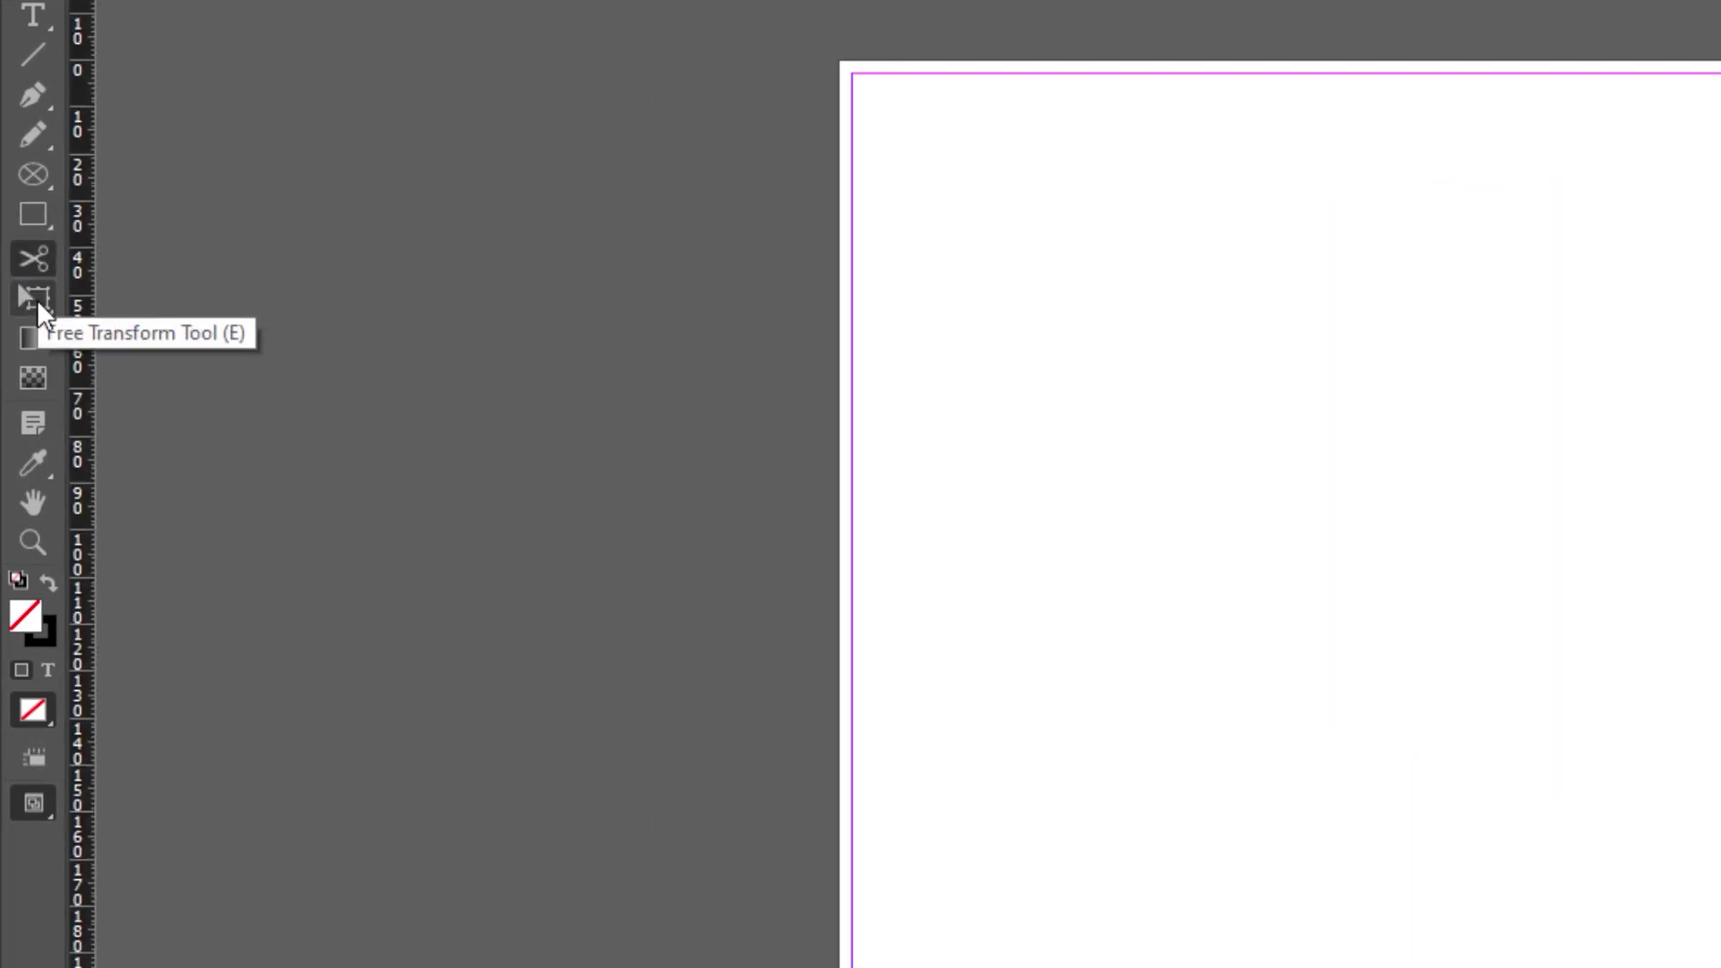
- Draw a square about 117.5 mm wide on the page and fill it with C=0 M=100 Y=0 K=0
click(36, 299)
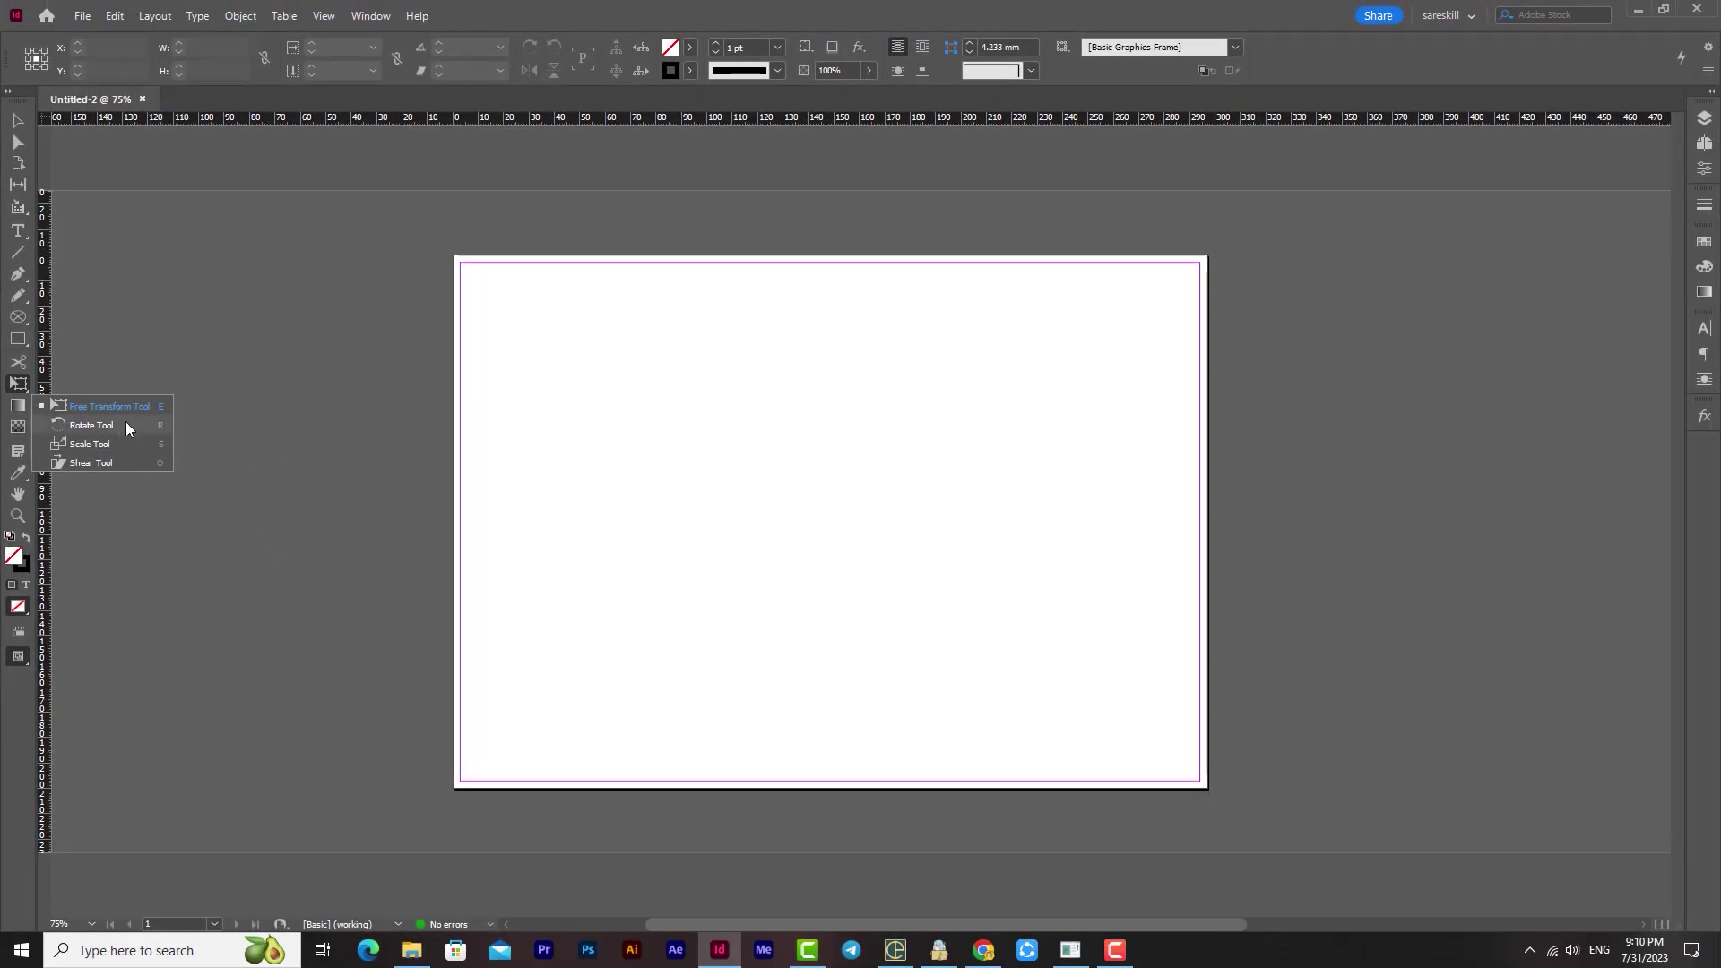
click(22, 123)
click(17, 339)
drag(595, 356, 937, 643)
click(689, 46)
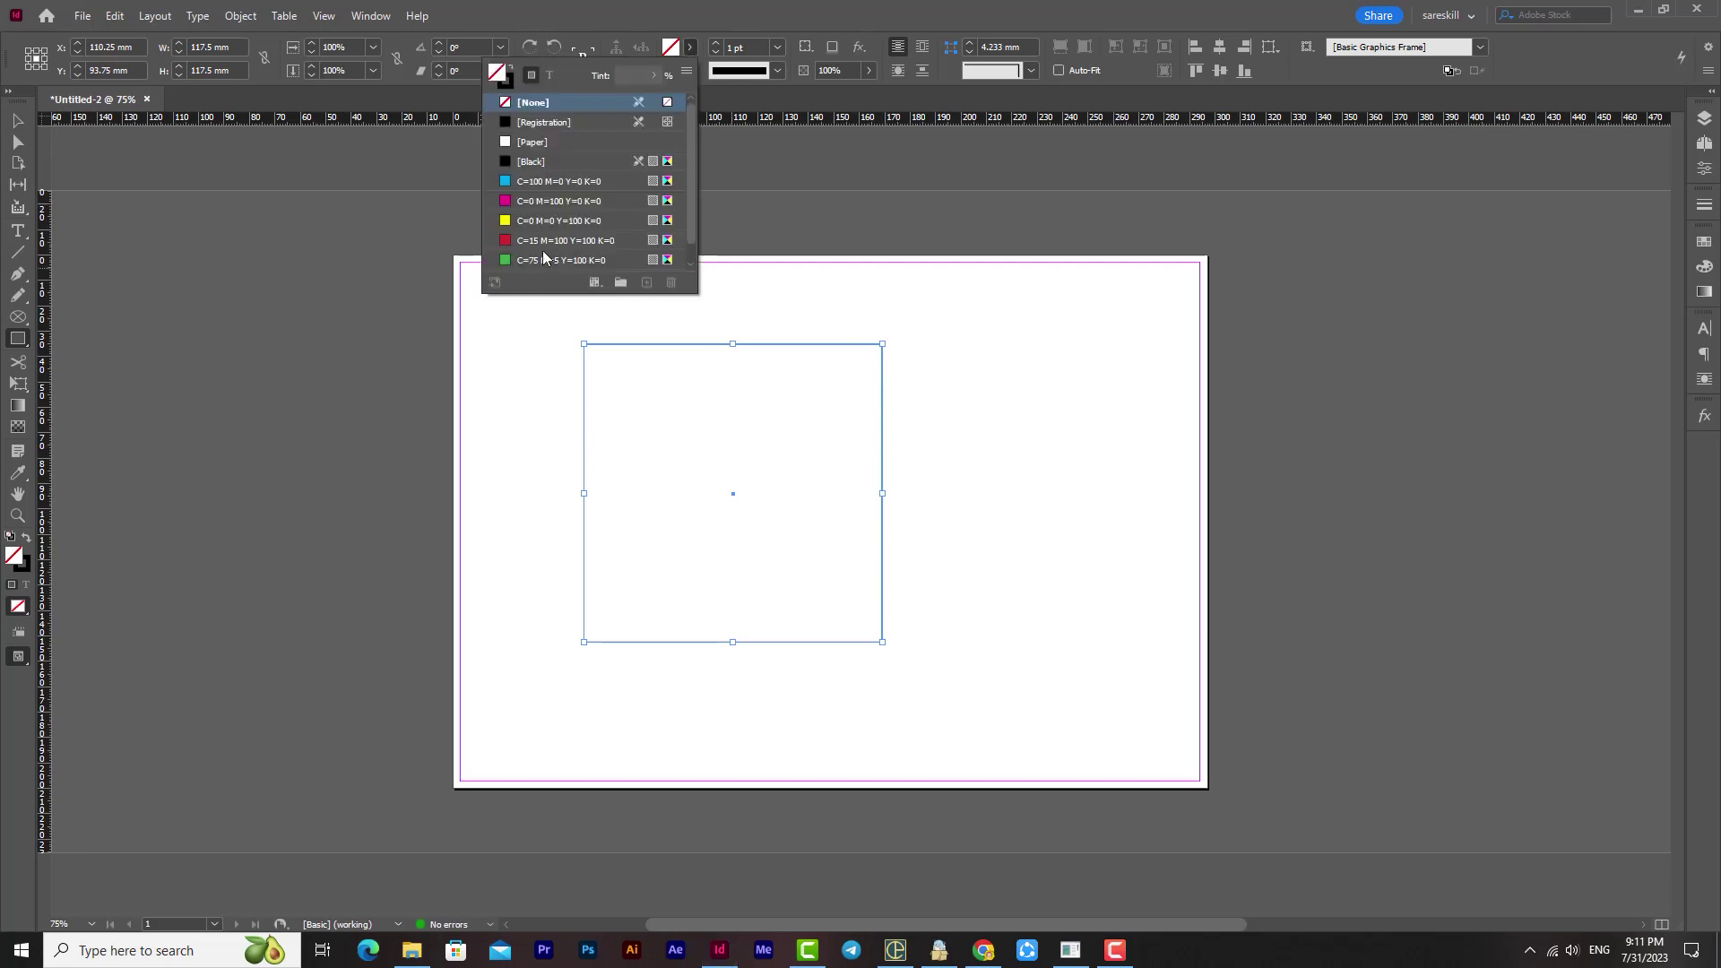
click(559, 201)
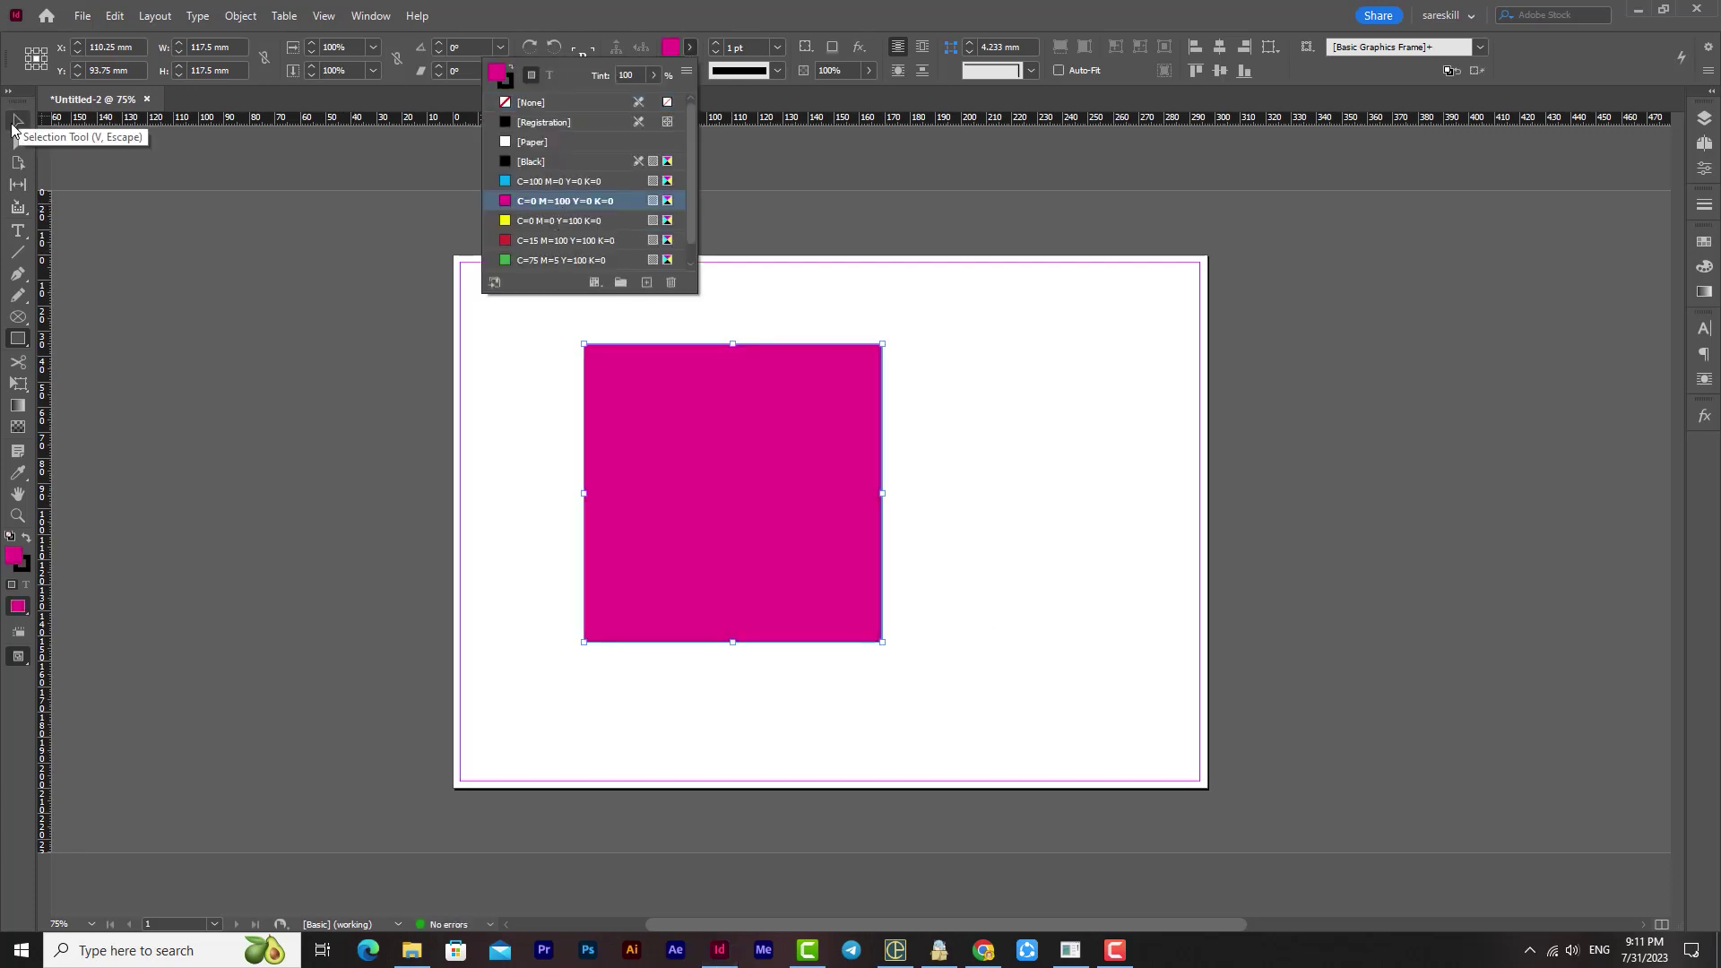
- Set the square's stroke weight to 8 pt
click(716, 42)
click(715, 42)
click(715, 42)
click(715, 42)
click(715, 42)
click(716, 42)
click(715, 42)
- Move the square with the Selection tool to about X 126 mm, Y 100 mm
click(17, 120)
drag(815, 544, 850, 541)
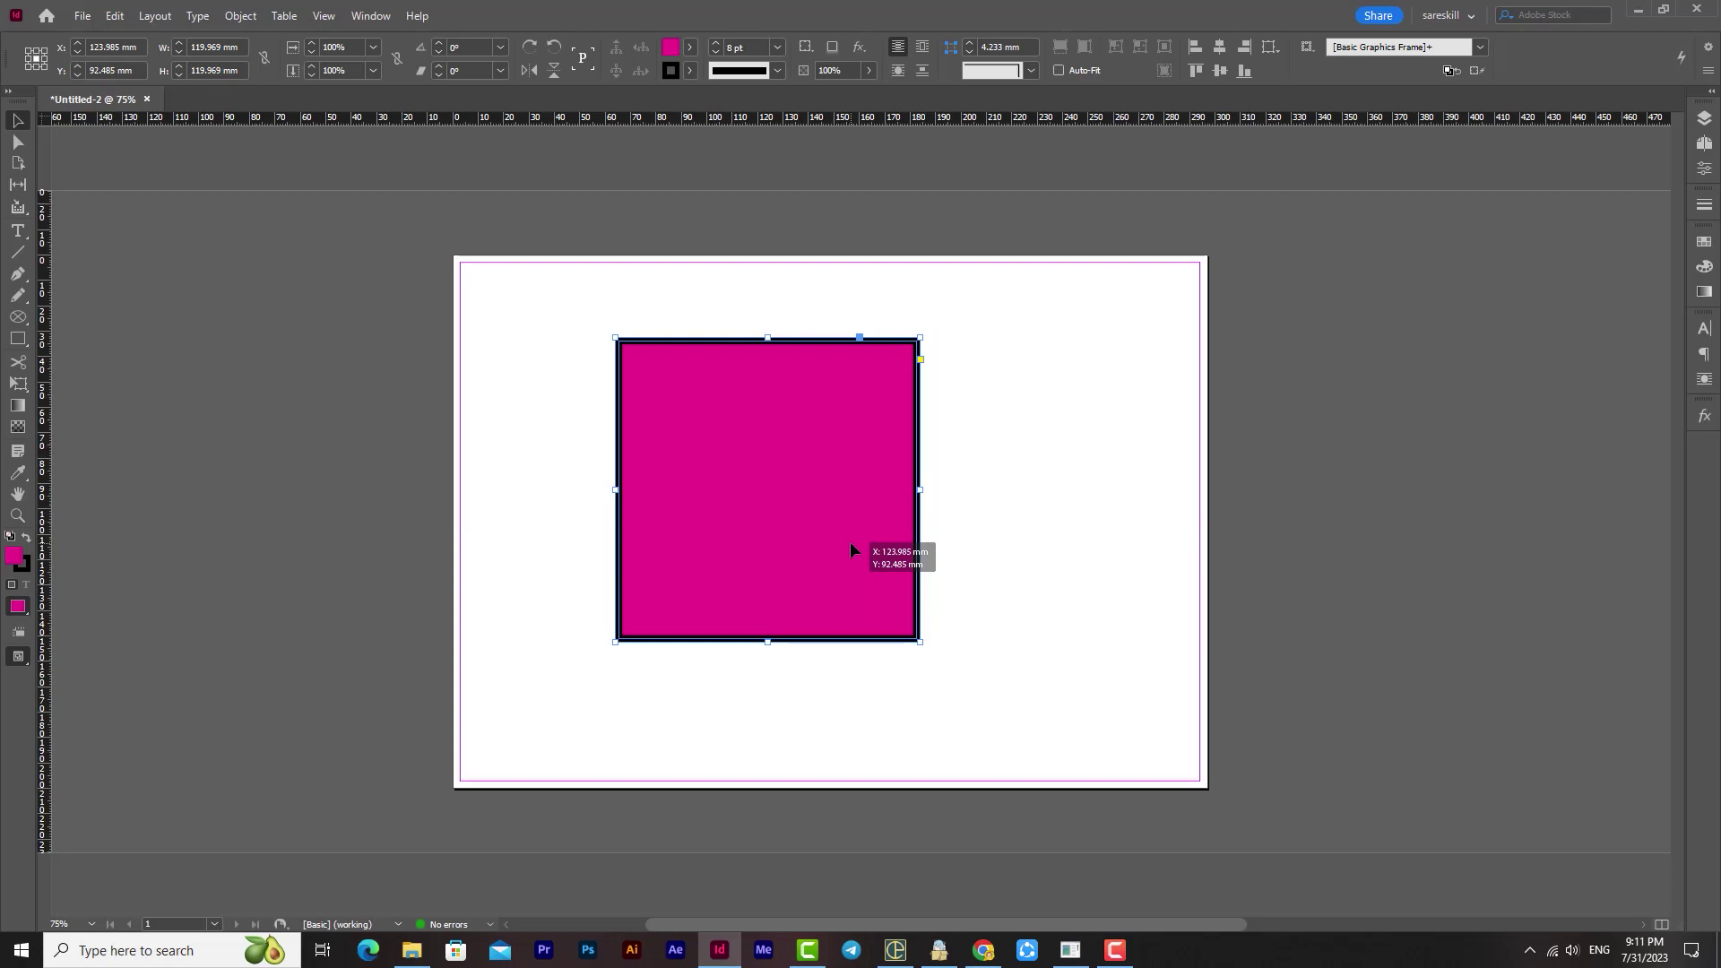
drag(842, 542, 844, 562)
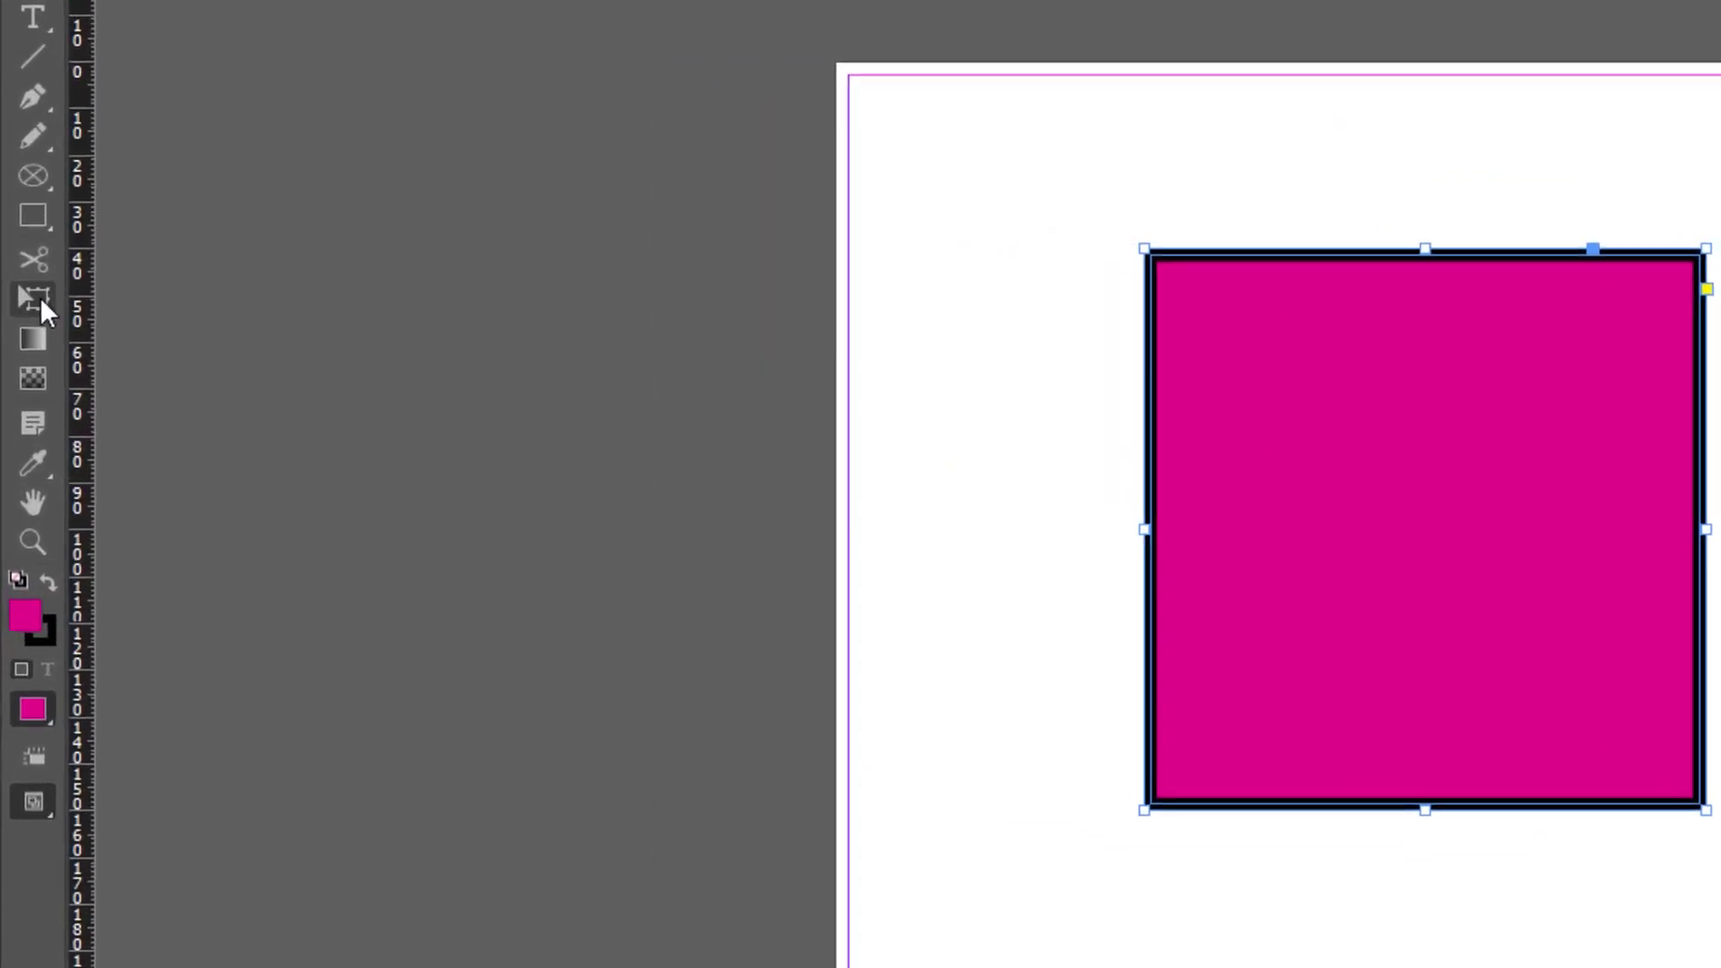
- Stretch the square upward and to the right with the Free Transform tool to about 143 × 136 mm
click(18, 384)
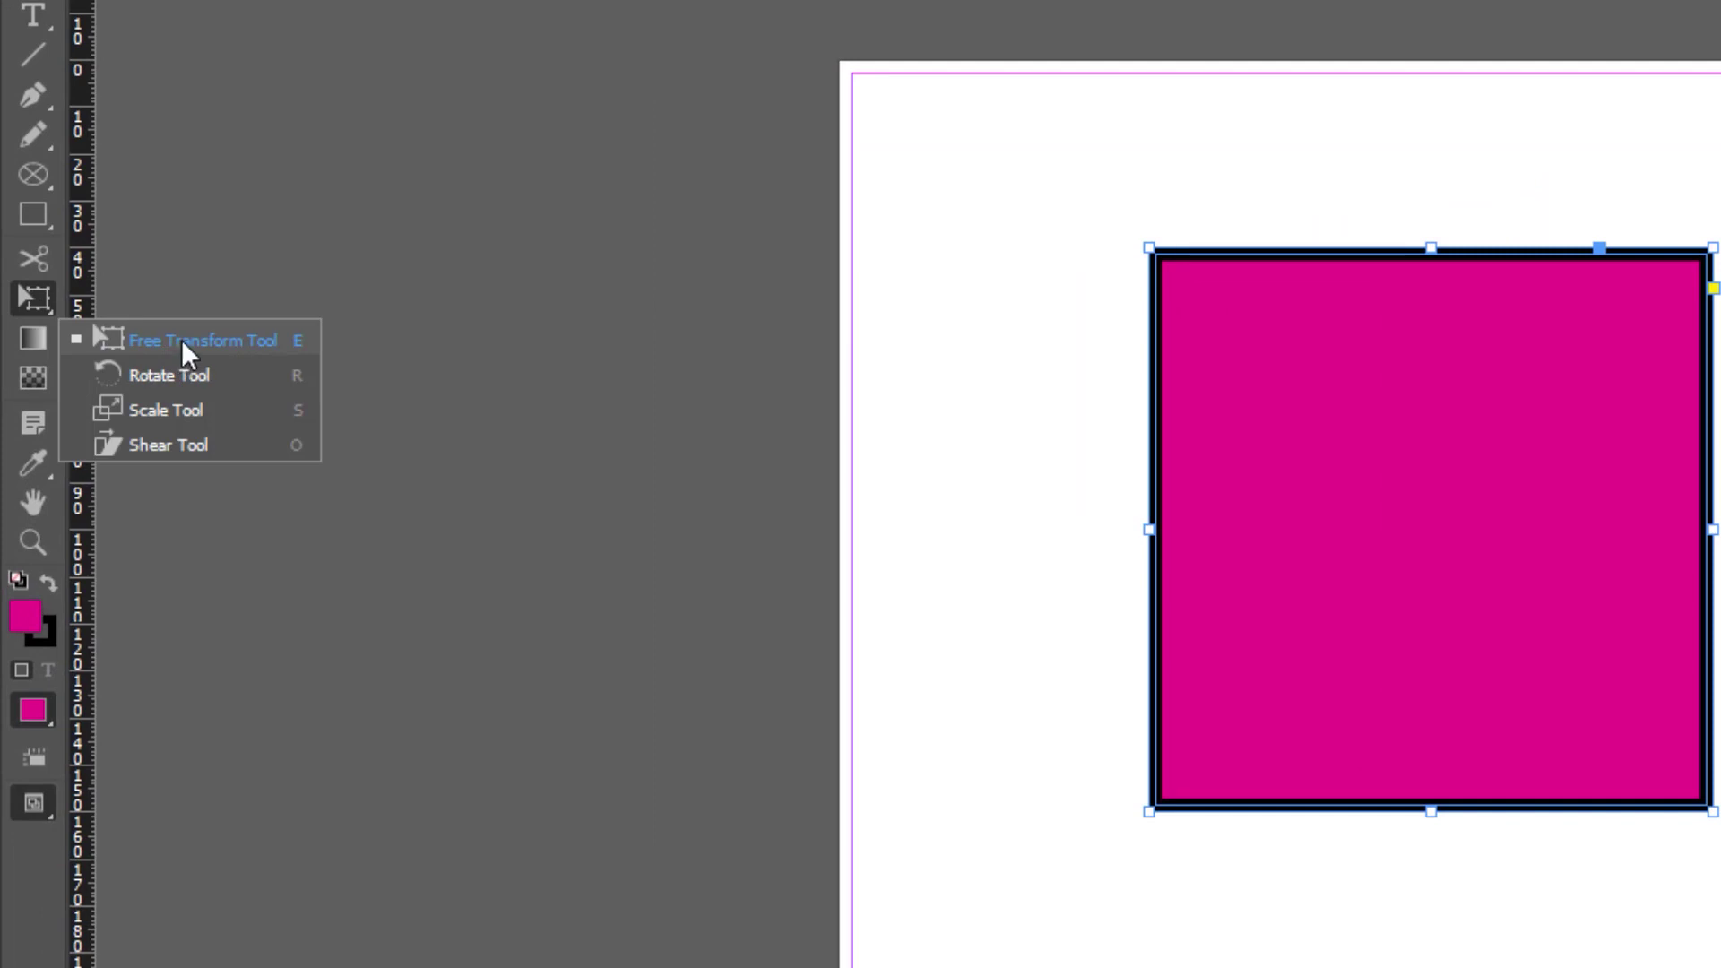
click(181, 339)
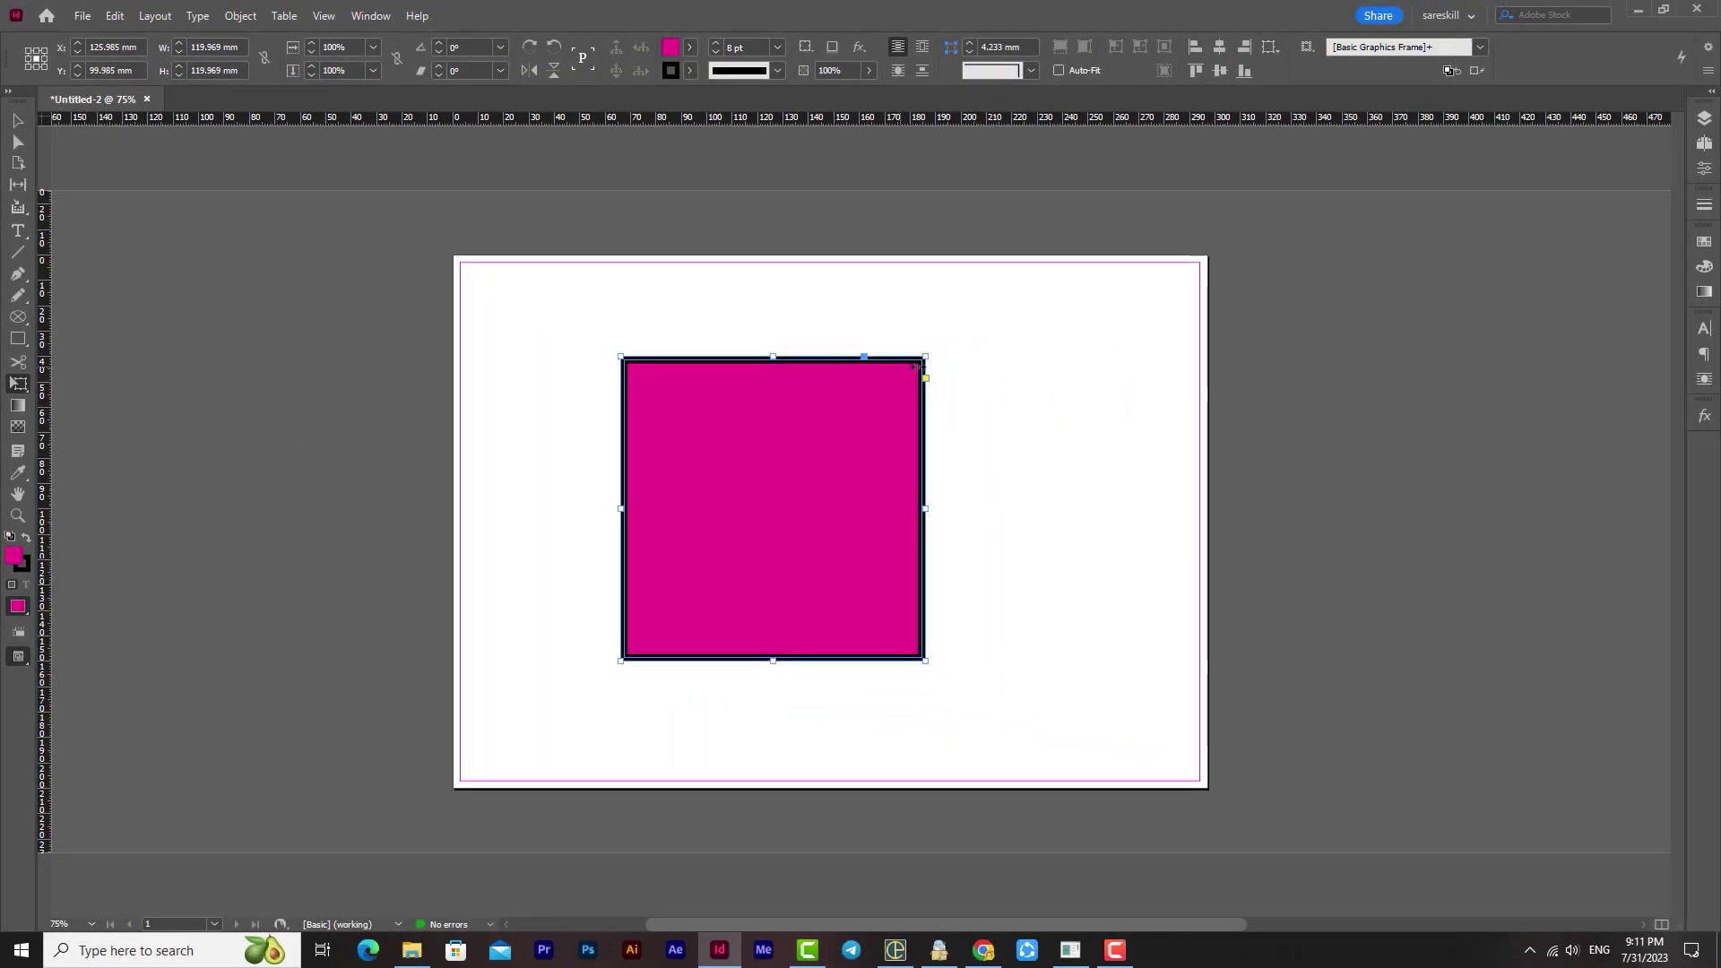
drag(775, 355, 782, 315)
drag(941, 487, 989, 488)
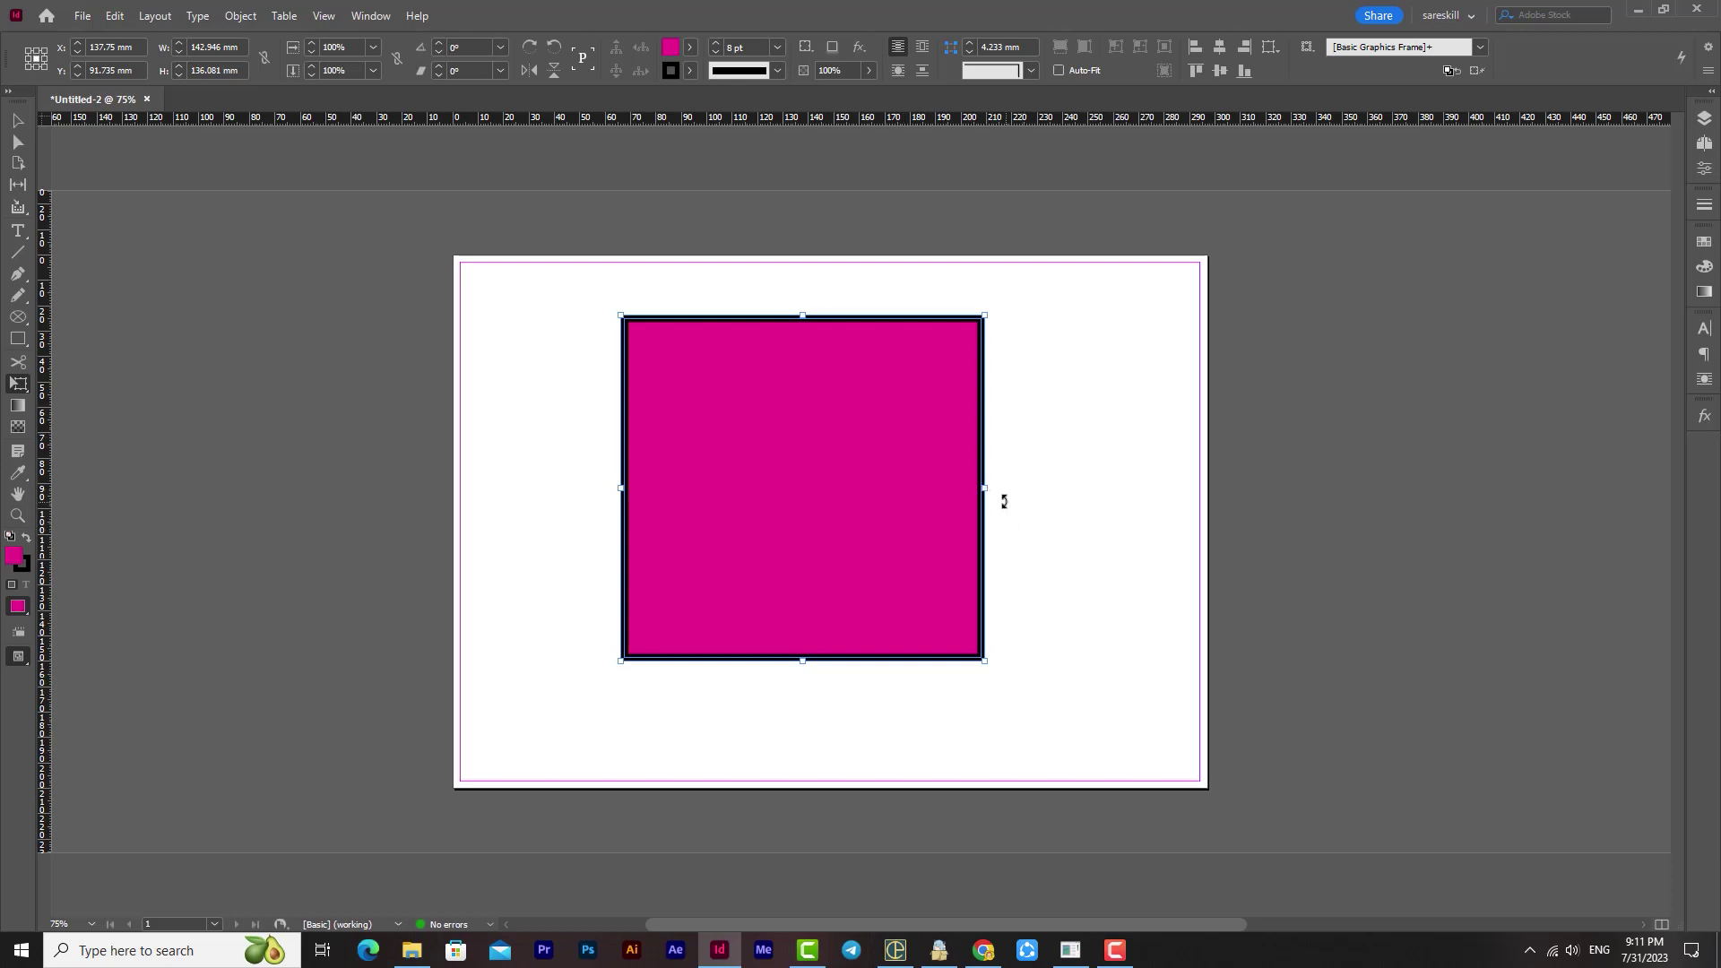
- Resize the rectangle from its sides with Free Transform to about 108 × 115 mm, undoing the last change
drag(986, 488, 1056, 513)
drag(687, 488, 753, 473)
mouse_move(905, 327)
mouse_down()
mouse_move(925, 257)
mouse_move(905, 358)
mouse_up()
drag(906, 651, 957, 739)
key(ctrl+z)
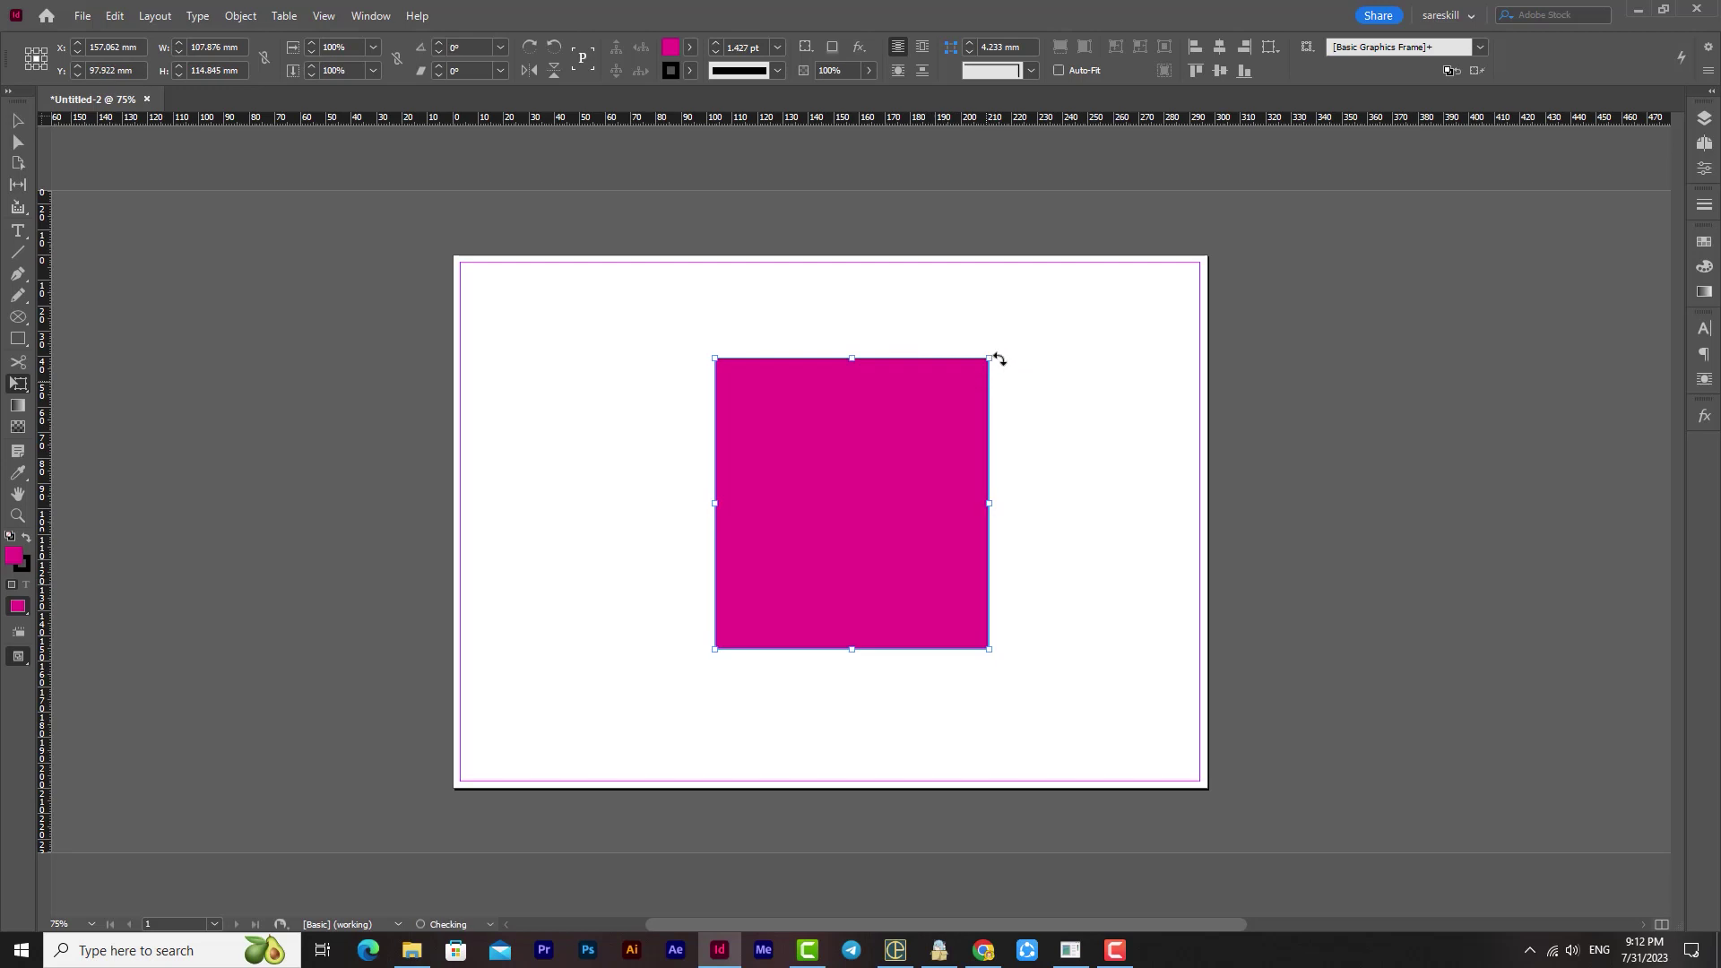
- Enlarge the rectangle from its corners with Free Transform to about 127 × 123 mm
mouse_move(989, 358)
mouse_down()
mouse_move(1094, 254)
mouse_move(980, 346)
mouse_move(1082, 254)
mouse_move(998, 353)
mouse_up()
drag(717, 647, 676, 681)
mouse_move(998, 681)
mouse_down()
mouse_move(1064, 691)
mouse_move(929, 576)
mouse_move(999, 665)
mouse_up()
- Rotate the rectangle freehand about its centre with the Rotate tool to about -111°
click(19, 386)
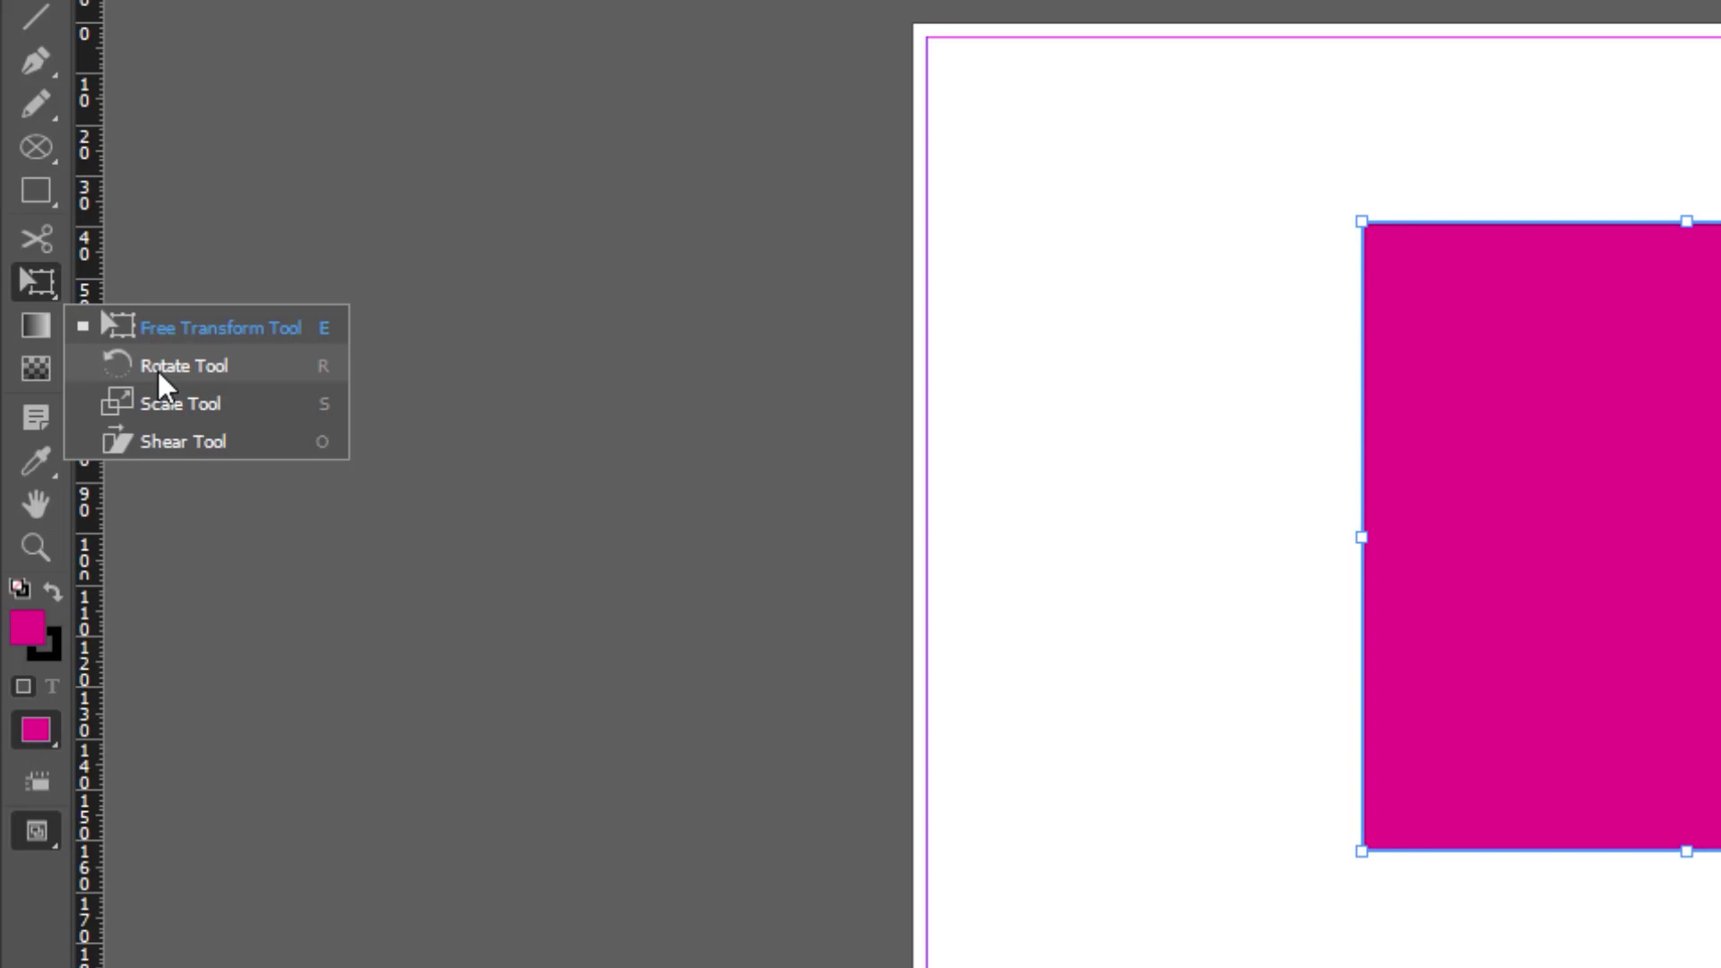
click(157, 367)
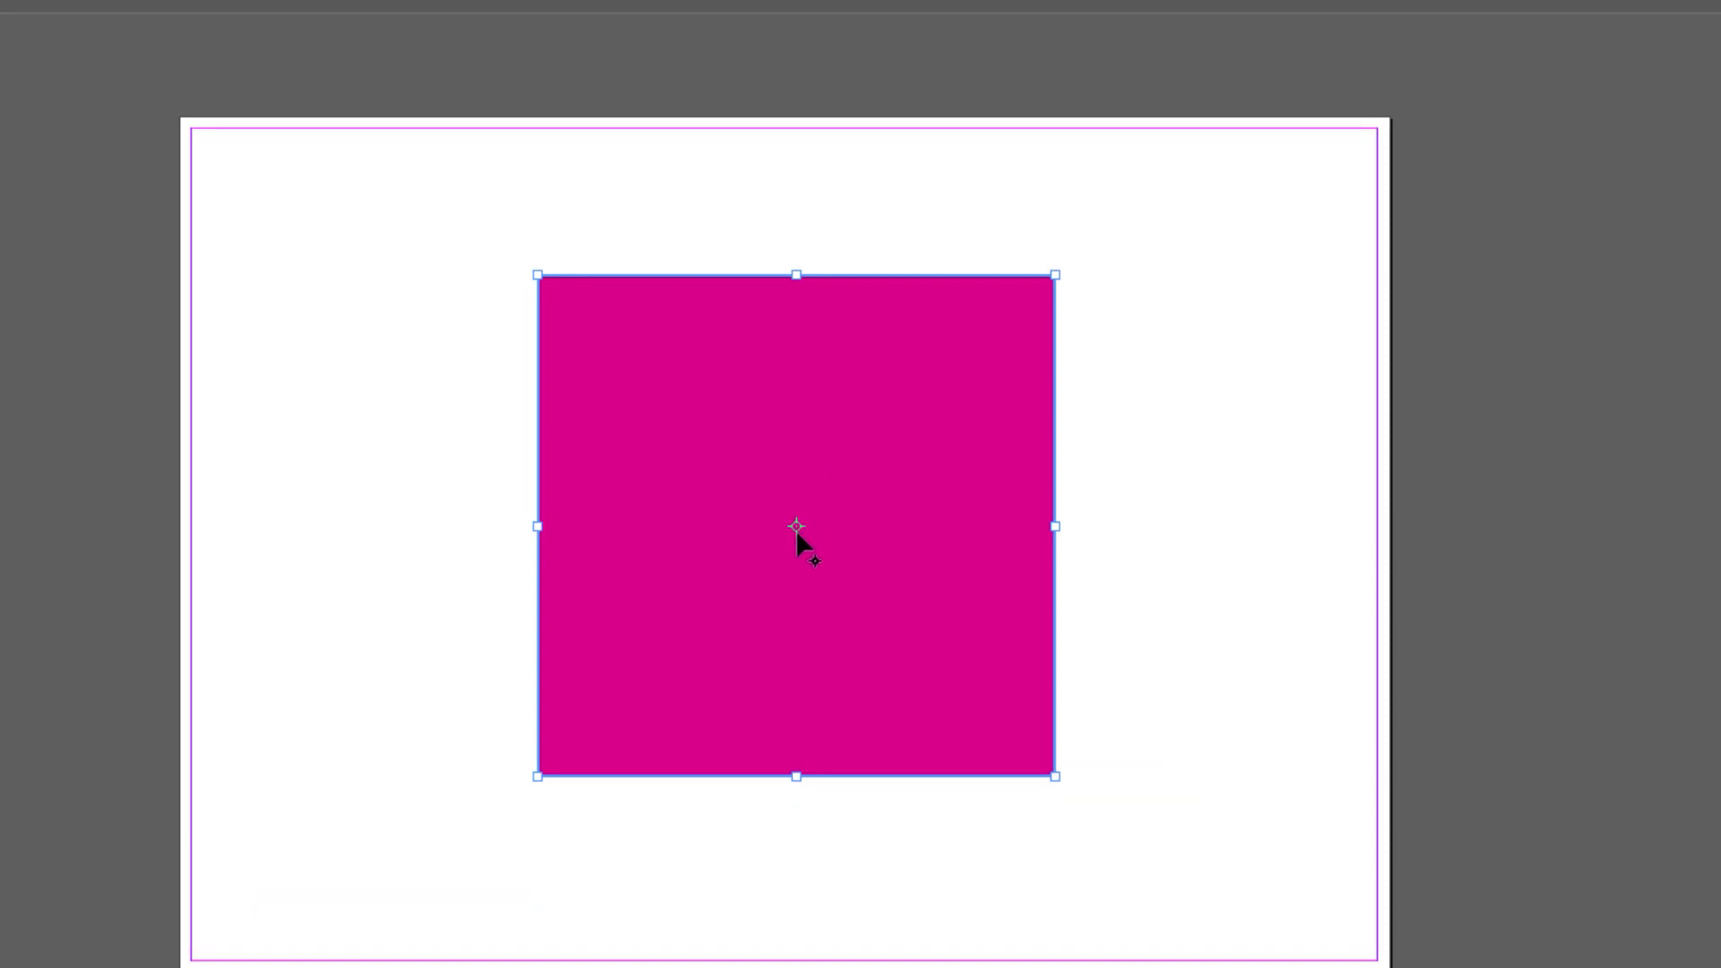
key(ctrl+equal)
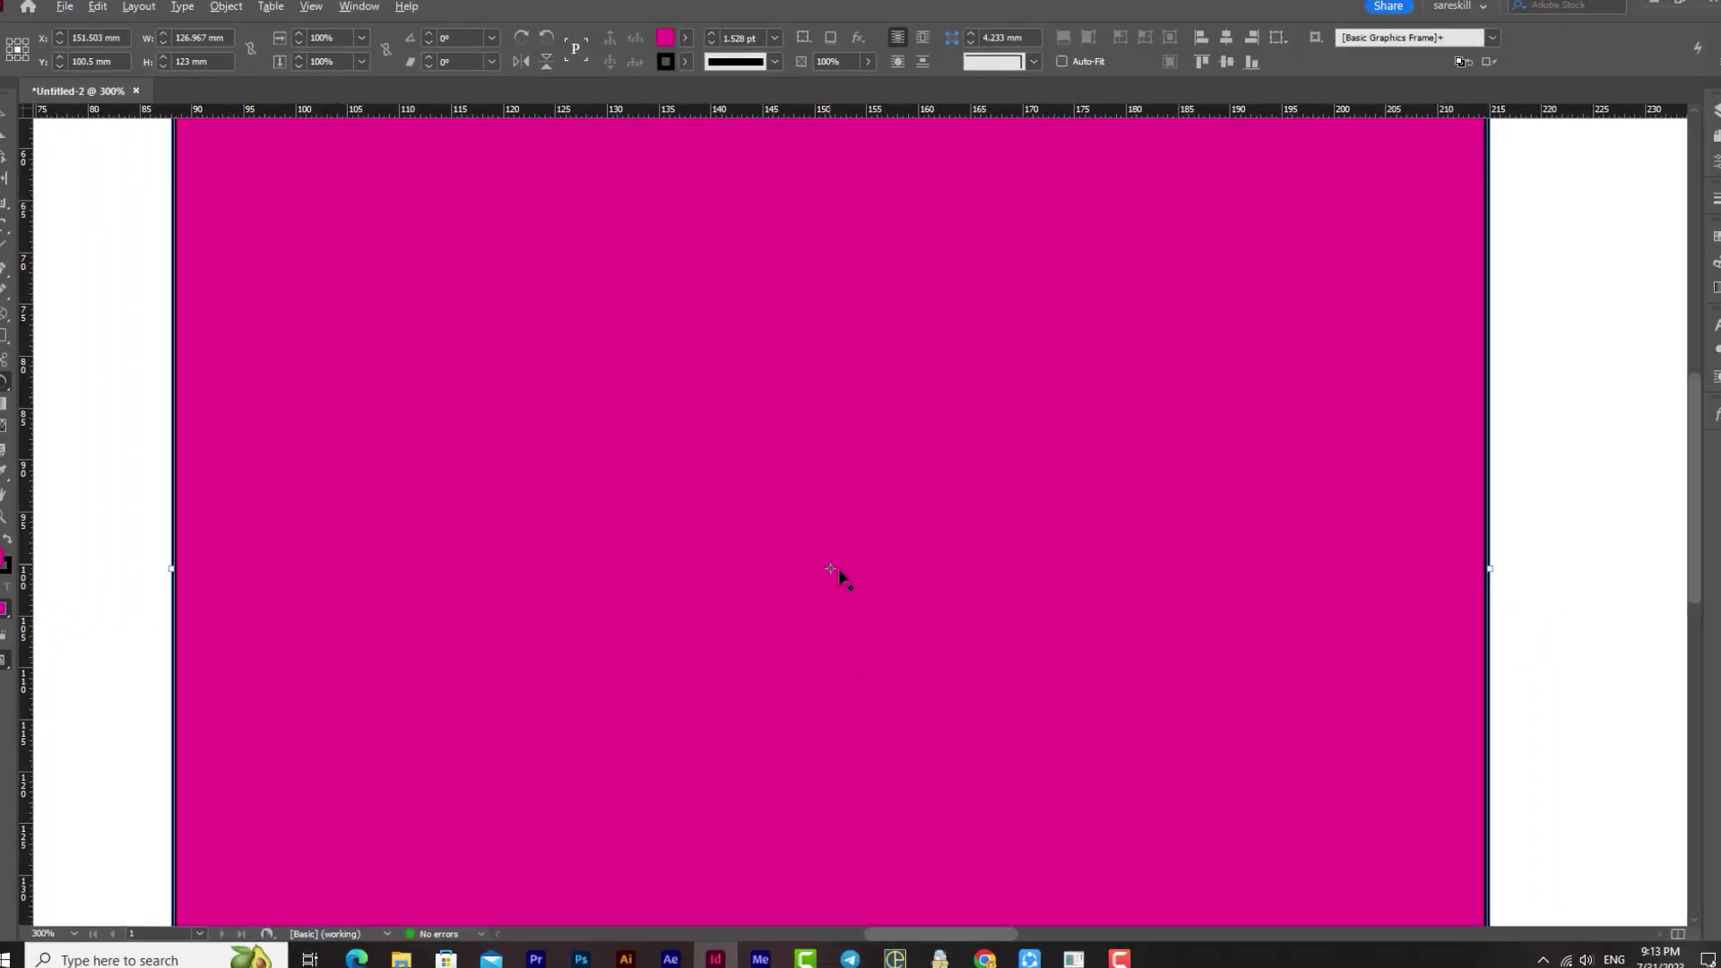
key(ctrl+minus)
key(ctrl+minus)
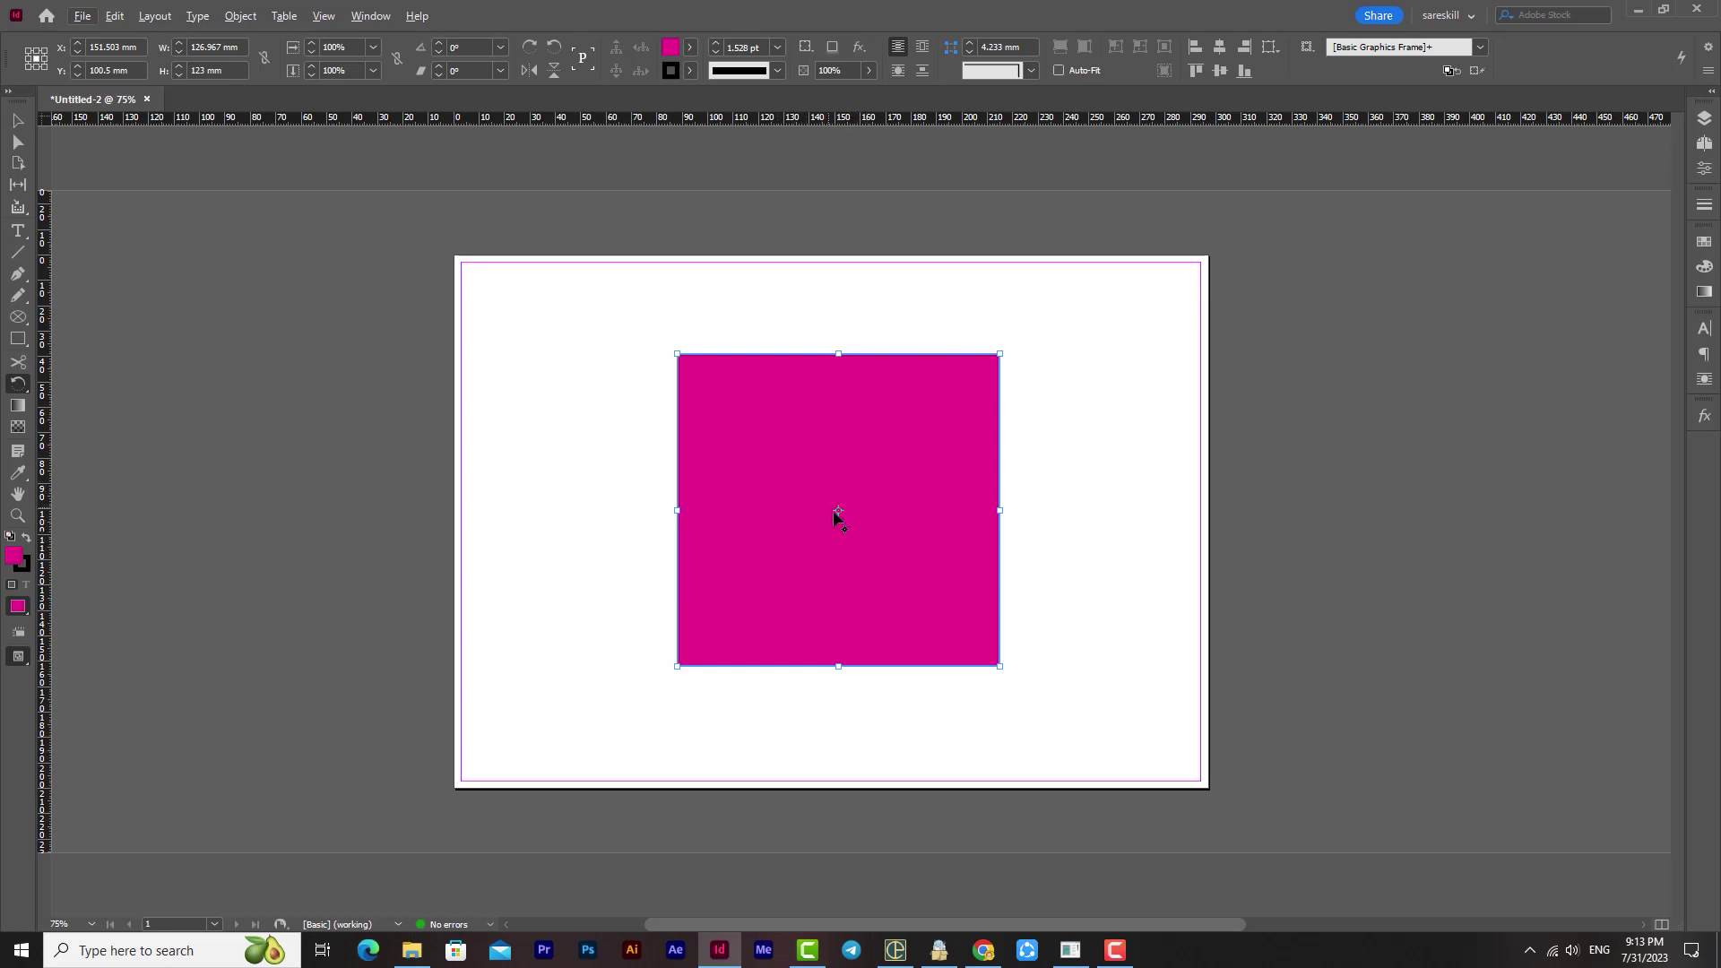
drag(900, 439, 808, 573)
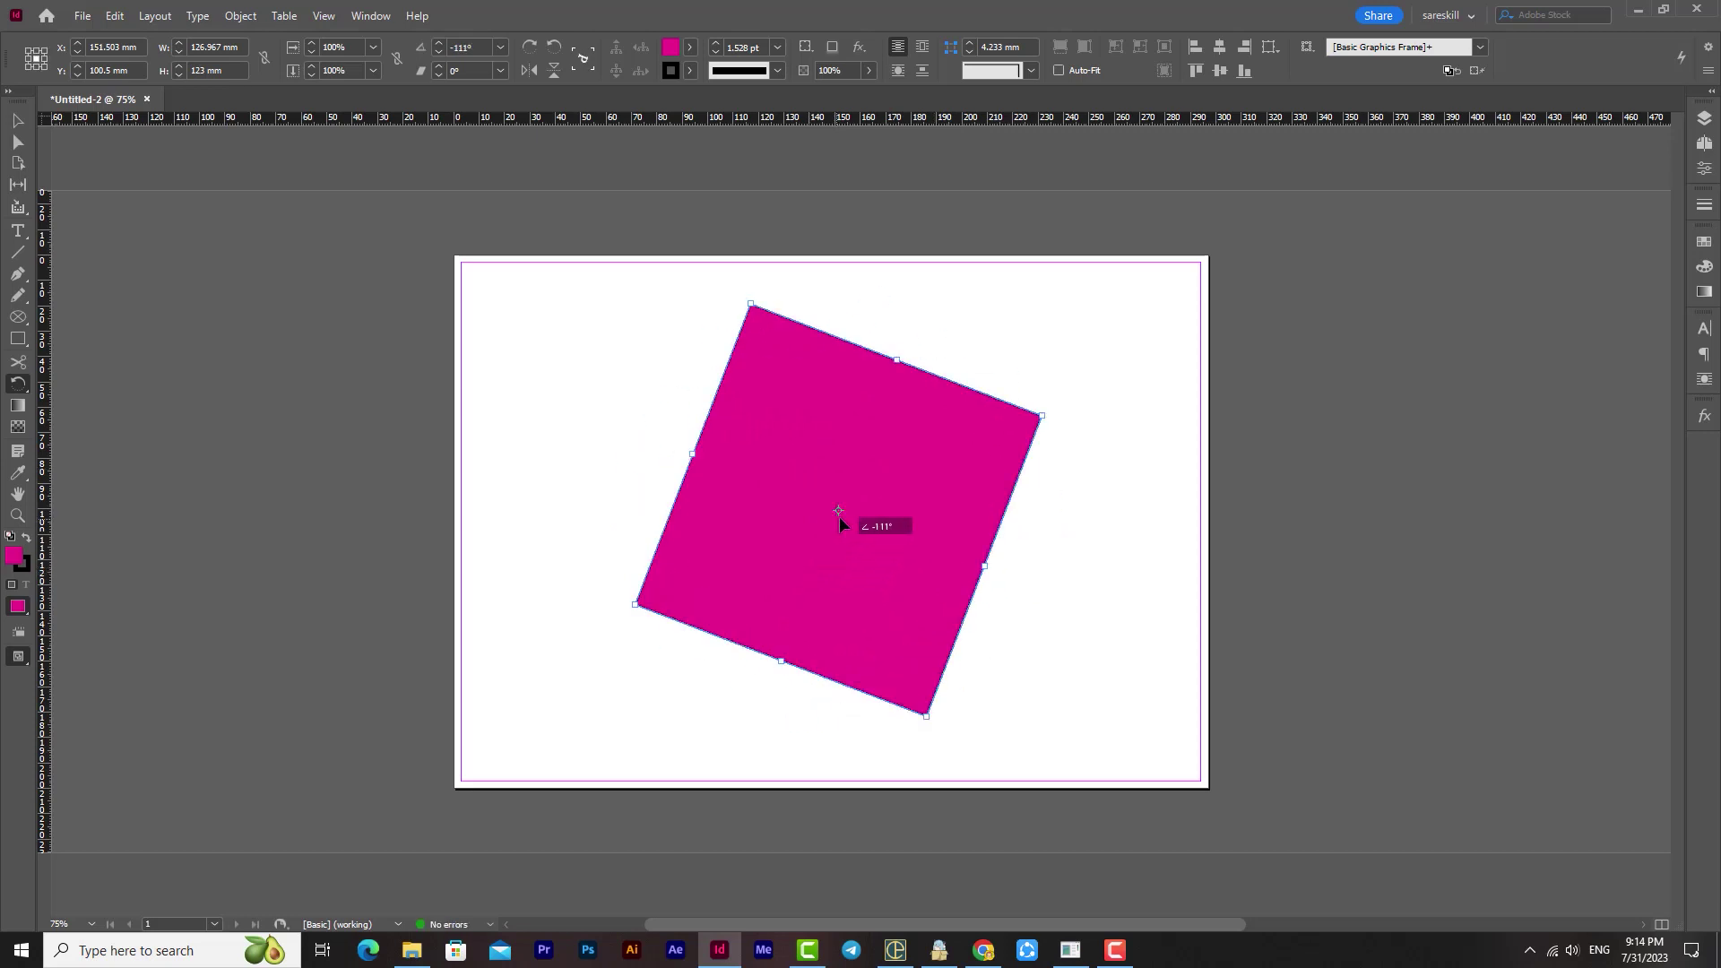
- Undo the freehand rotations made about the rectangle's centre
key(ctrl+z)
key(ctrl+z)
key(ctrl+z)
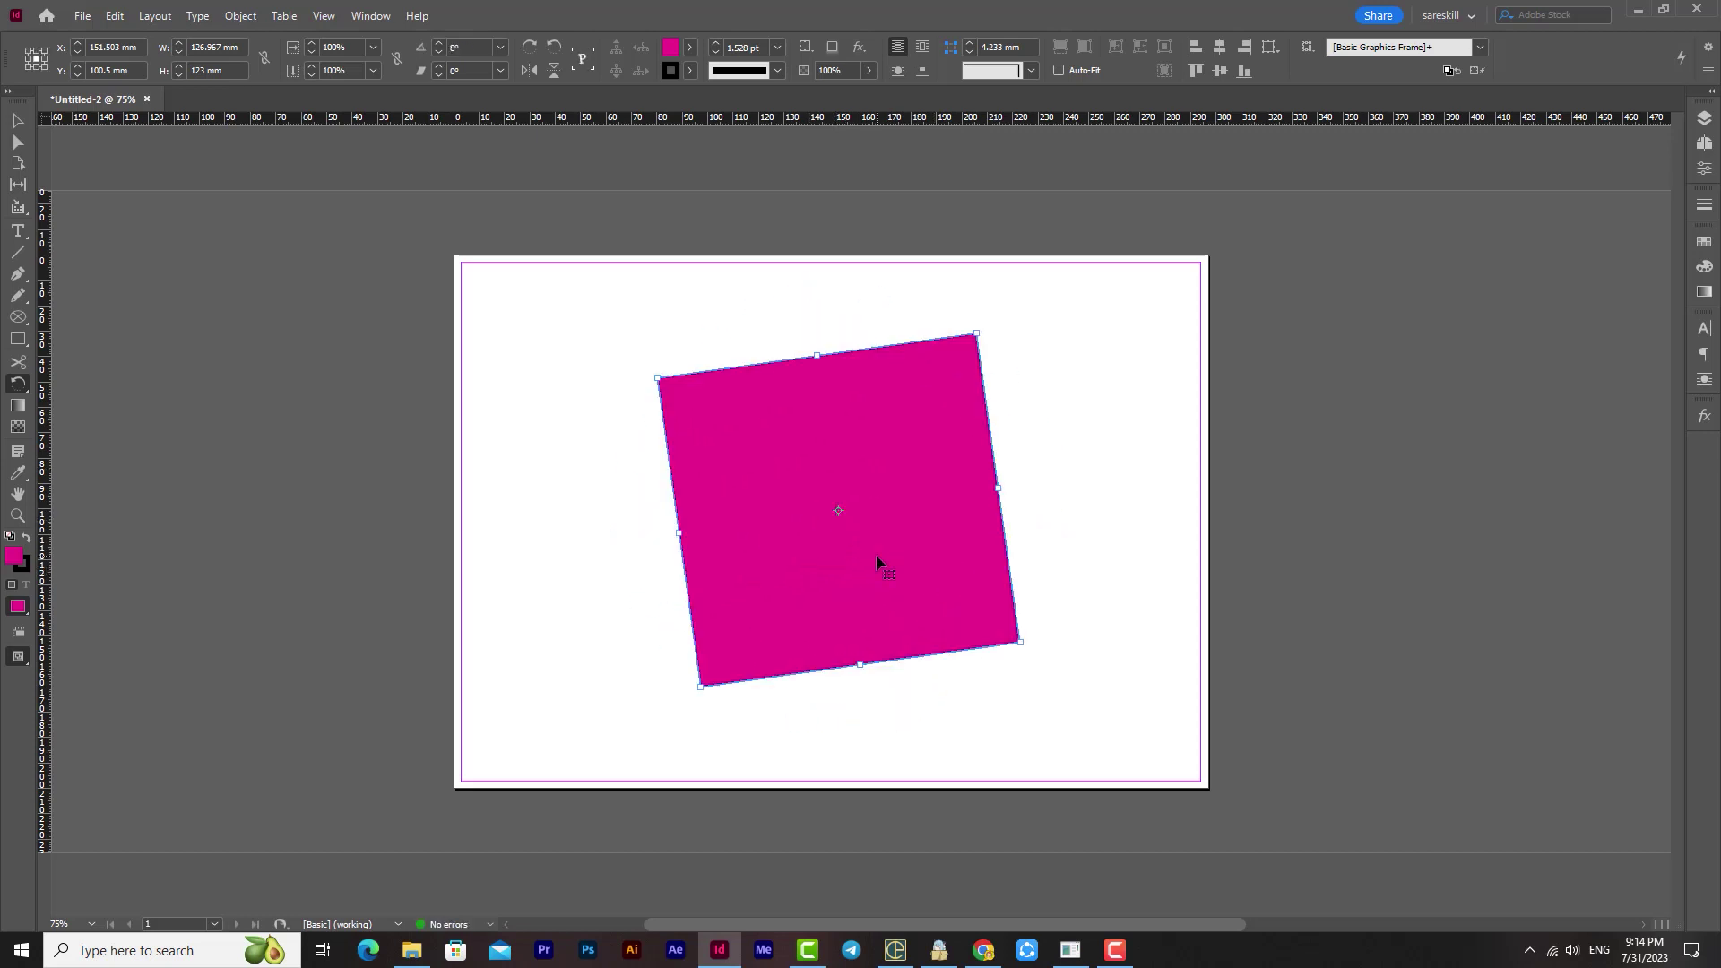
drag(832, 492, 840, 532)
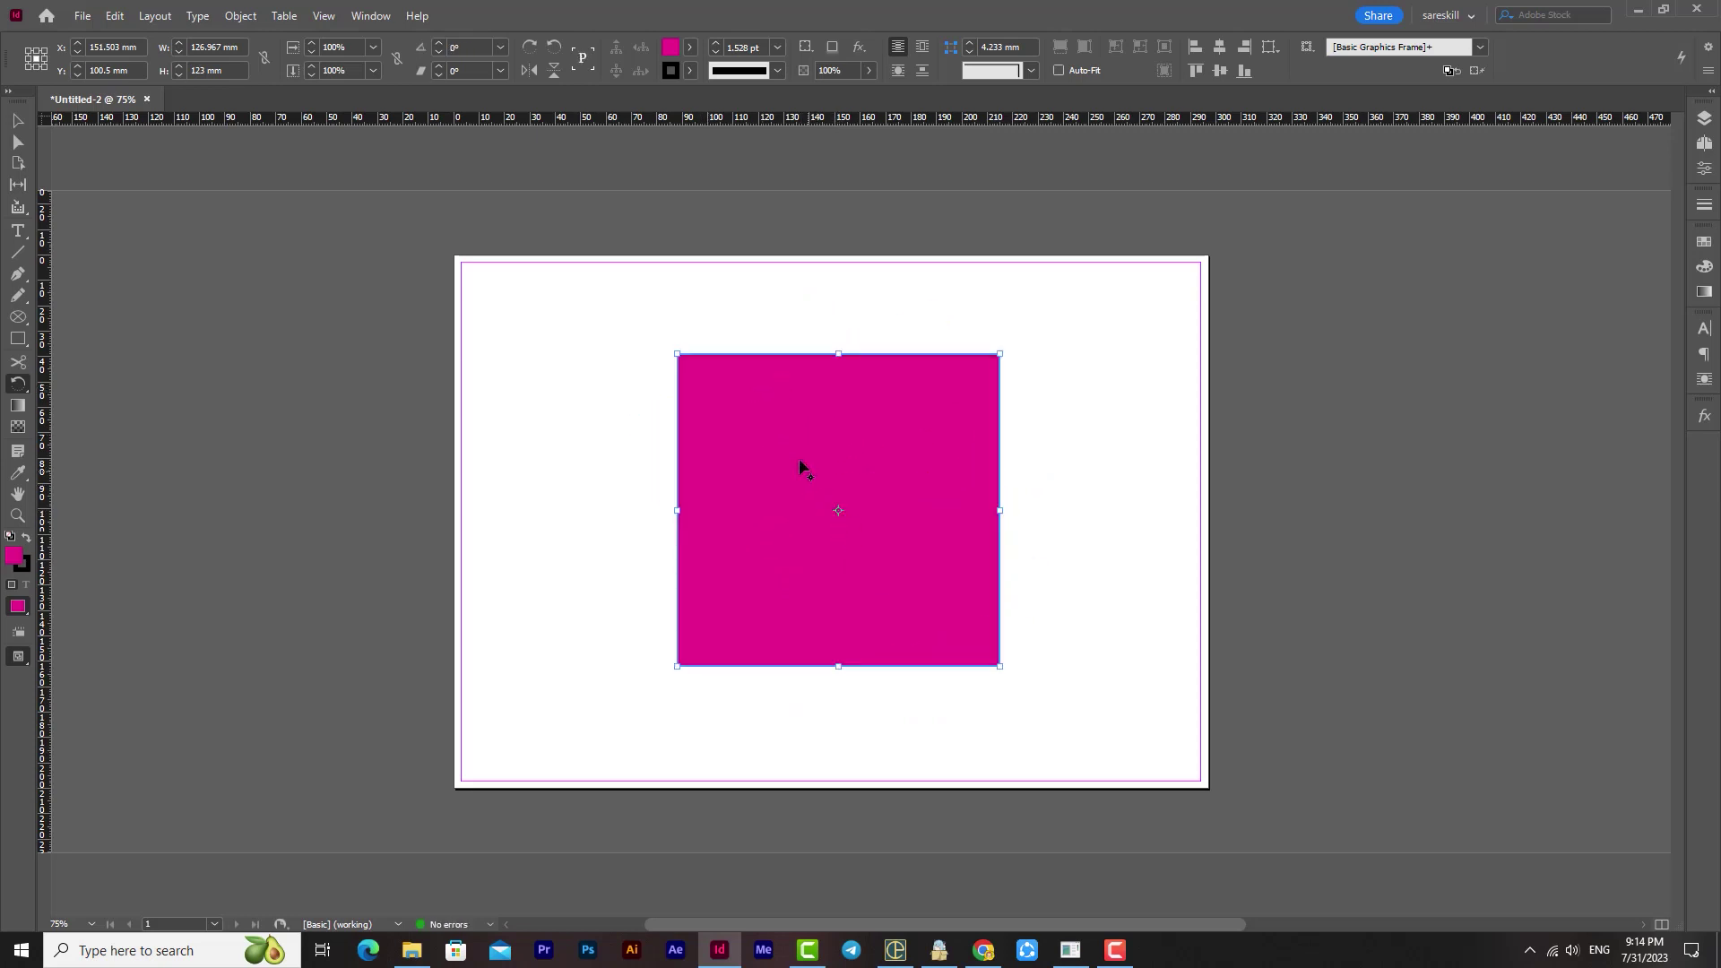
- Rotate the rectangle freehand about its upper-left corner and set its rotation angle to 20°
click(678, 355)
drag(891, 544, 717, 531)
click(415, 50)
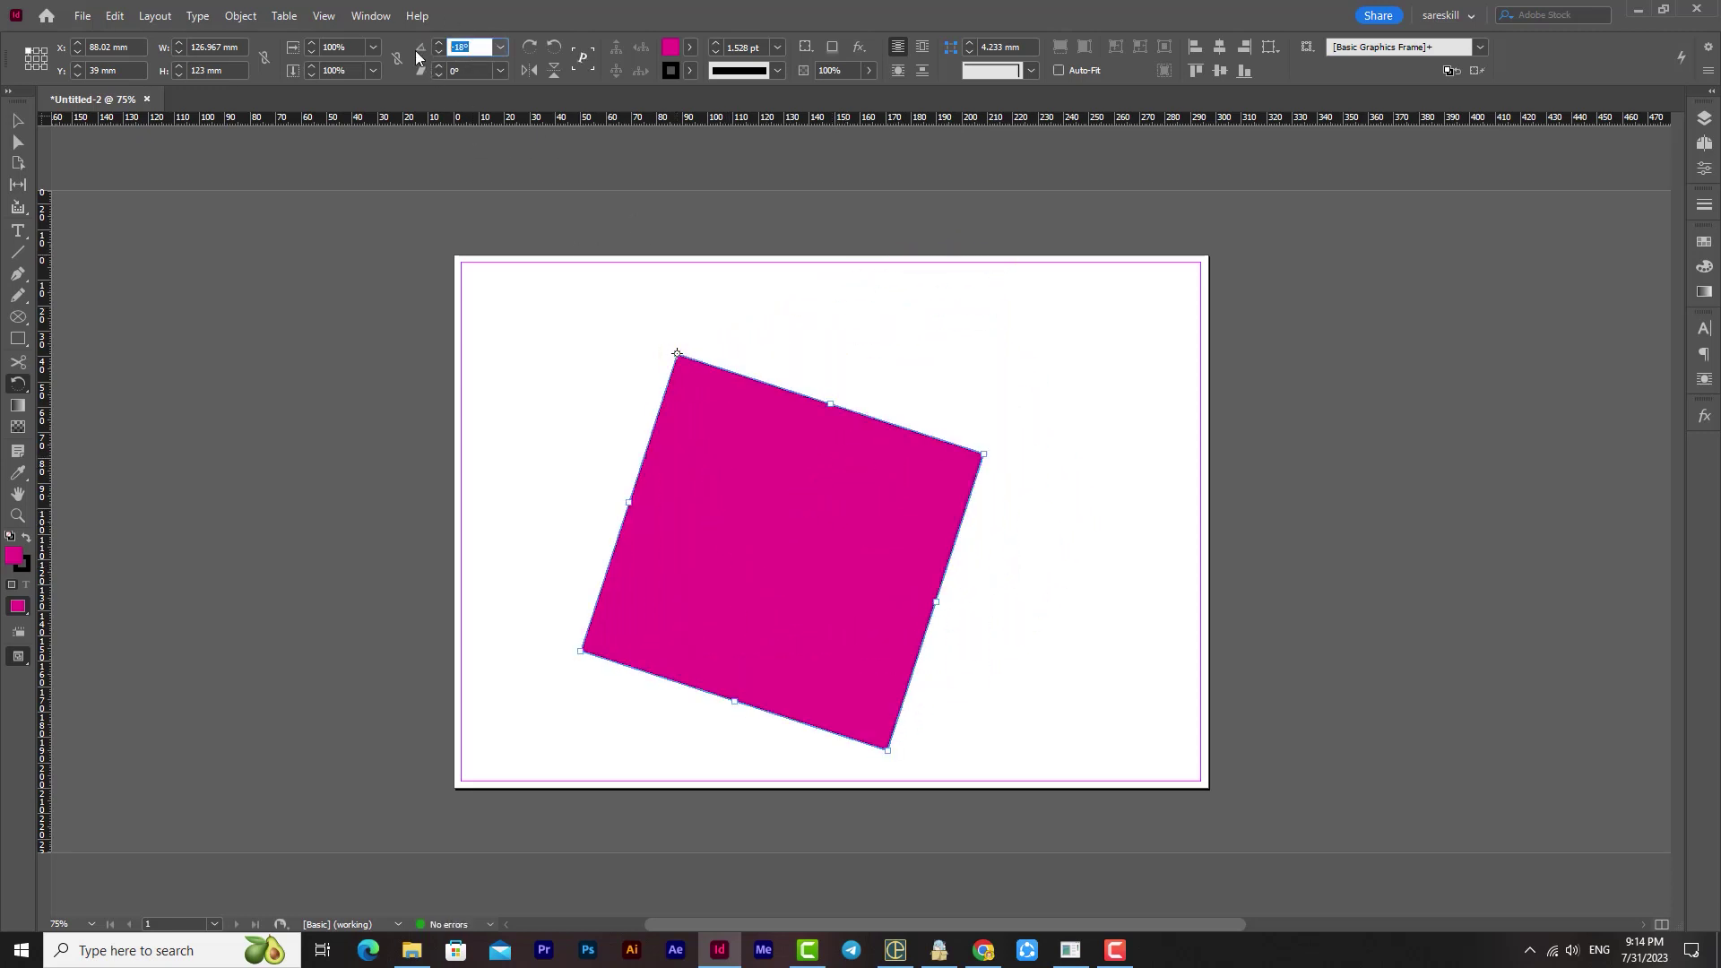
text(20)
key(Return)
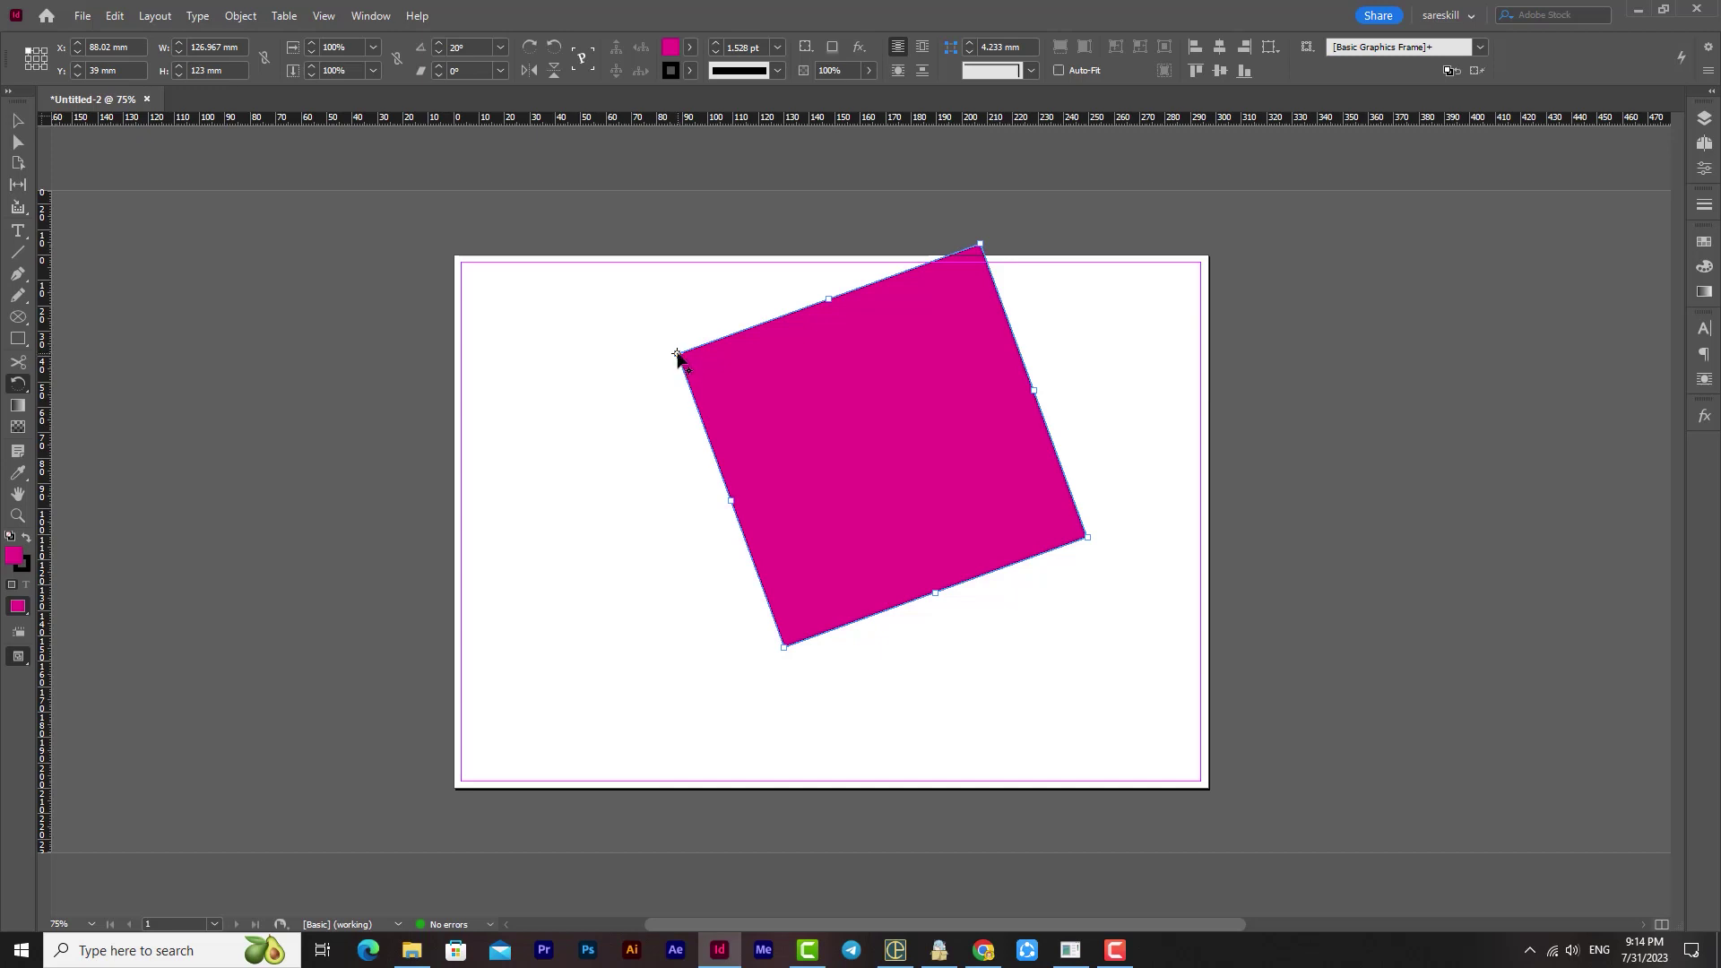
- Rotate the rectangle about its lower-left corner to about 45°, and about the rightmost corner to about 96°
click(783, 647)
drag(868, 417, 795, 579)
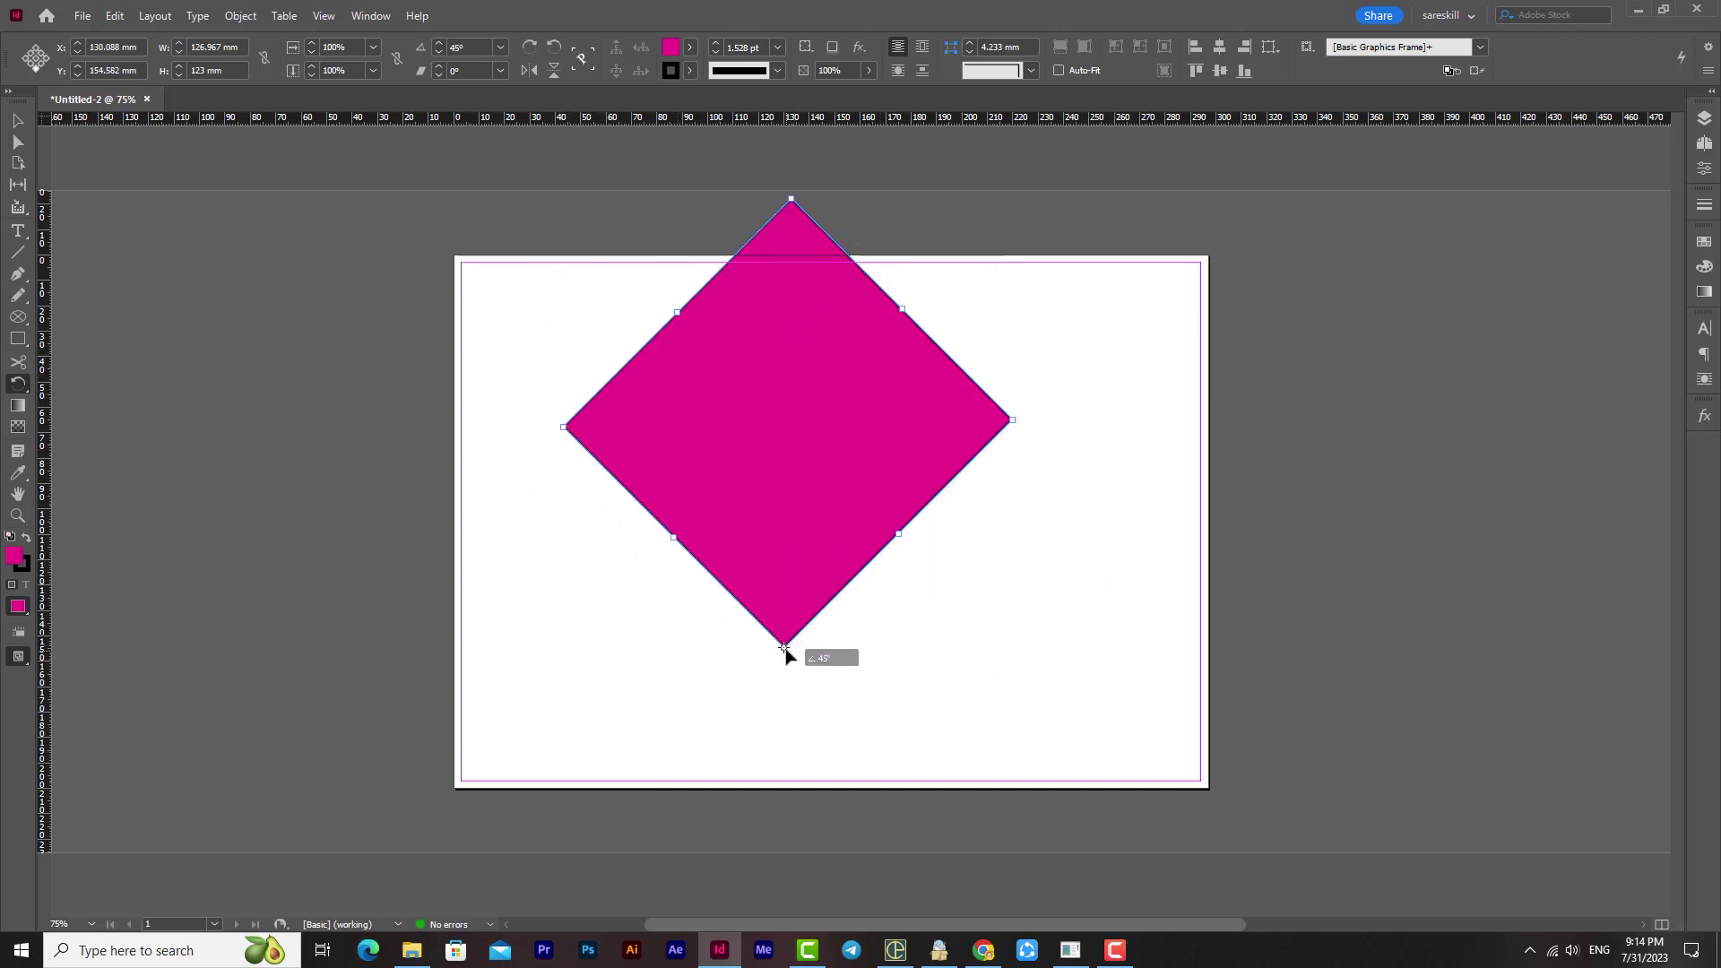
click(1011, 420)
drag(860, 416, 1012, 427)
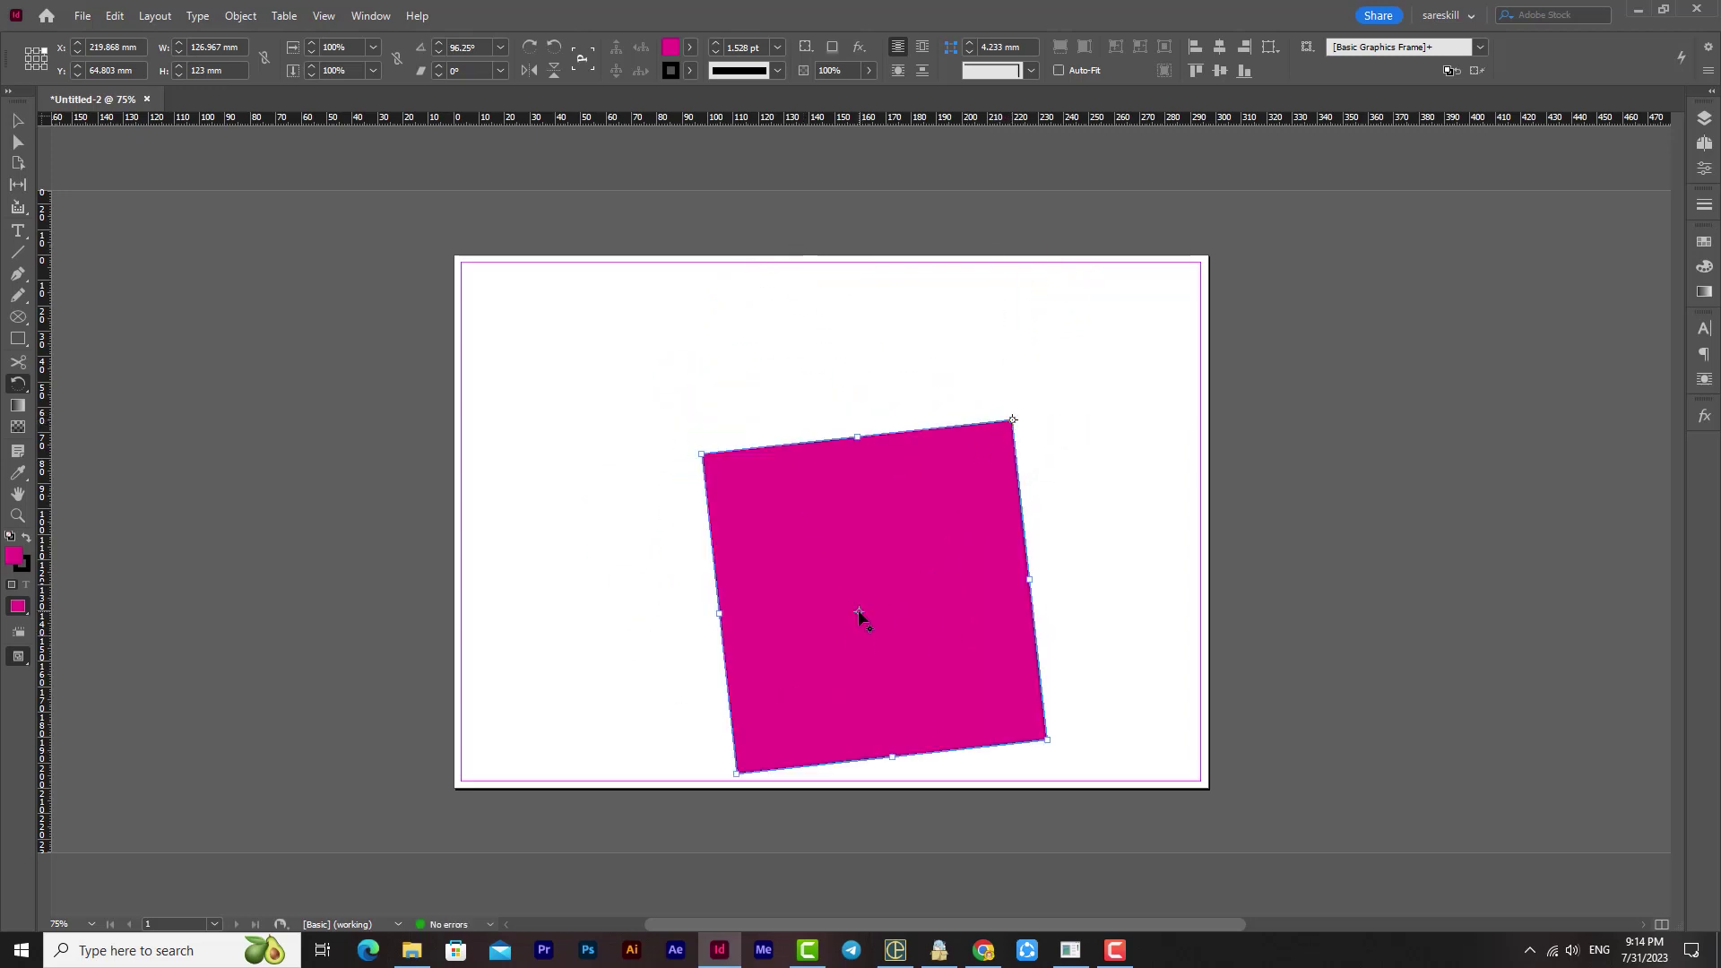
- Place the rotation pivot inside the rectangle at X 195.5 mm, Y 87 mm and rotate the rectangle to about 75°
click(951, 479)
drag(943, 487, 862, 568)
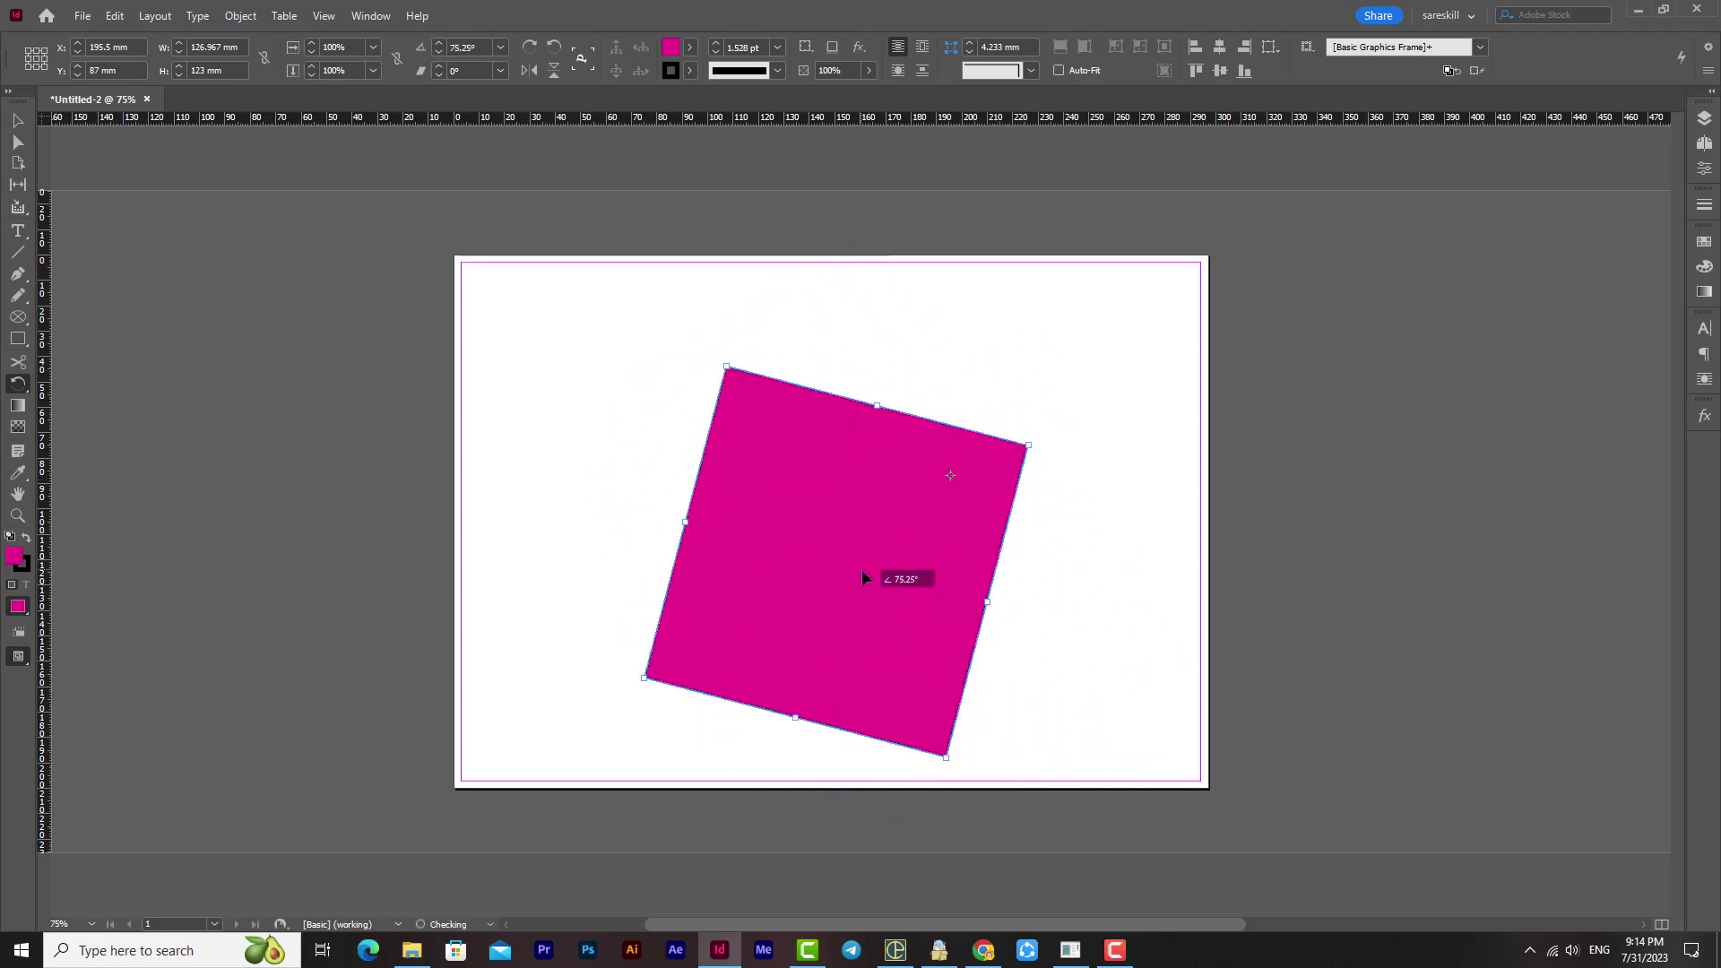
- Preview a 45° numeric rotation, and undo the rectangle's rotations and corner resizing
double_click(18, 384)
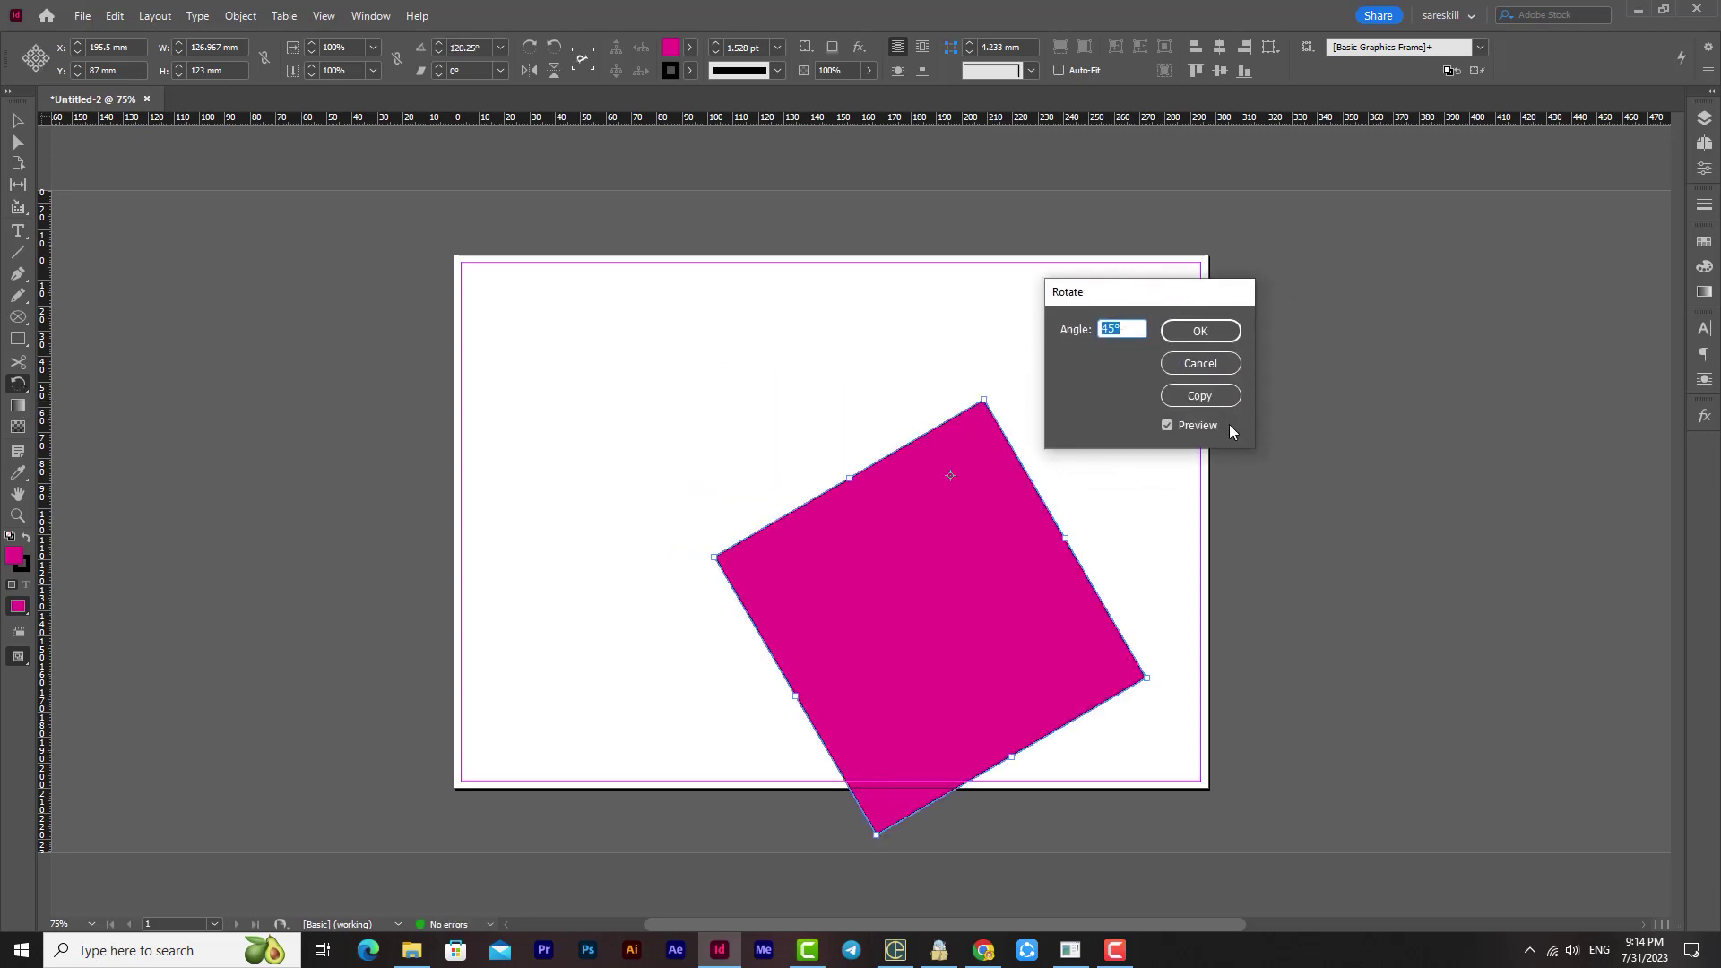
click(1208, 390)
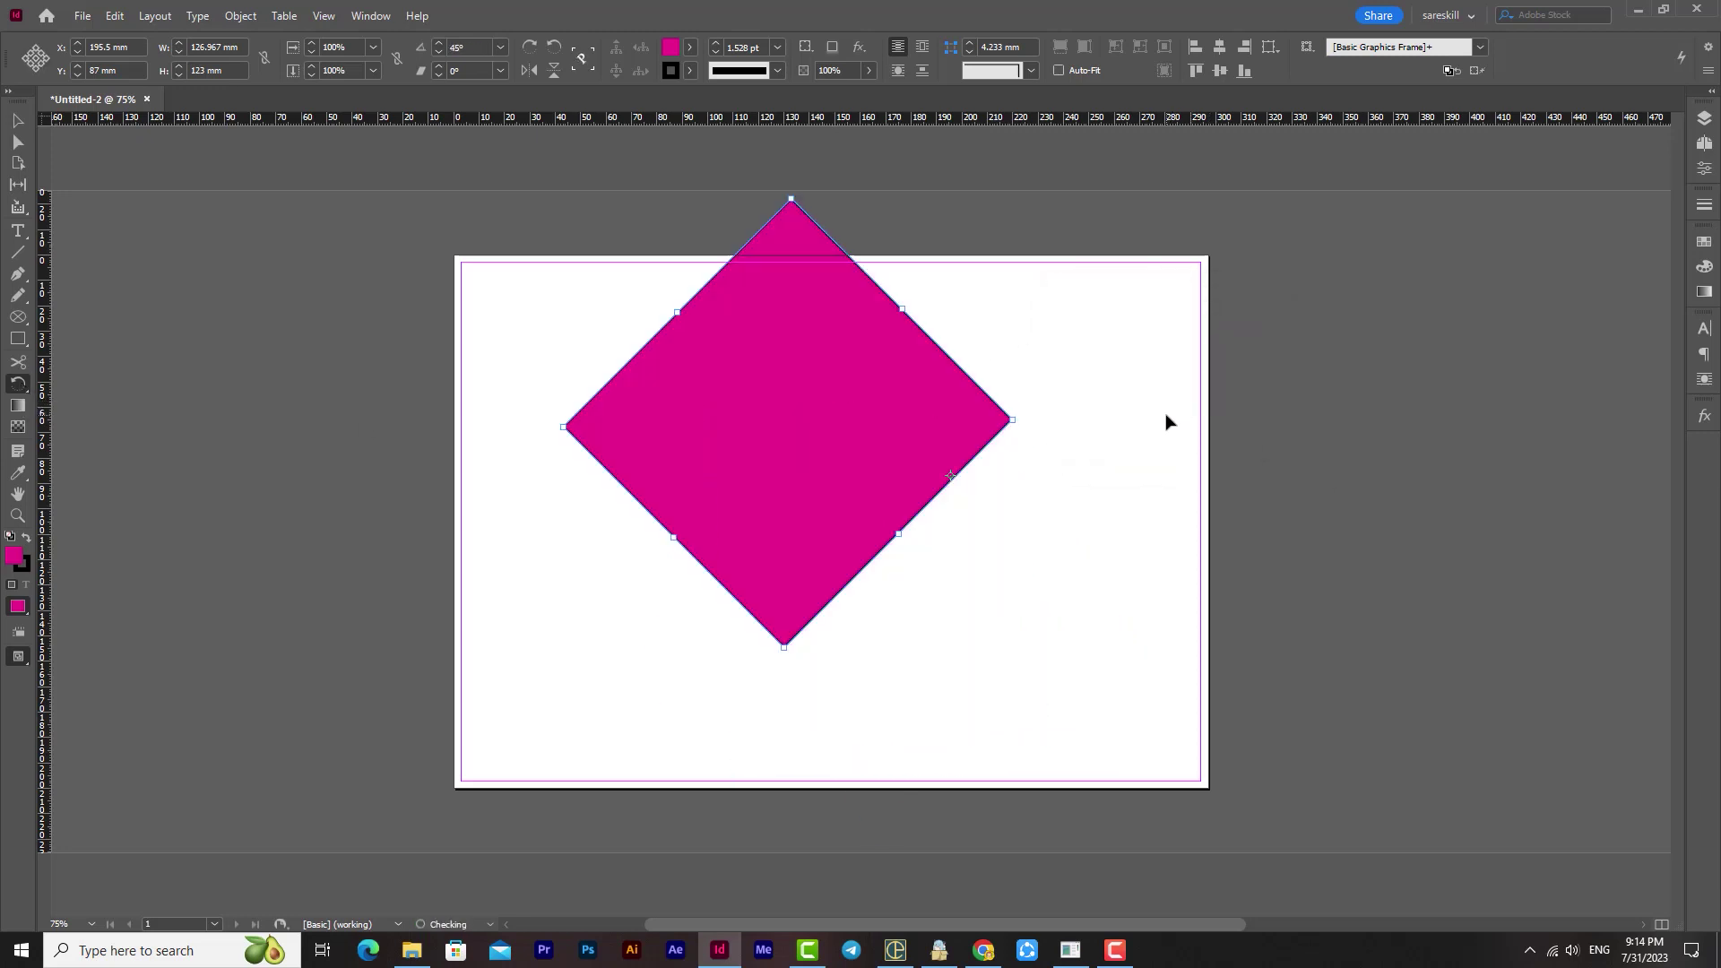
key(ctrl+z)
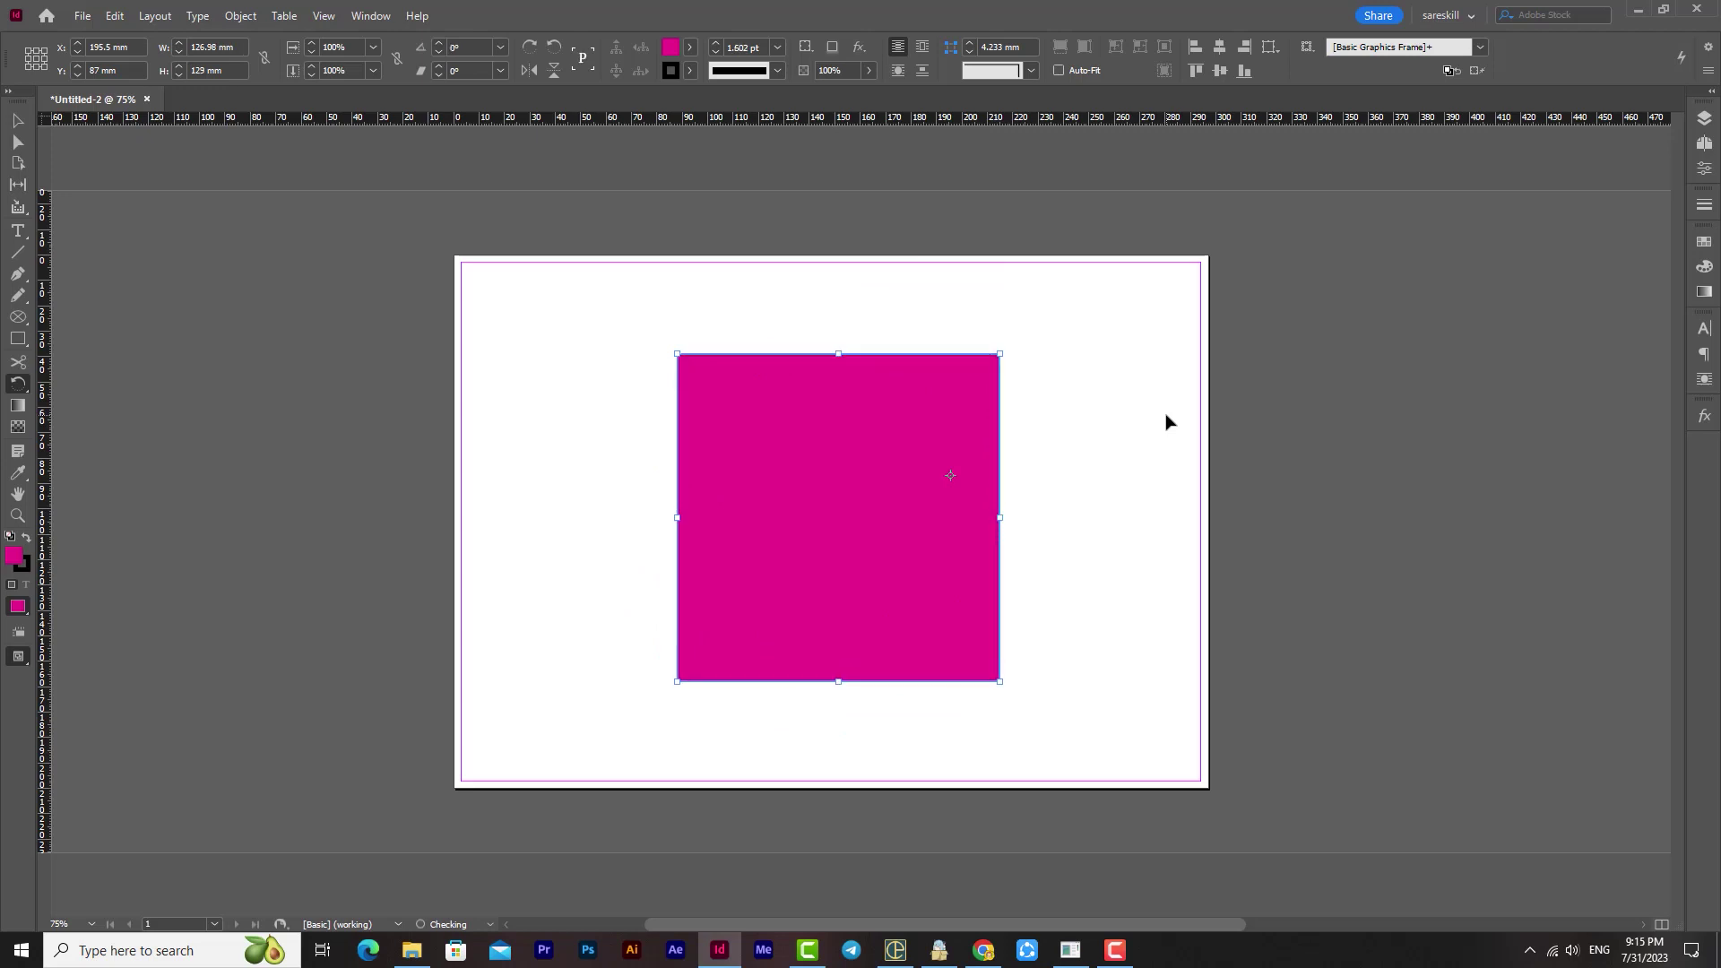
key(ctrl+z)
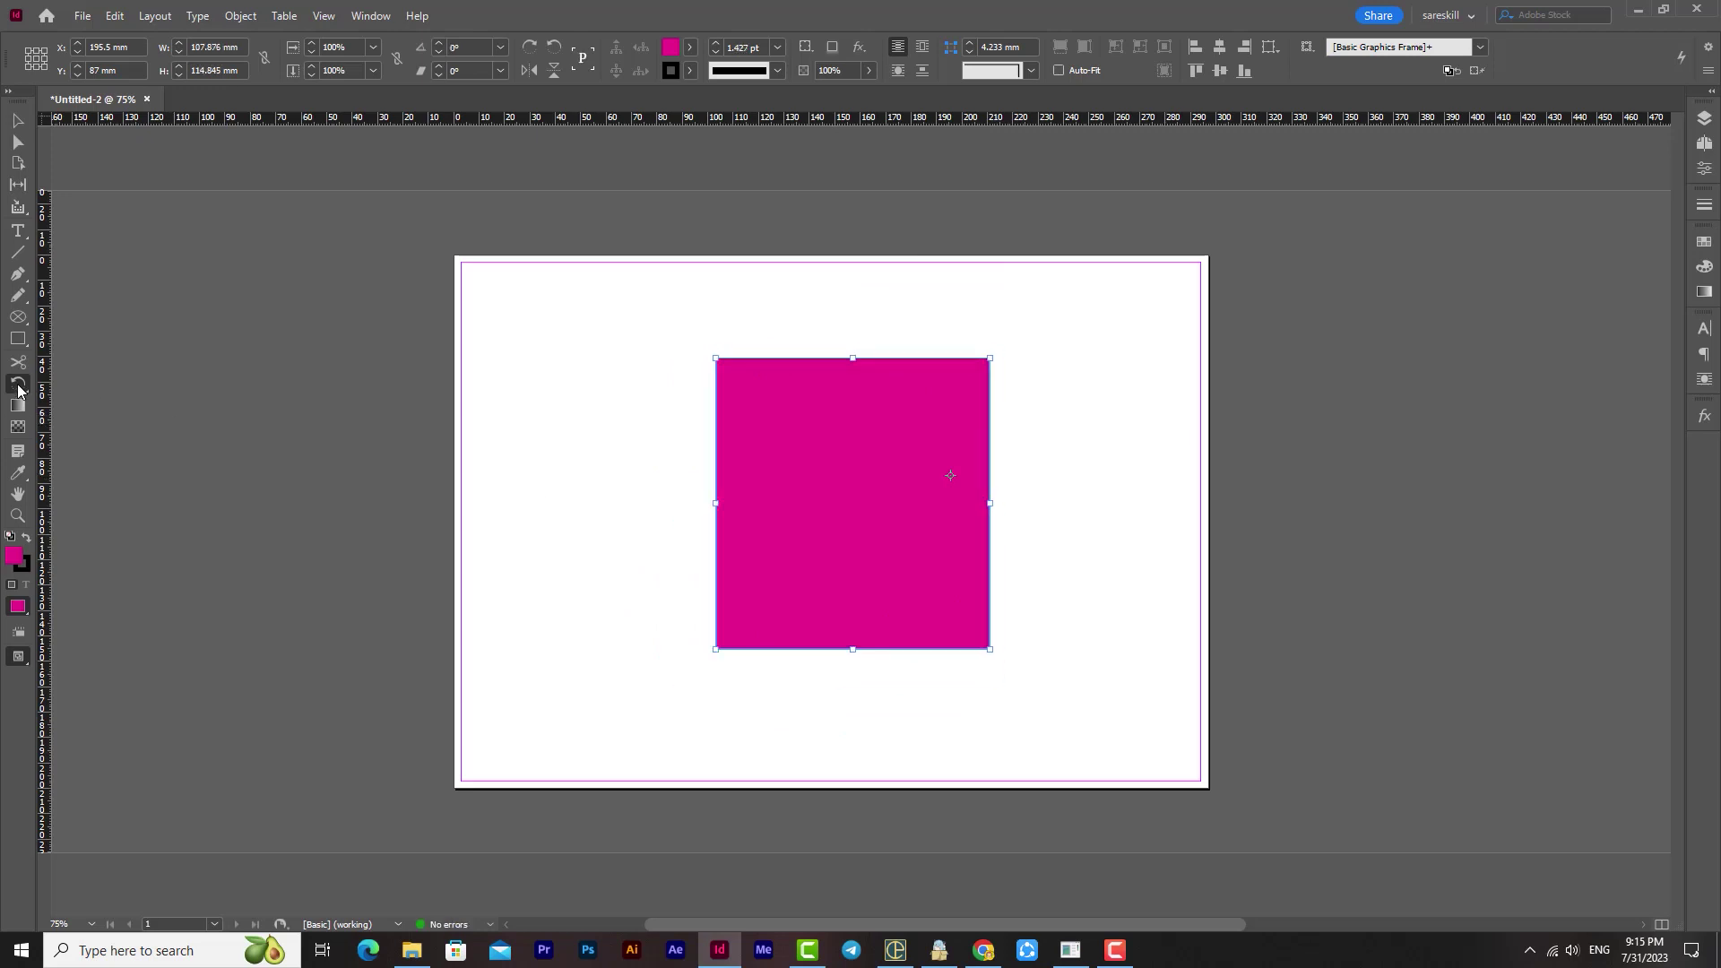
- Enter a numeric rotation of -45° for the rectangle and compare it with the preview off and on
double_click(18, 390)
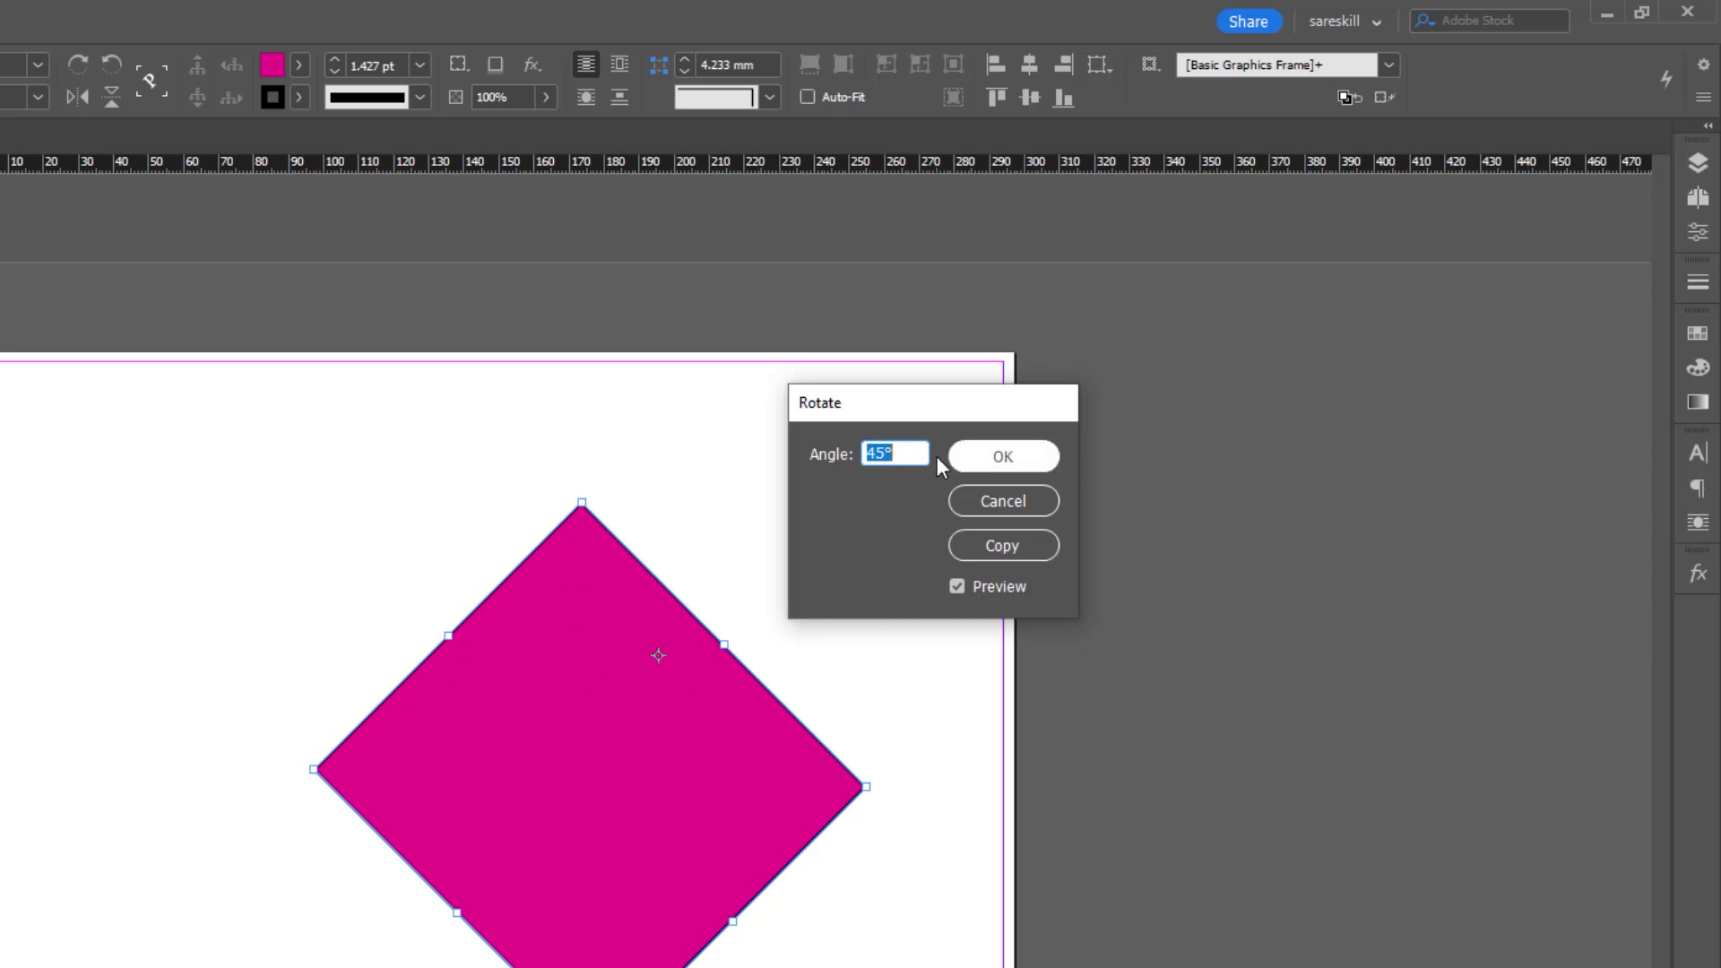
click(871, 454)
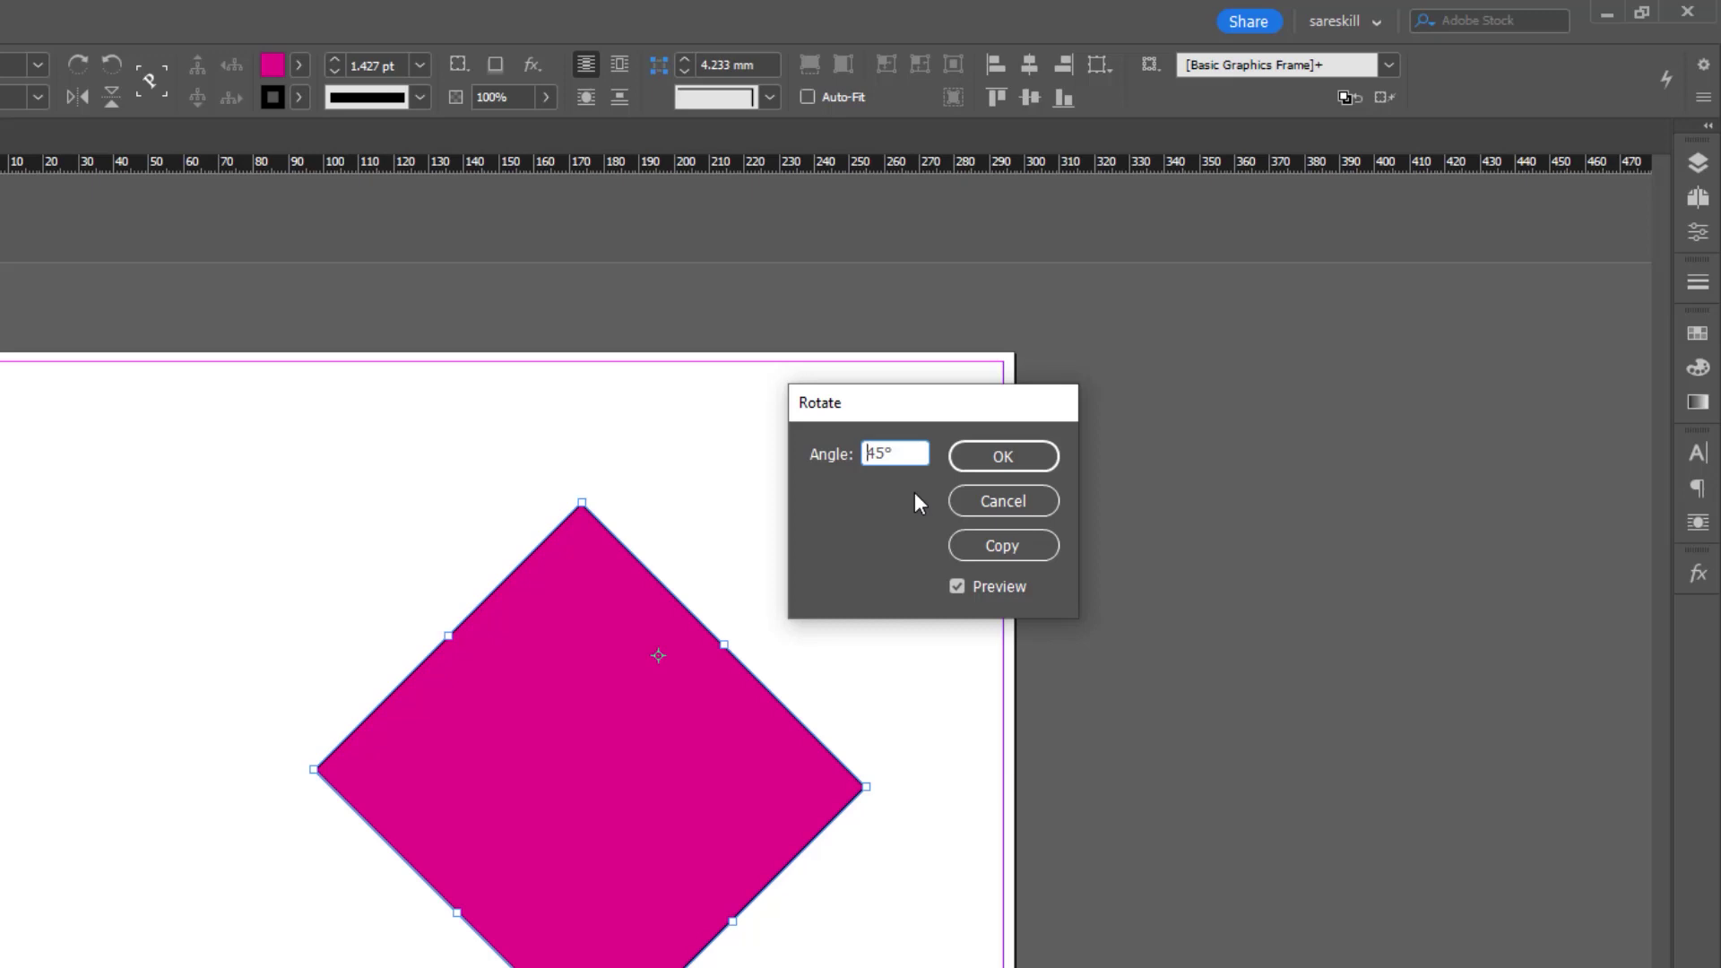
text(-)
click(957, 585)
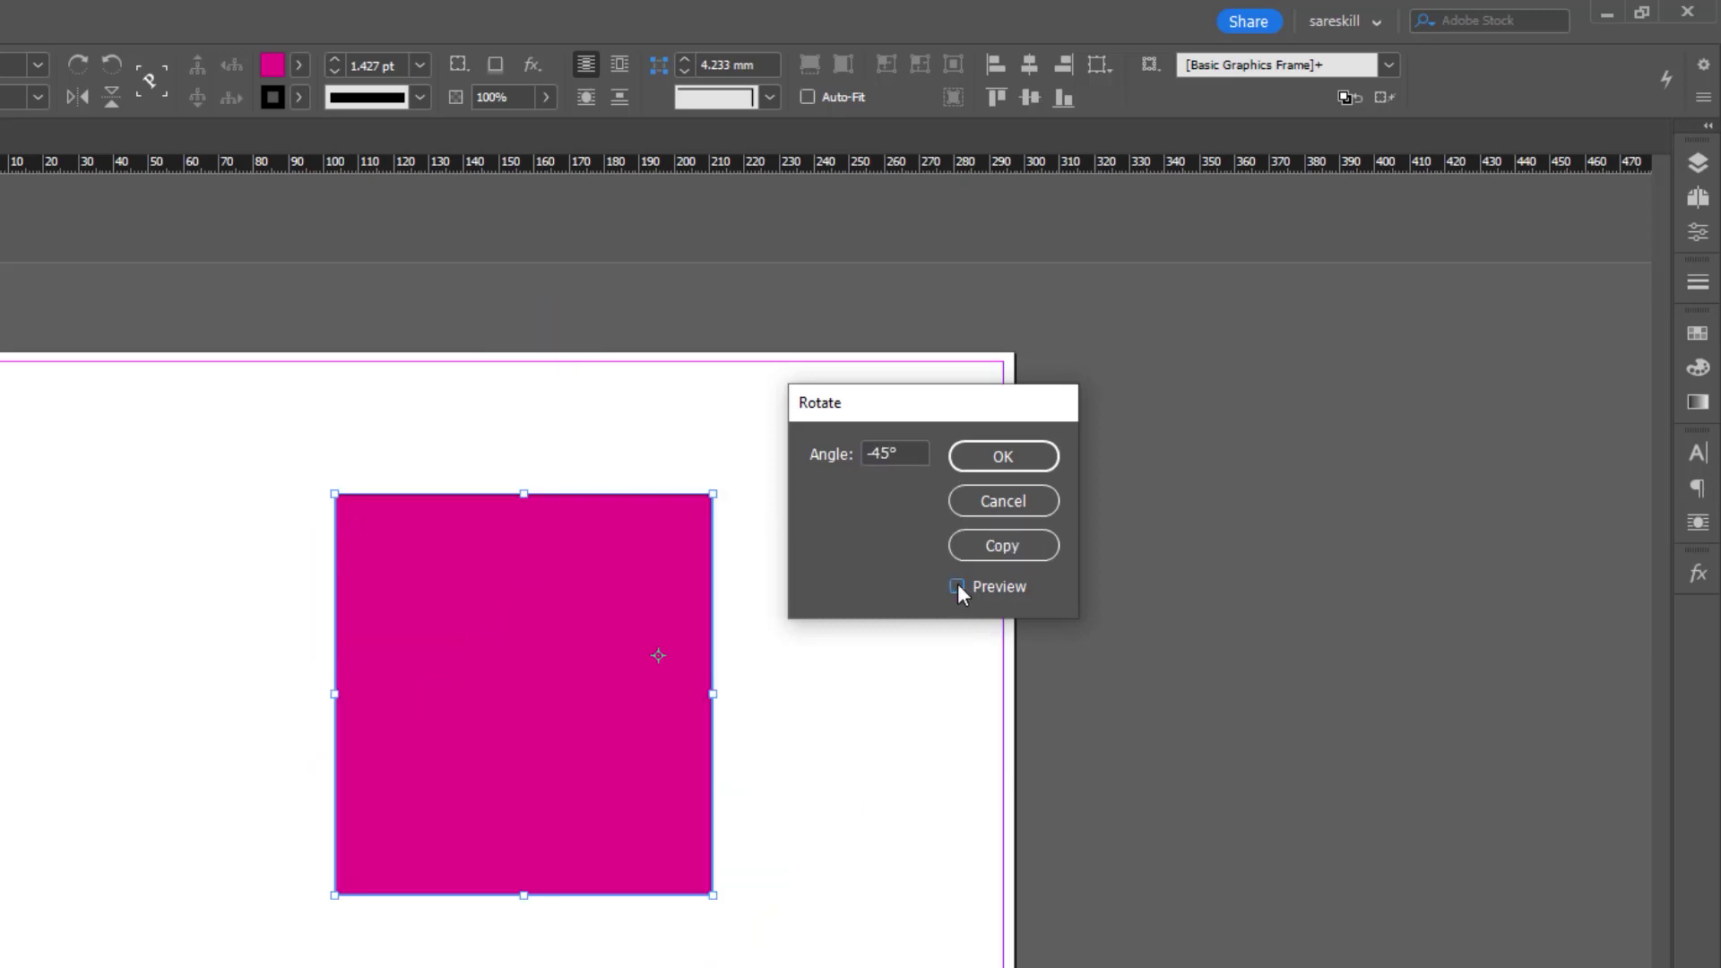
click(957, 585)
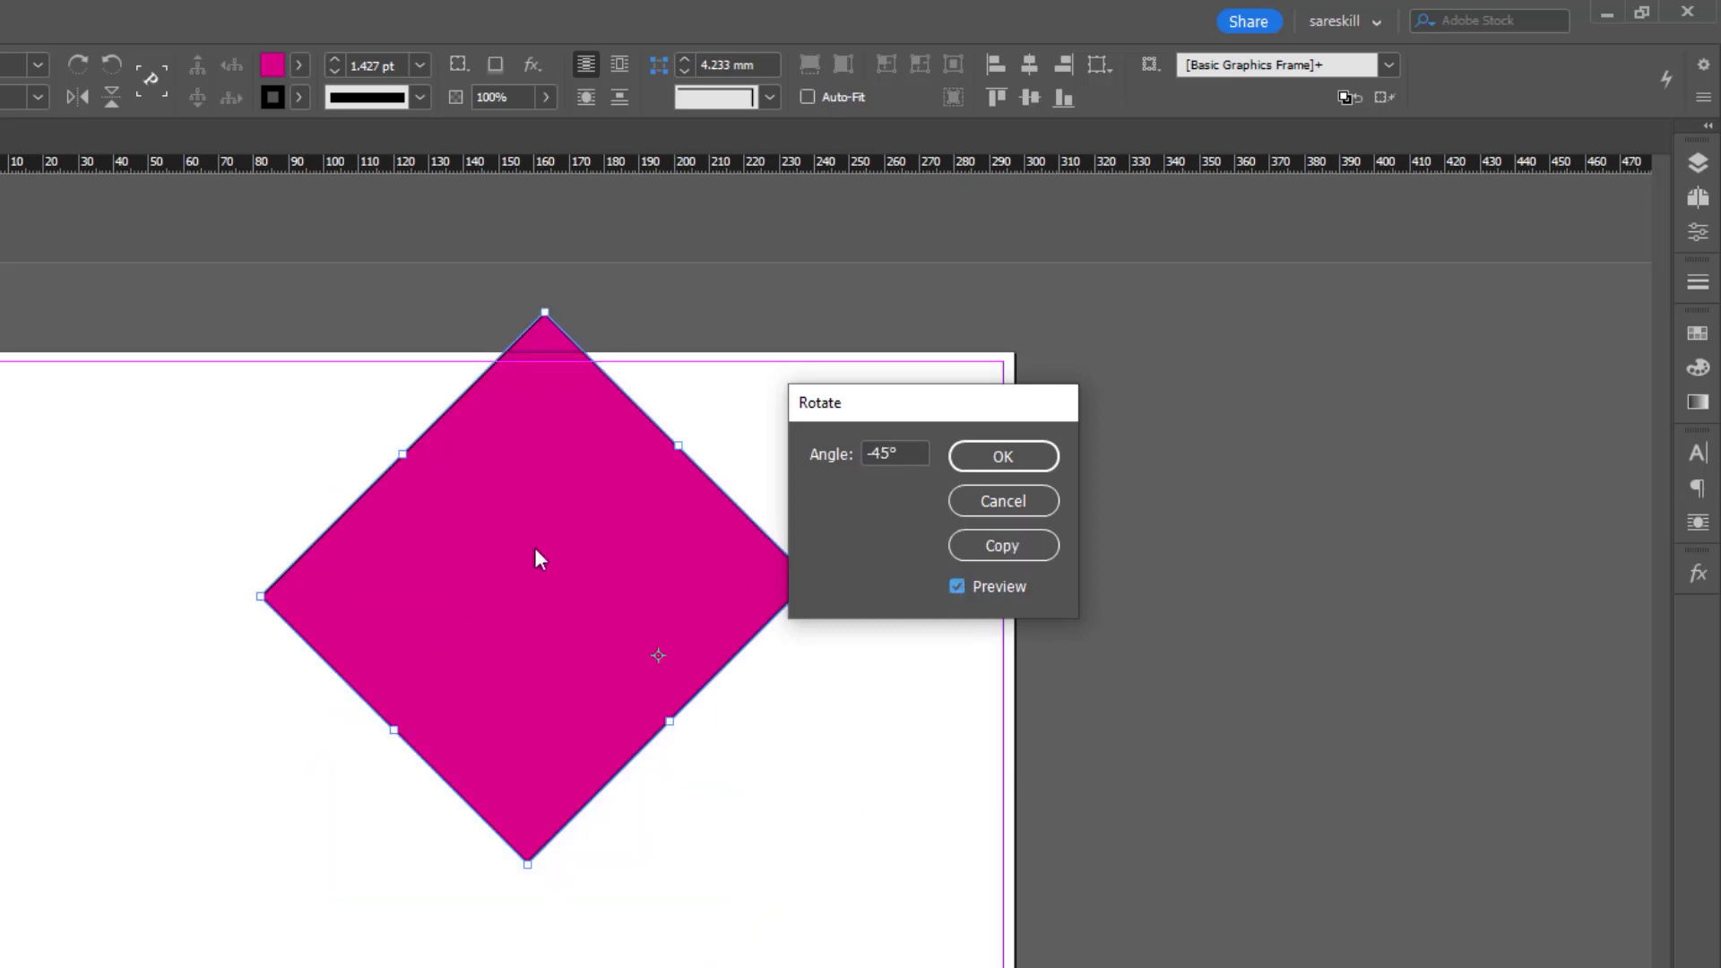
click(966, 584)
click(966, 584)
- Set the rotation angle to -180°, compare the preview off and on, and apply the rotation
key(Tab)
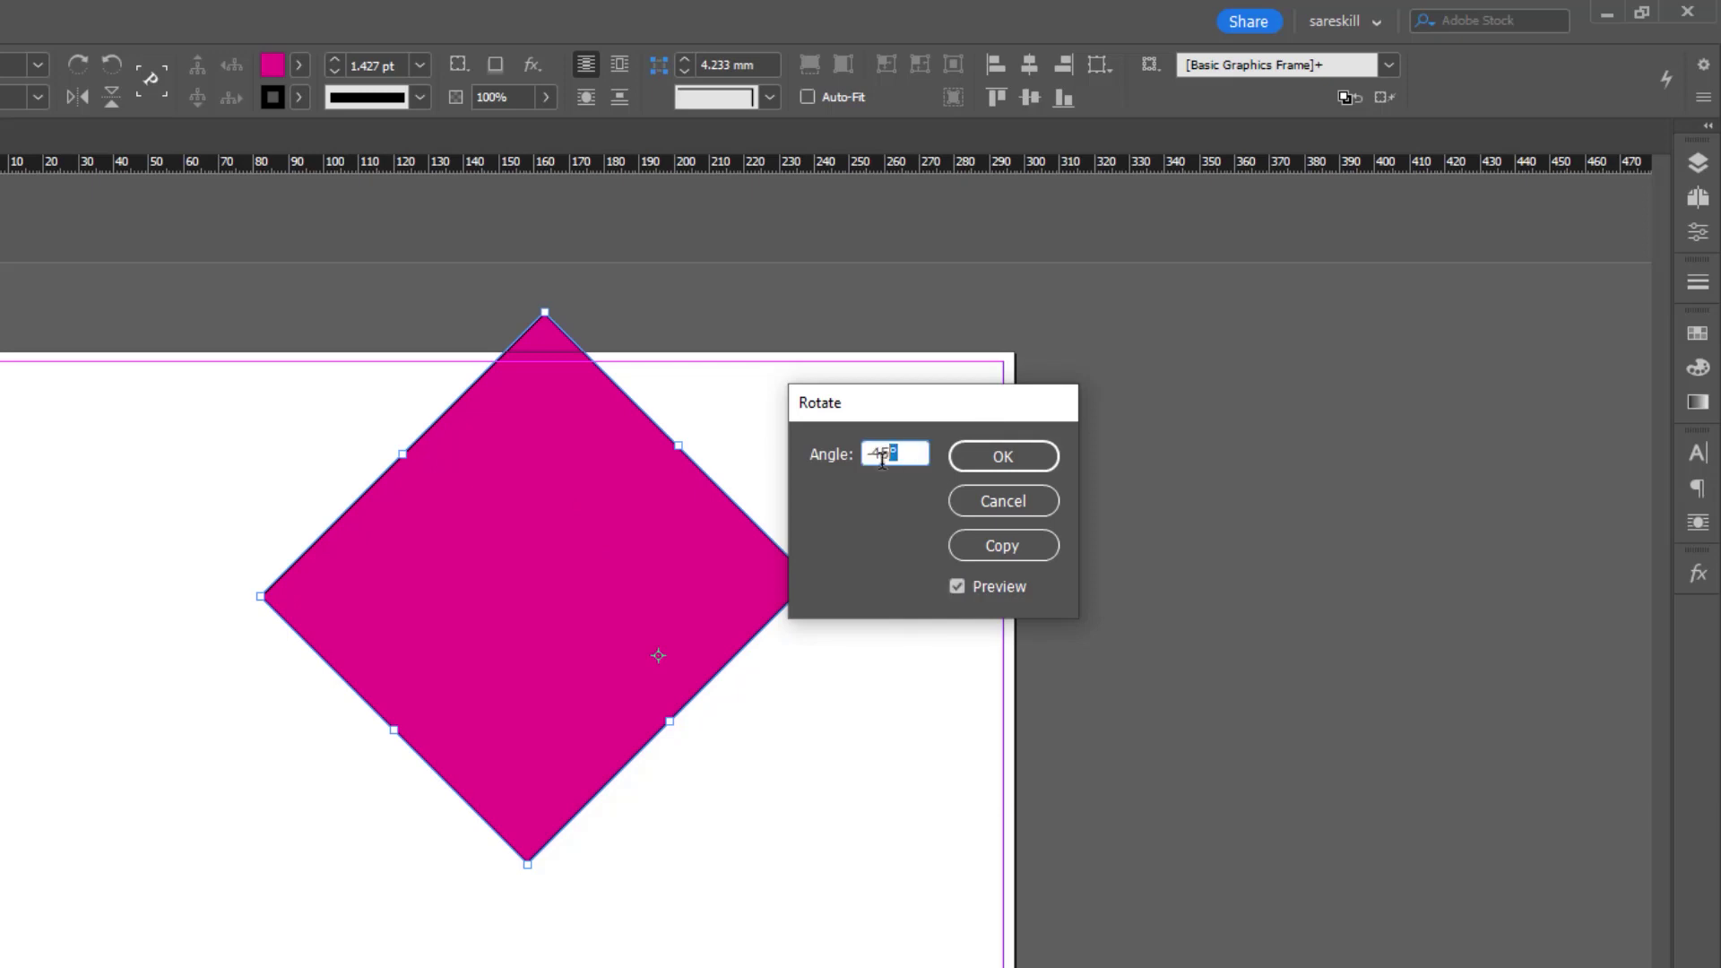
text(-180)
click(956, 587)
click(956, 587)
click(955, 588)
click(956, 588)
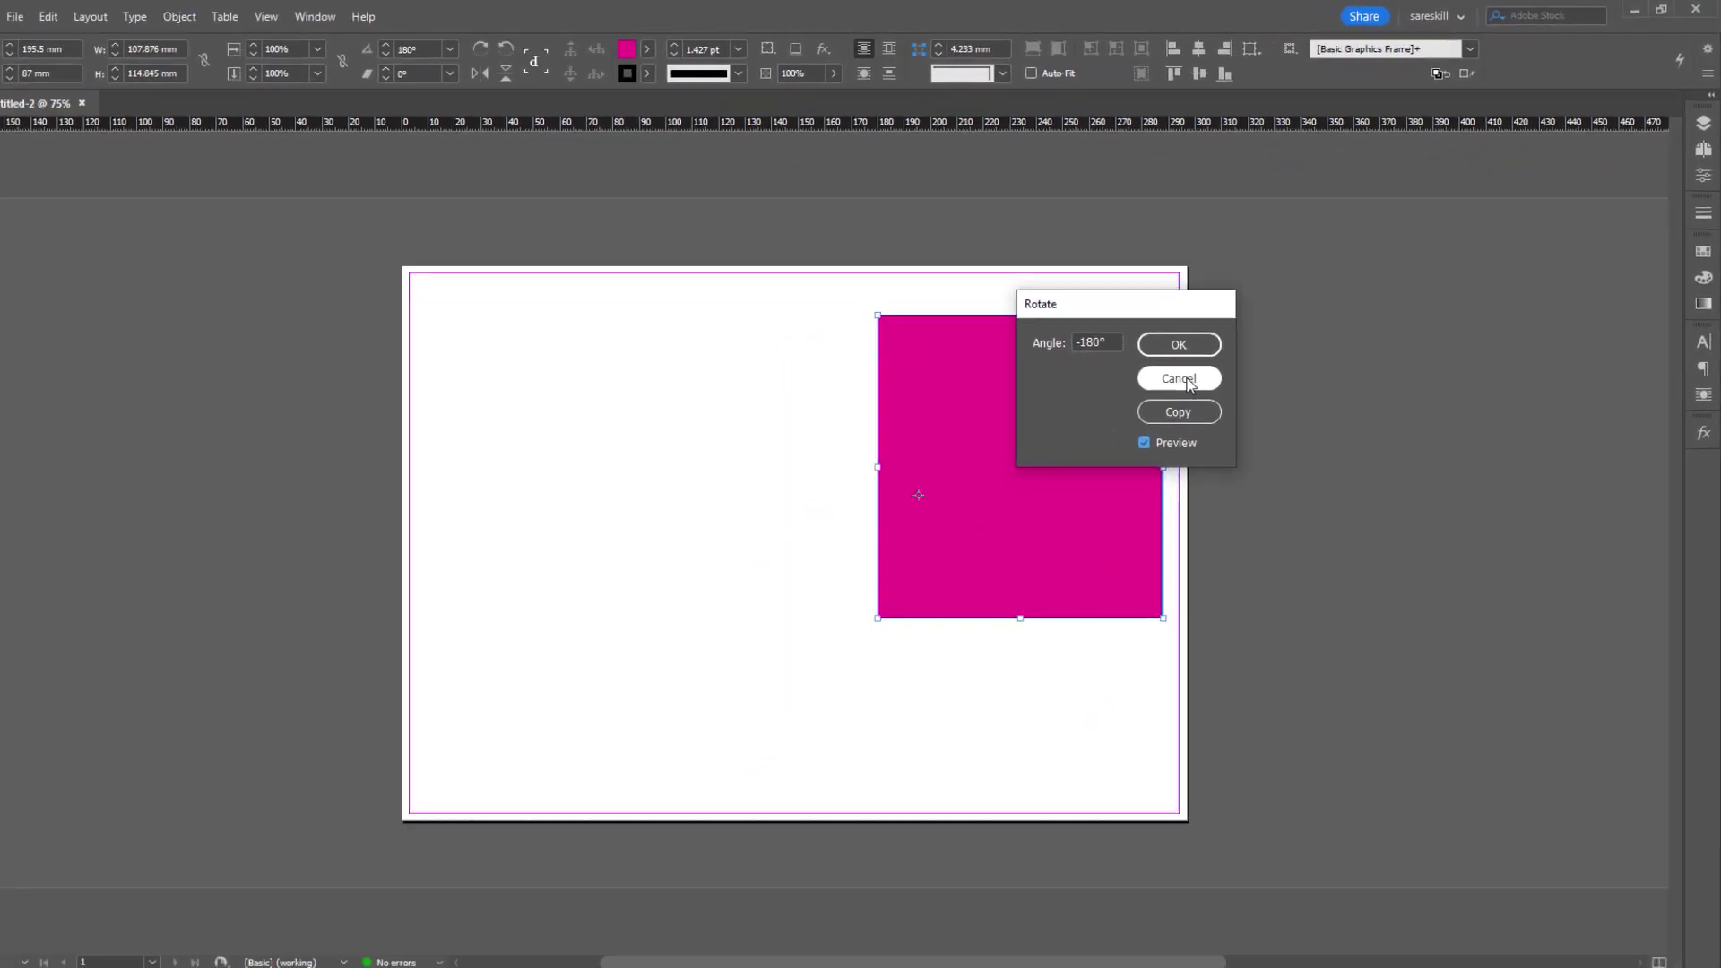
click(1200, 331)
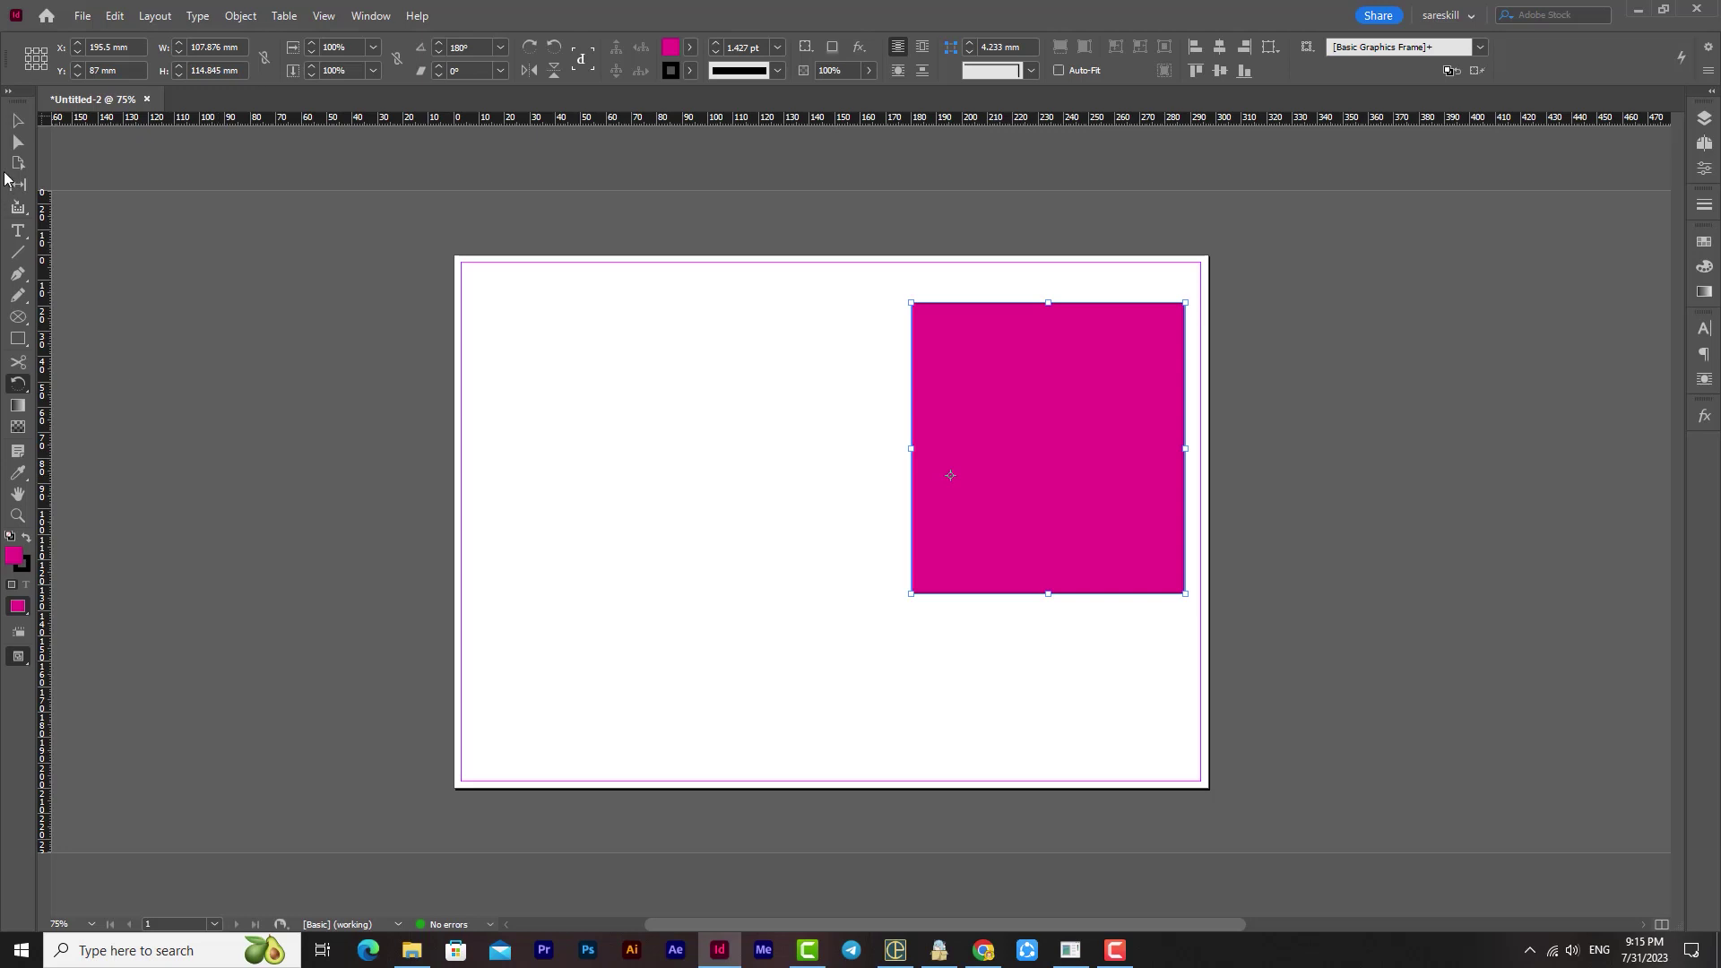
- Move the rectangle to the left part of the page with the Selection tool
click(14, 125)
drag(1029, 477, 650, 531)
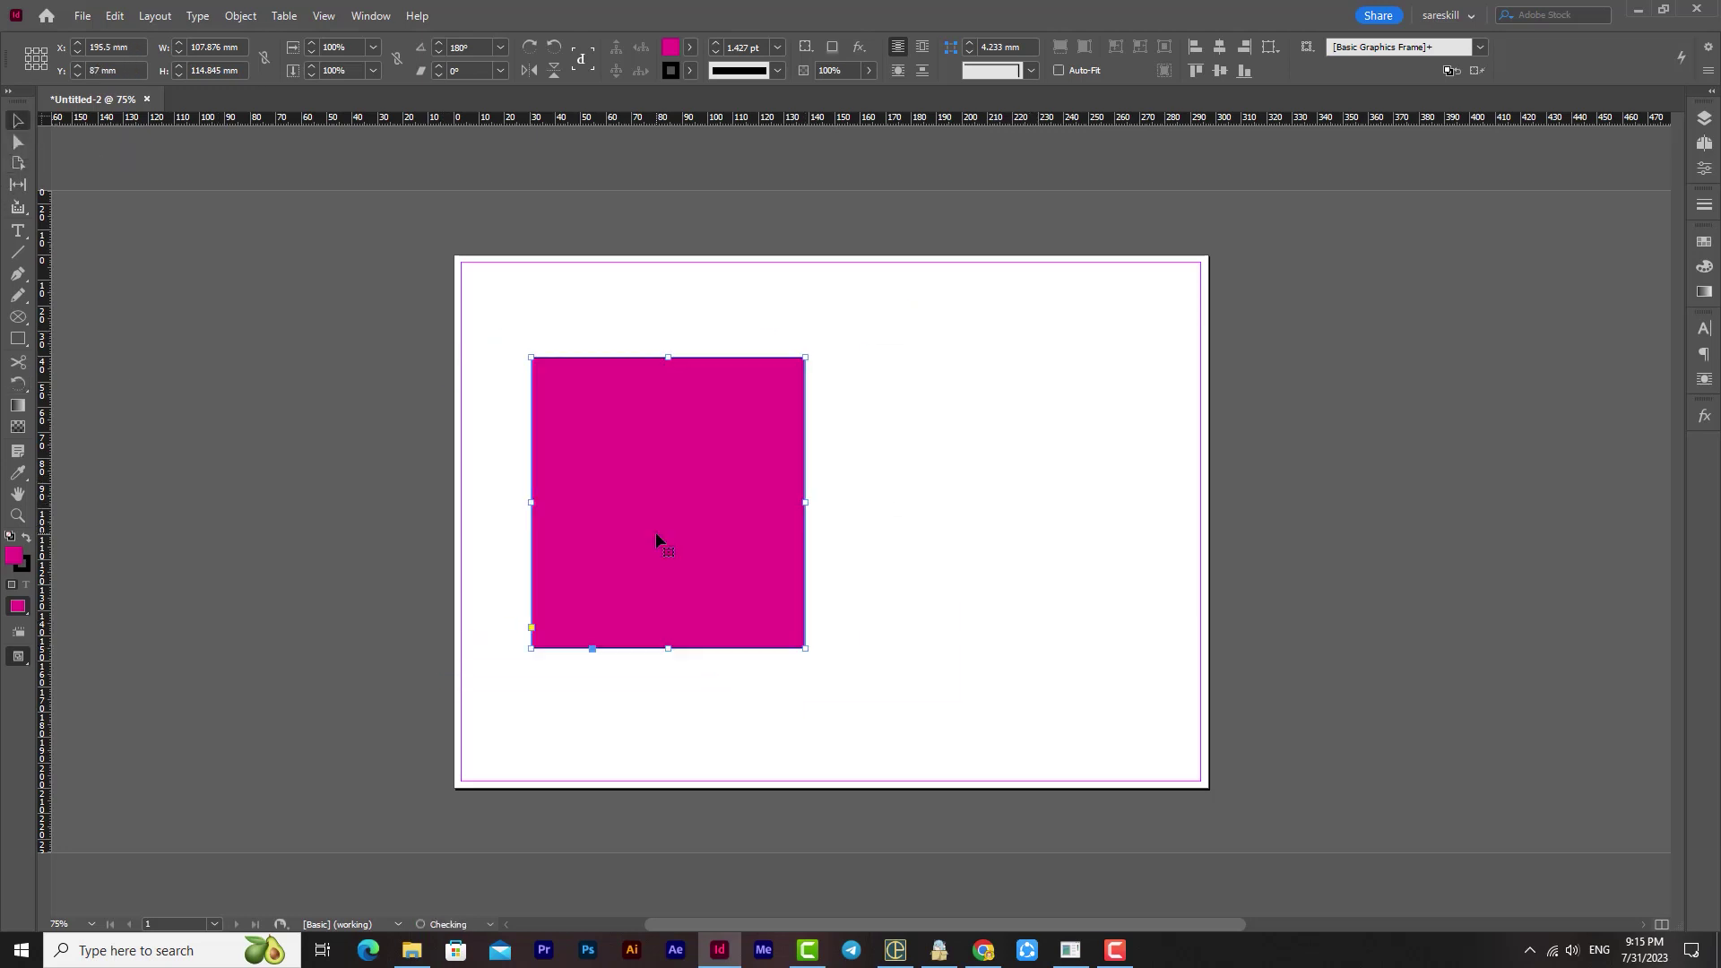
- Enter a numeric rotation of -60° about a pivot outside the rectangle and compare the preview off and on
click(16, 389)
alt+click(950, 475)
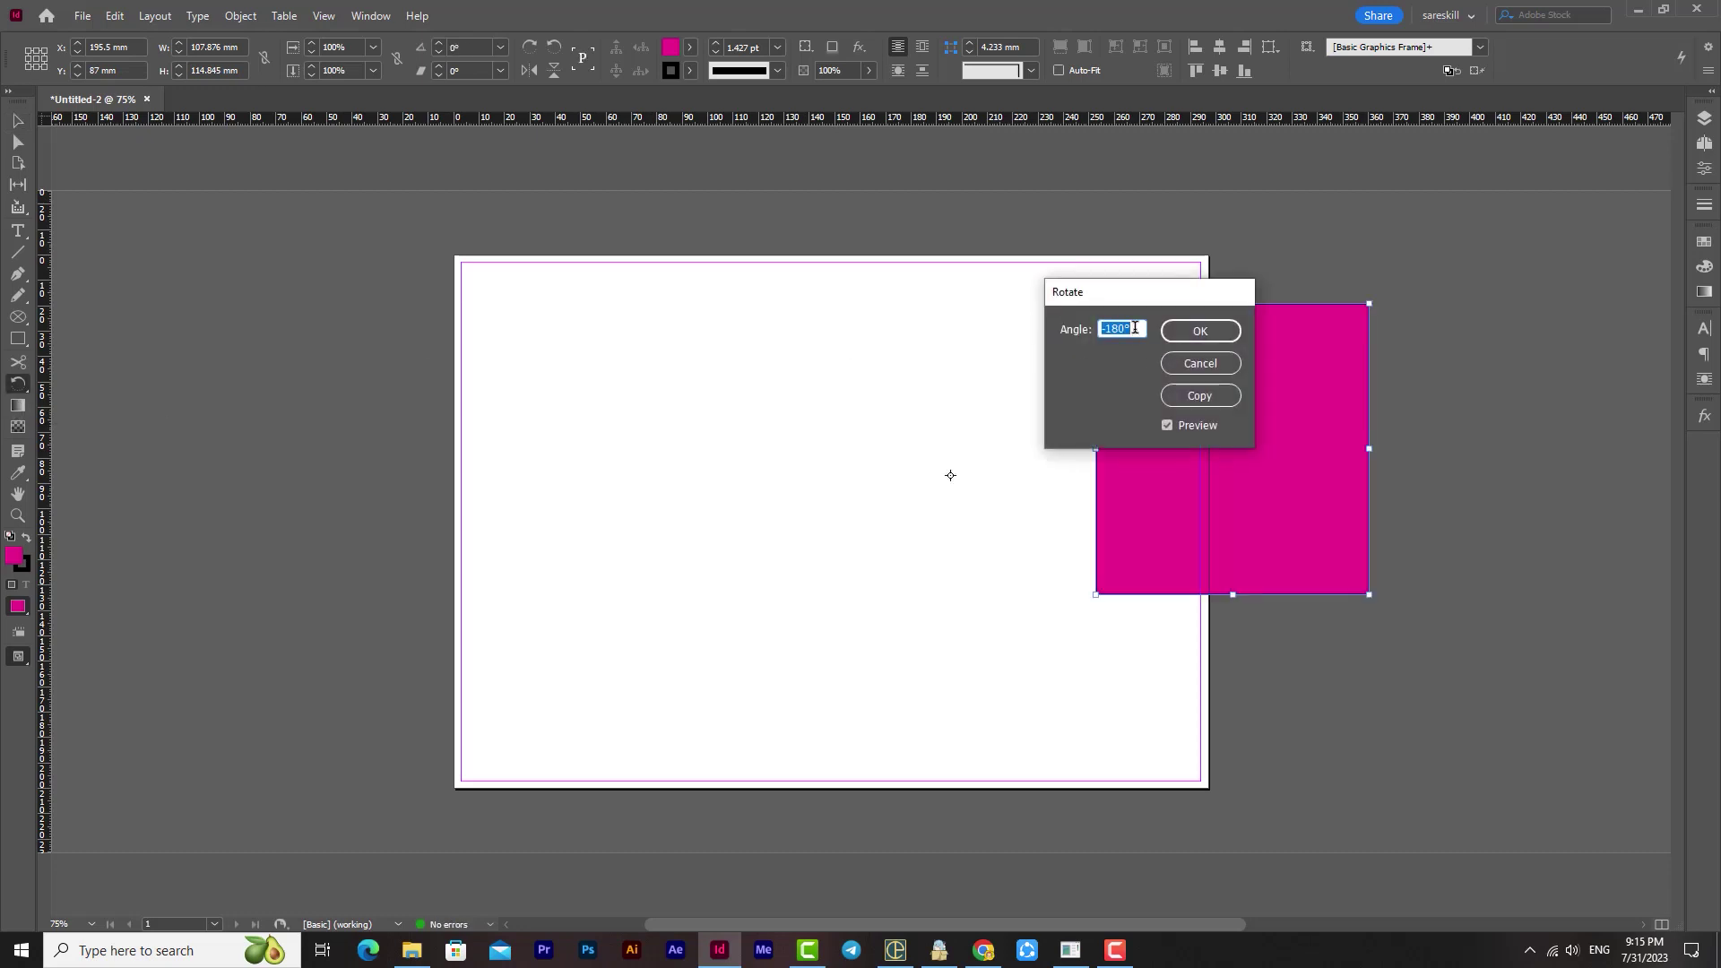
text(-60)
click(1167, 425)
click(1167, 426)
- Set the rotation angle to -45°, compare the preview off and on, and create a rotated copy of the rectangle
drag(1127, 329, 1108, 332)
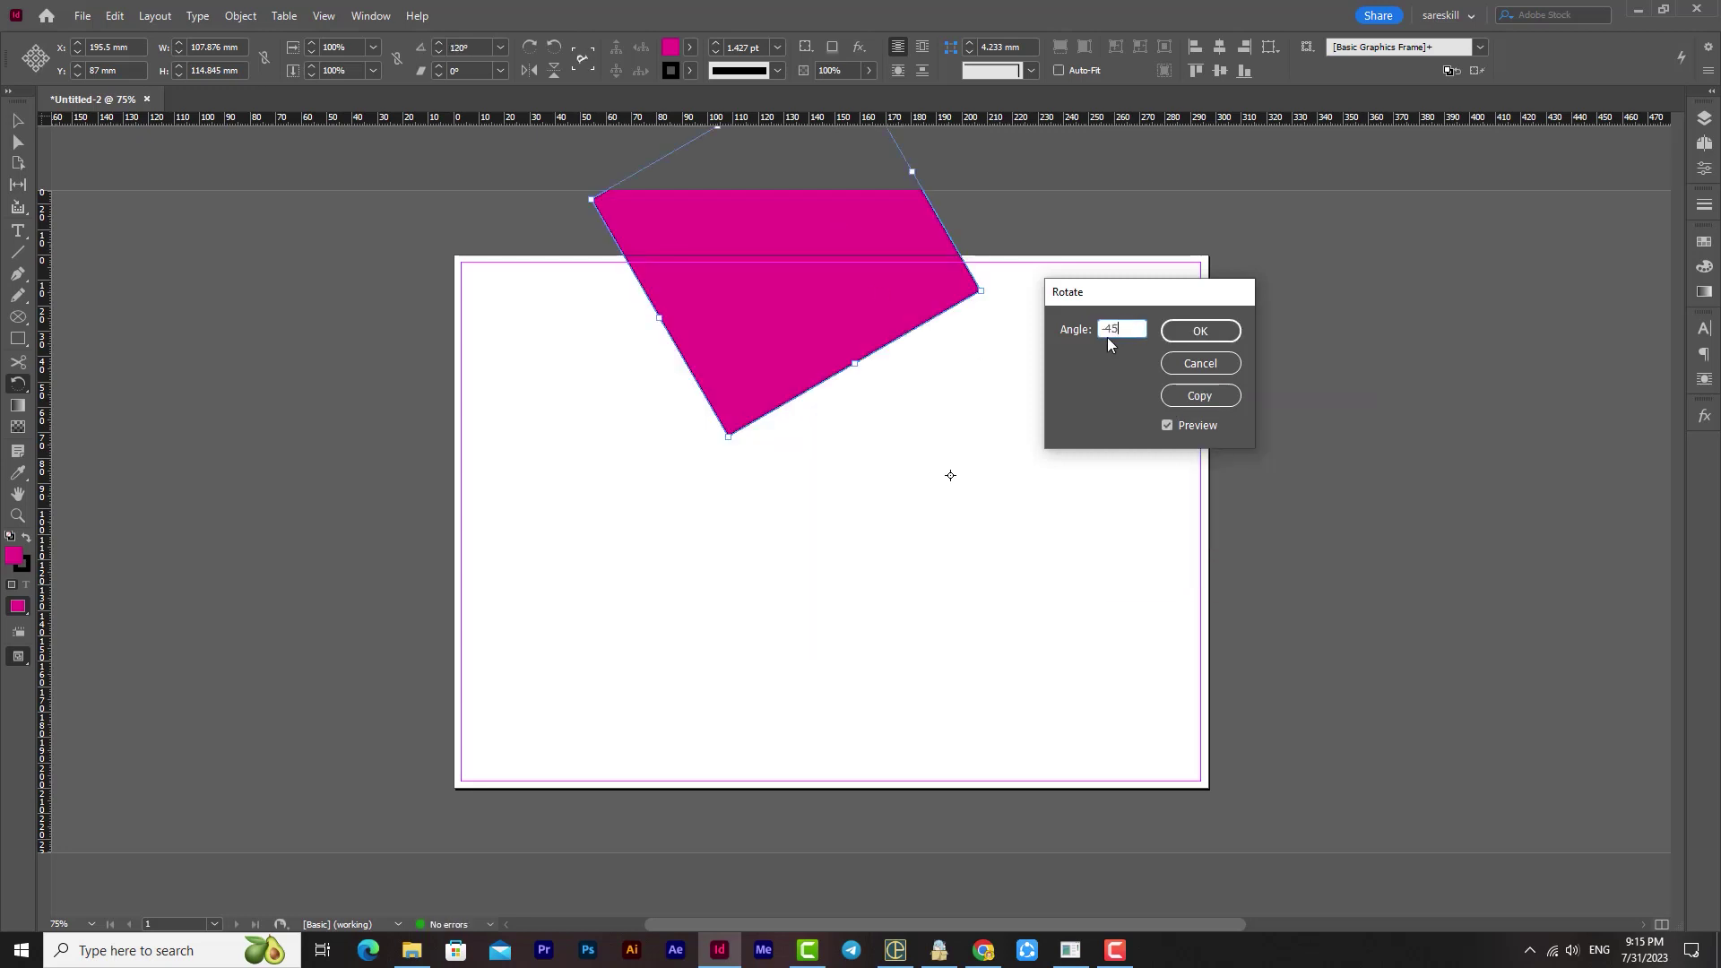
click(1168, 425)
click(1168, 425)
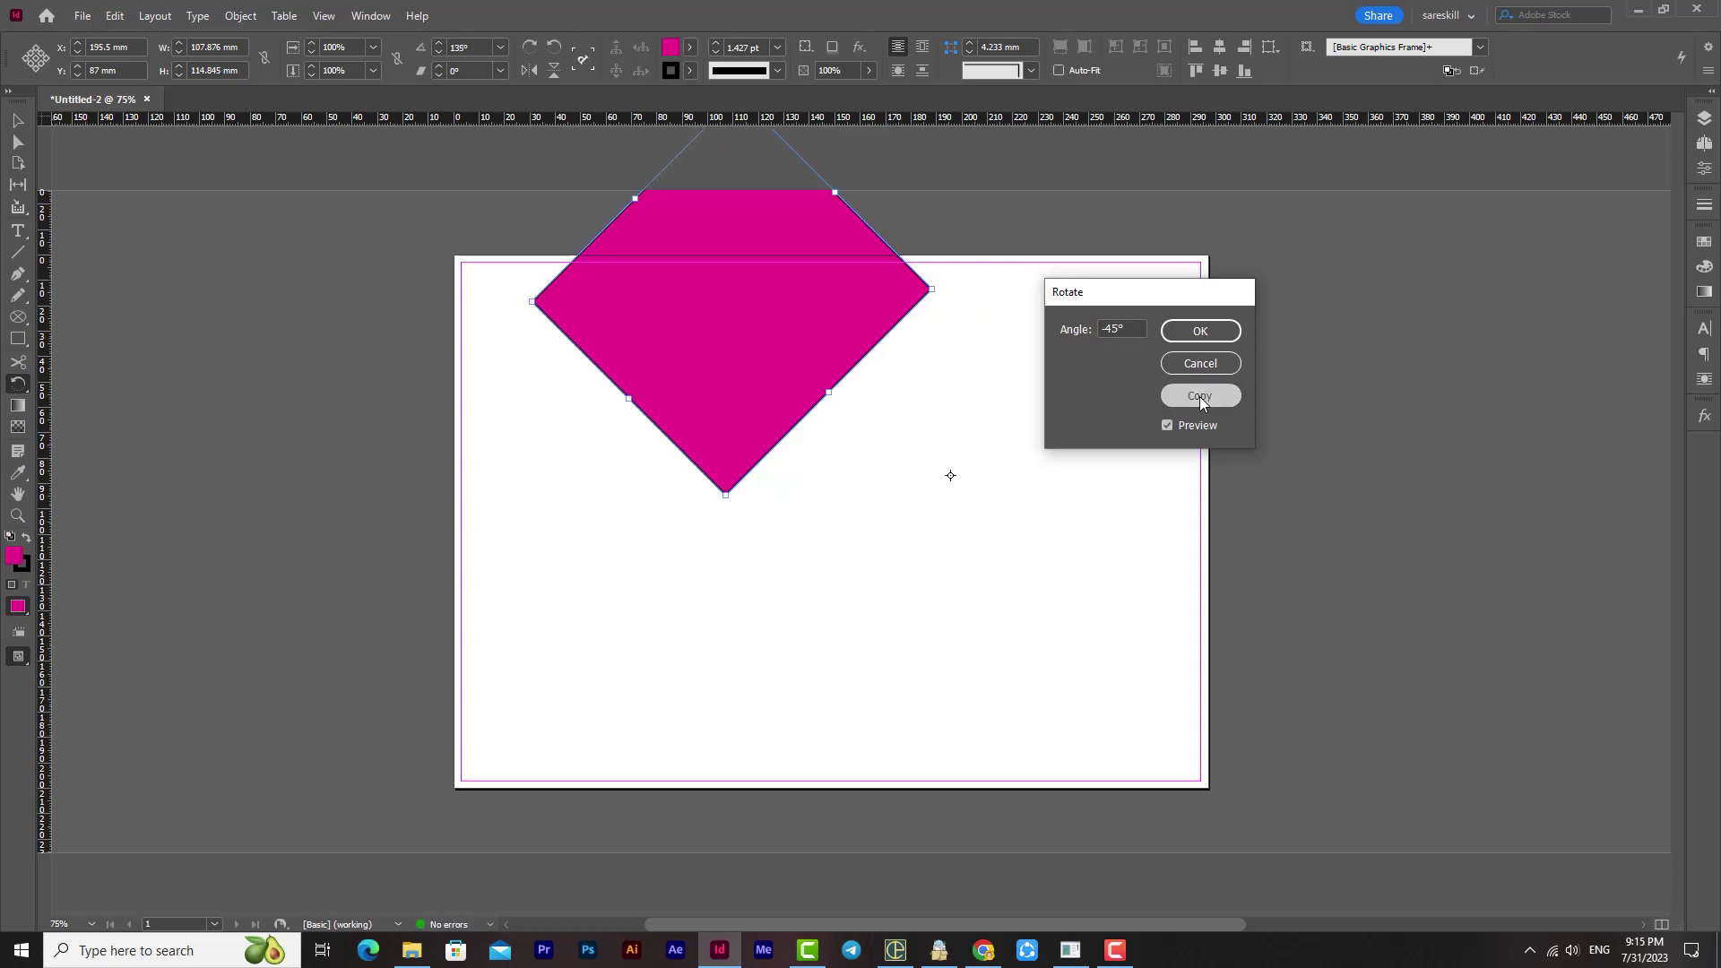
click(1199, 397)
- Delete the rotated copy and move the original rectangle toward the middle of the page
click(18, 120)
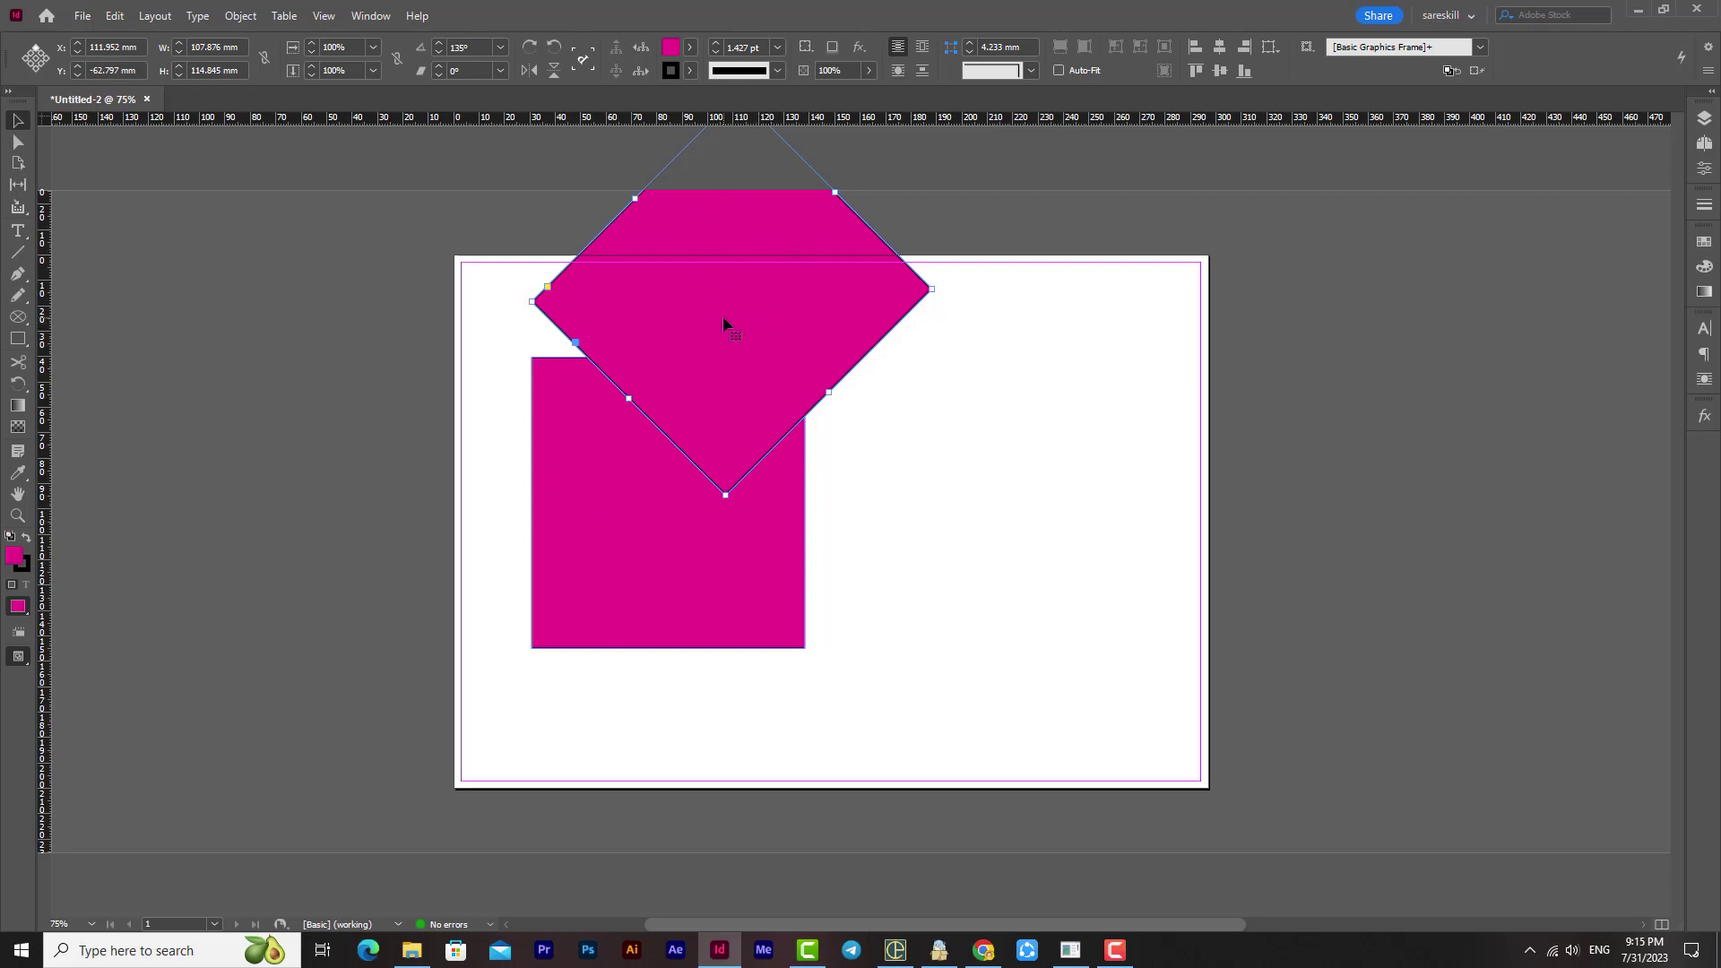
key(Delete)
drag(745, 502, 813, 513)
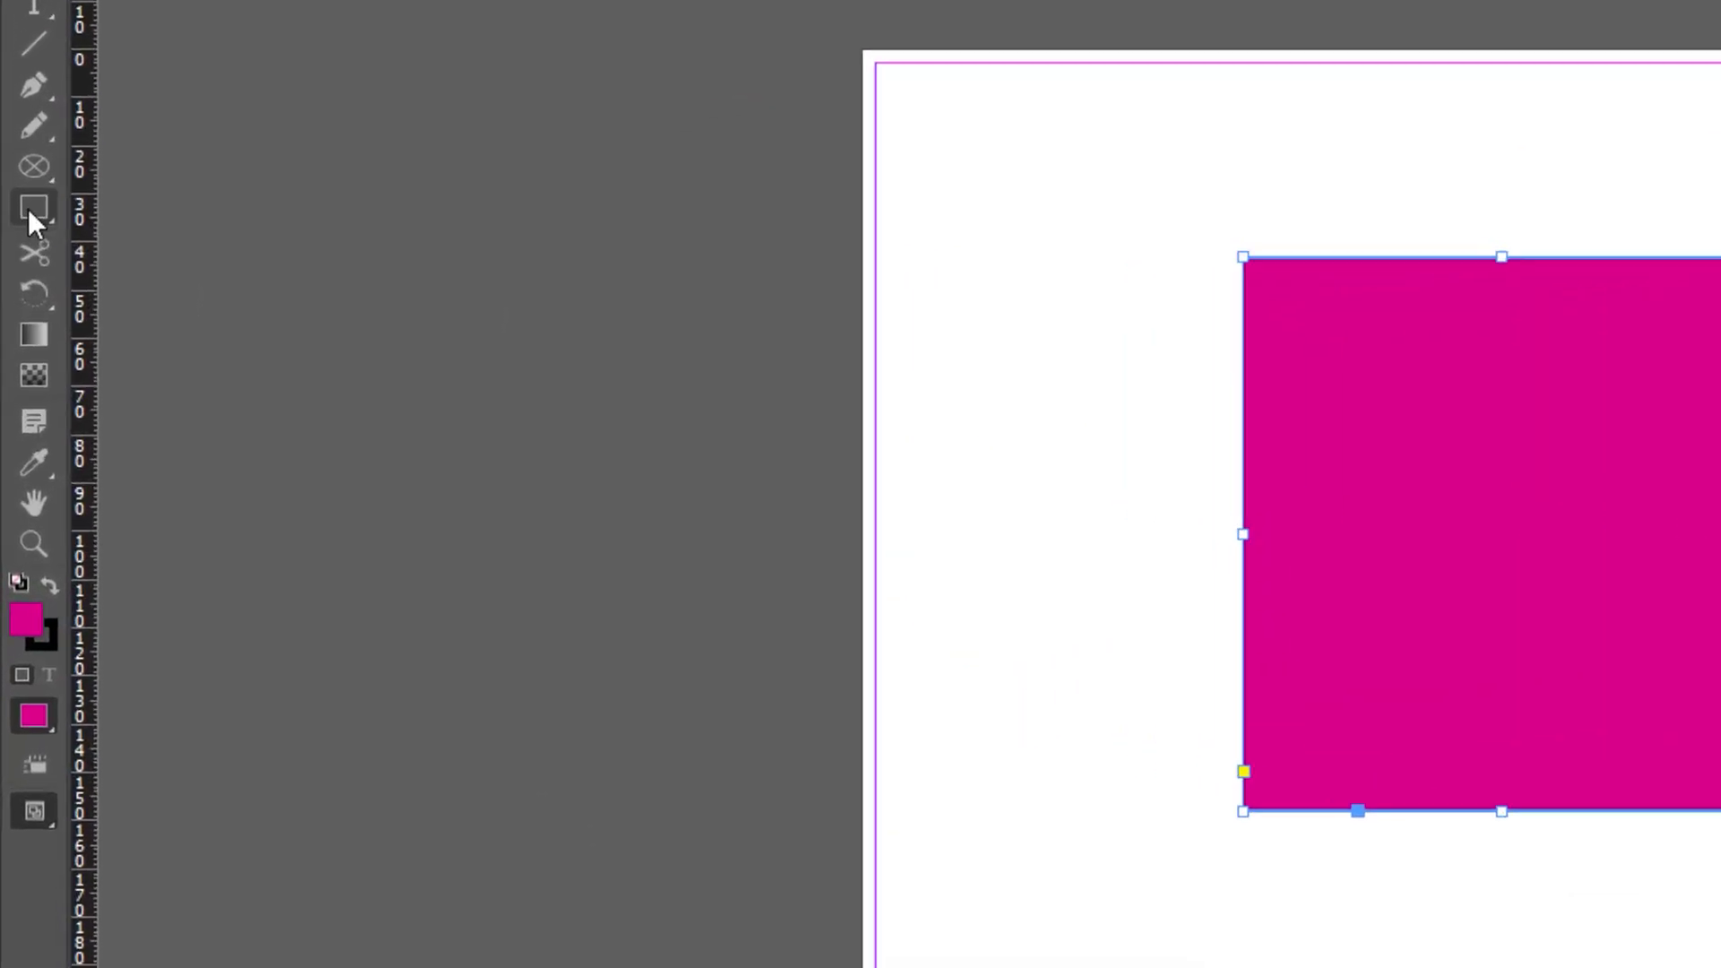
- Use the Scale tool to resize the rectangle freehand from its upper-left corner to about 140 × 64 mm
click(20, 385)
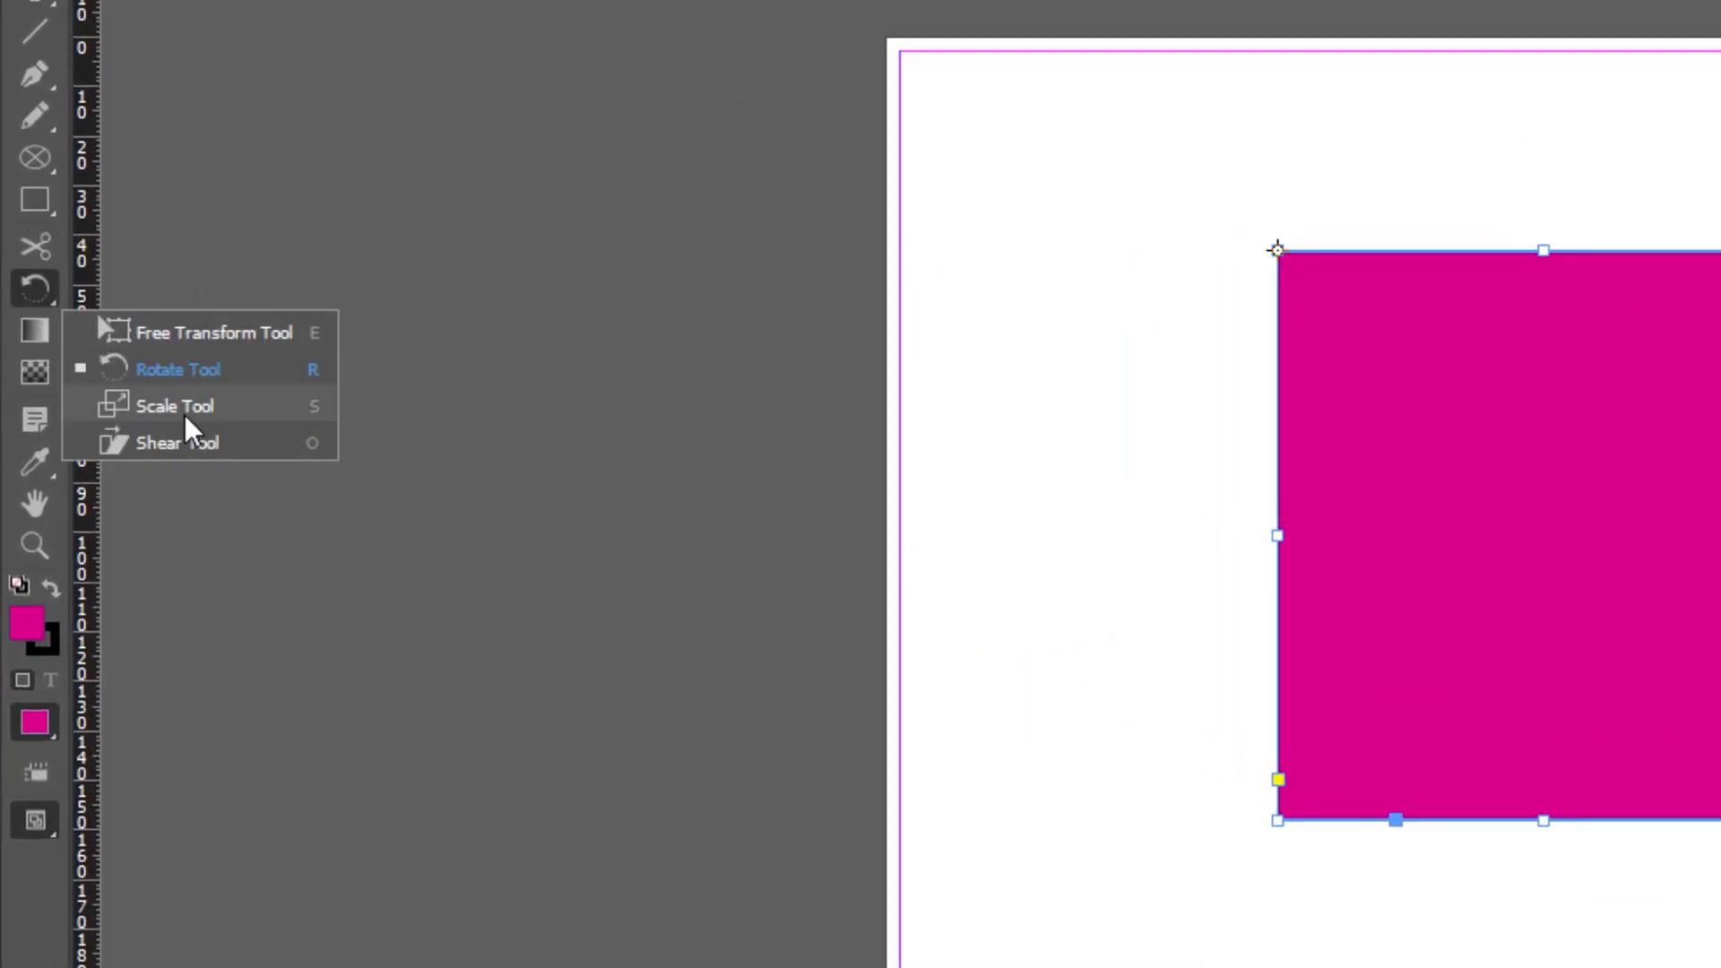
click(157, 410)
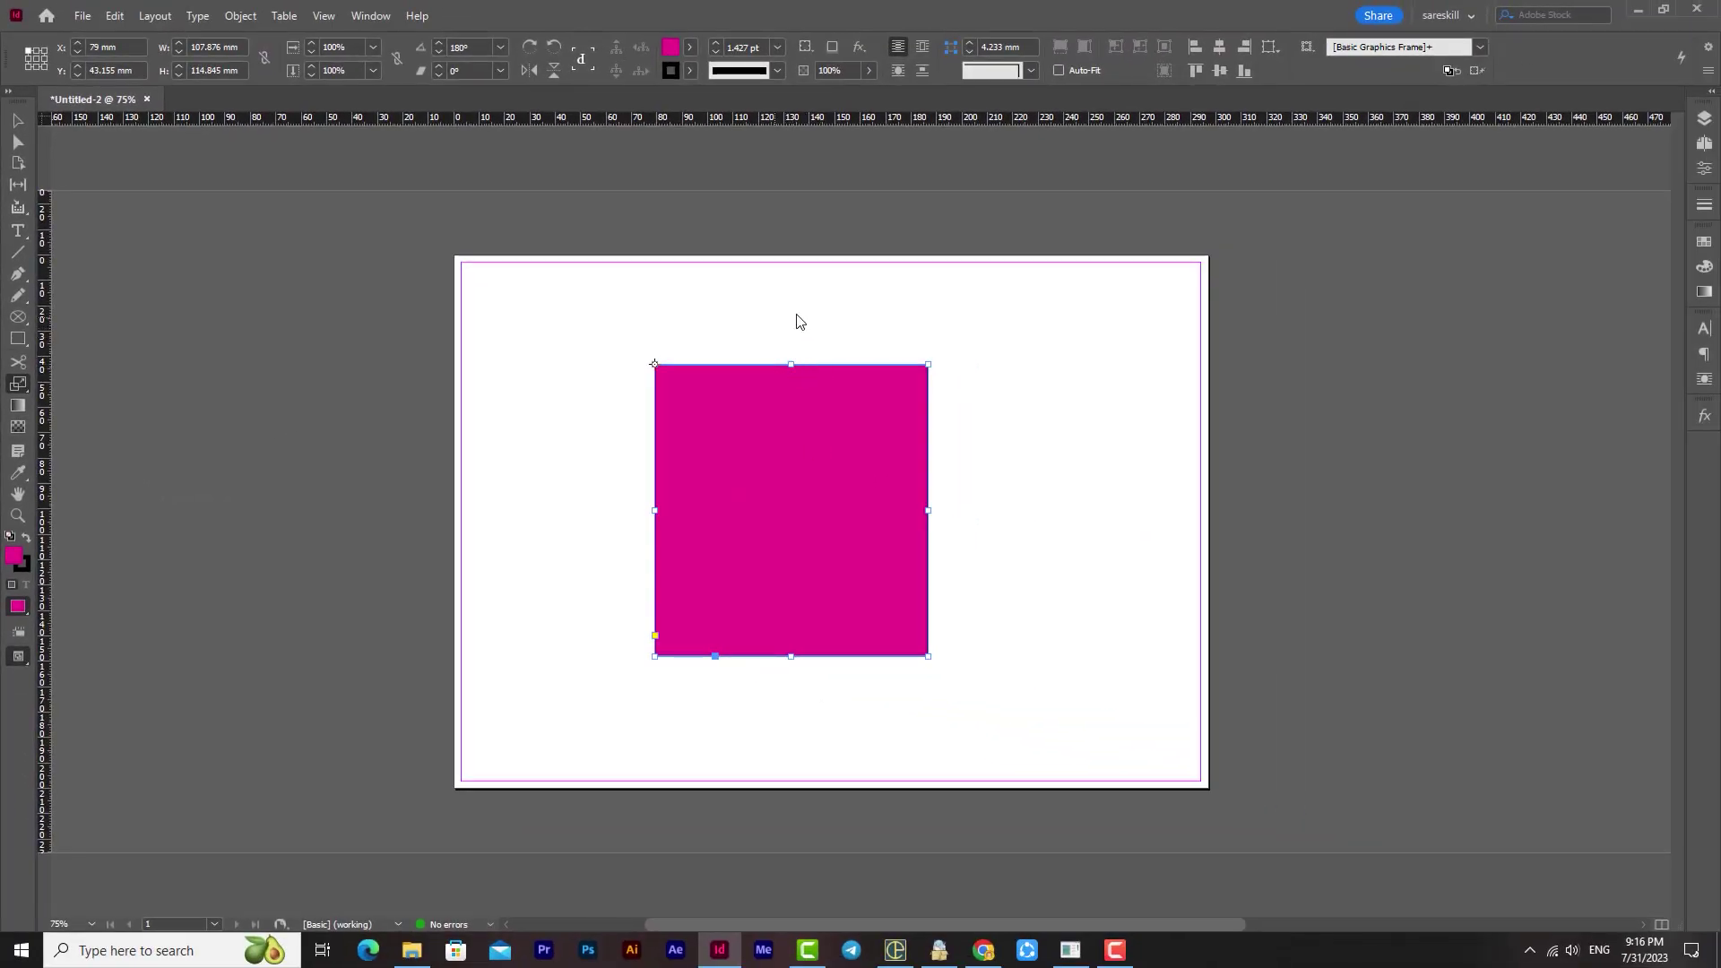
mouse_move(790, 362)
mouse_down()
mouse_move(892, 364)
mouse_move(549, 349)
mouse_move(938, 362)
mouse_move(603, 360)
mouse_move(649, 300)
mouse_move(795, 315)
mouse_move(806, 391)
mouse_up()
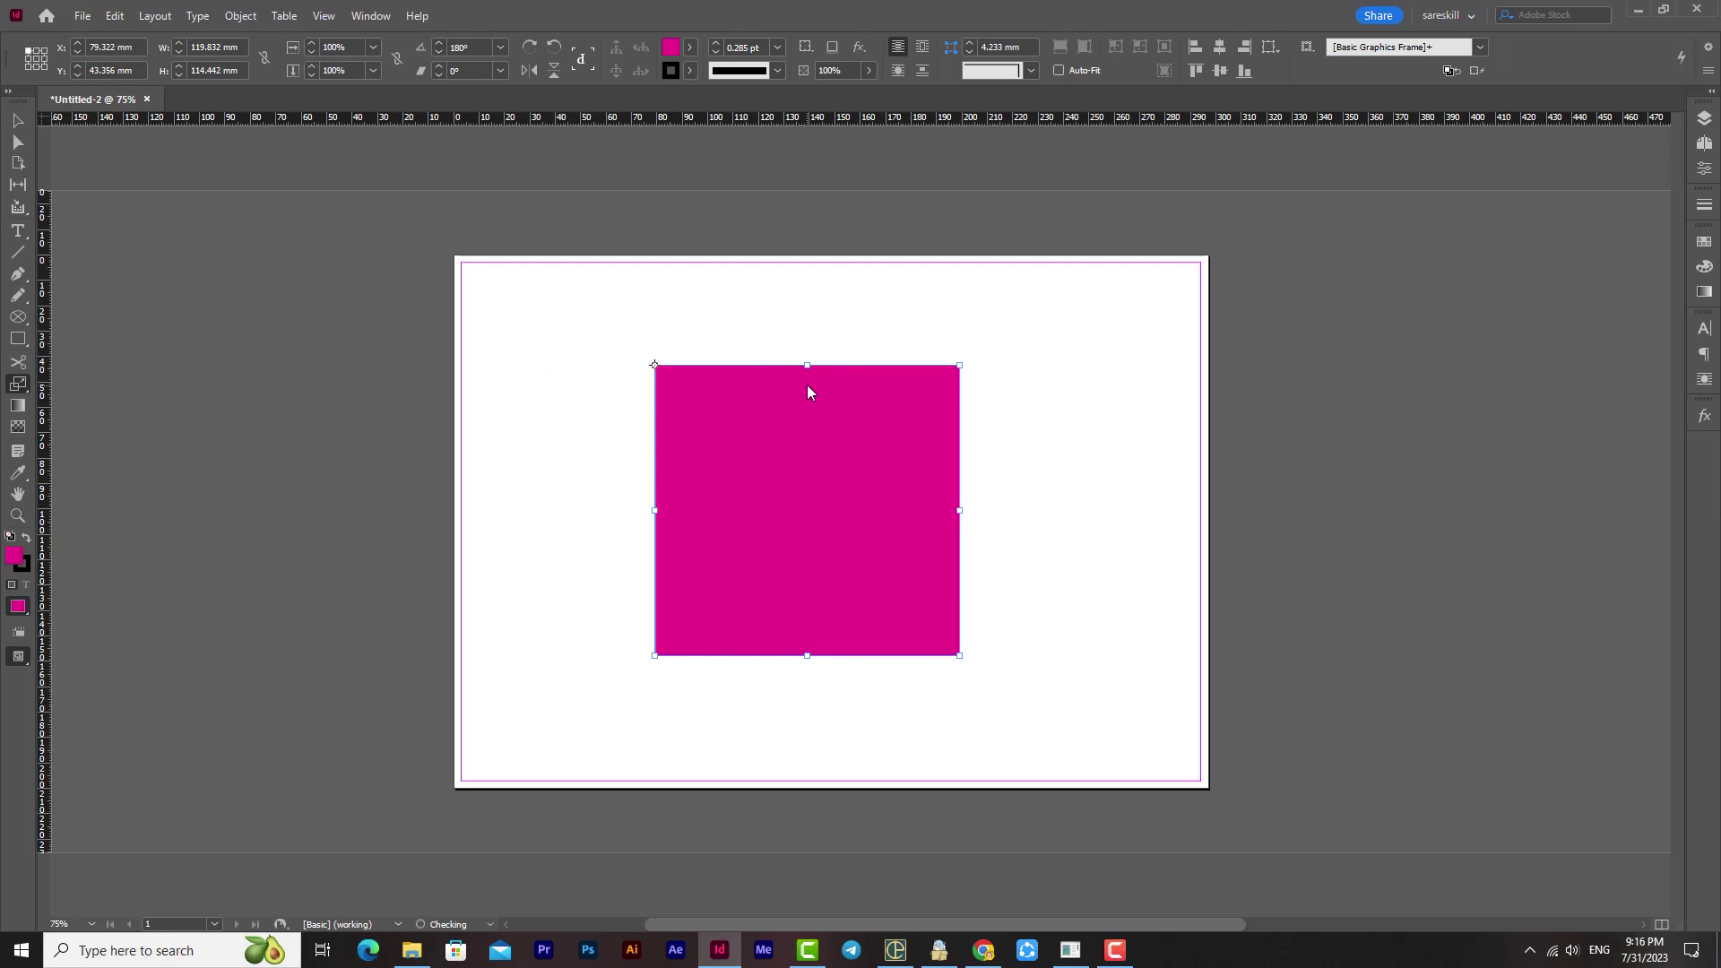
drag(960, 513, 1012, 454)
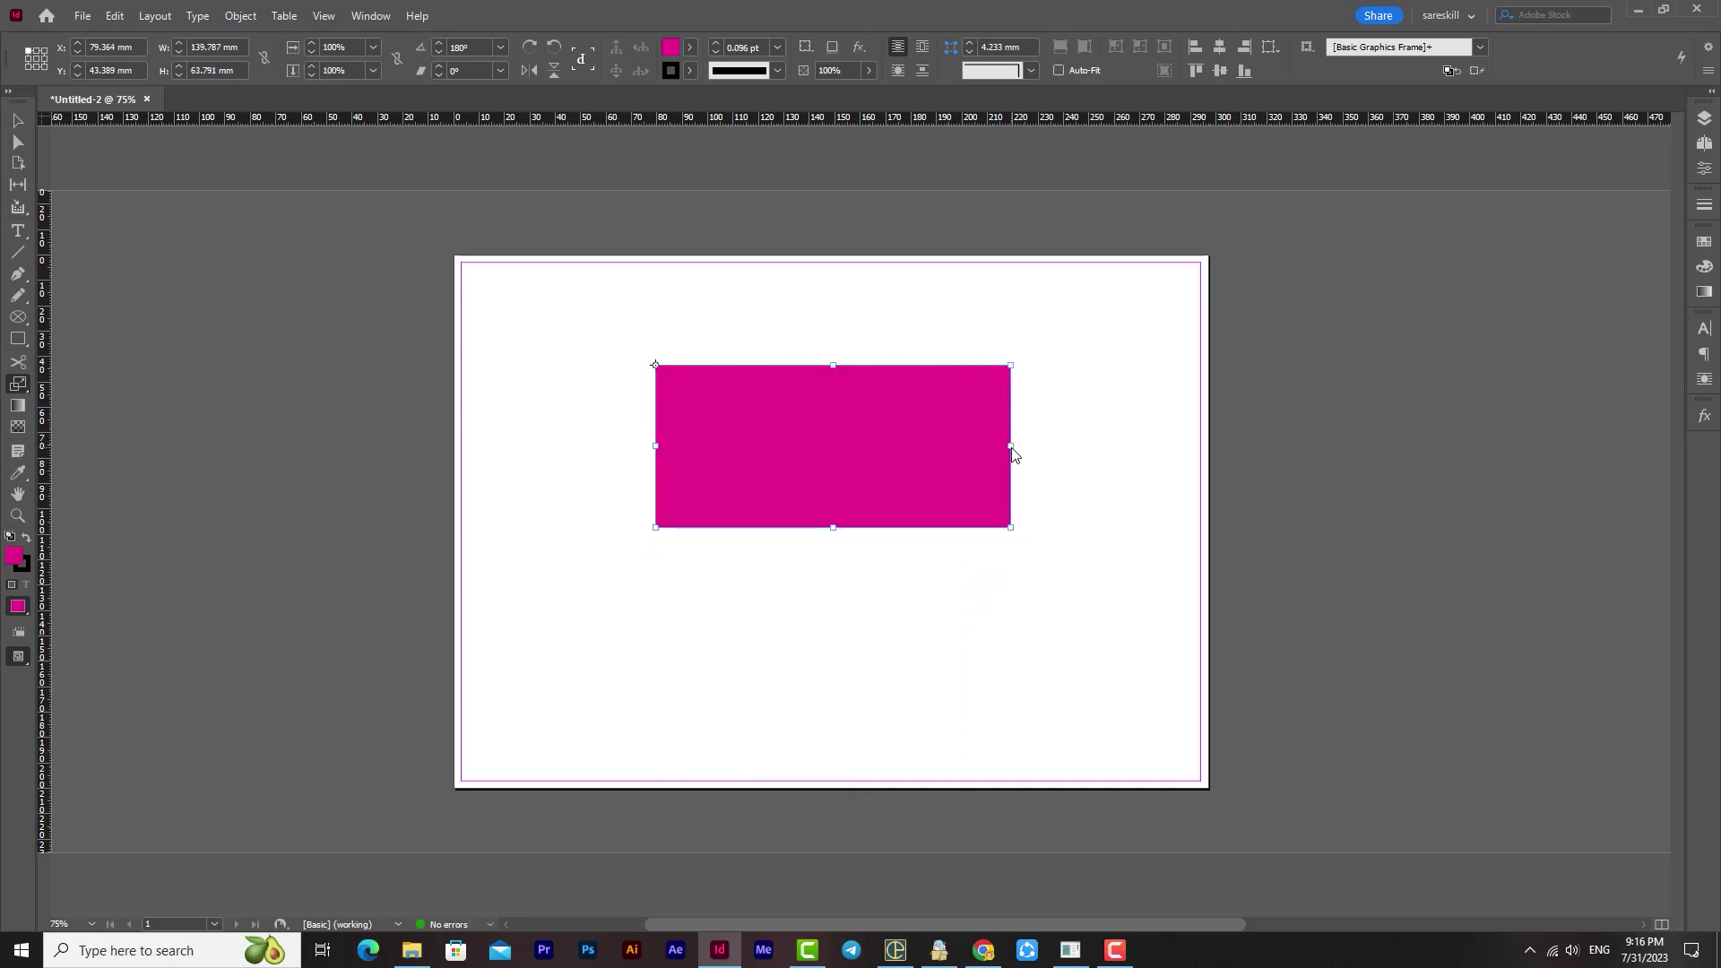
- Scale the rectangle freehand with different pivot positions, ending with a size of about 247 × 102 mm
drag(1014, 449, 1182, 491)
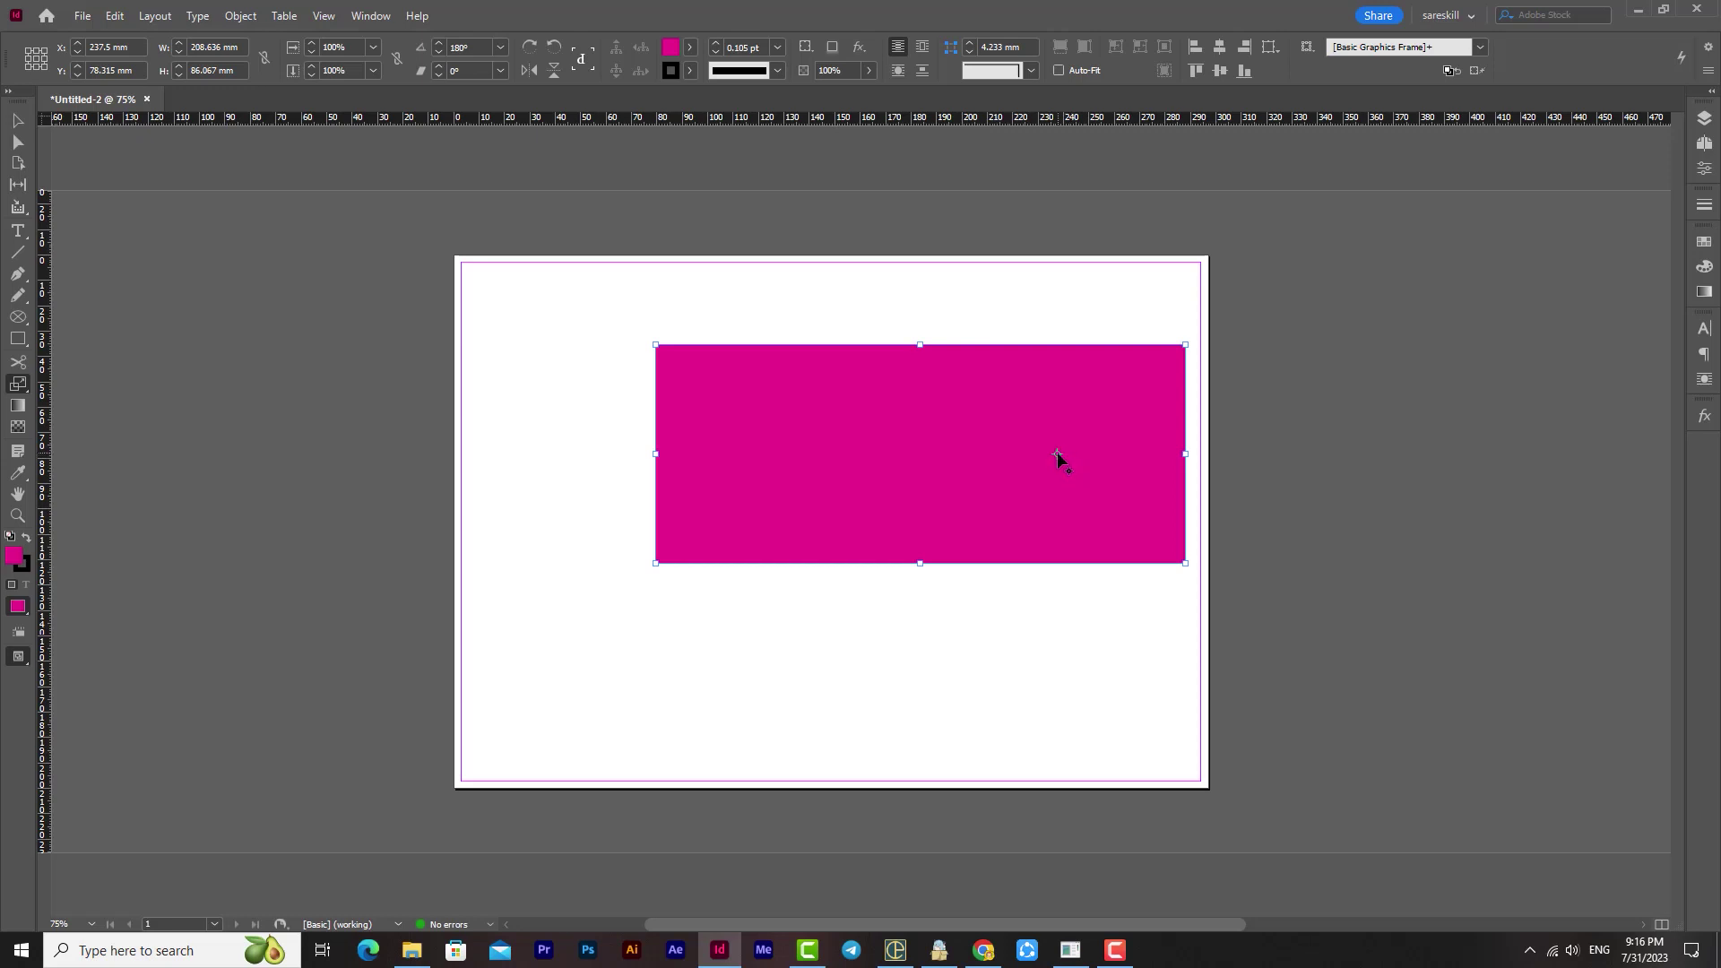
click(1055, 453)
click(655, 344)
drag(1187, 457, 1279, 461)
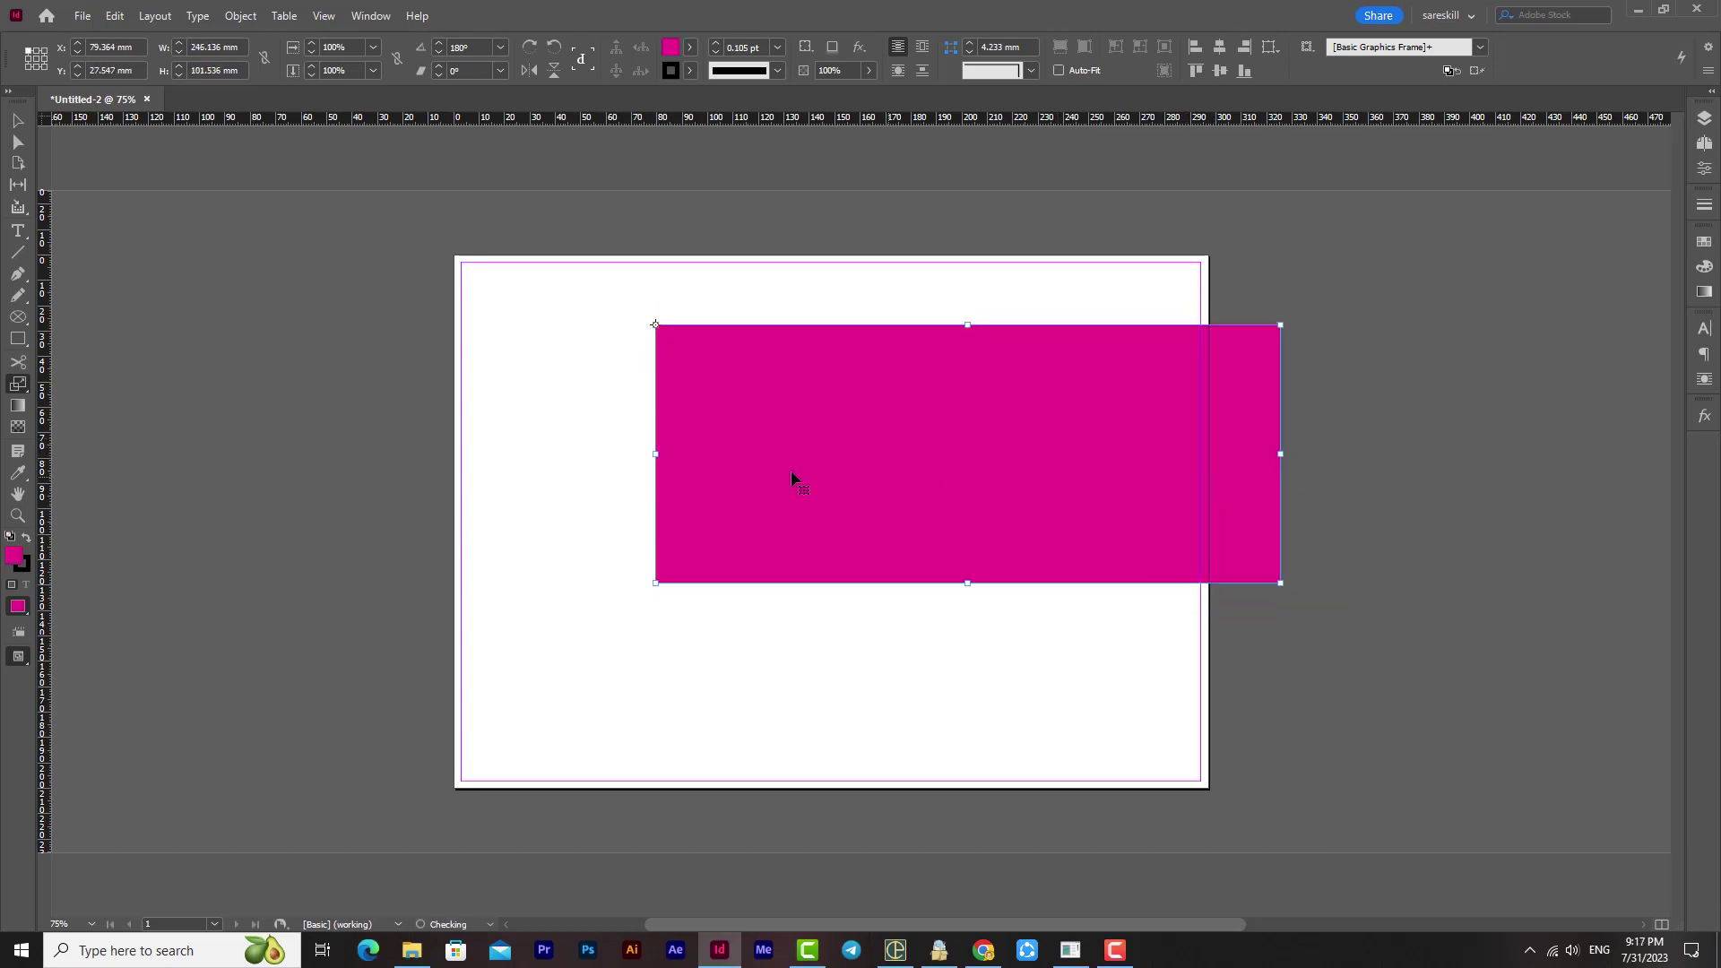
- Open the numeric Scale settings for the rectangle and set both scale factors to 20% with proportions constrained
double_click(18, 386)
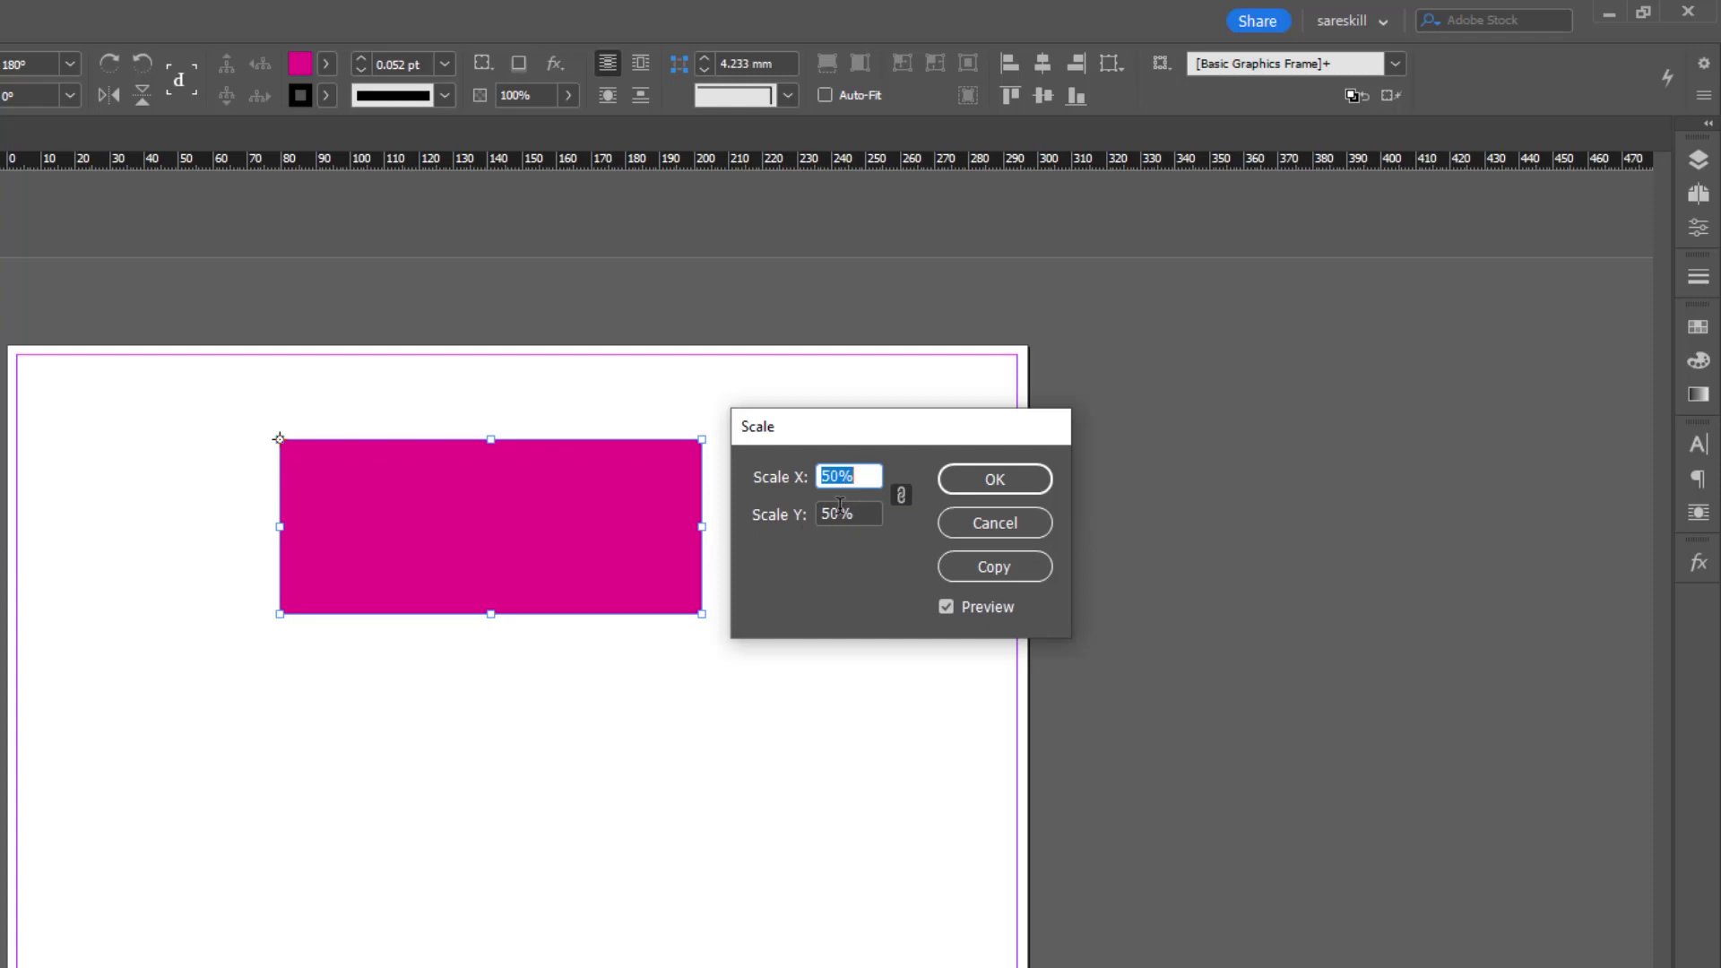
text(20)
key(Tab)
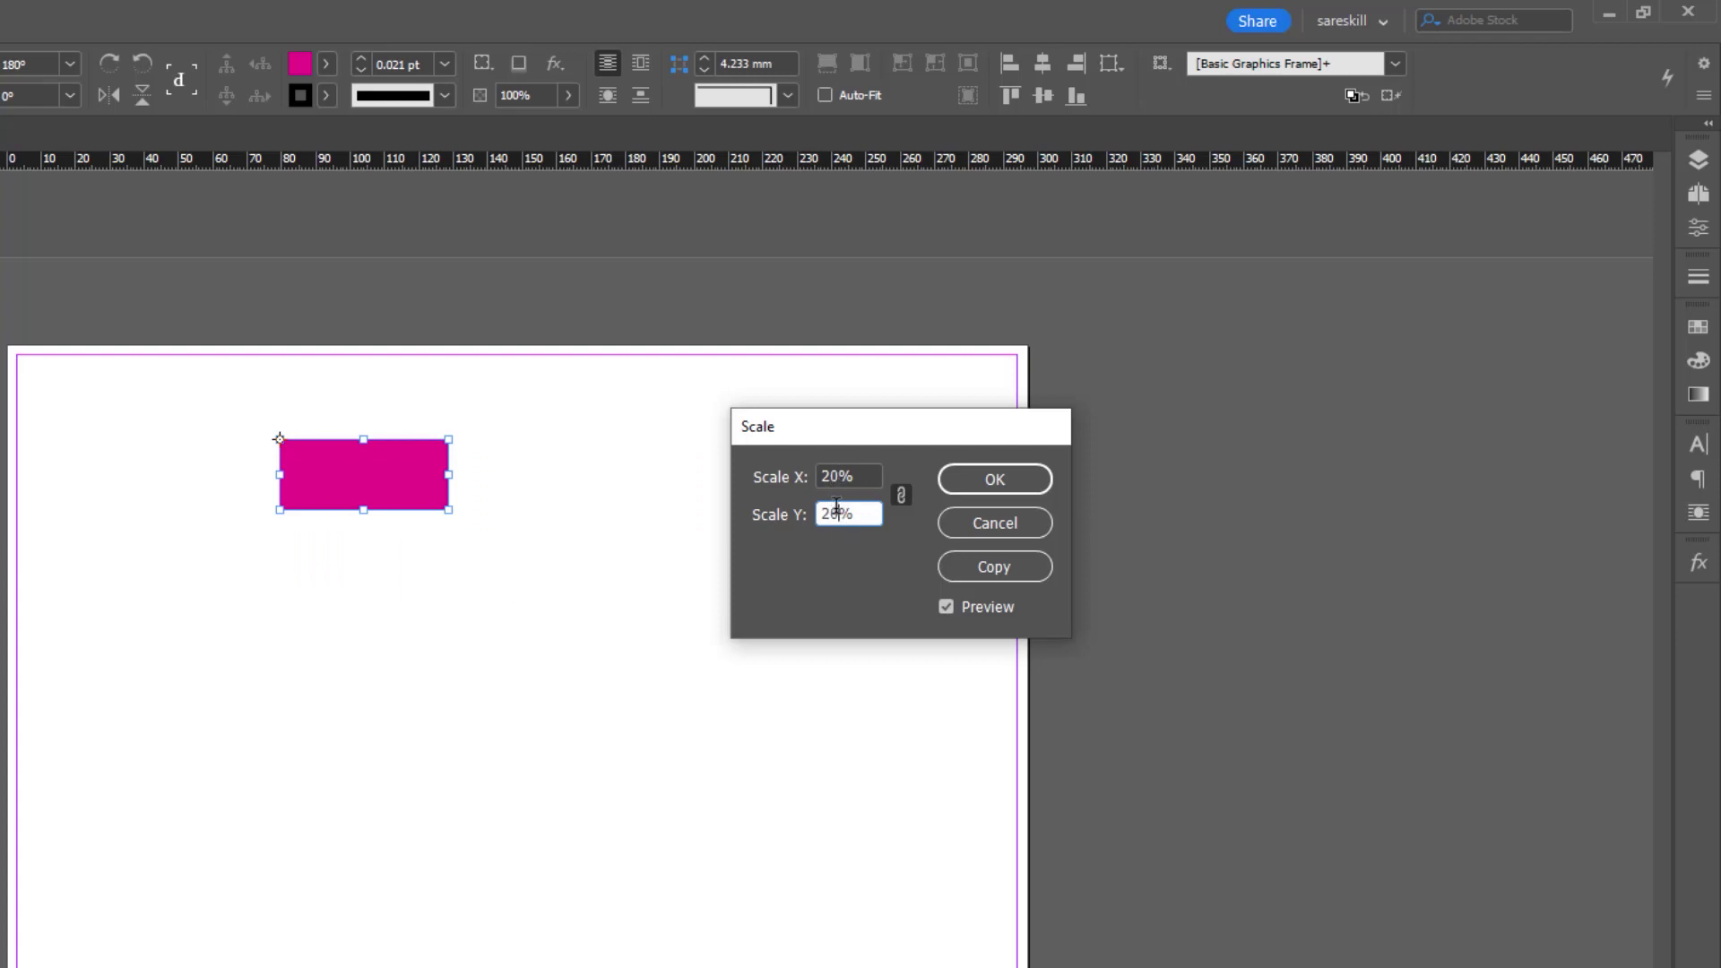
- Unlink the scale proportions, set the vertical scale to 50%, and create a scaled copy of the rectangle
click(902, 498)
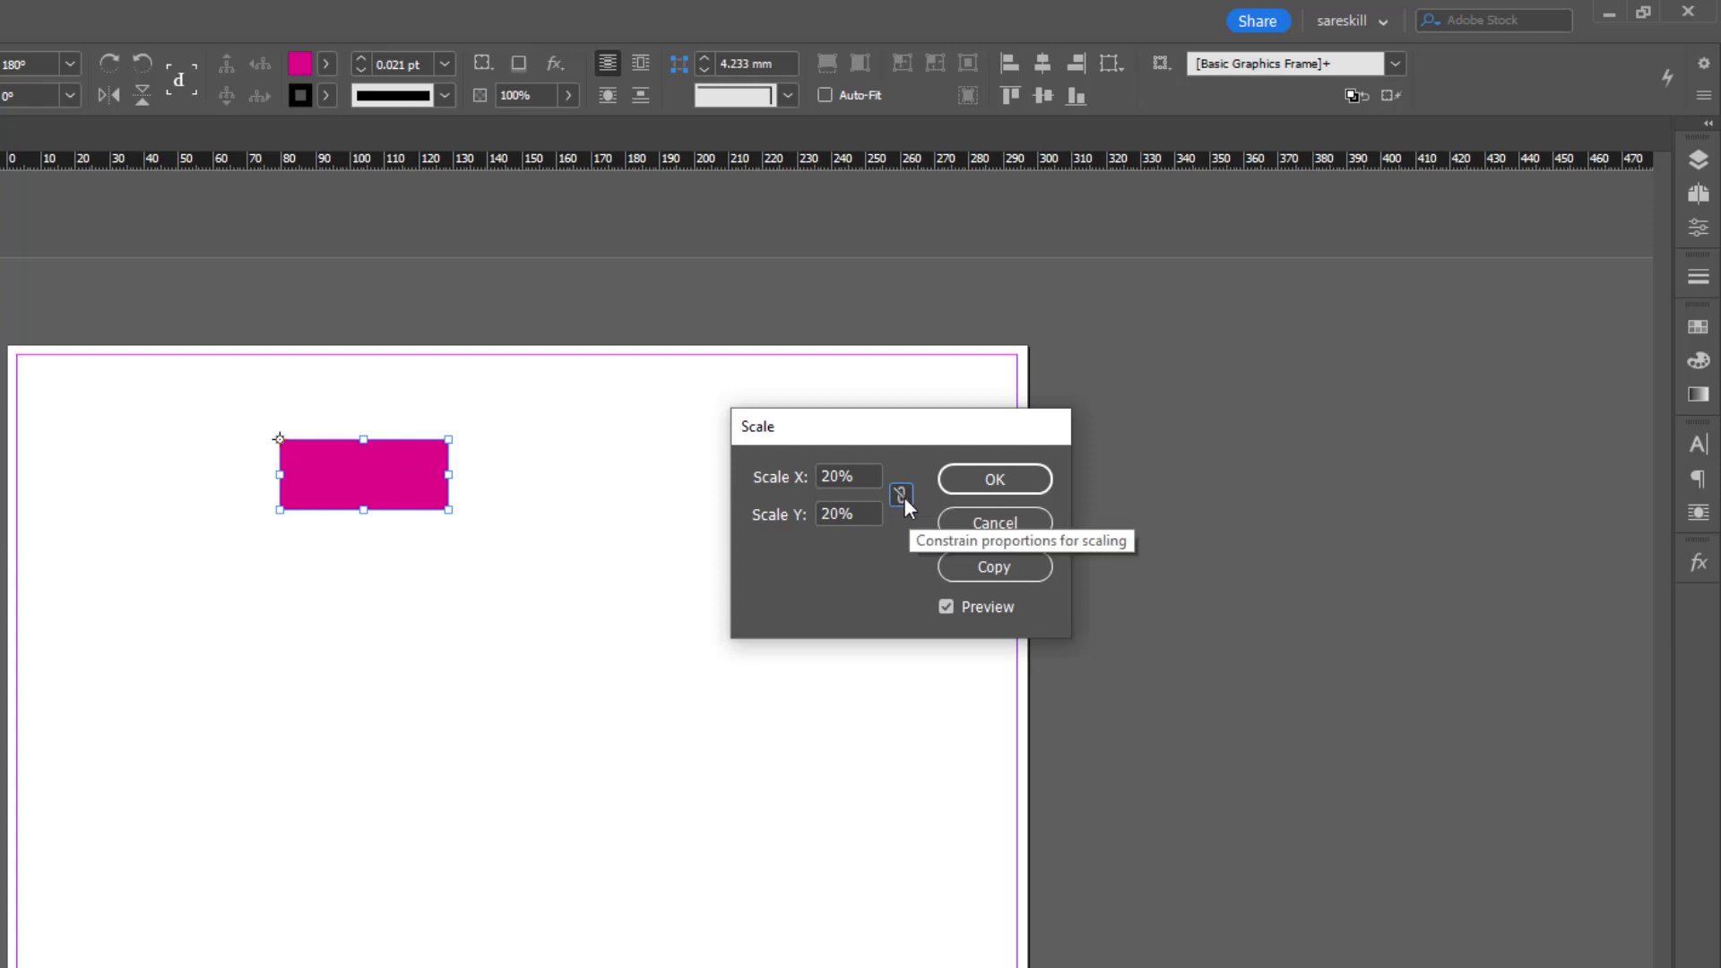
key(Tab)
text(50)
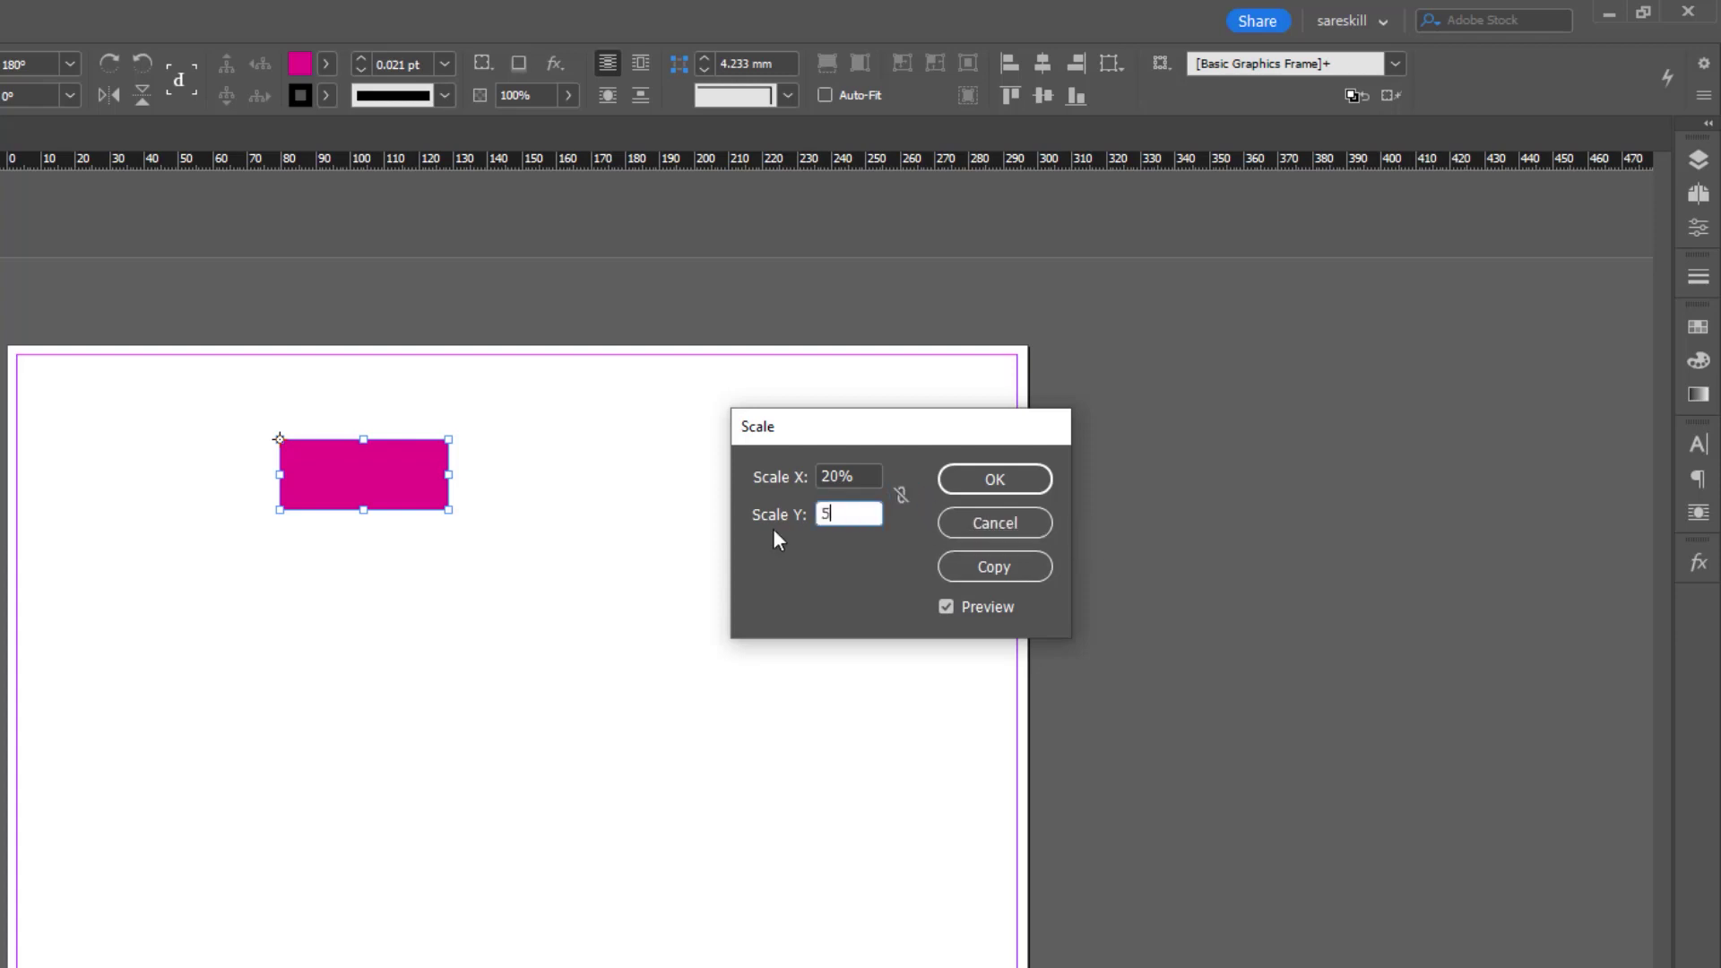
click(850, 477)
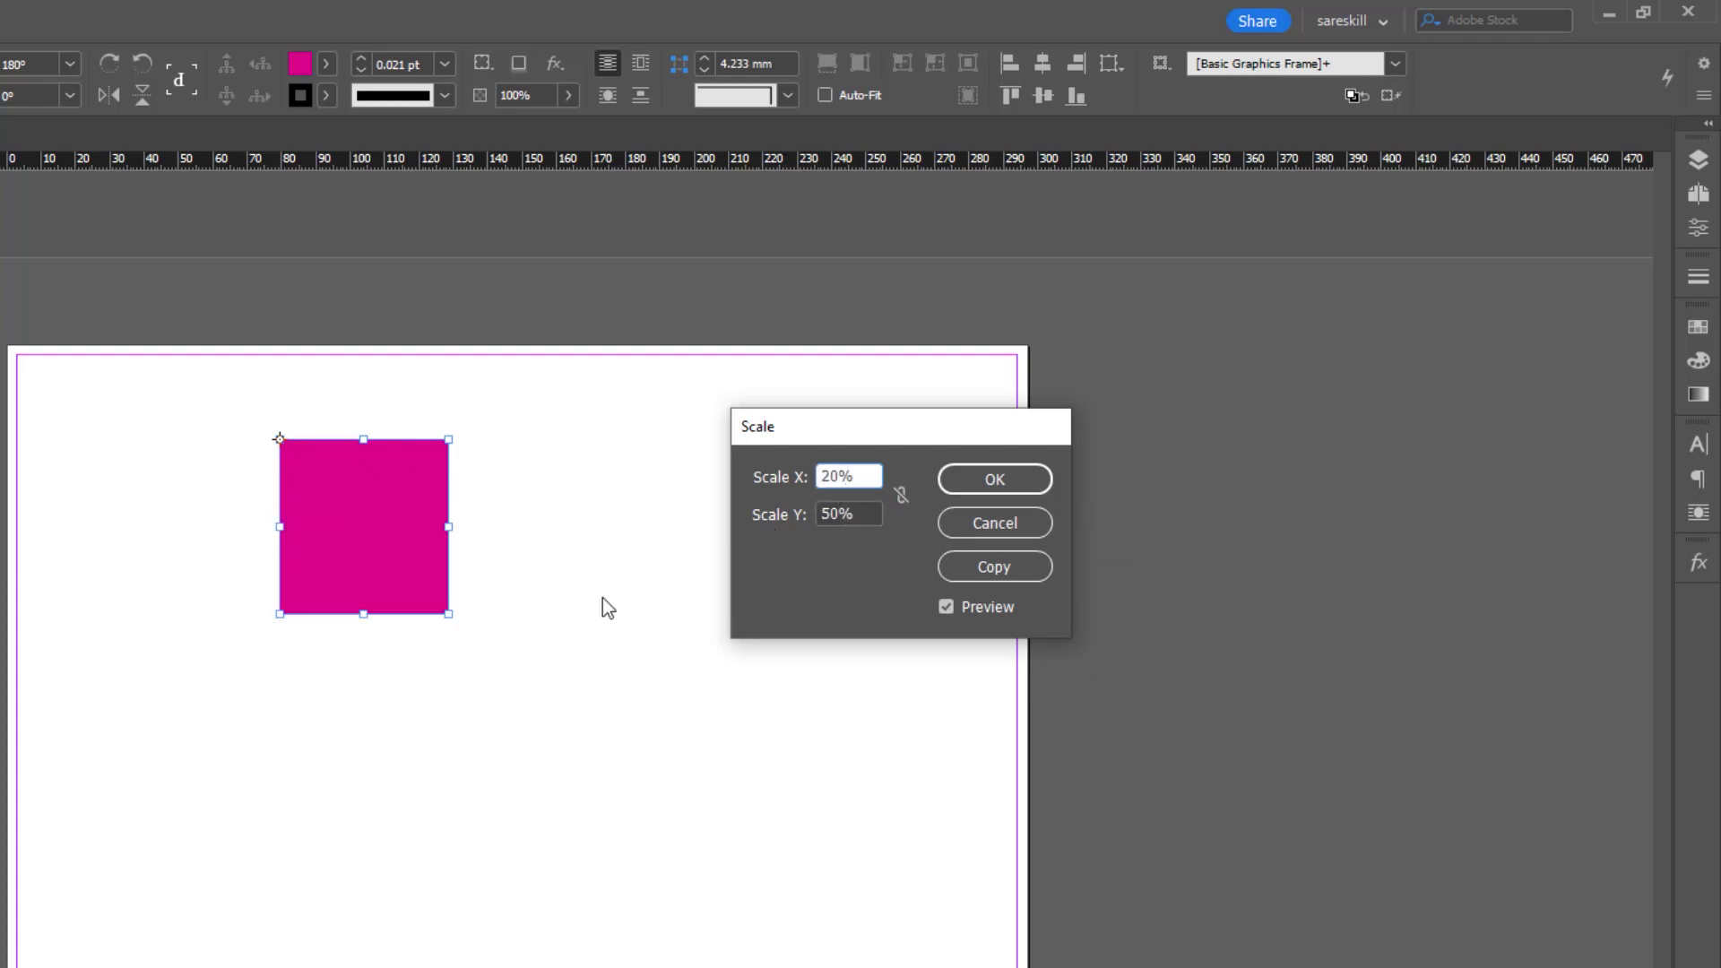
click(995, 567)
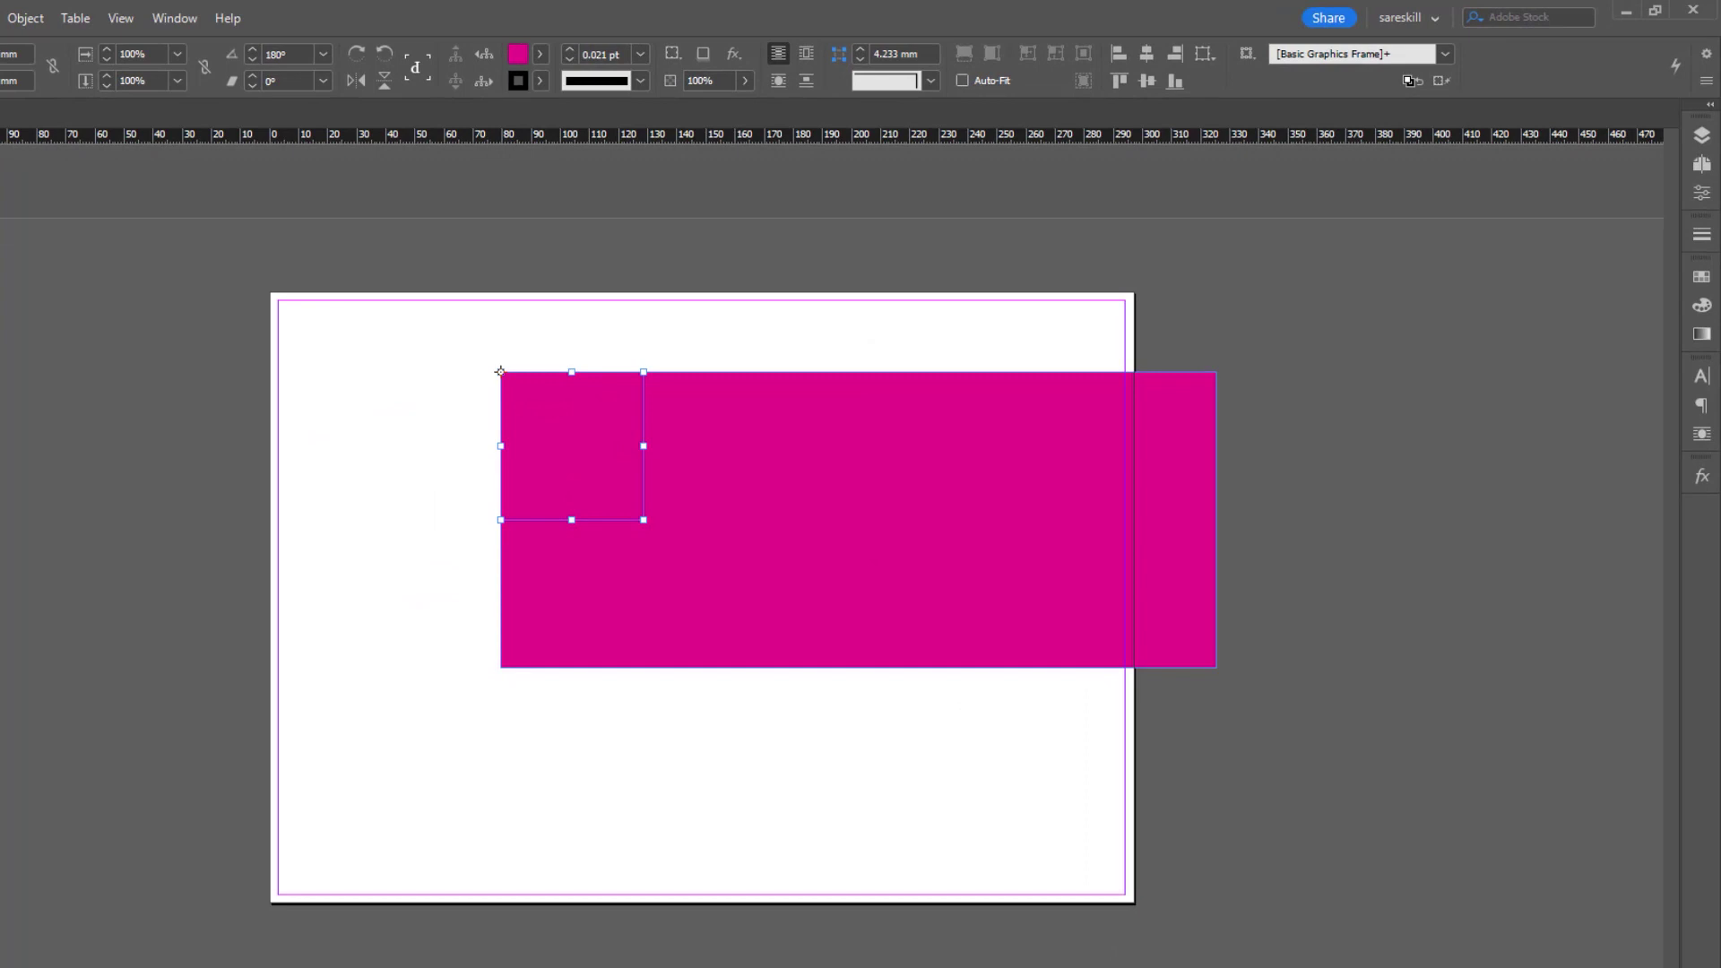
- Move the small scaled copy away from the large rectangle and delete the large rectangle
drag(583, 448, 438, 442)
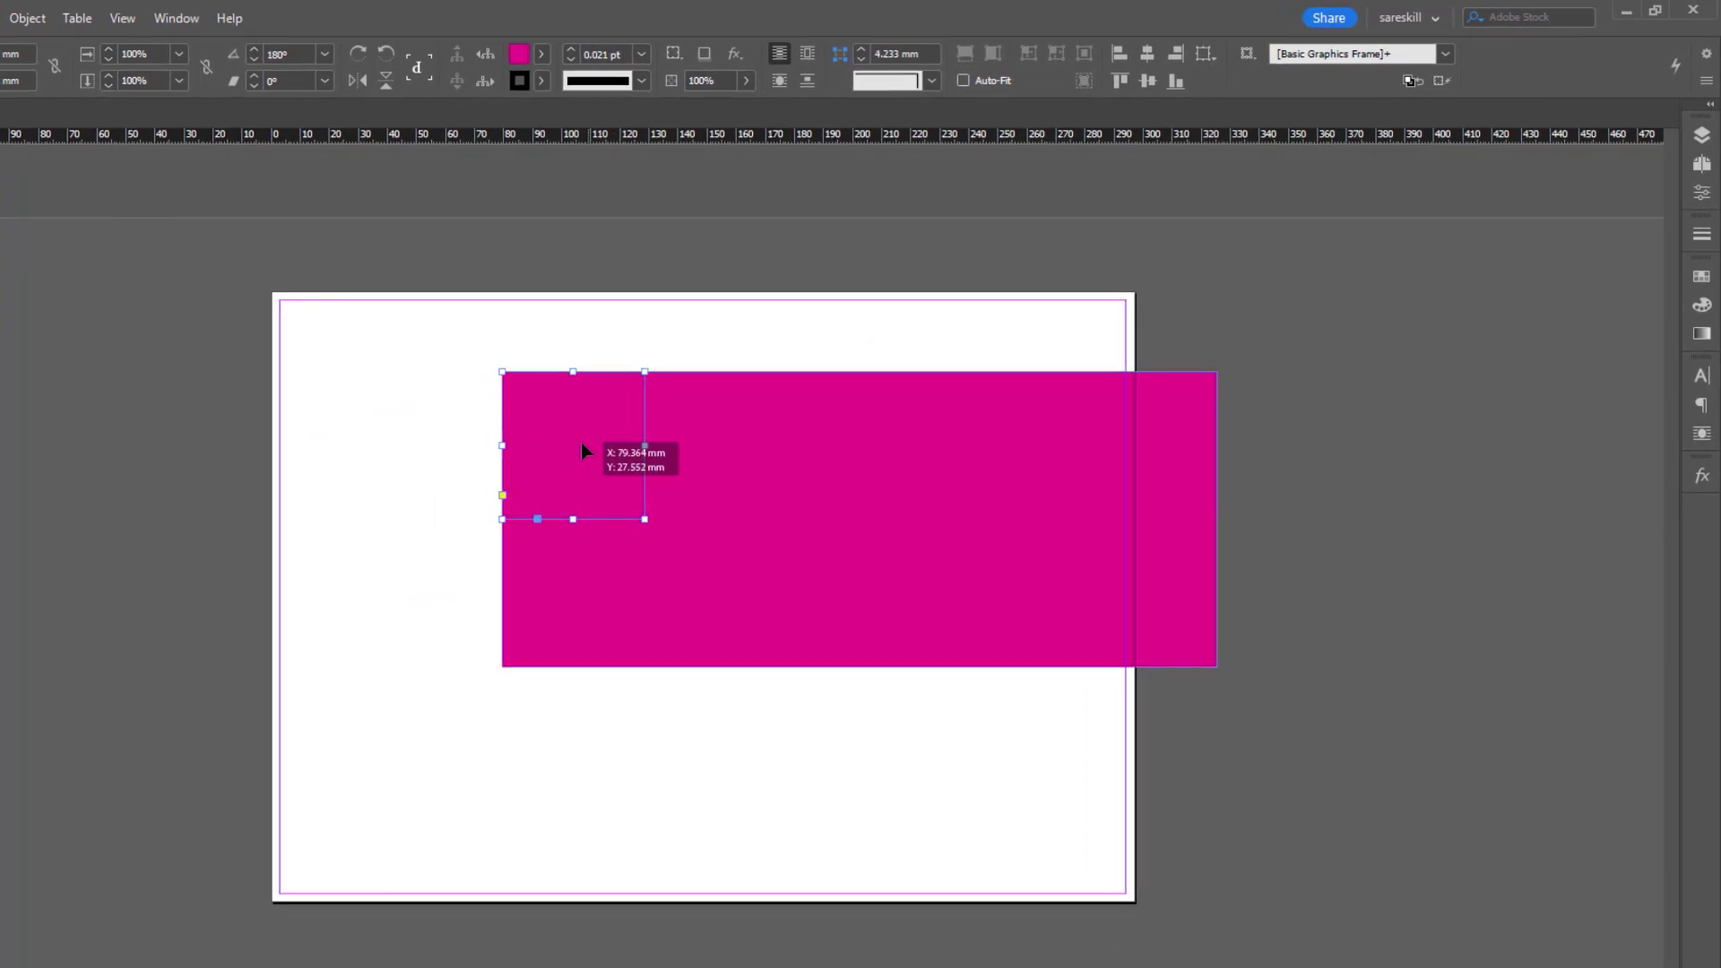
mouse_move(549, 404)
mouse_down()
mouse_move(523, 403)
mouse_move(547, 412)
mouse_up()
mouse_move(874, 464)
mouse_down()
mouse_move(895, 433)
mouse_move(890, 484)
mouse_up()
drag(598, 414, 594, 442)
click(923, 498)
key(Delete)
- Enlarge the remaining rectangle to about 115.5 × 119 mm and move it toward the middle of the page
click(606, 446)
drag(618, 504, 788, 618)
drag(710, 603, 846, 576)
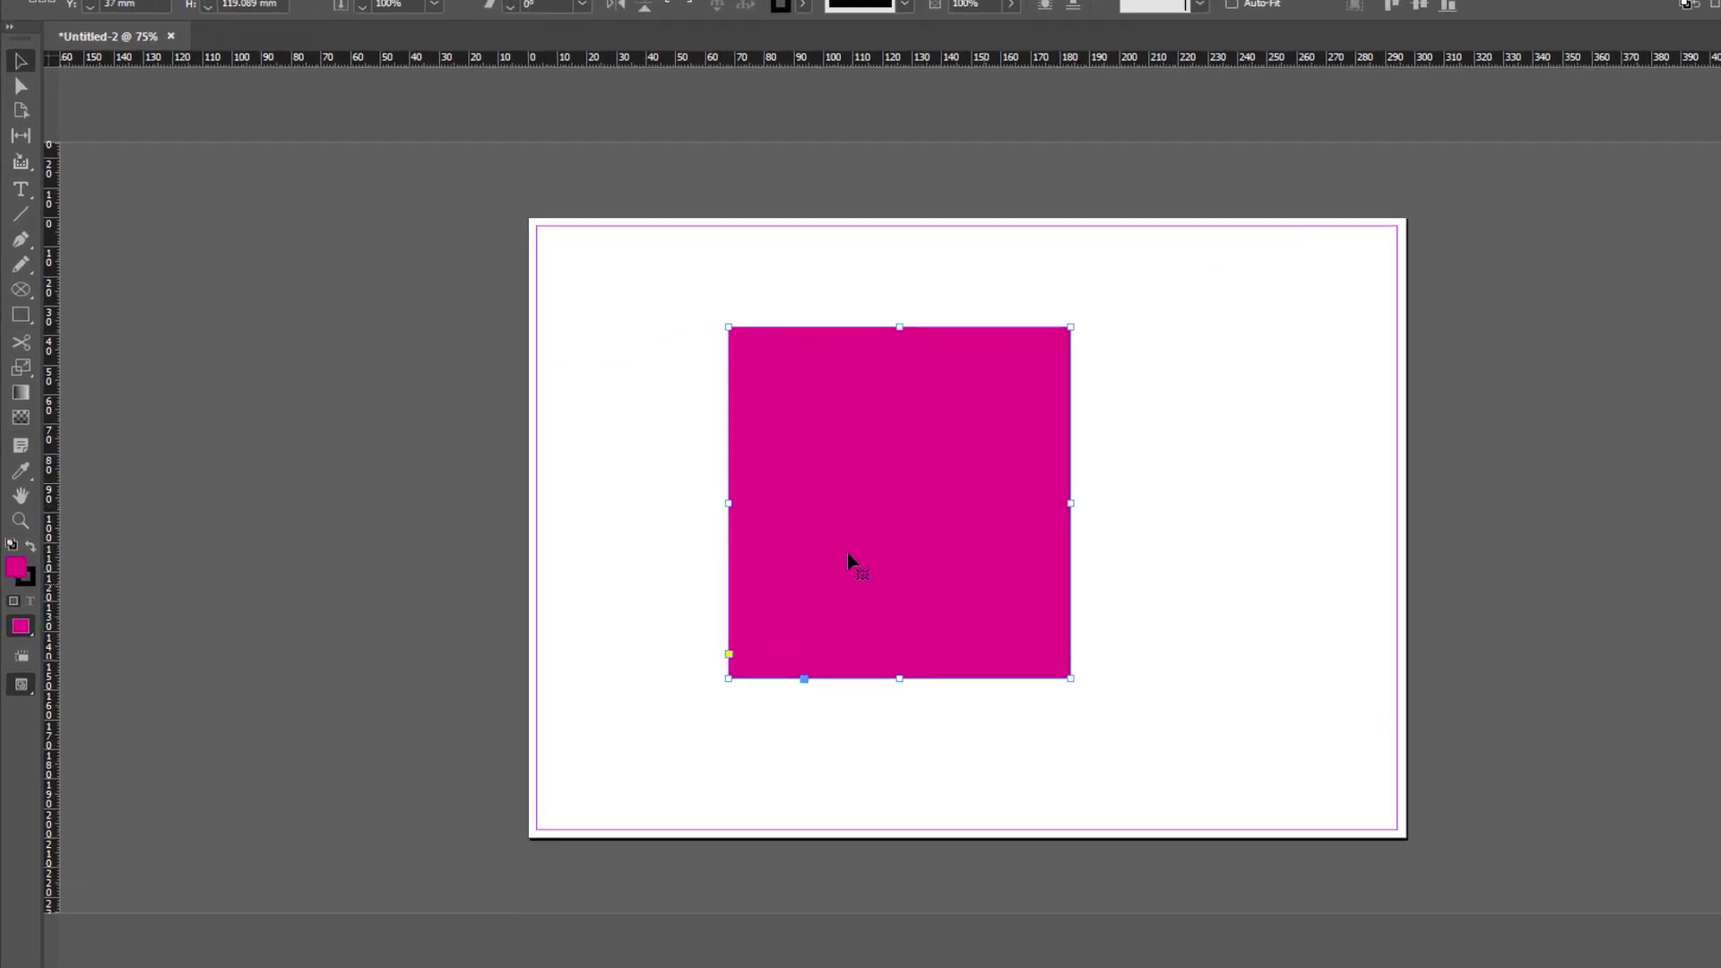
- Try the Shear tool freehand on the rectangle about its upper-left corner, and undo the shear
click(25, 306)
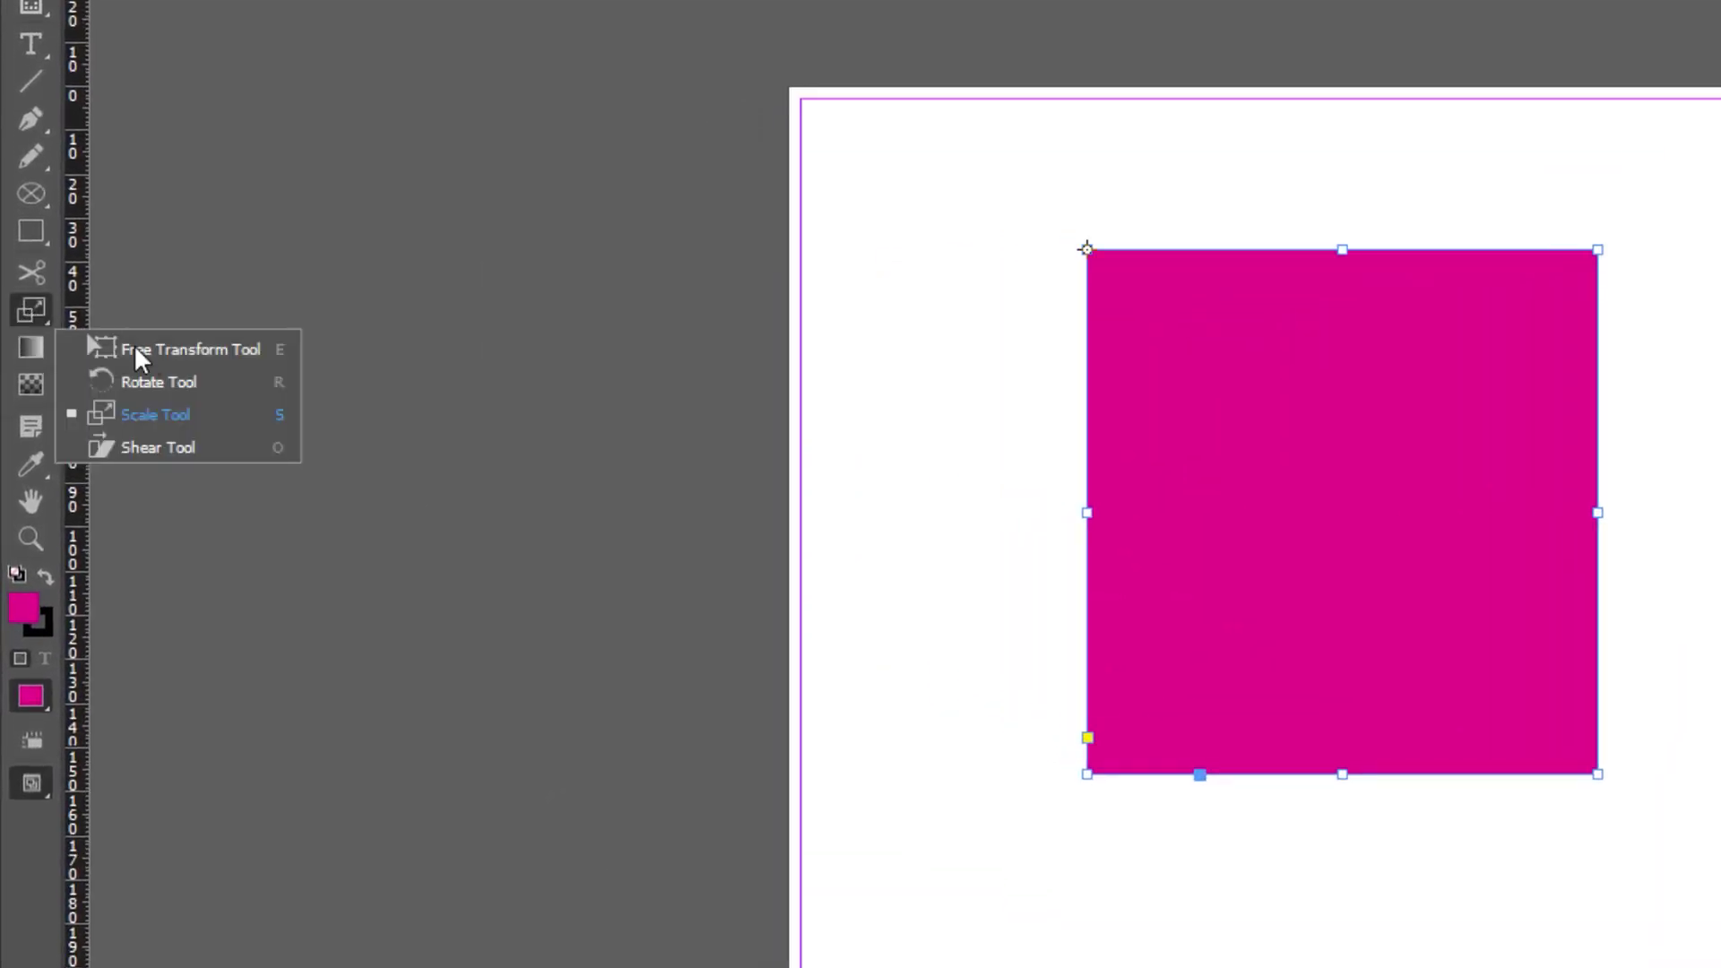
click(127, 454)
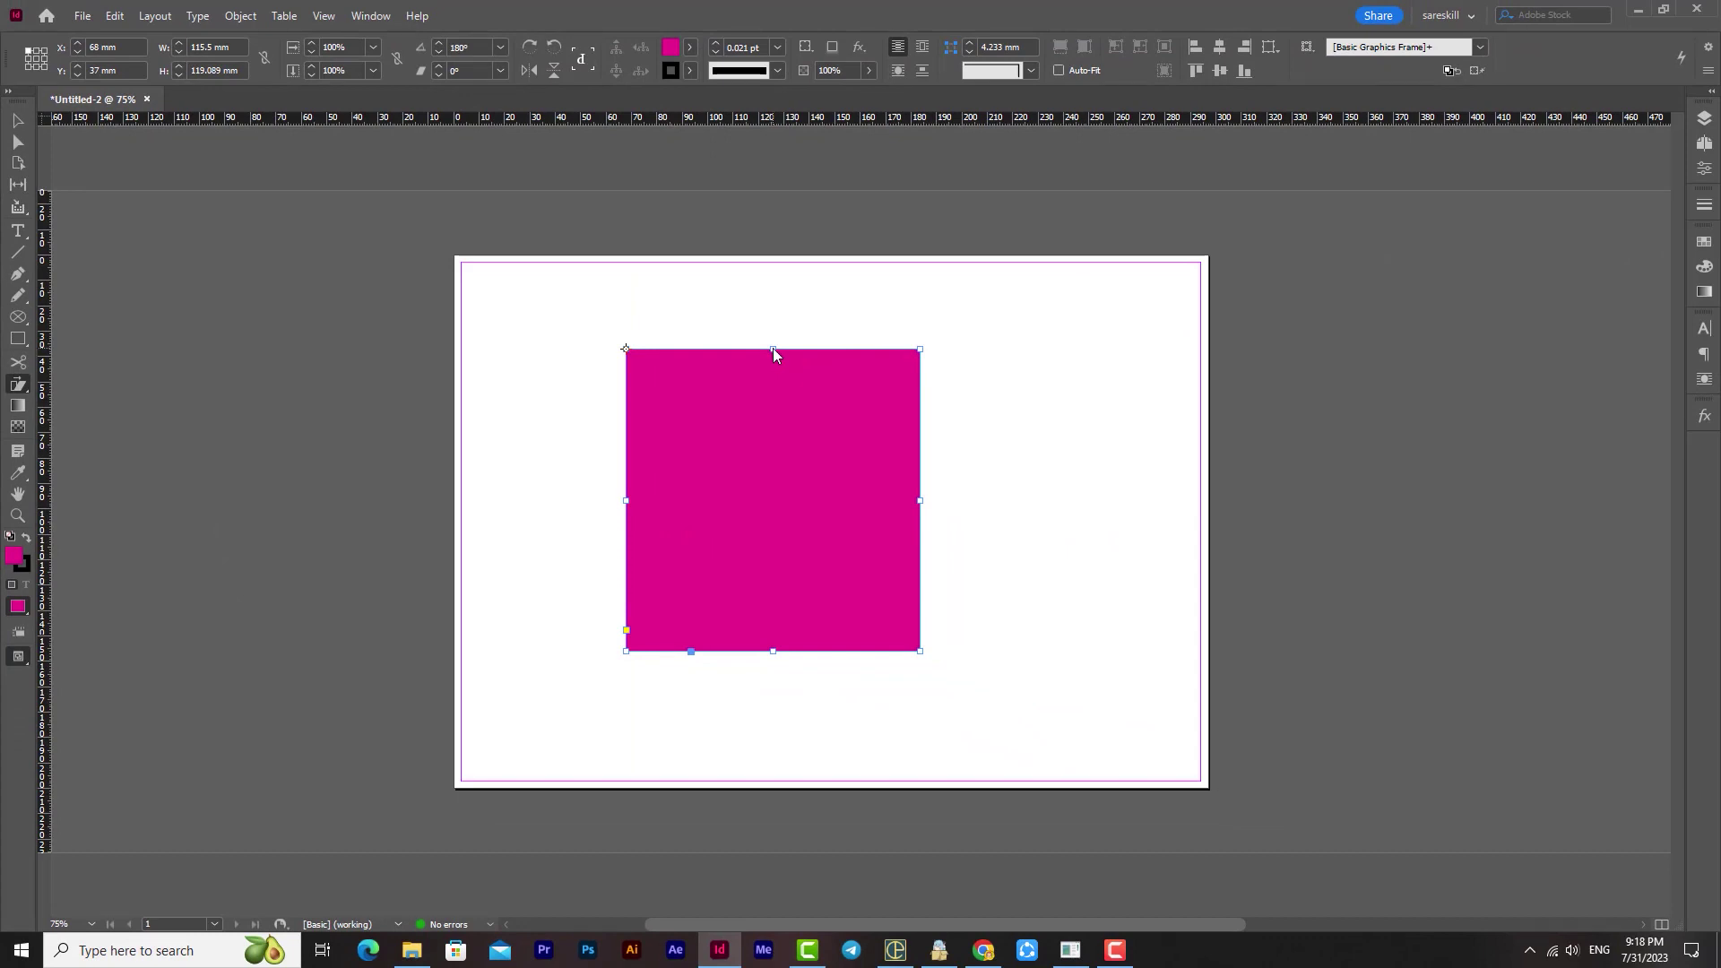
mouse_move(772, 348)
mouse_down()
mouse_move(800, 347)
mouse_move(744, 352)
mouse_move(813, 353)
mouse_move(746, 349)
mouse_move(785, 348)
mouse_up()
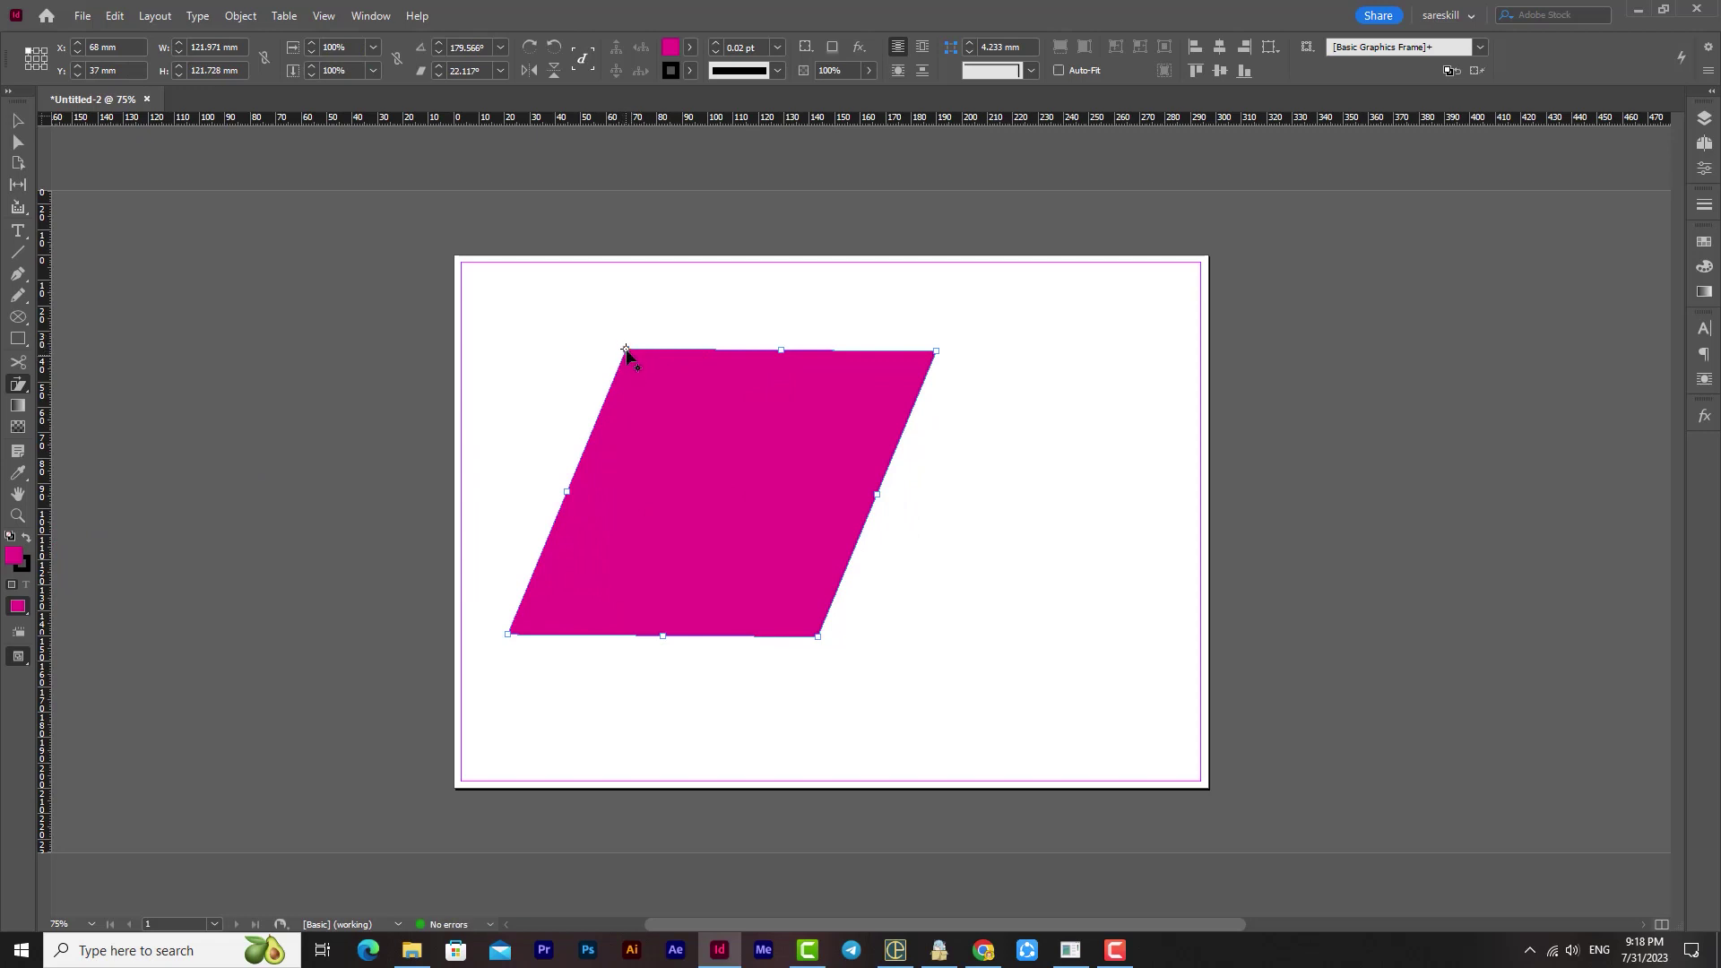
key(ctrl+z)
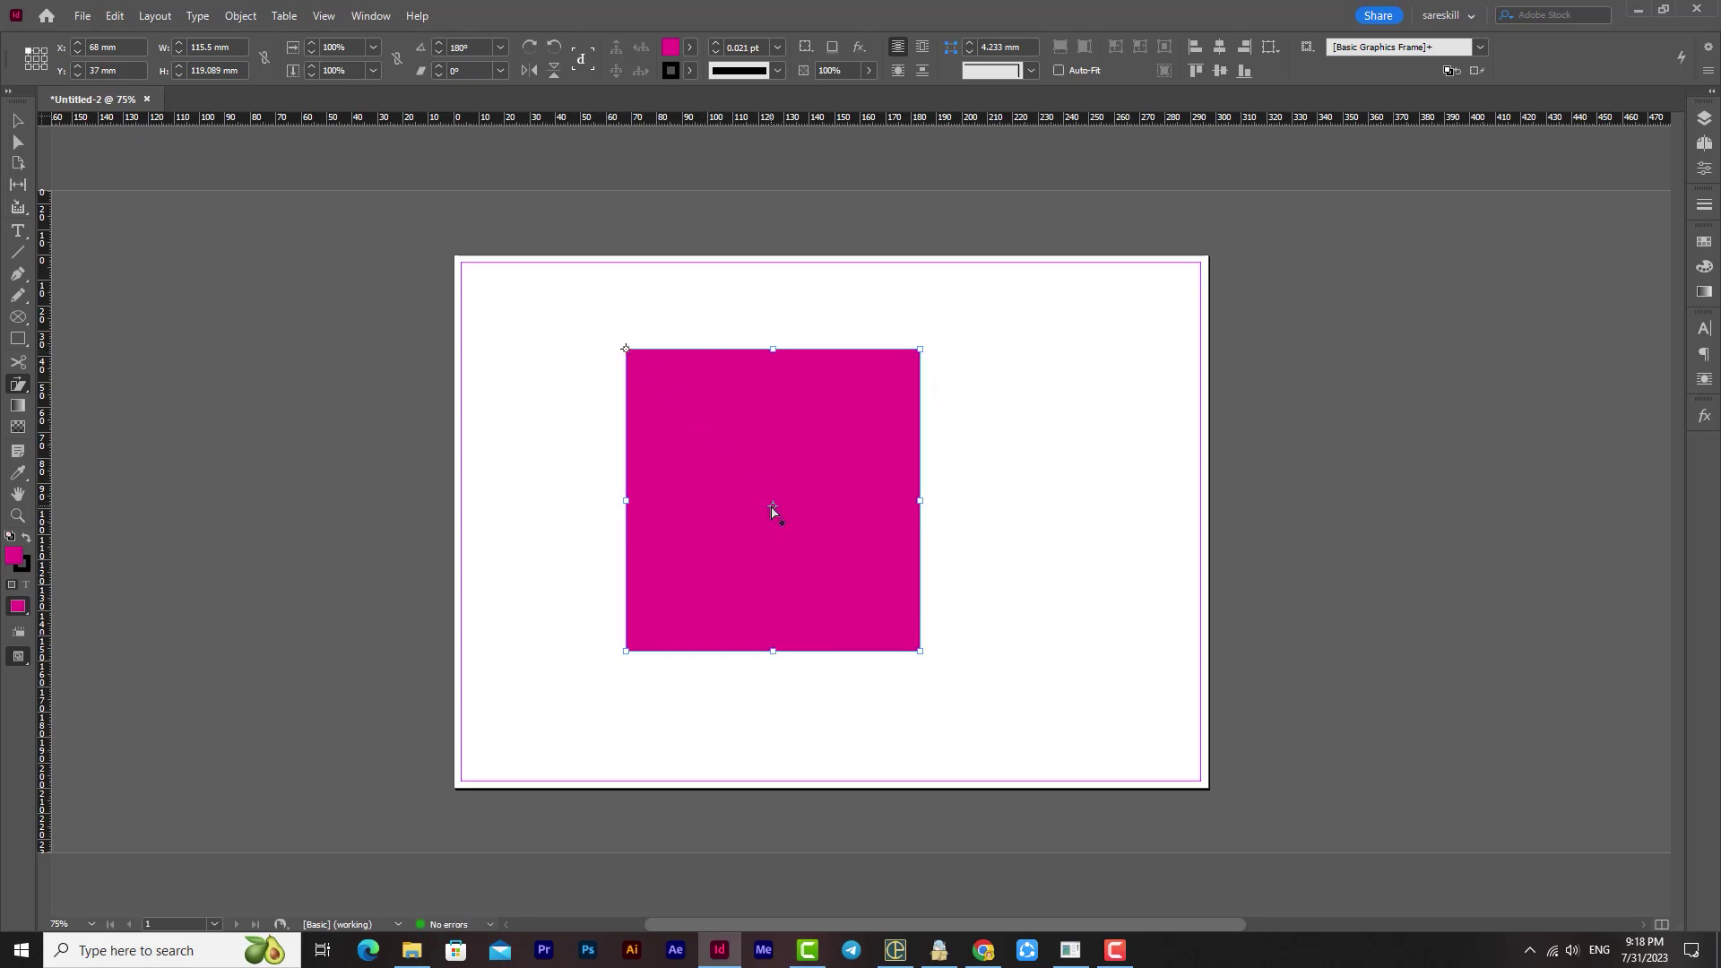
- Add a vertical and a horizontal ruler guide crossing at the center of the rectangle
click(18, 120)
drag(821, 117, 826, 500)
drag(48, 408, 773, 430)
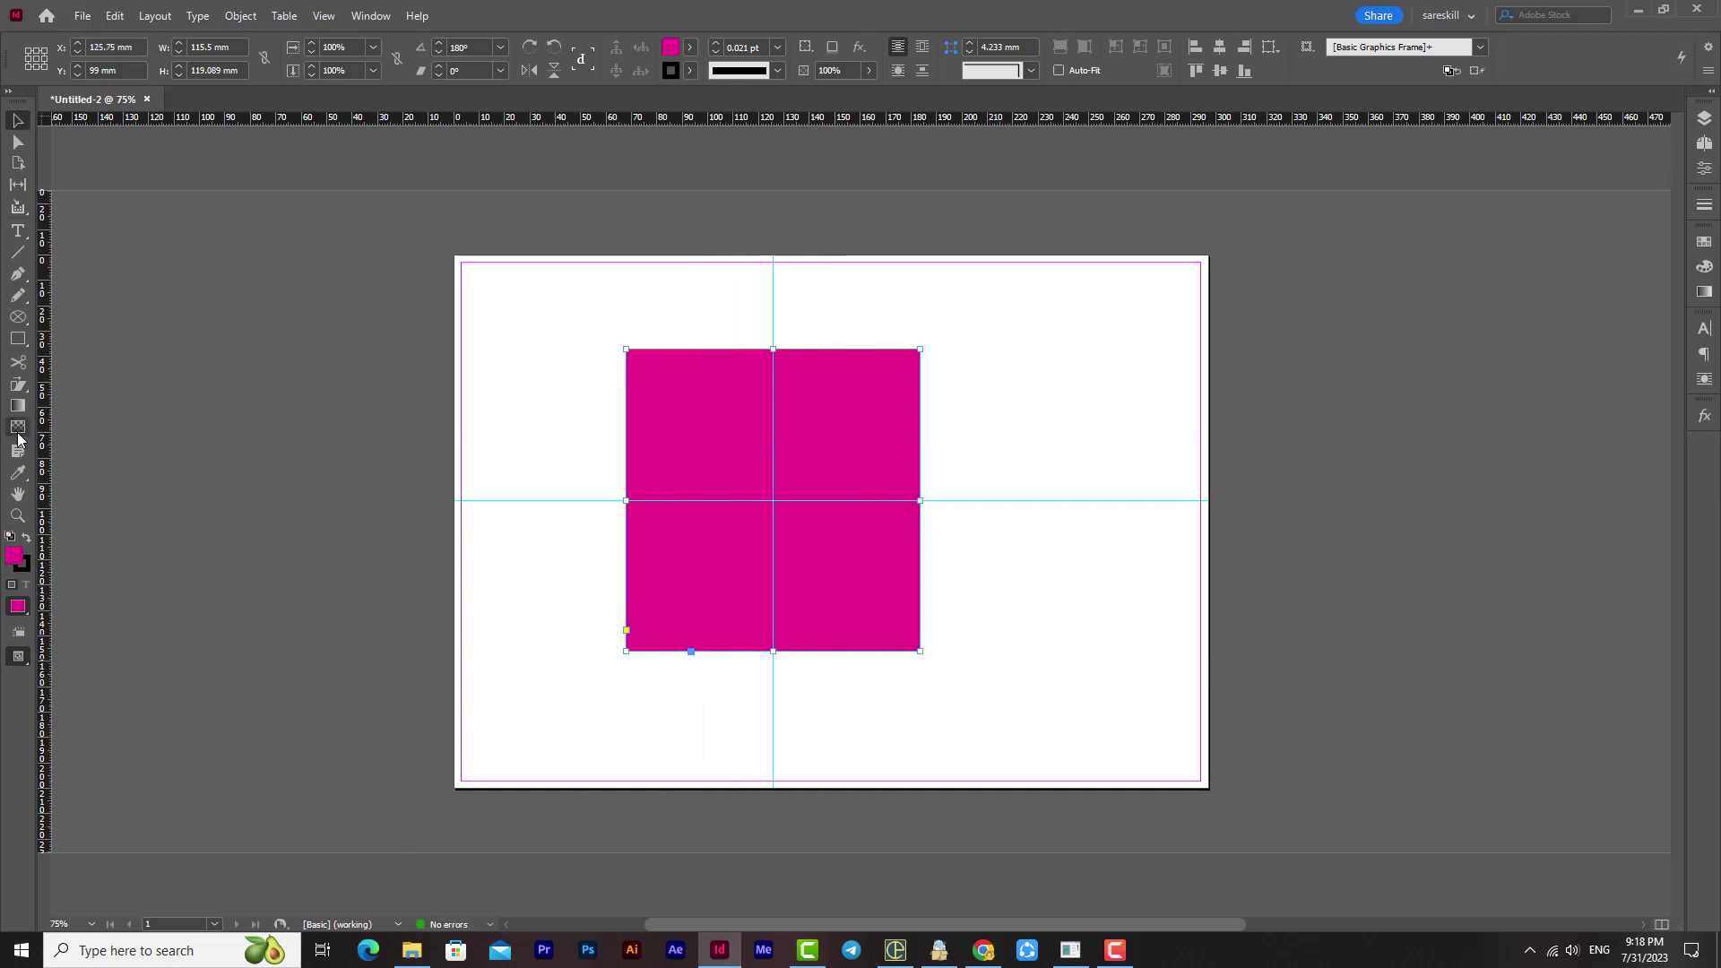
- Try shearing the rectangle freehand about its center, first from the upper edge and again from the side edge, undoing each shear
click(18, 387)
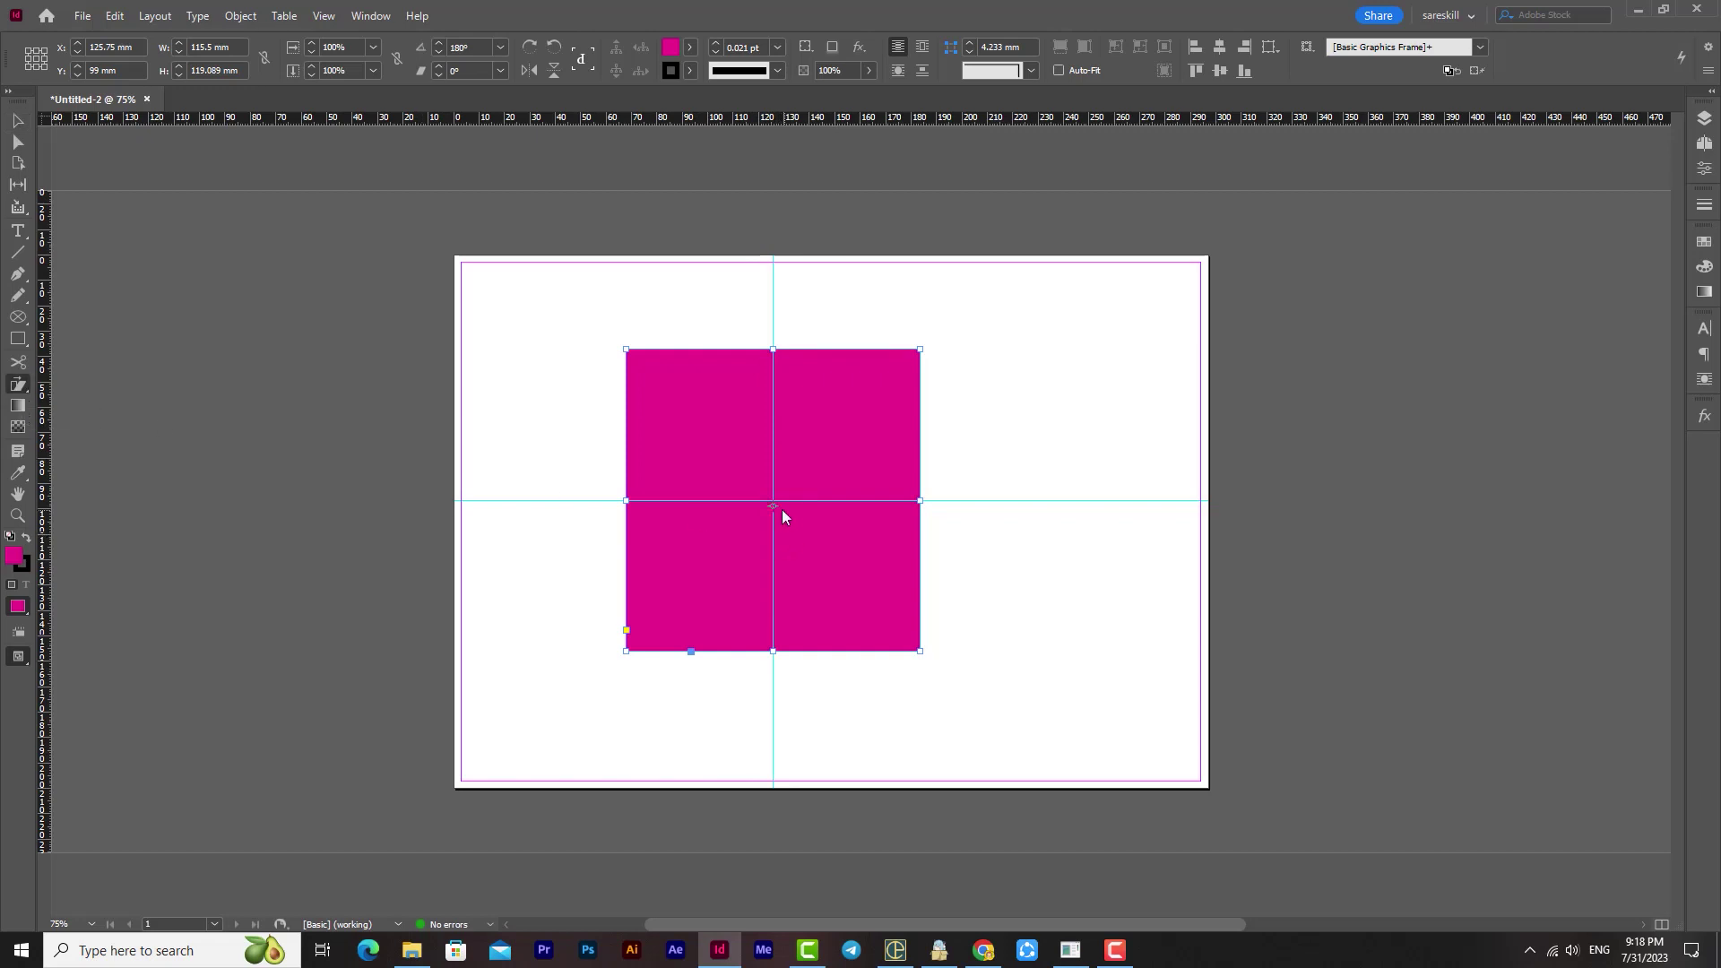
scroll(766, 529, up, 3)
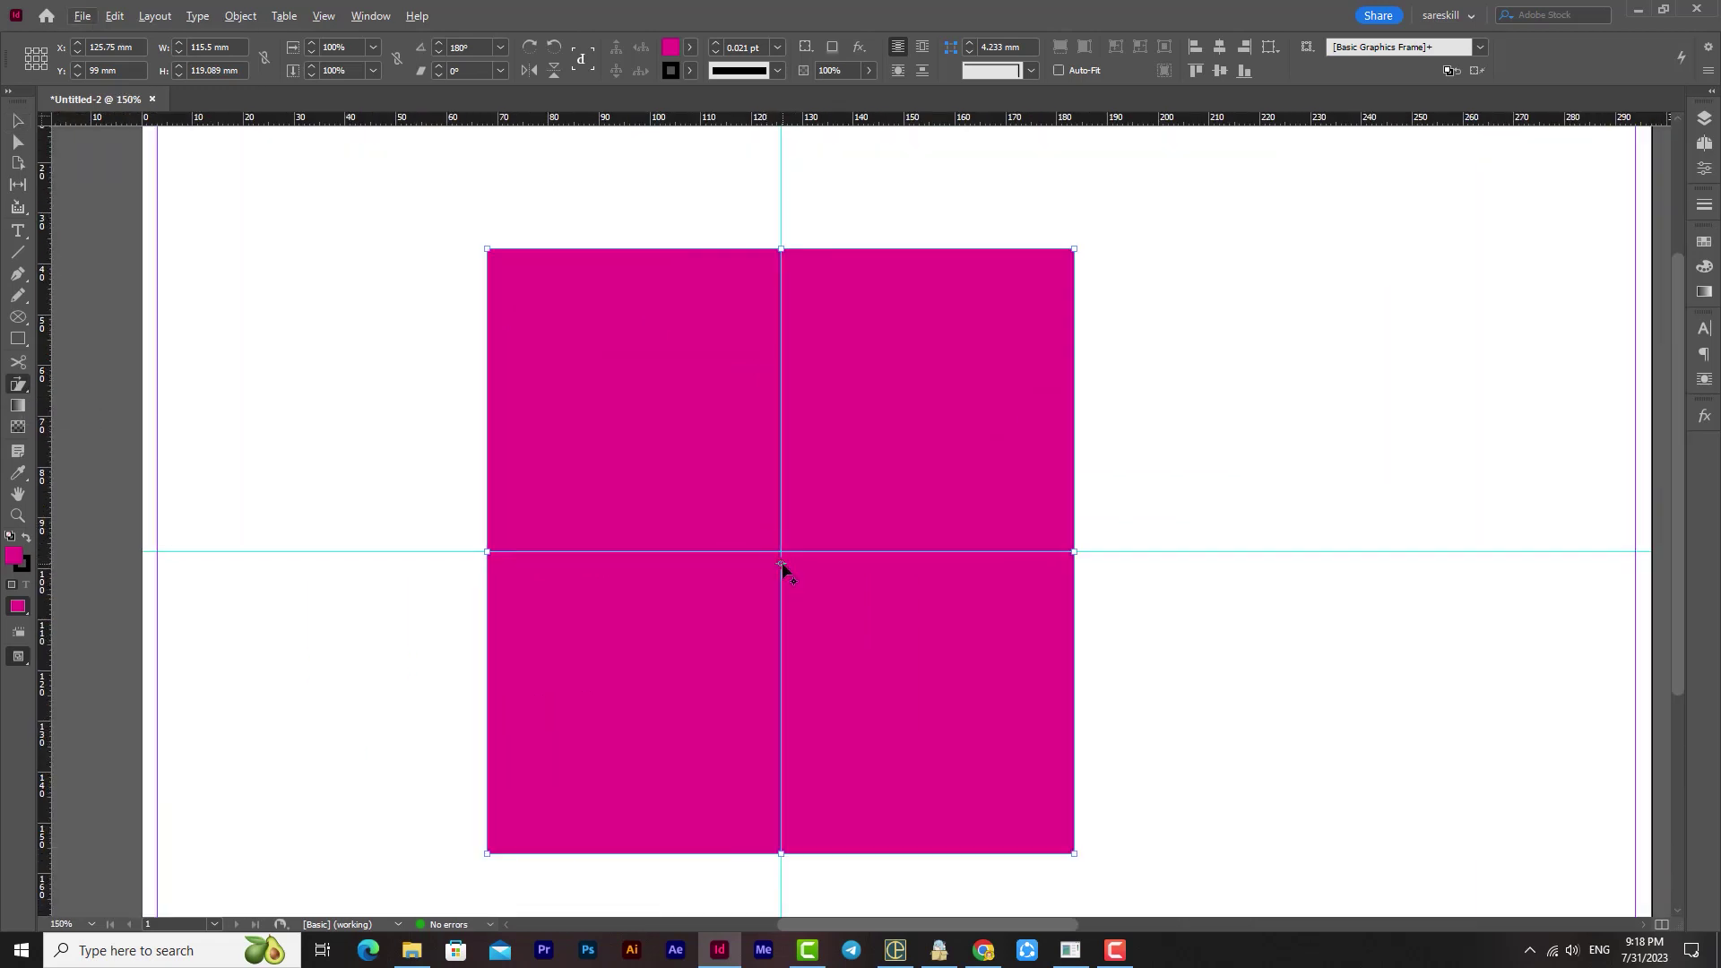
scroll(799, 577, down, 2)
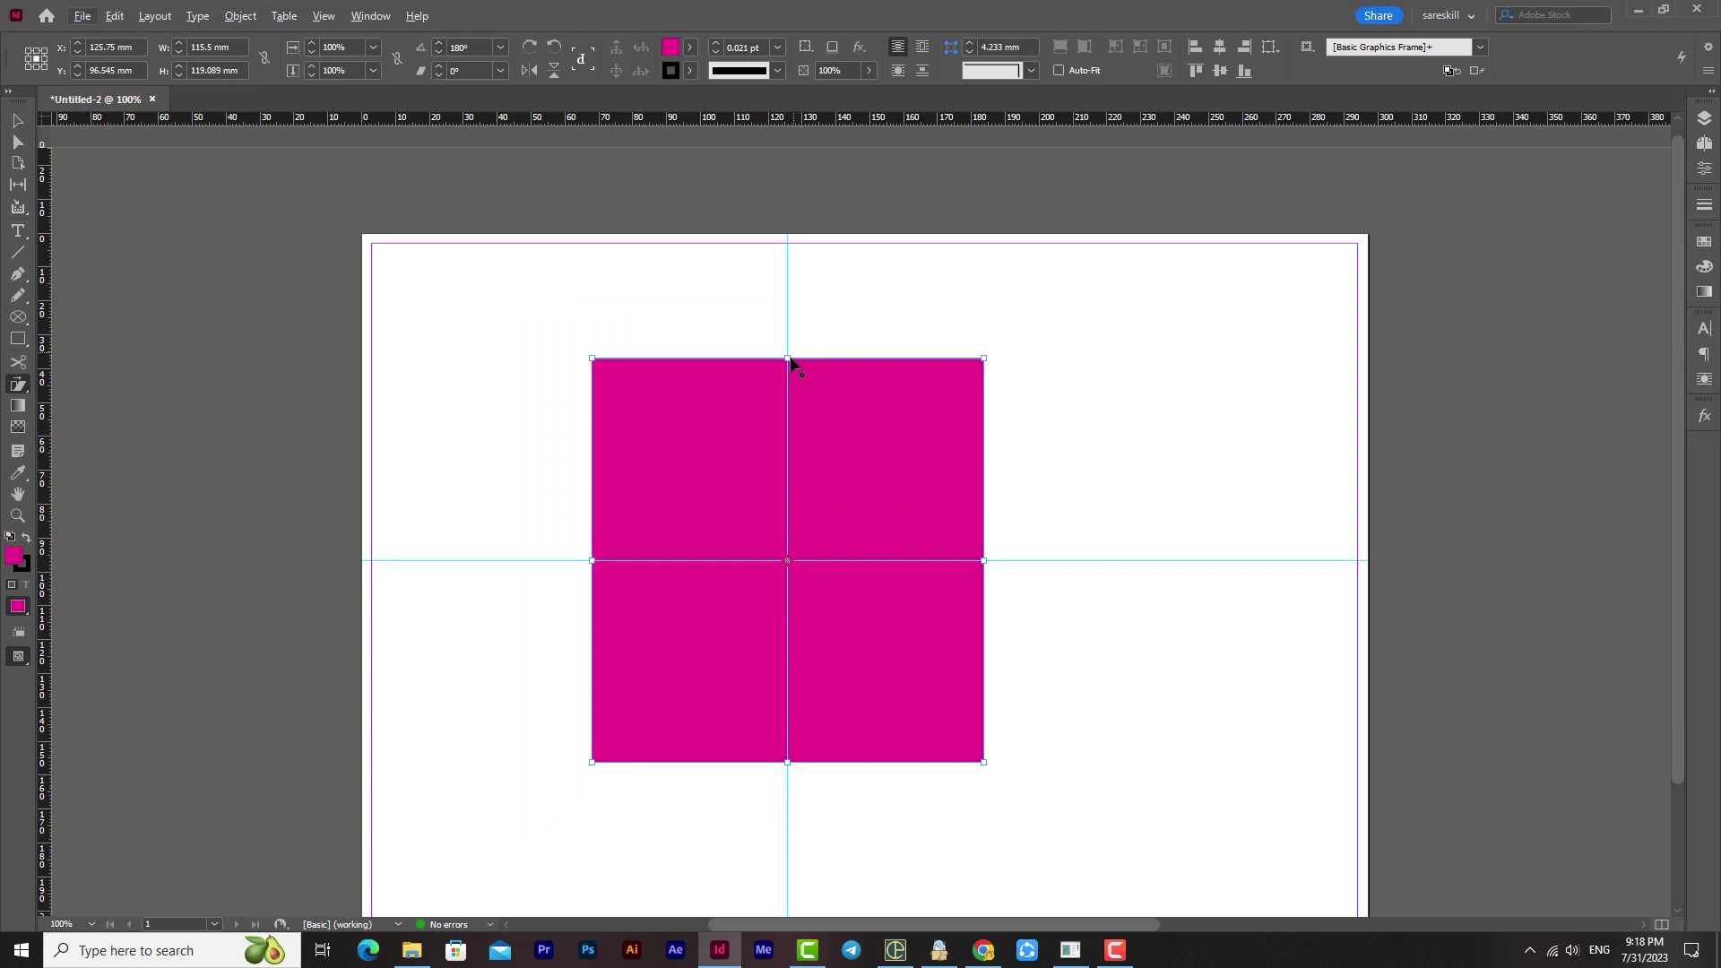
drag(788, 361, 914, 377)
drag(729, 369, 703, 368)
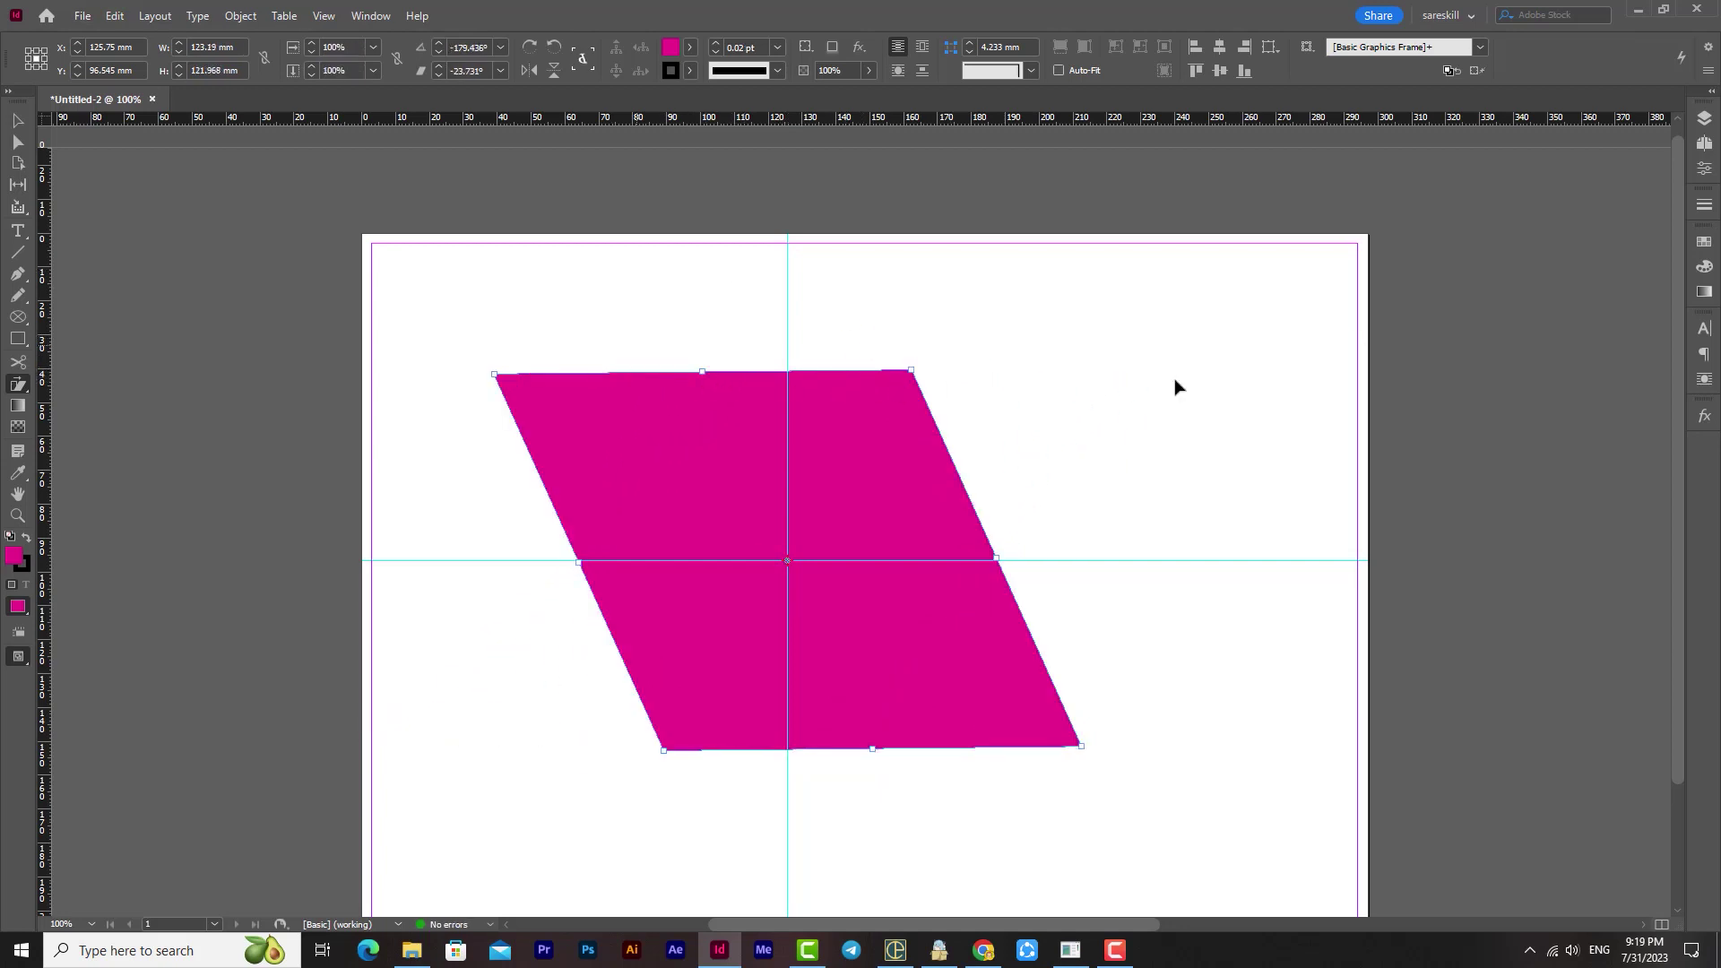
key(ctrl+z)
drag(985, 565, 993, 453)
key(ctrl+z)
- Remove the two ruler guides crossing the rectangle using the Selection tool
click(16, 122)
click(16, 122)
click(786, 281)
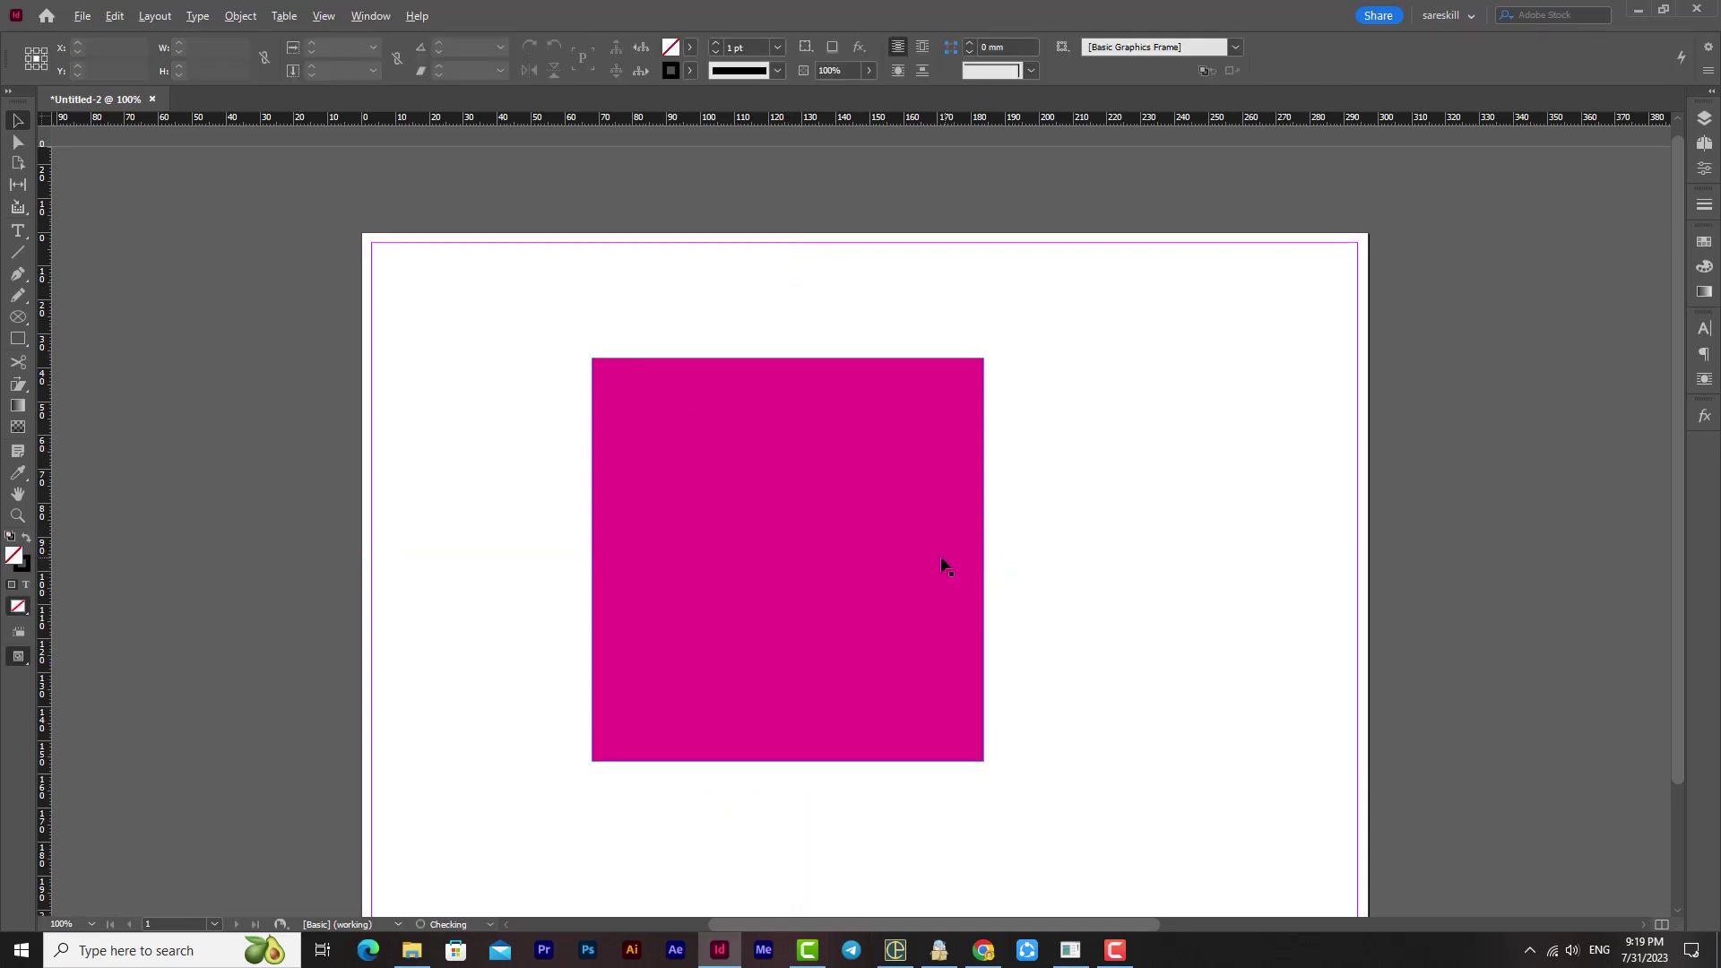
- Resize the rectangle to about 87 × 90 mm and duplicate it to place three separate rectangles on the page
key(ctrl+minus)
drag(898, 540, 838, 540)
click(890, 652)
drag(891, 651, 1044, 724)
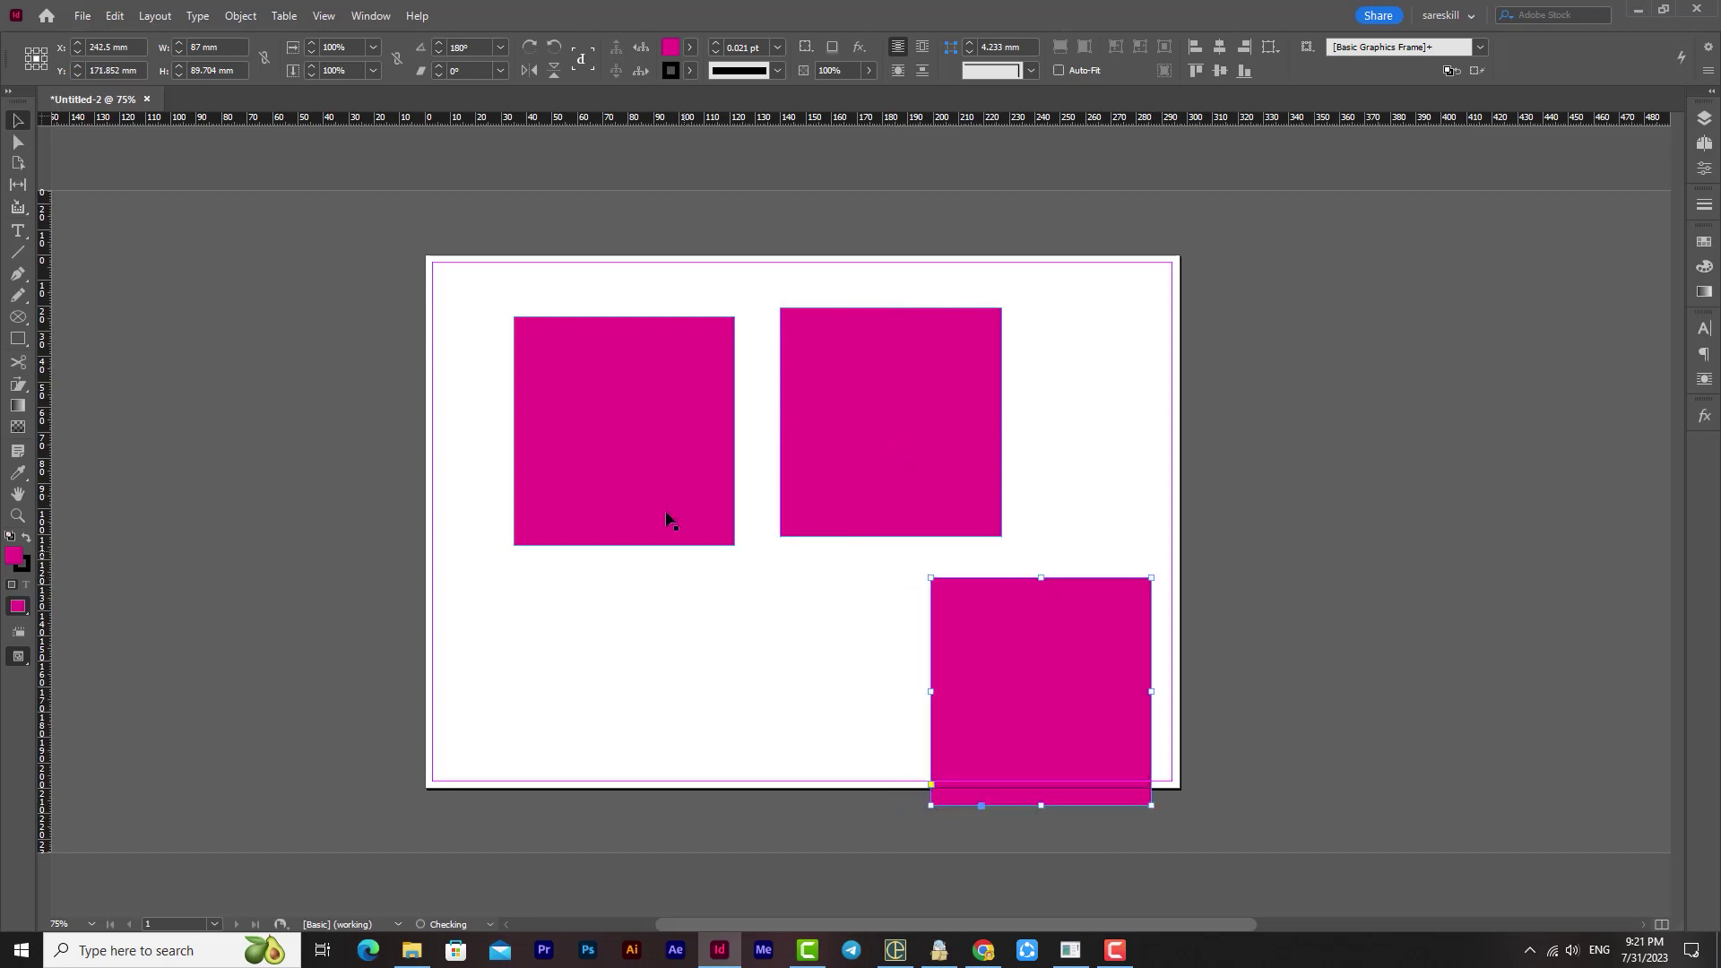
- Shear the first rectangle by 30° along the vertical axis
double_click(18, 383)
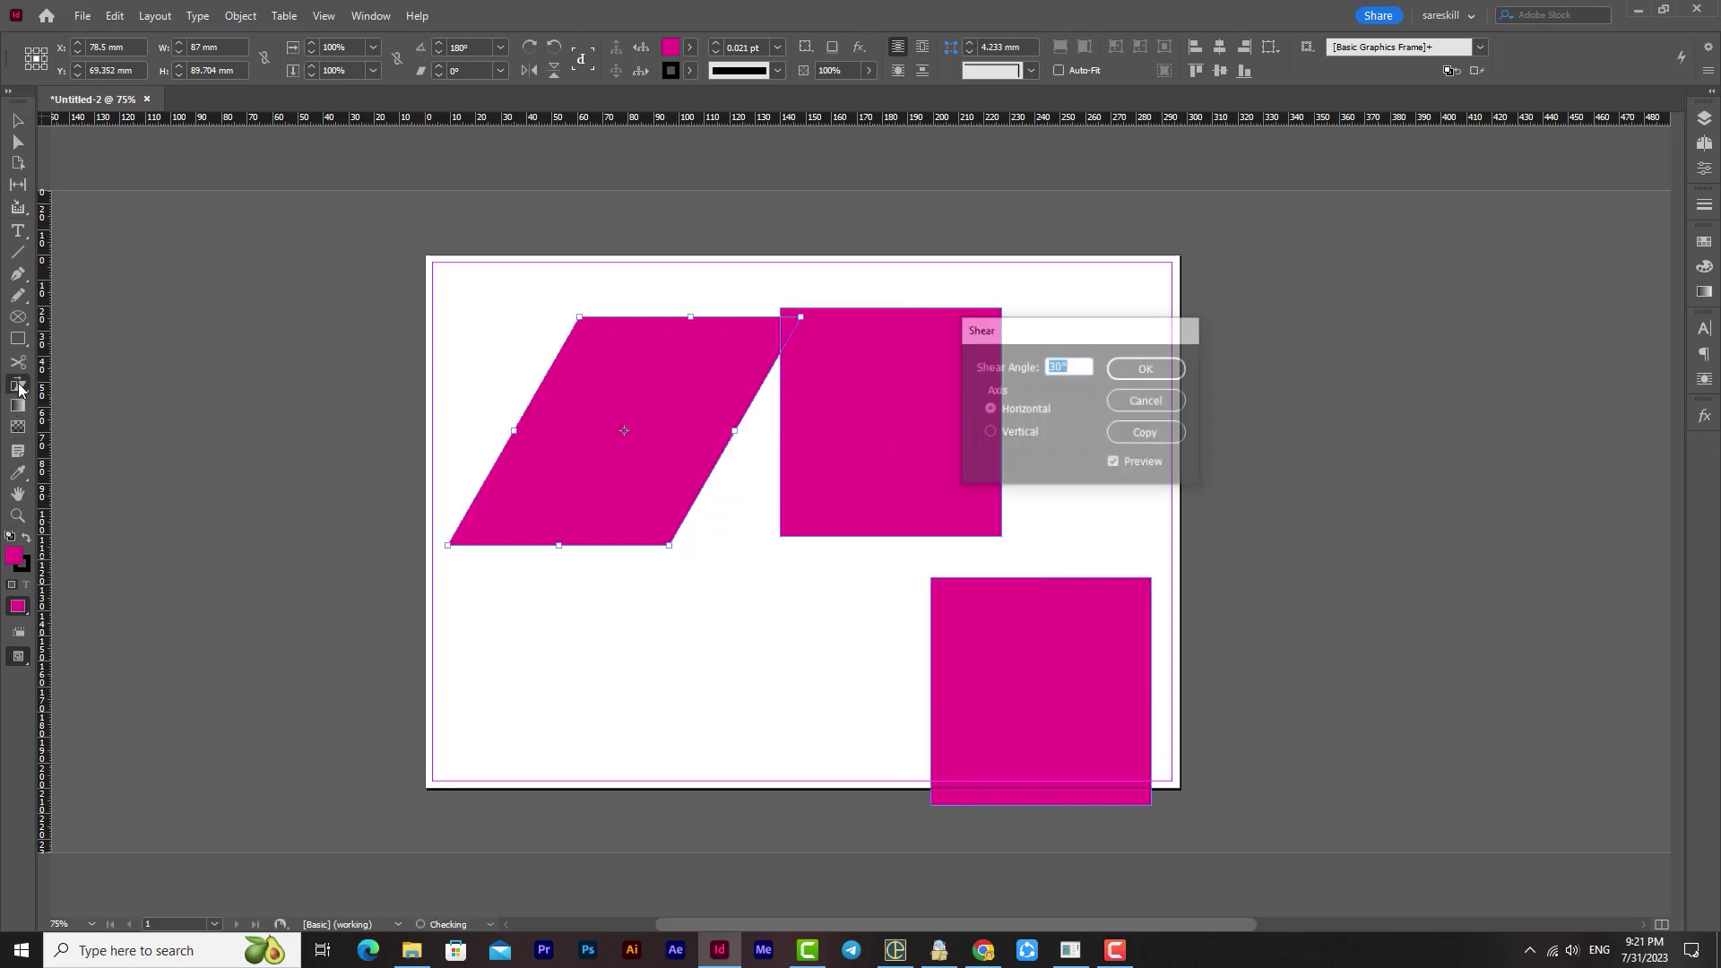
click(1031, 433)
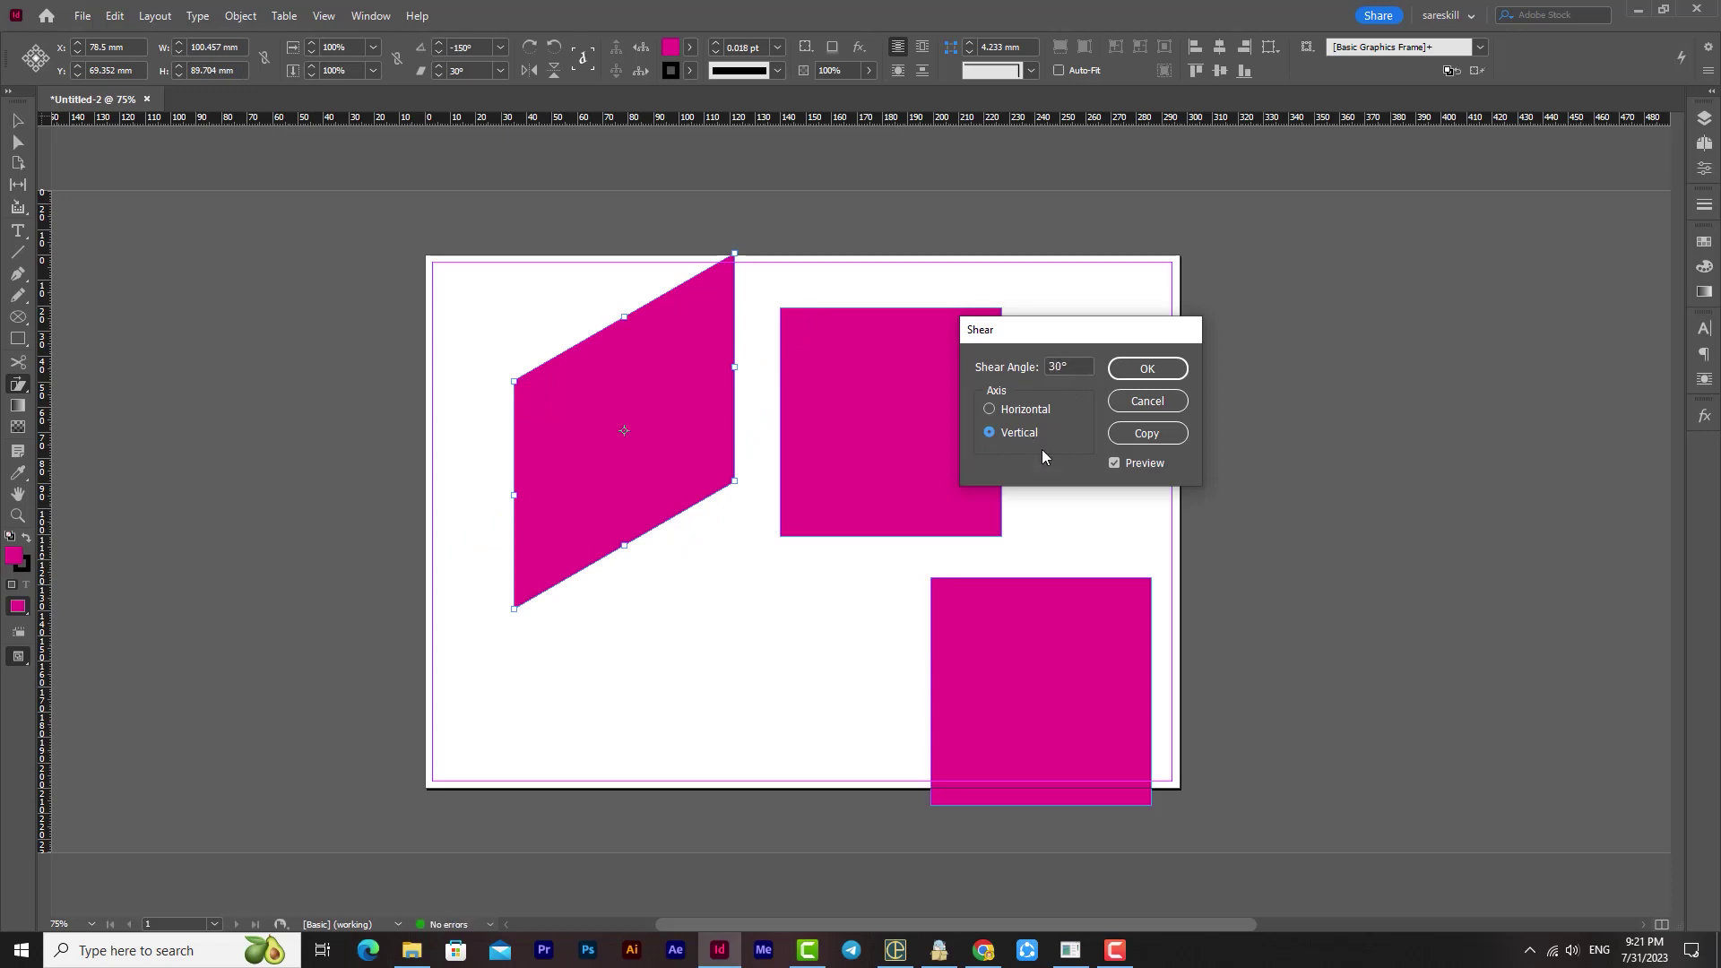
click(1147, 368)
- Shear the second rectangle by -30° along the vertical axis, comparing the preview off and on before applying
key(v)
click(854, 383)
click(26, 395)
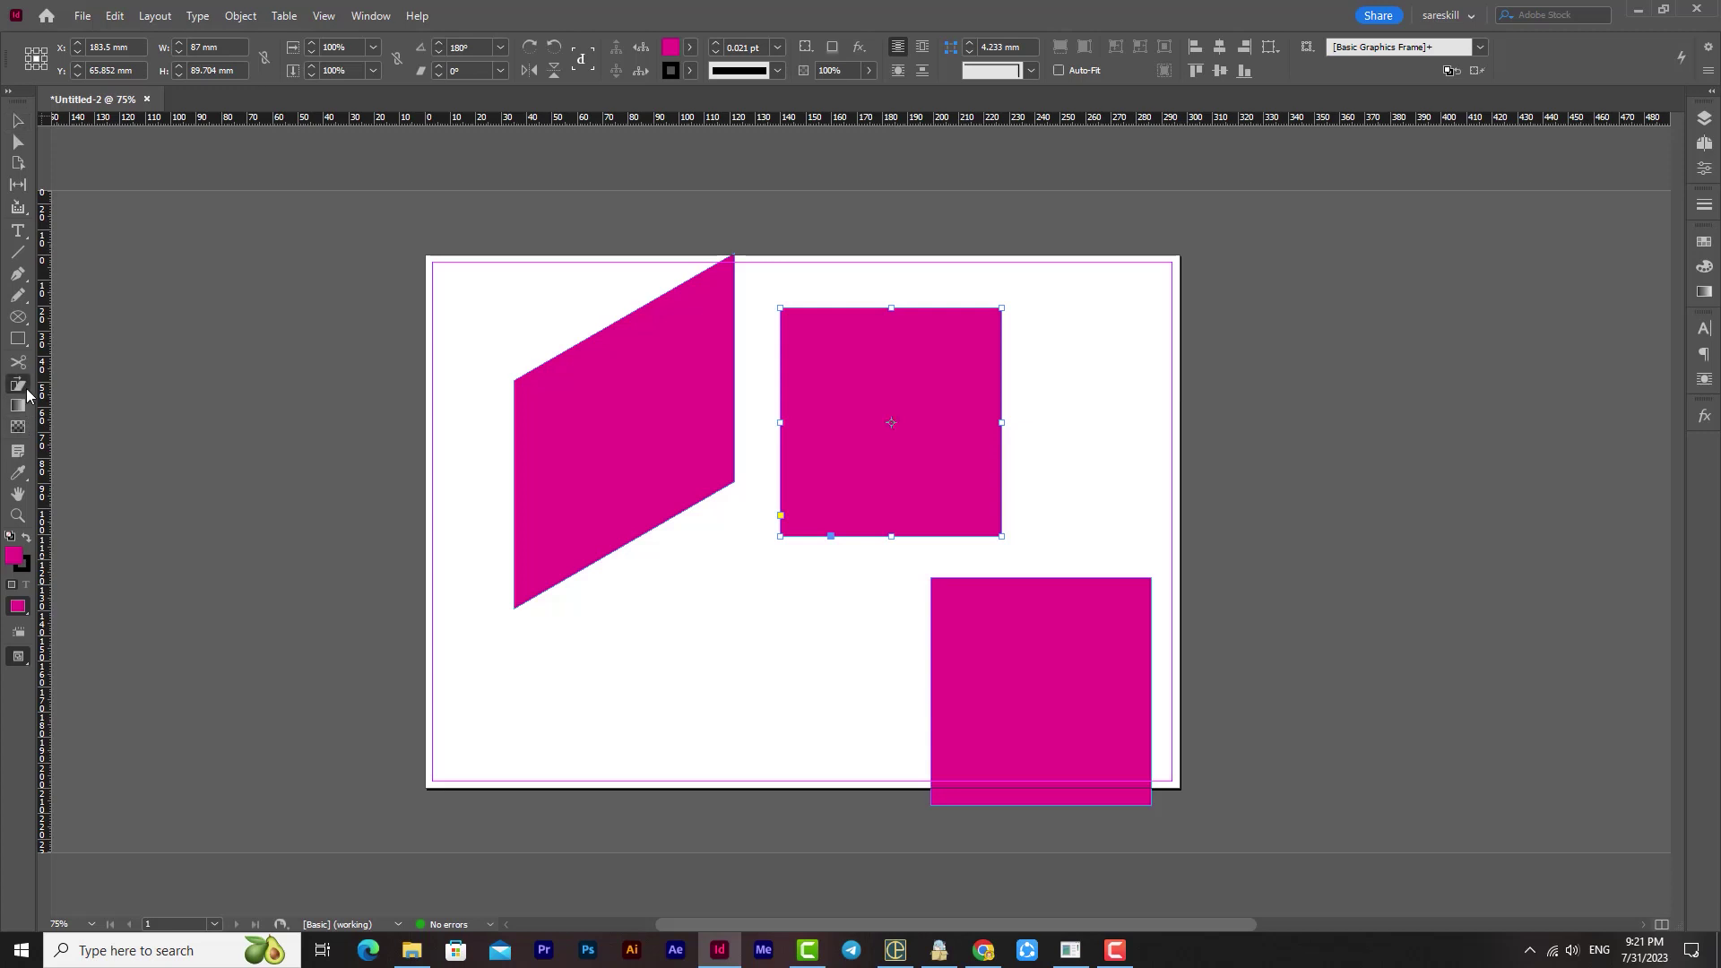
double_click(27, 394)
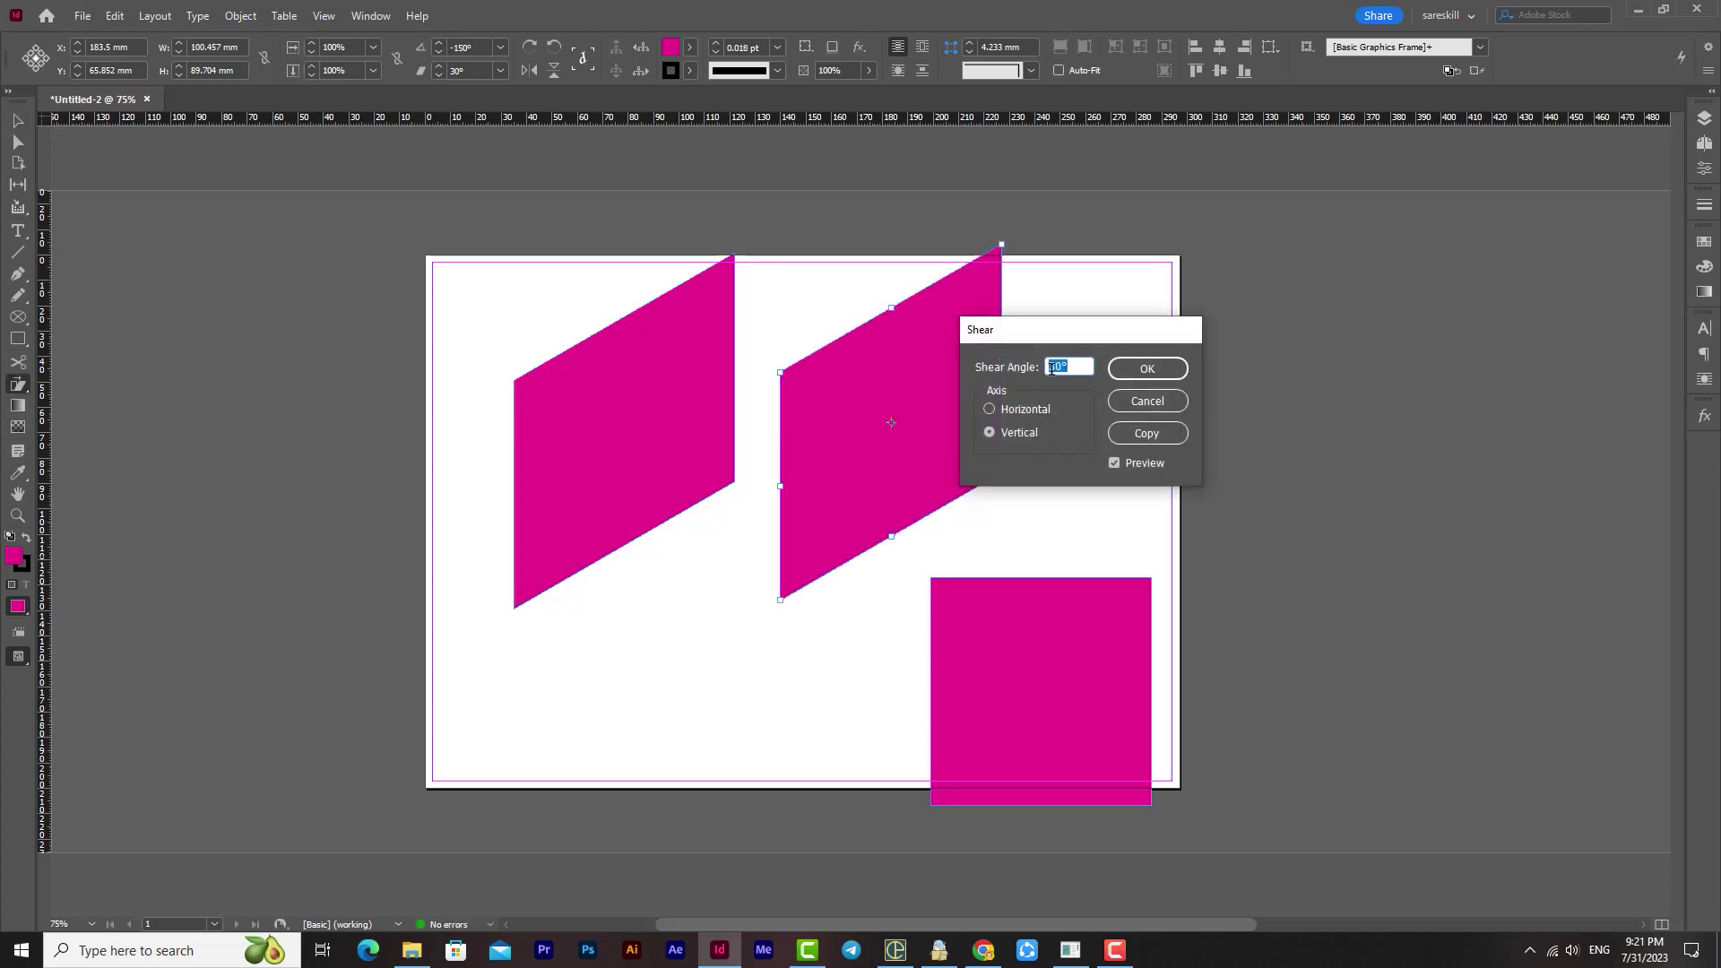
text(-30)
click(1128, 464)
click(1128, 464)
click(1147, 369)
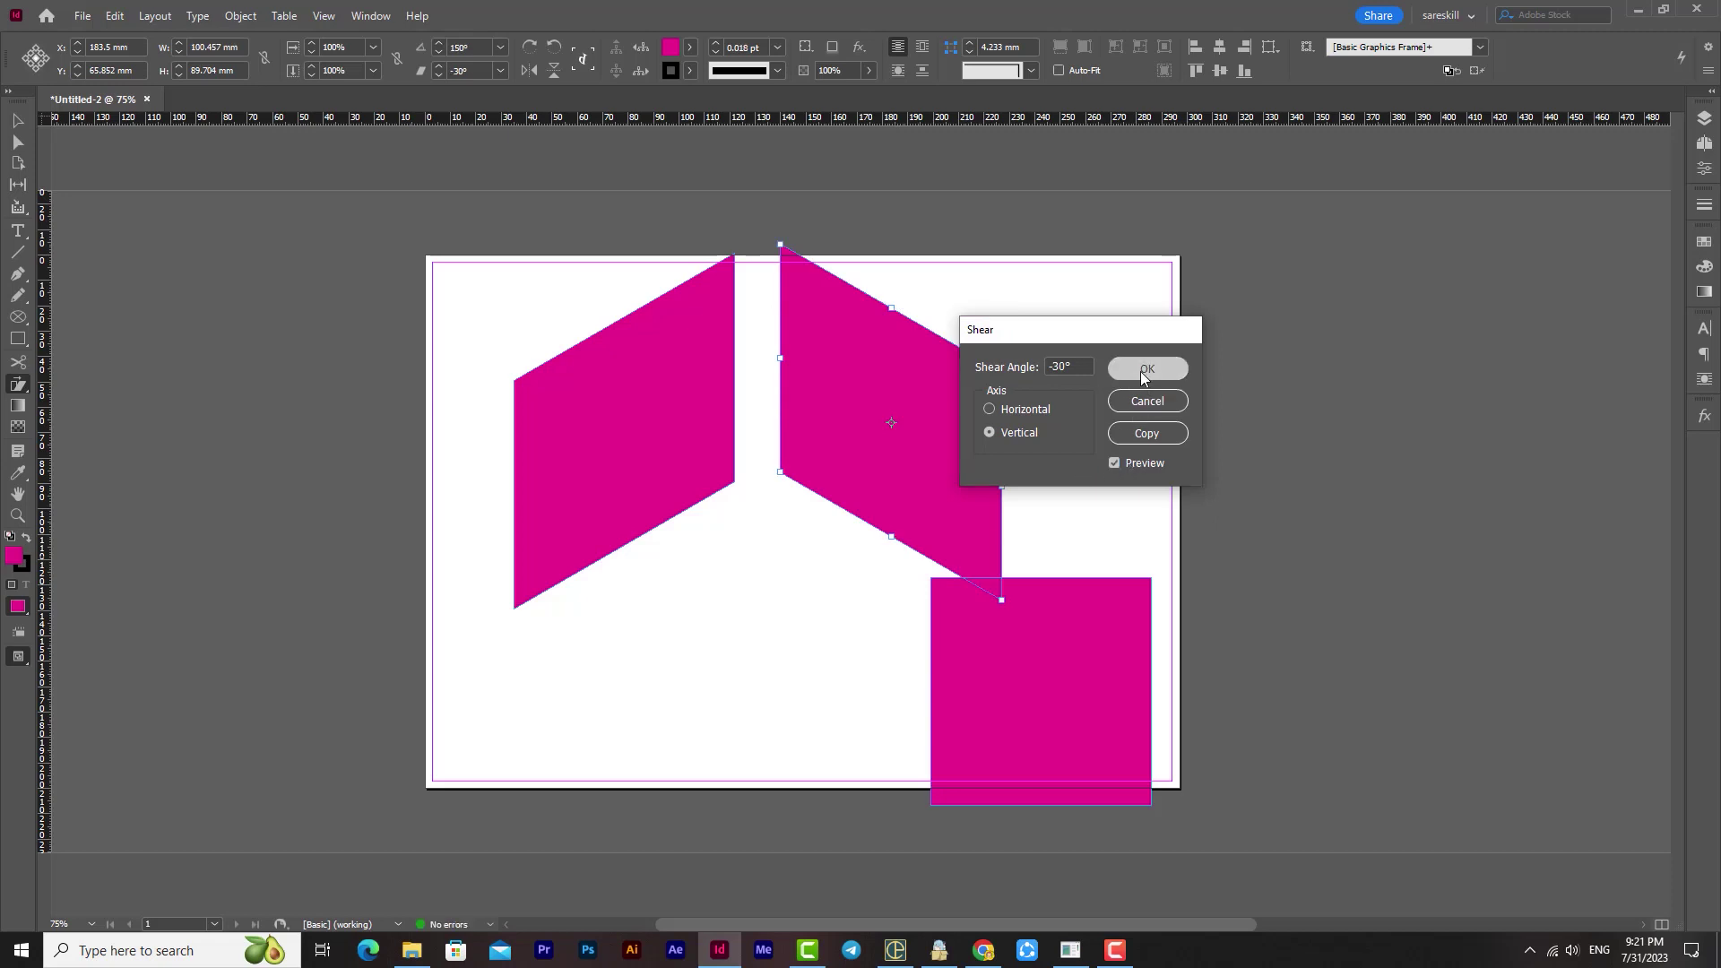
- Move the second sheared shape against the first one's edge and place the third rectangle below them
key(v)
drag(905, 452, 876, 455)
drag(1044, 694, 774, 721)
- Shear the third rectangle by 30° along the vertical axis, previewing the horizontal axis before applying
double_click(22, 388)
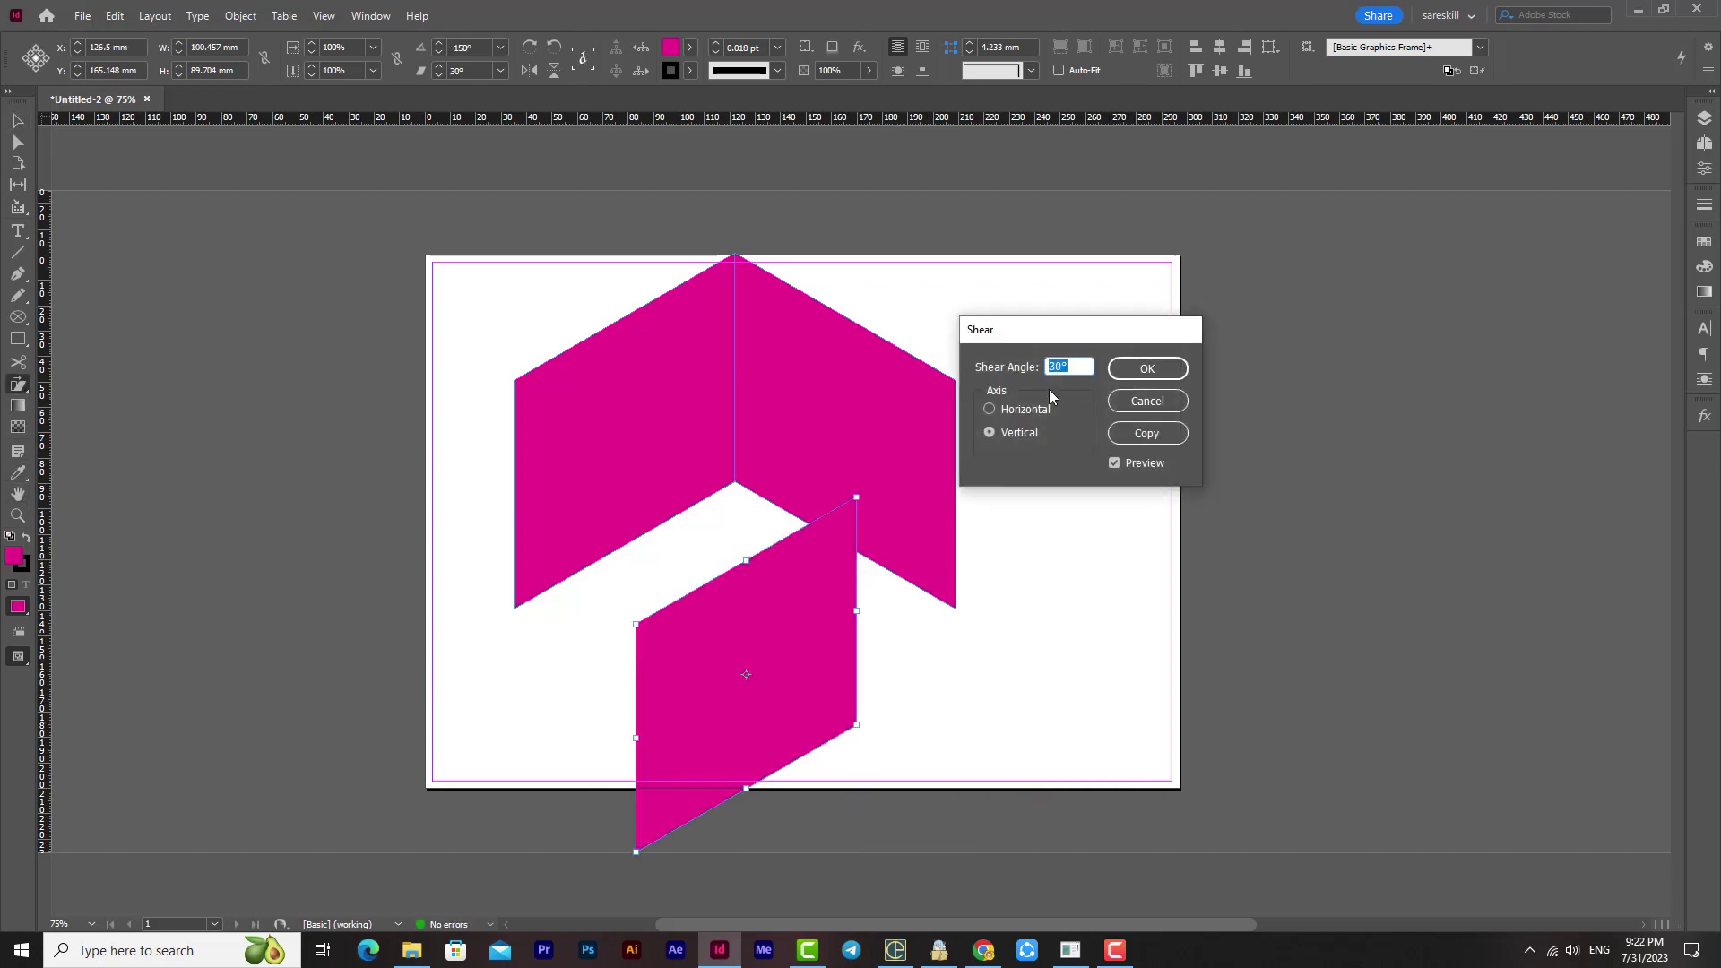
click(1025, 409)
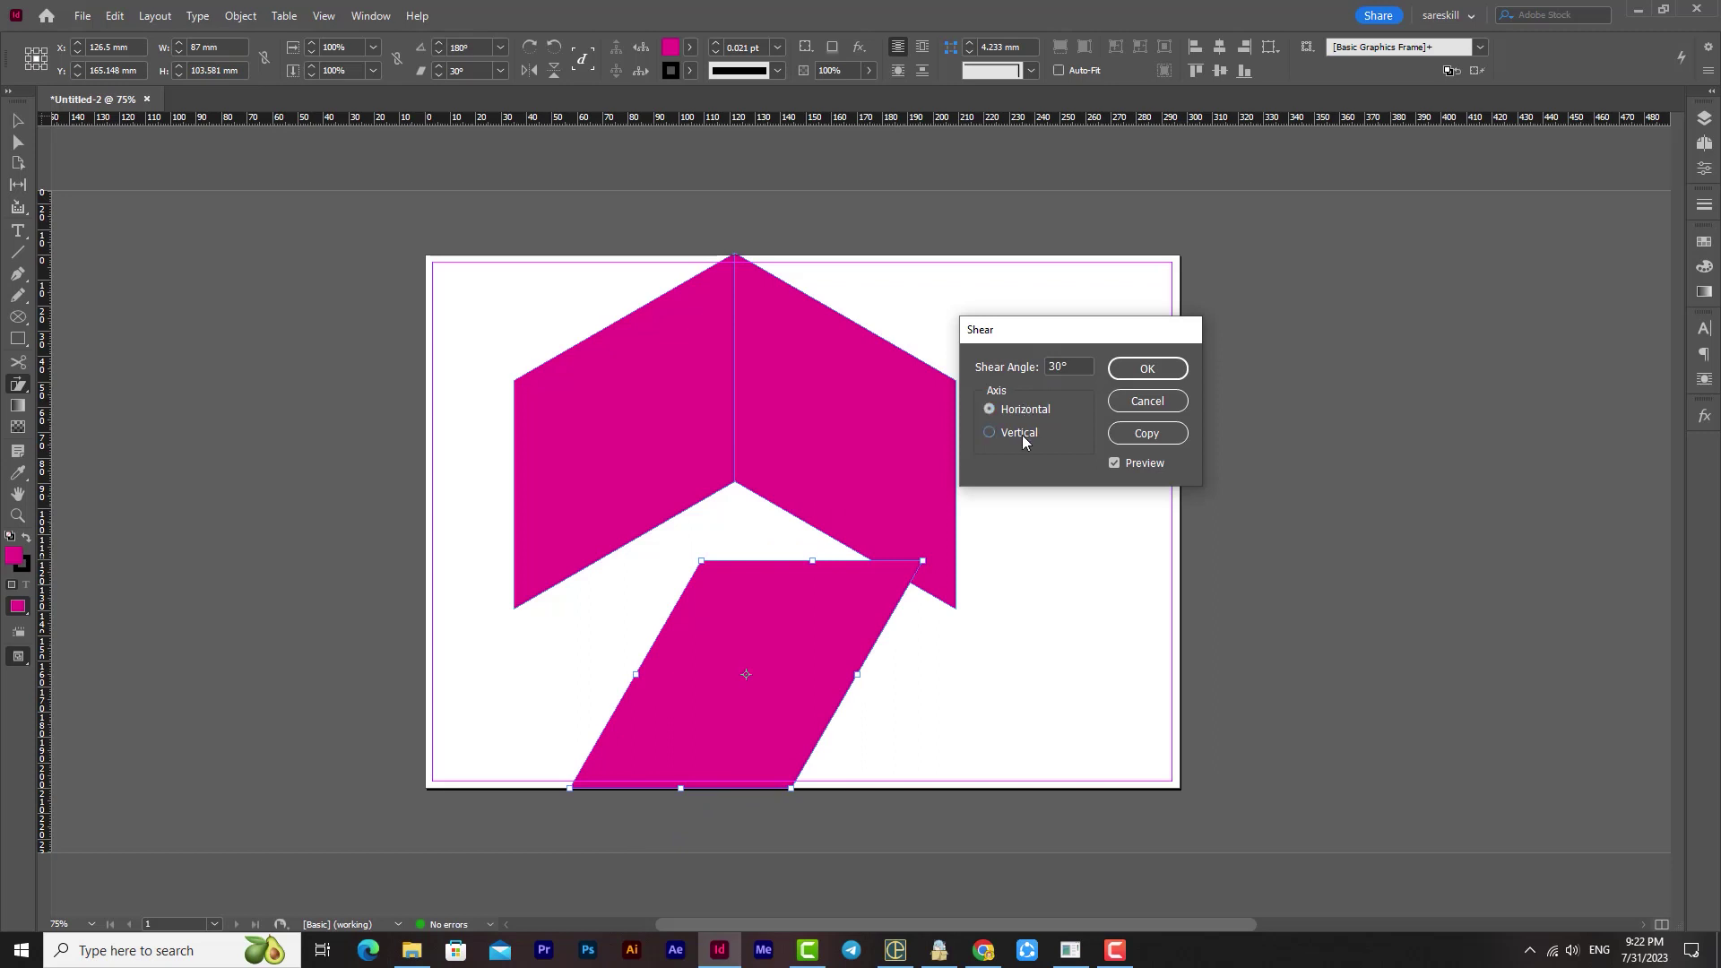
click(1021, 433)
click(1170, 369)
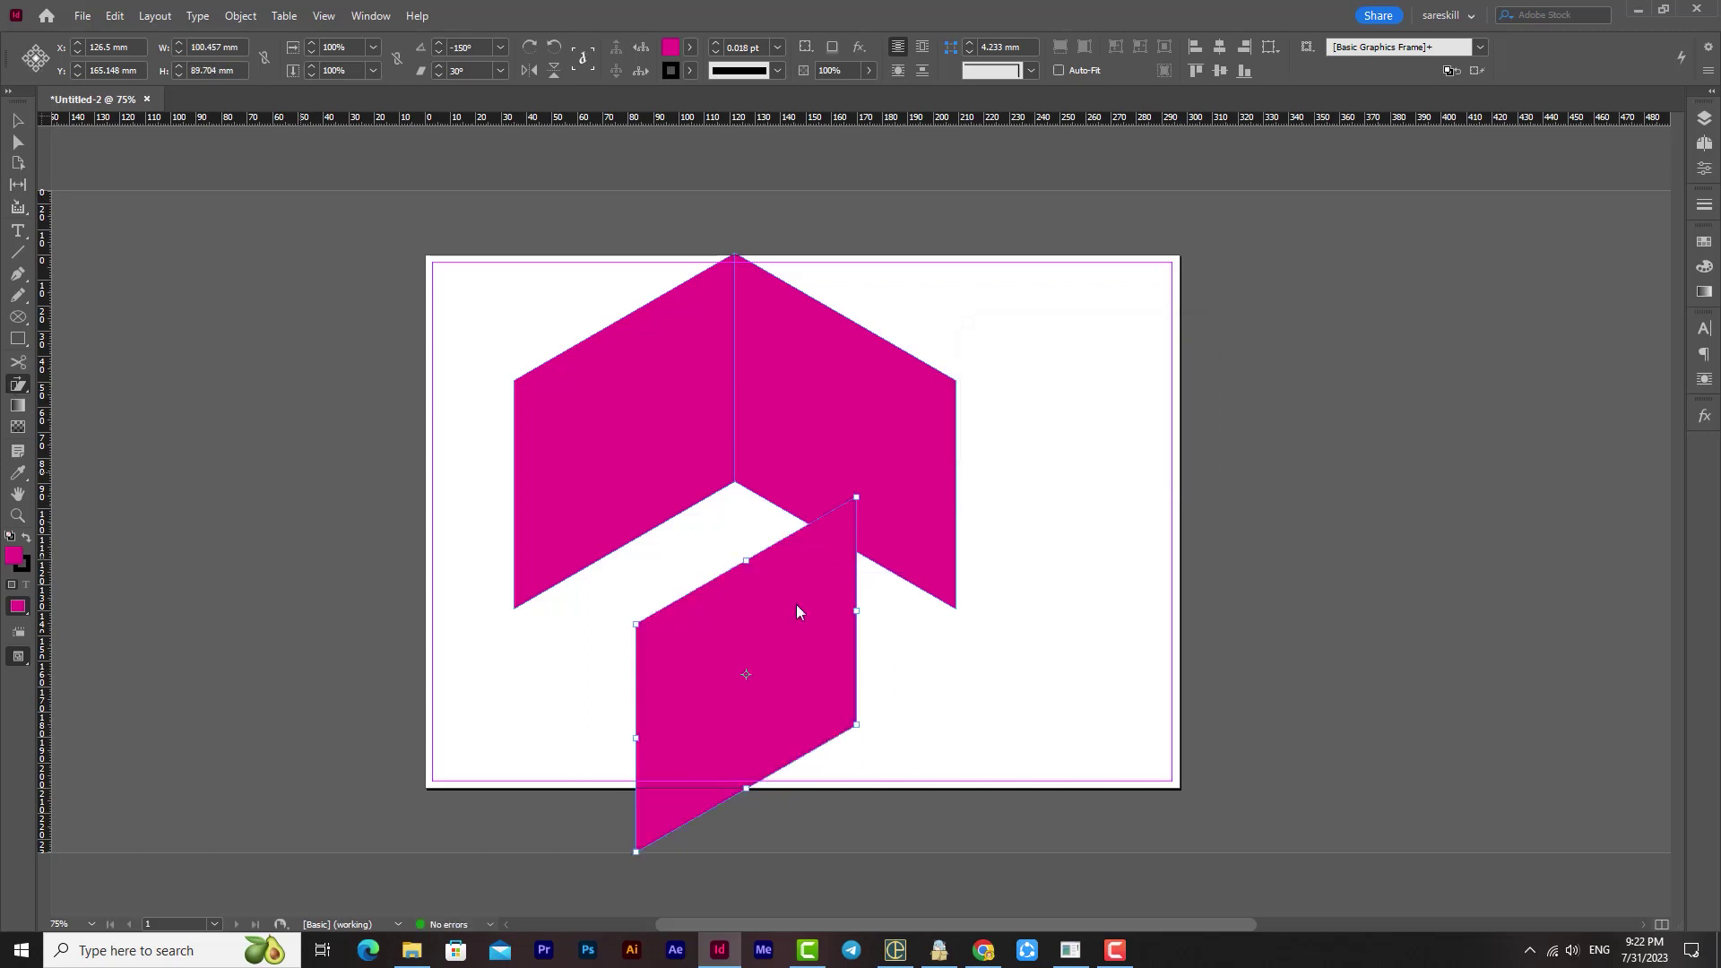
- Rotate the third sheared shape by -60°, previewing -30° first and comparing the preview off and on
drag(18, 385, 76, 403)
double_click(21, 387)
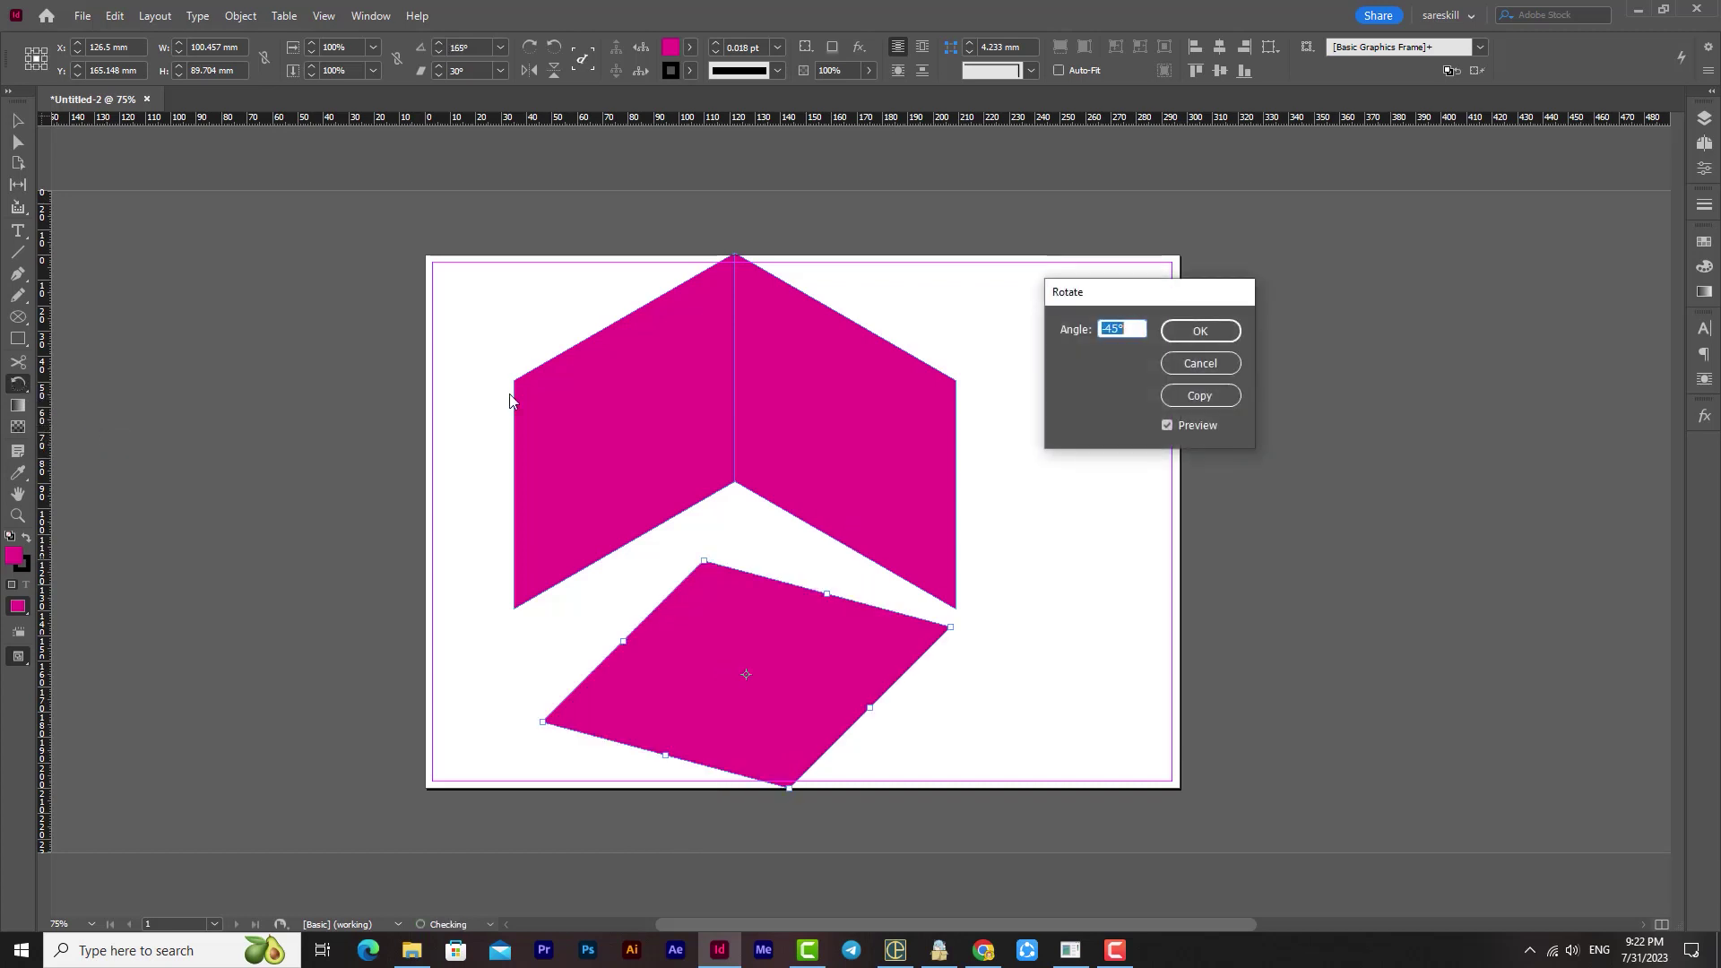
text(-3)
click(1167, 425)
click(1167, 425)
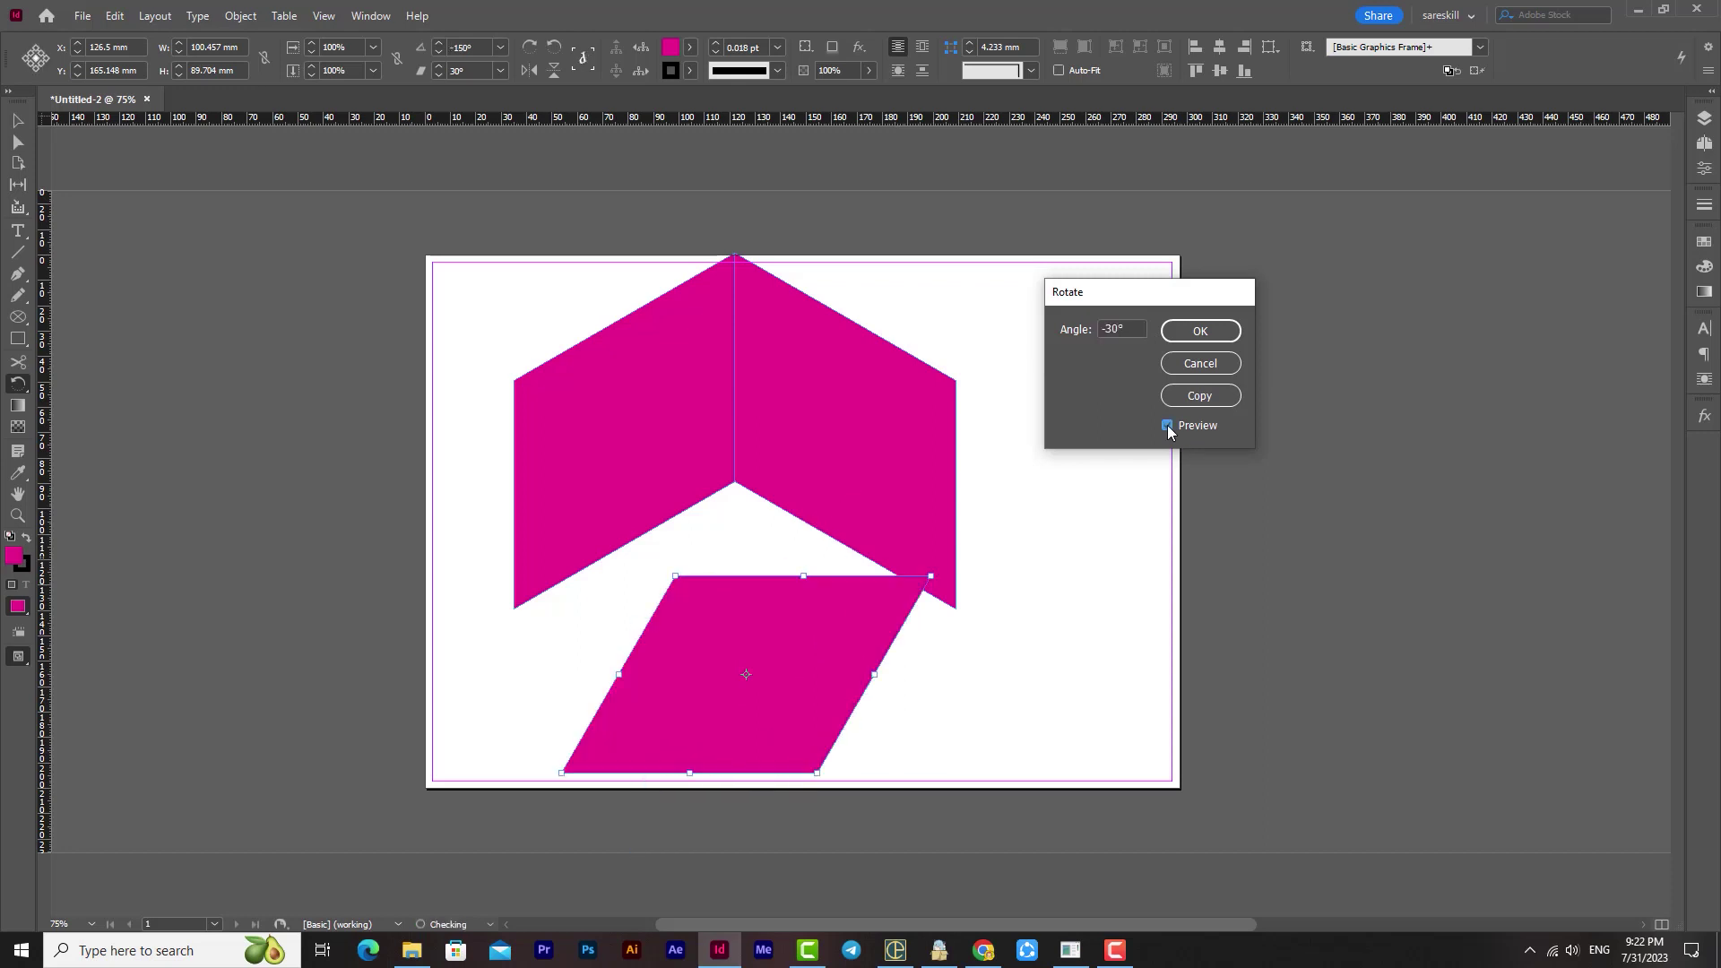
drag(1132, 330, 1108, 330)
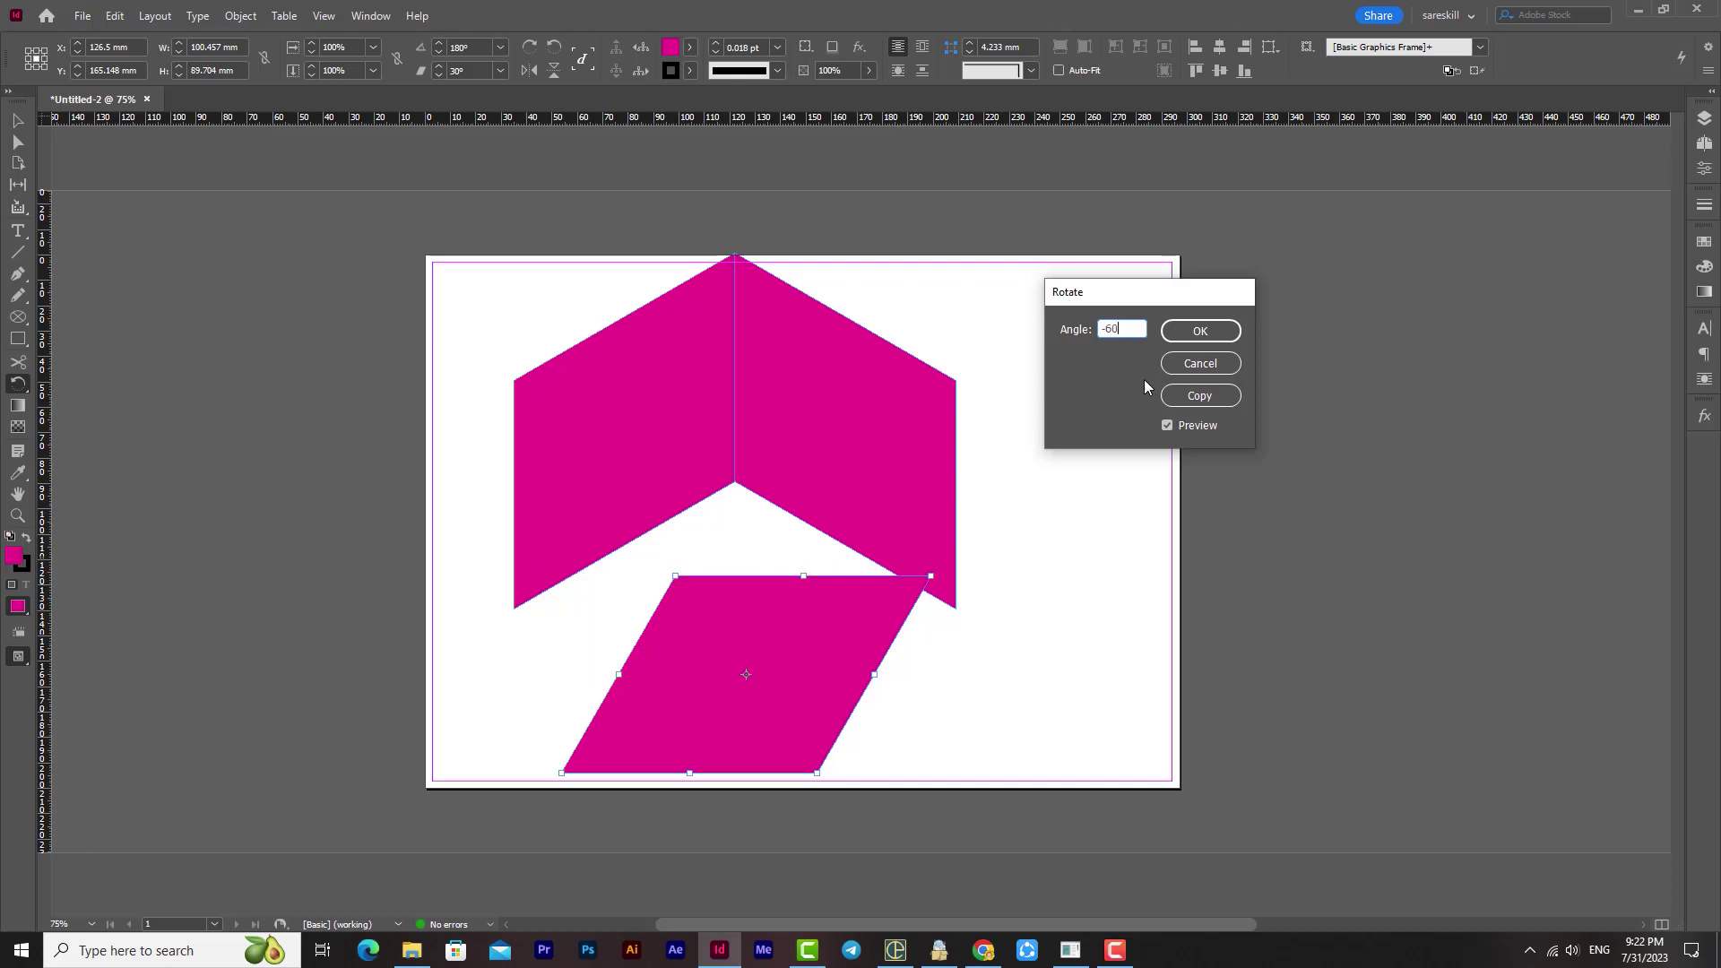
click(1168, 426)
click(1167, 426)
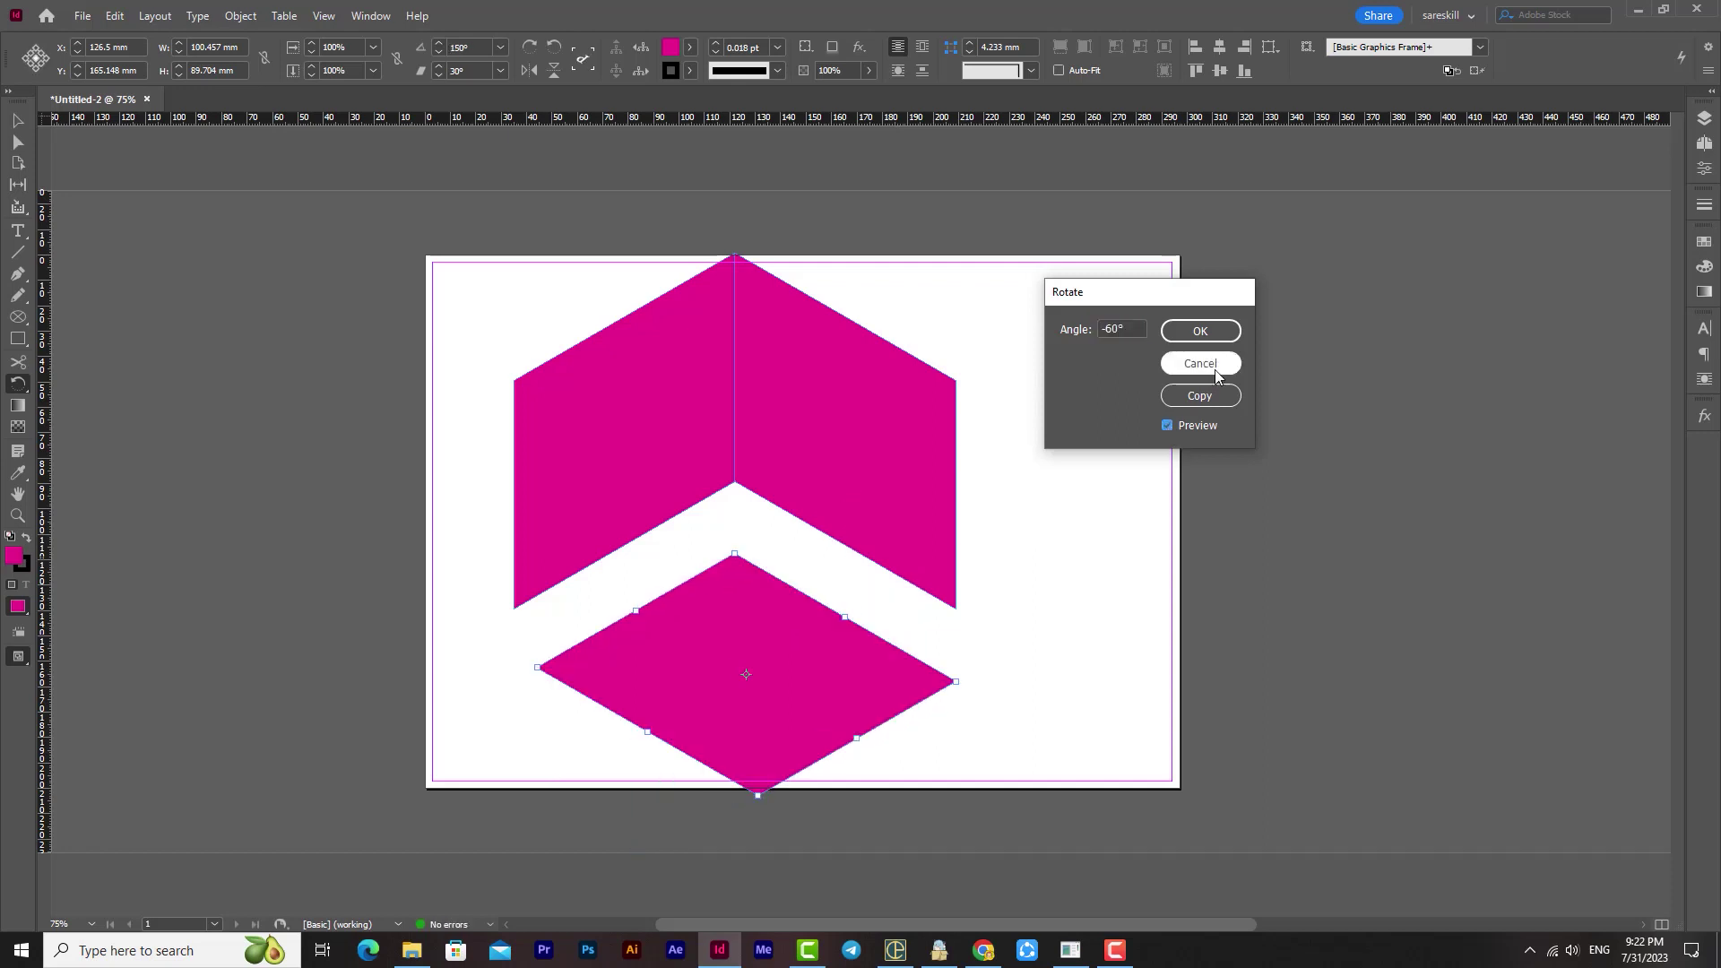
key(Return)
- Fit the rotated shape beneath the two upper faces and stretch its left side to meet the left face's lower corner
key(v)
drag(772, 589, 728, 588)
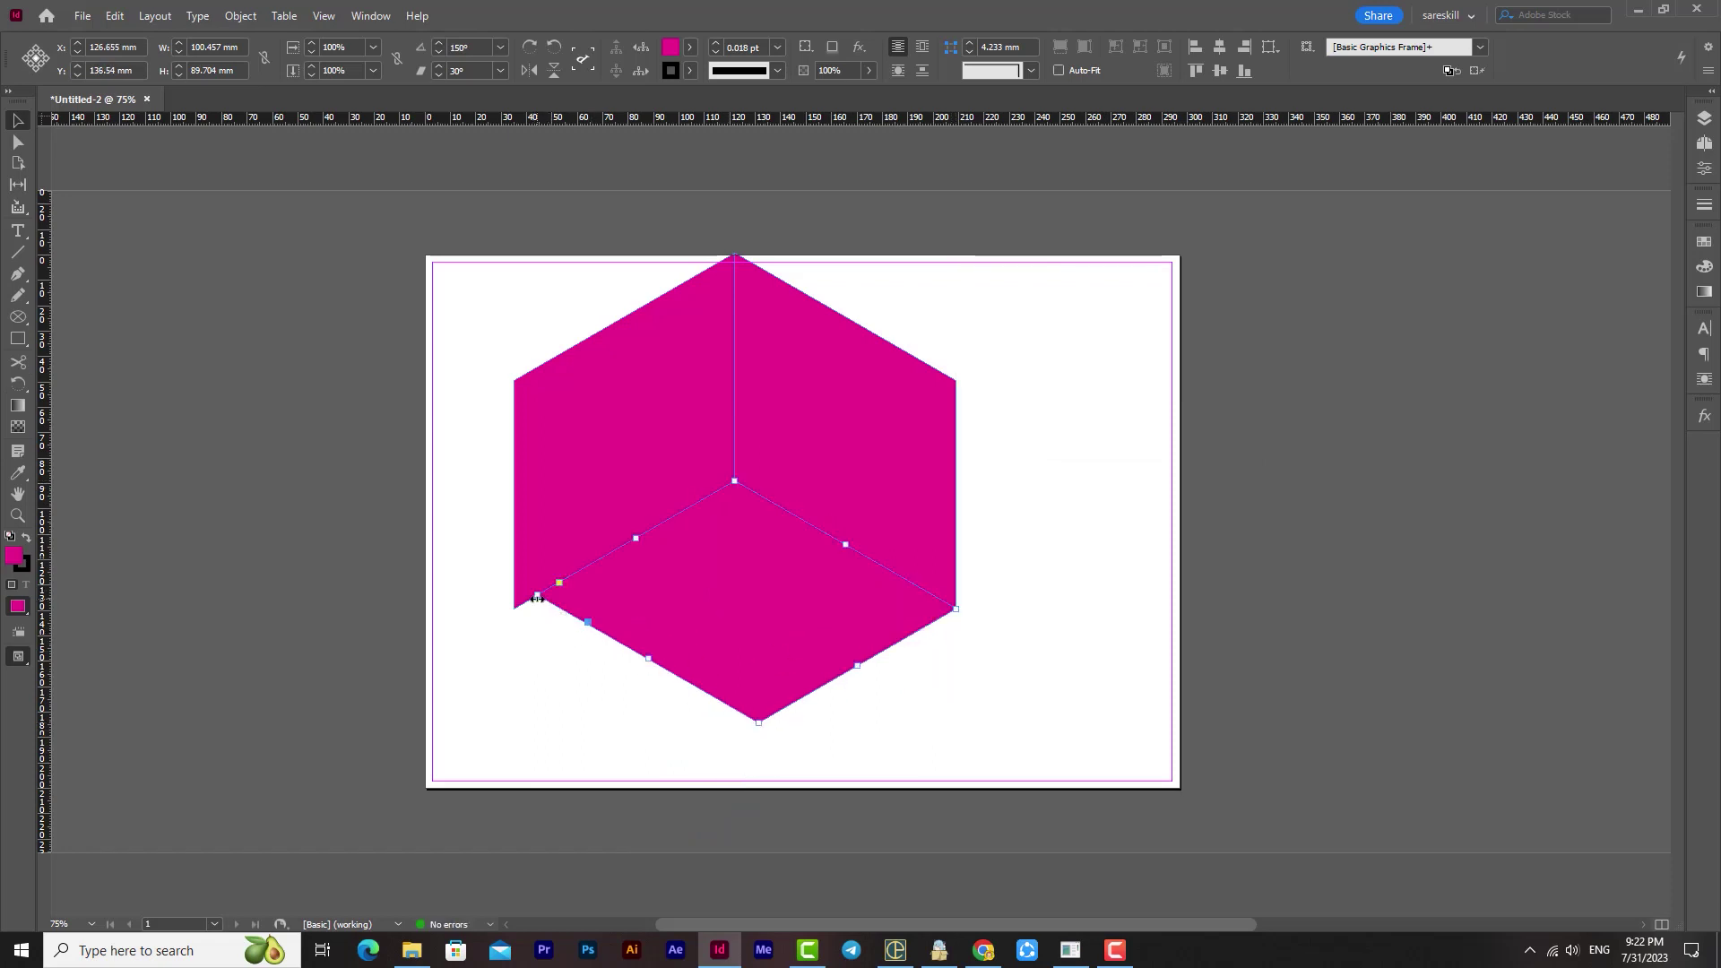
drag(646, 659, 633, 681)
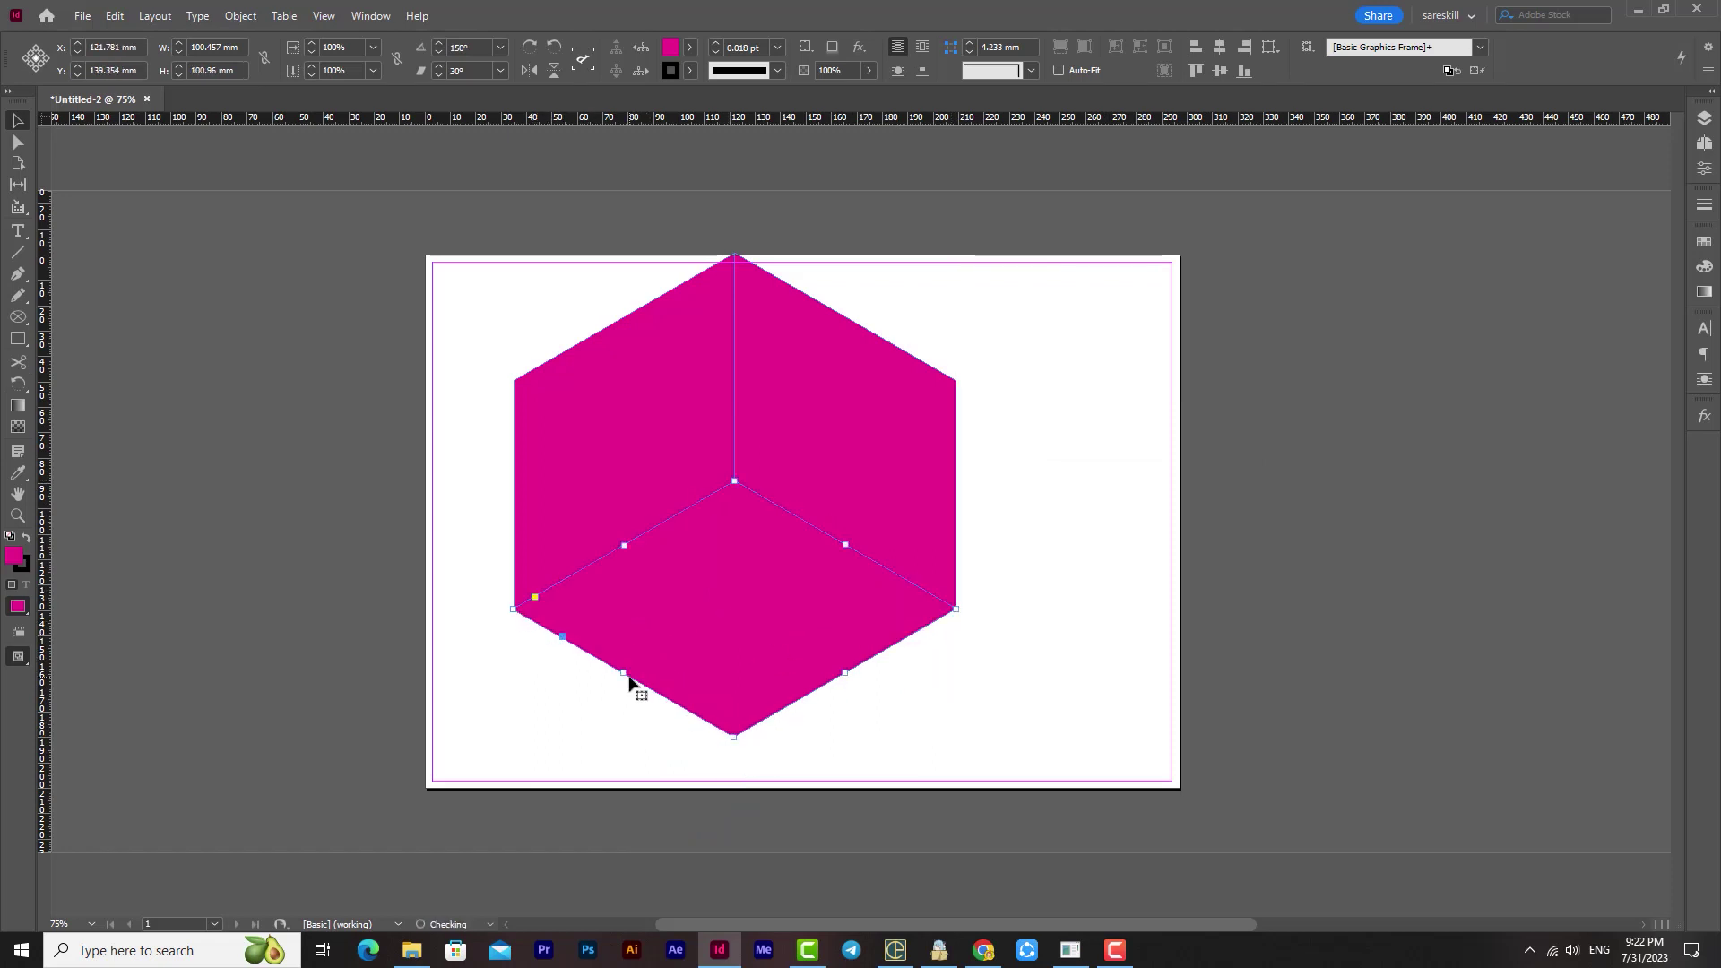
- Select all three faces of the assembled cube and delete them from the page
click(1027, 713)
drag(1065, 404, 883, 654)
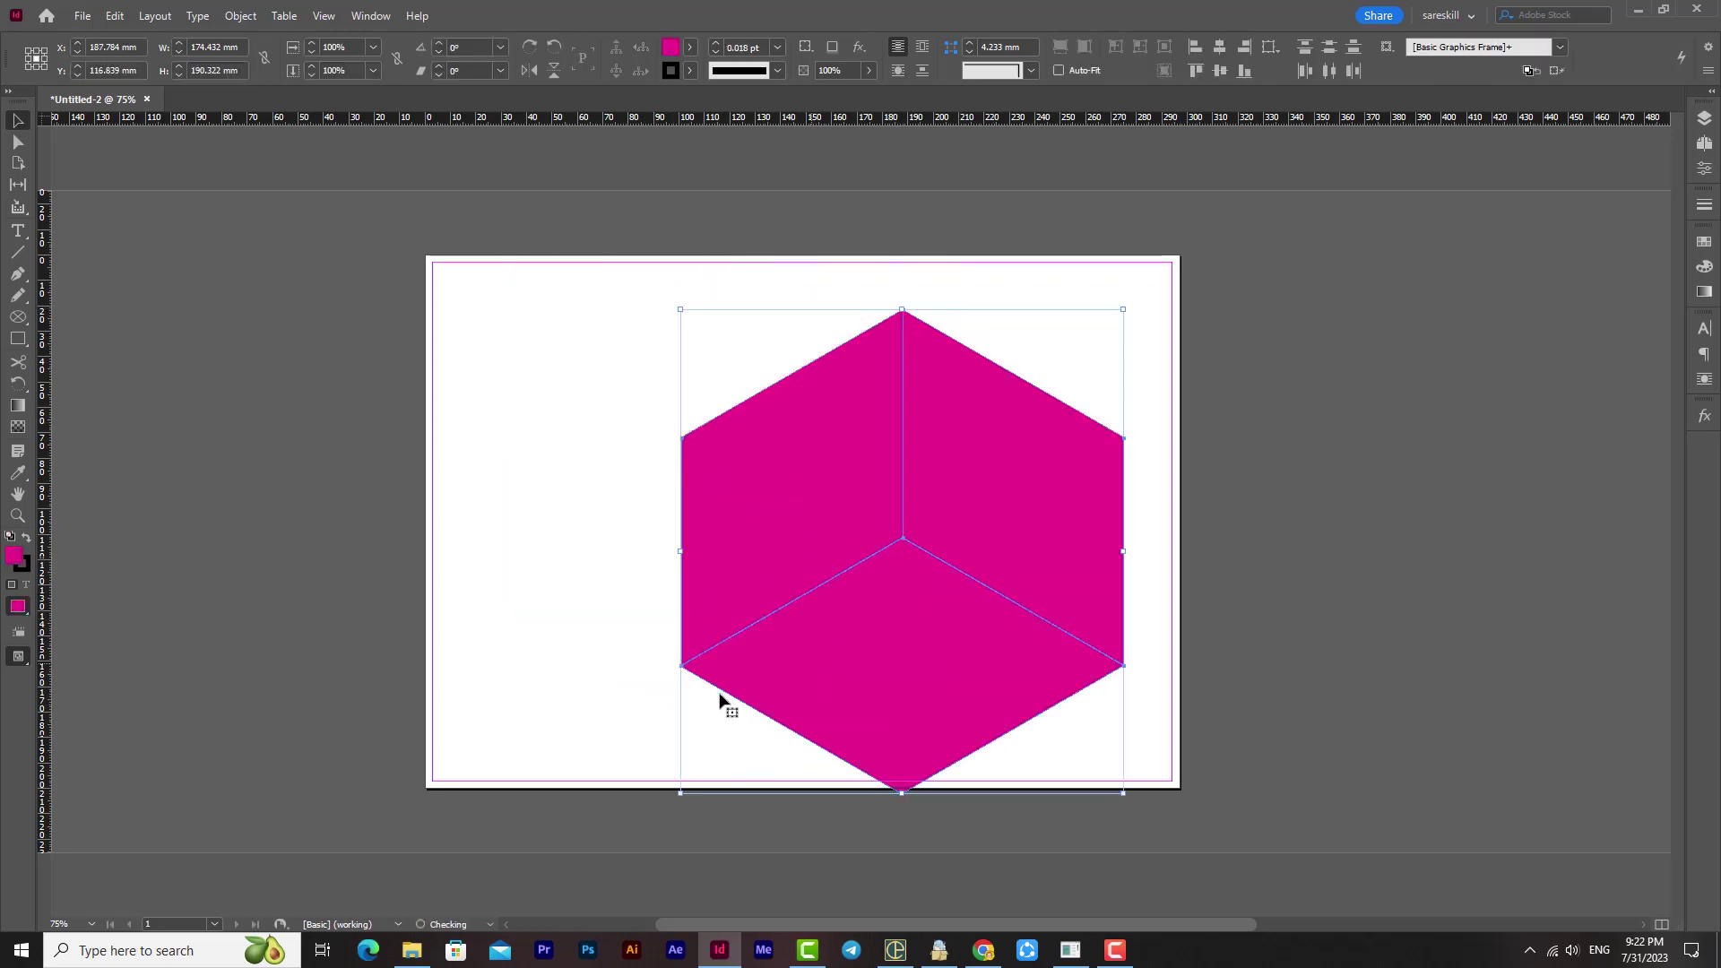
key(Delete)
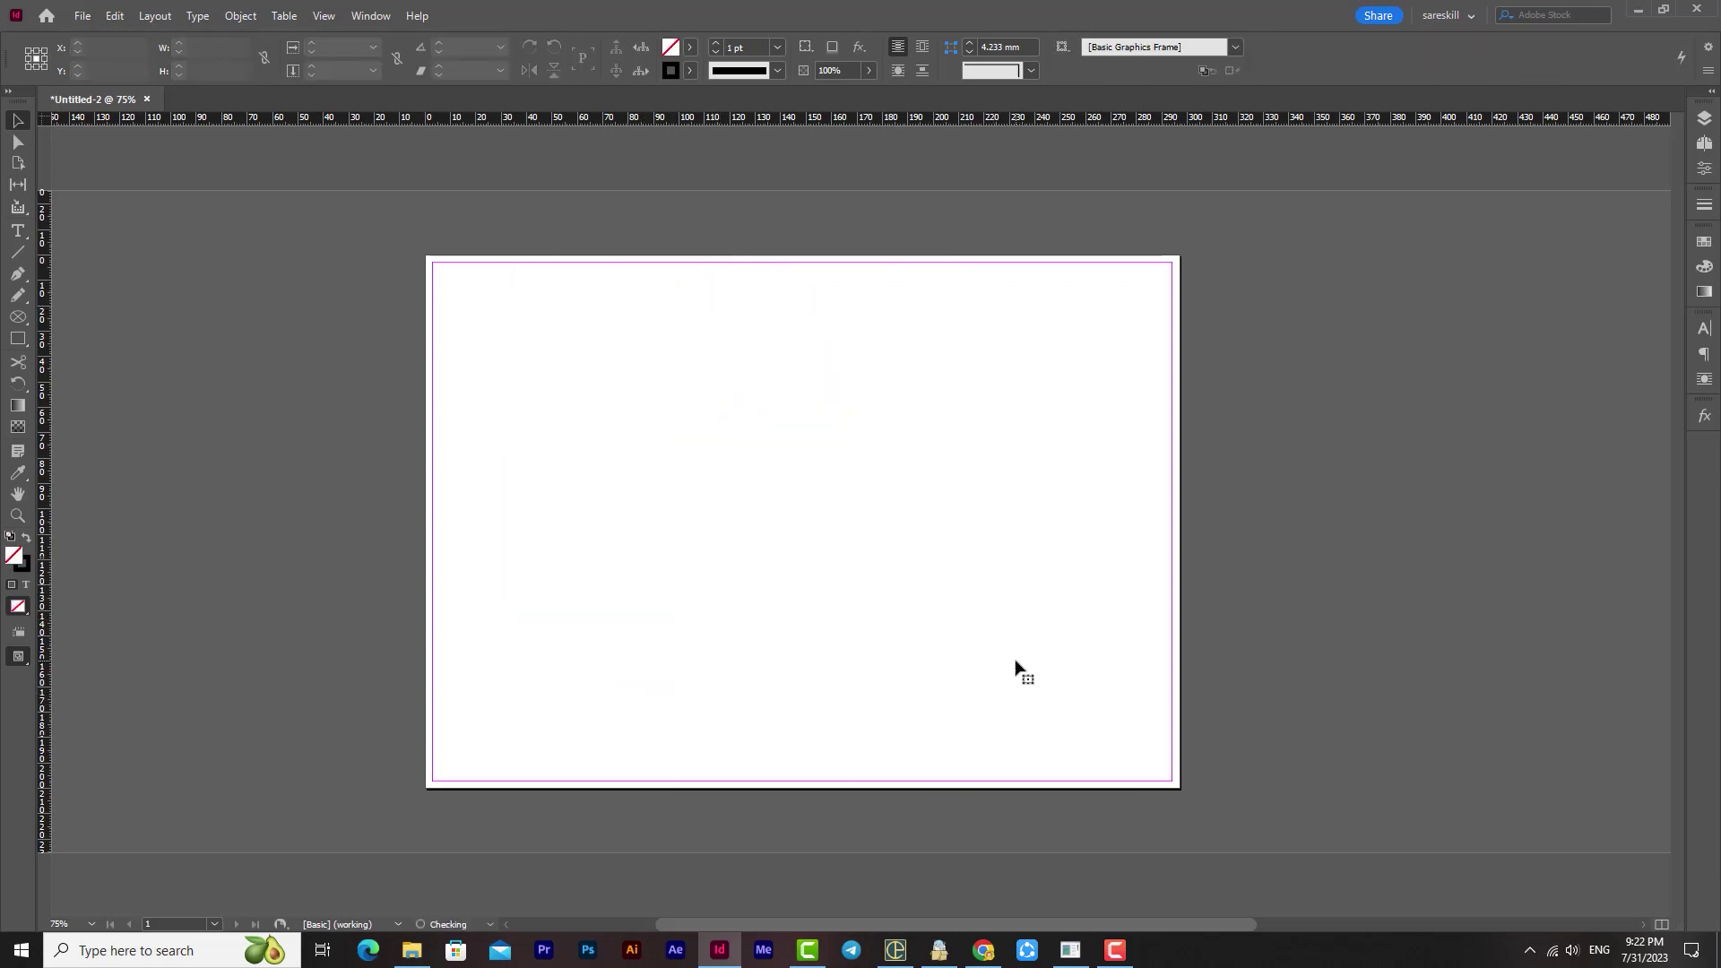
- Draw a square frame about 128.5 mm on each side in the middle of the page with the Rectangle tool
drag(27, 385, 95, 464)
click(17, 339)
drag(645, 349, 972, 676)
- Give the square a green C=75 M=5 Y=100 K=0 fill and an 8 pt stroke, and shift it slightly up and left
click(690, 47)
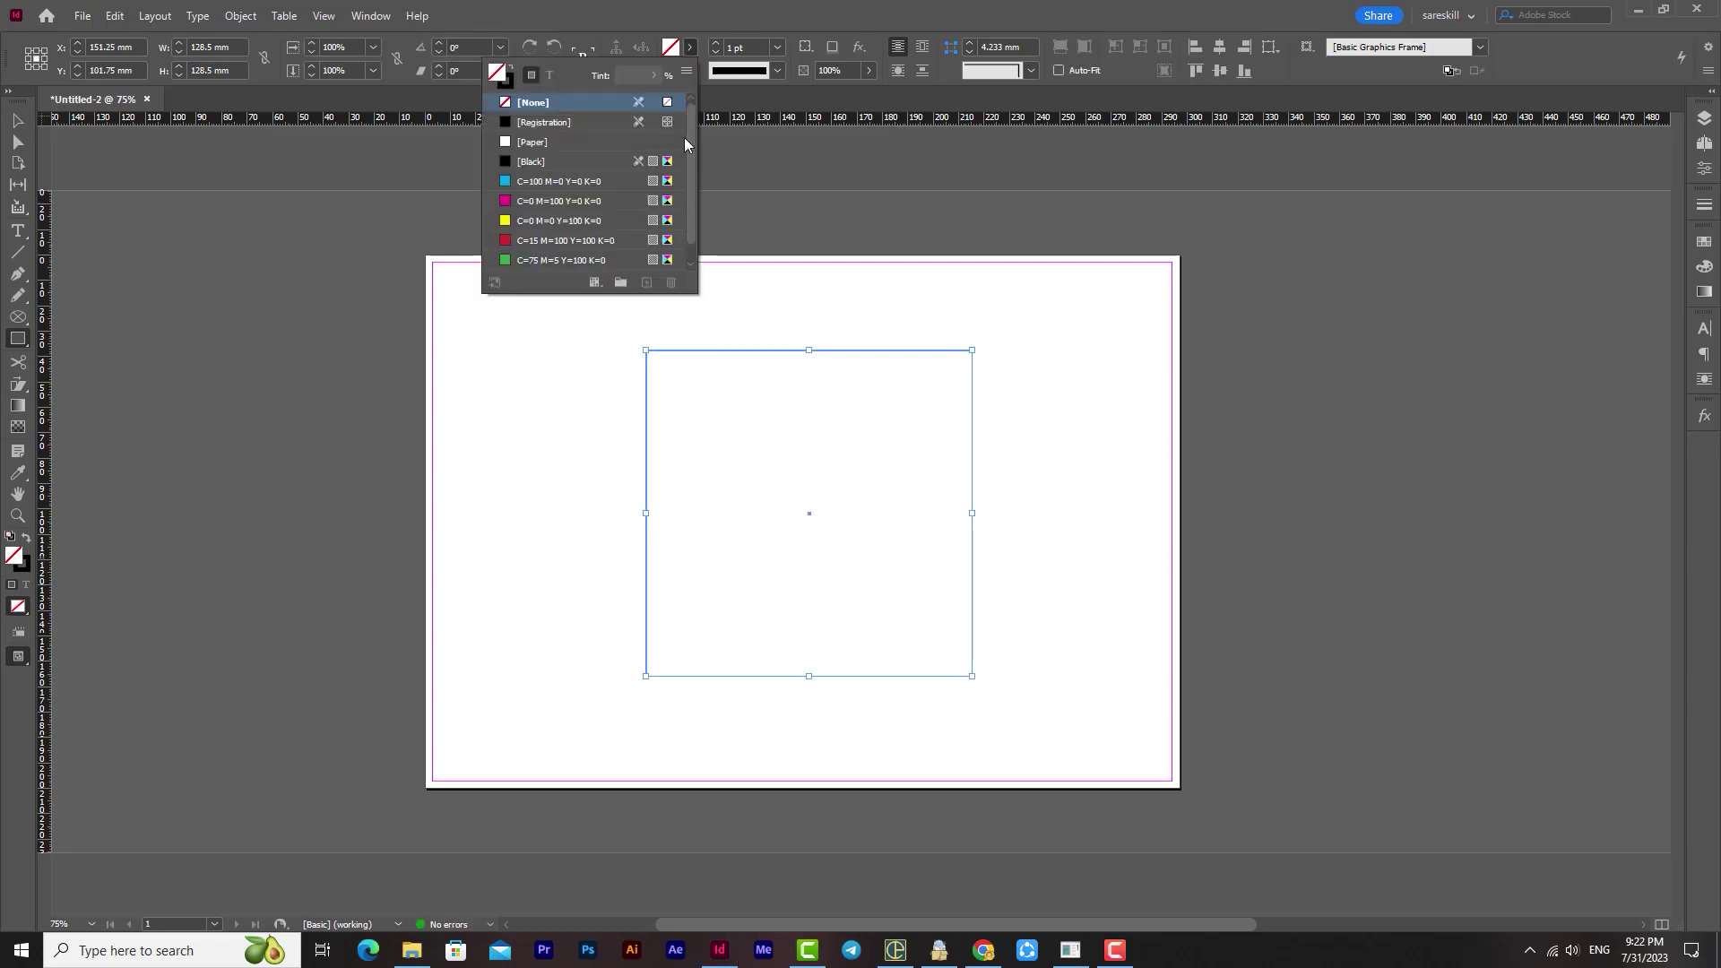
click(558, 260)
click(714, 42)
click(714, 42)
click(715, 42)
click(17, 120)
drag(825, 595, 791, 580)
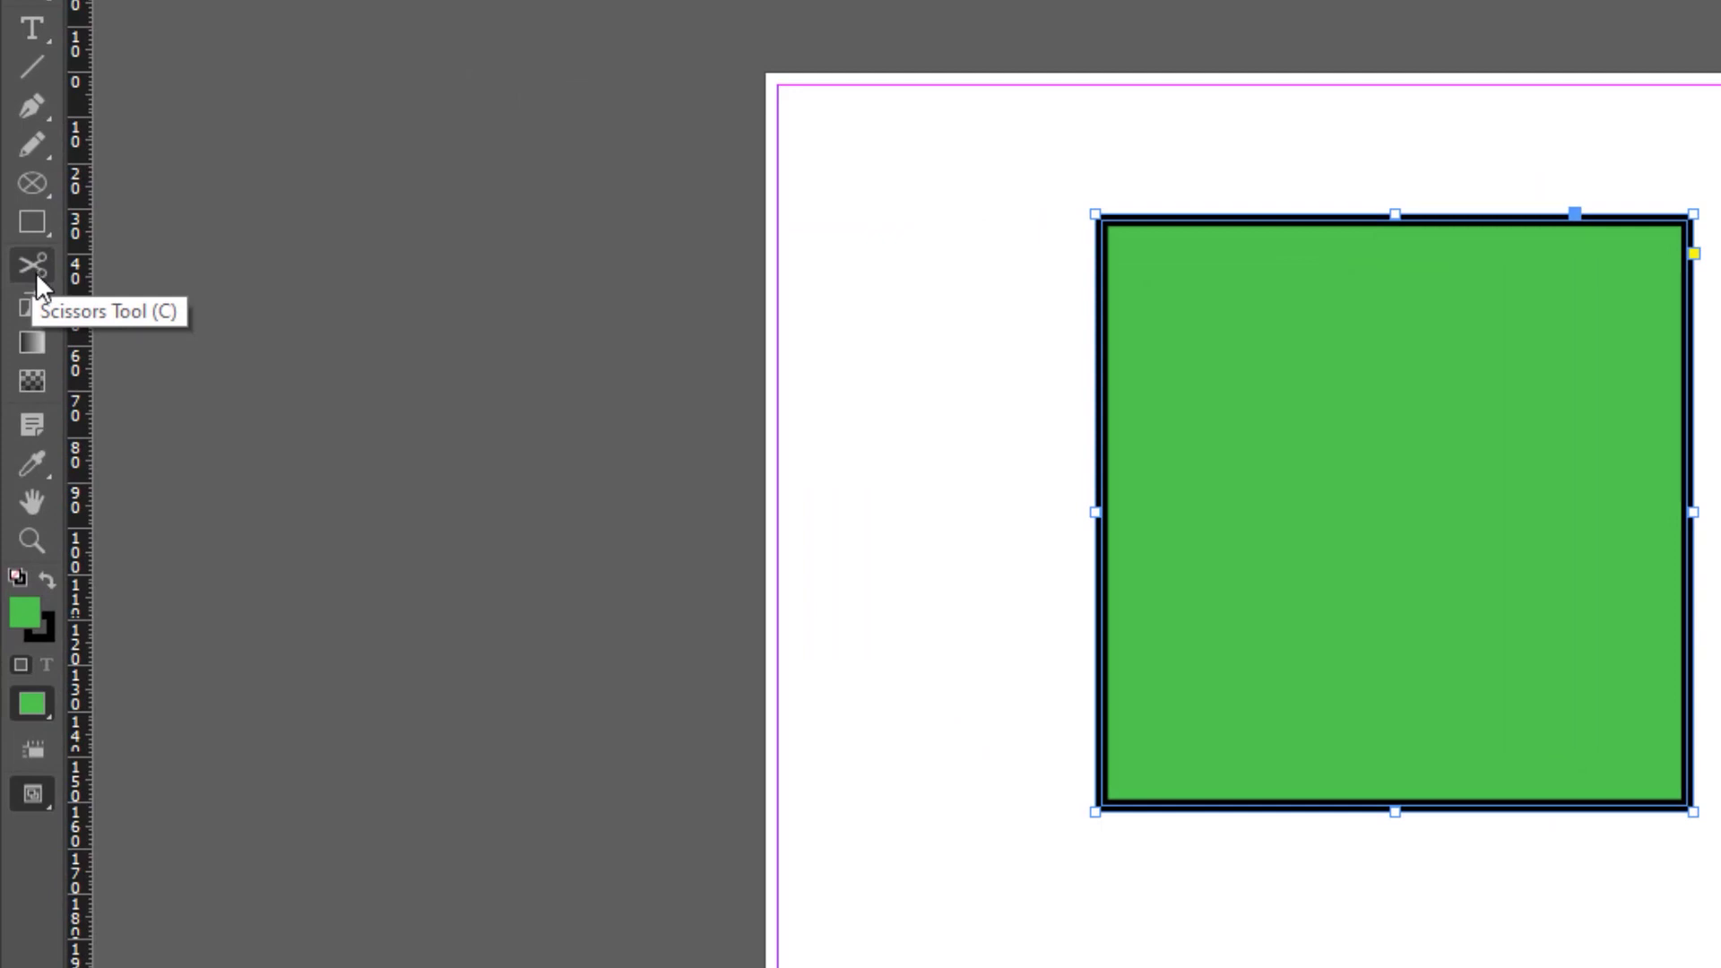
- Cut the square into two halves with the Scissors tool at the middle of its upper and lower edges
click(36, 272)
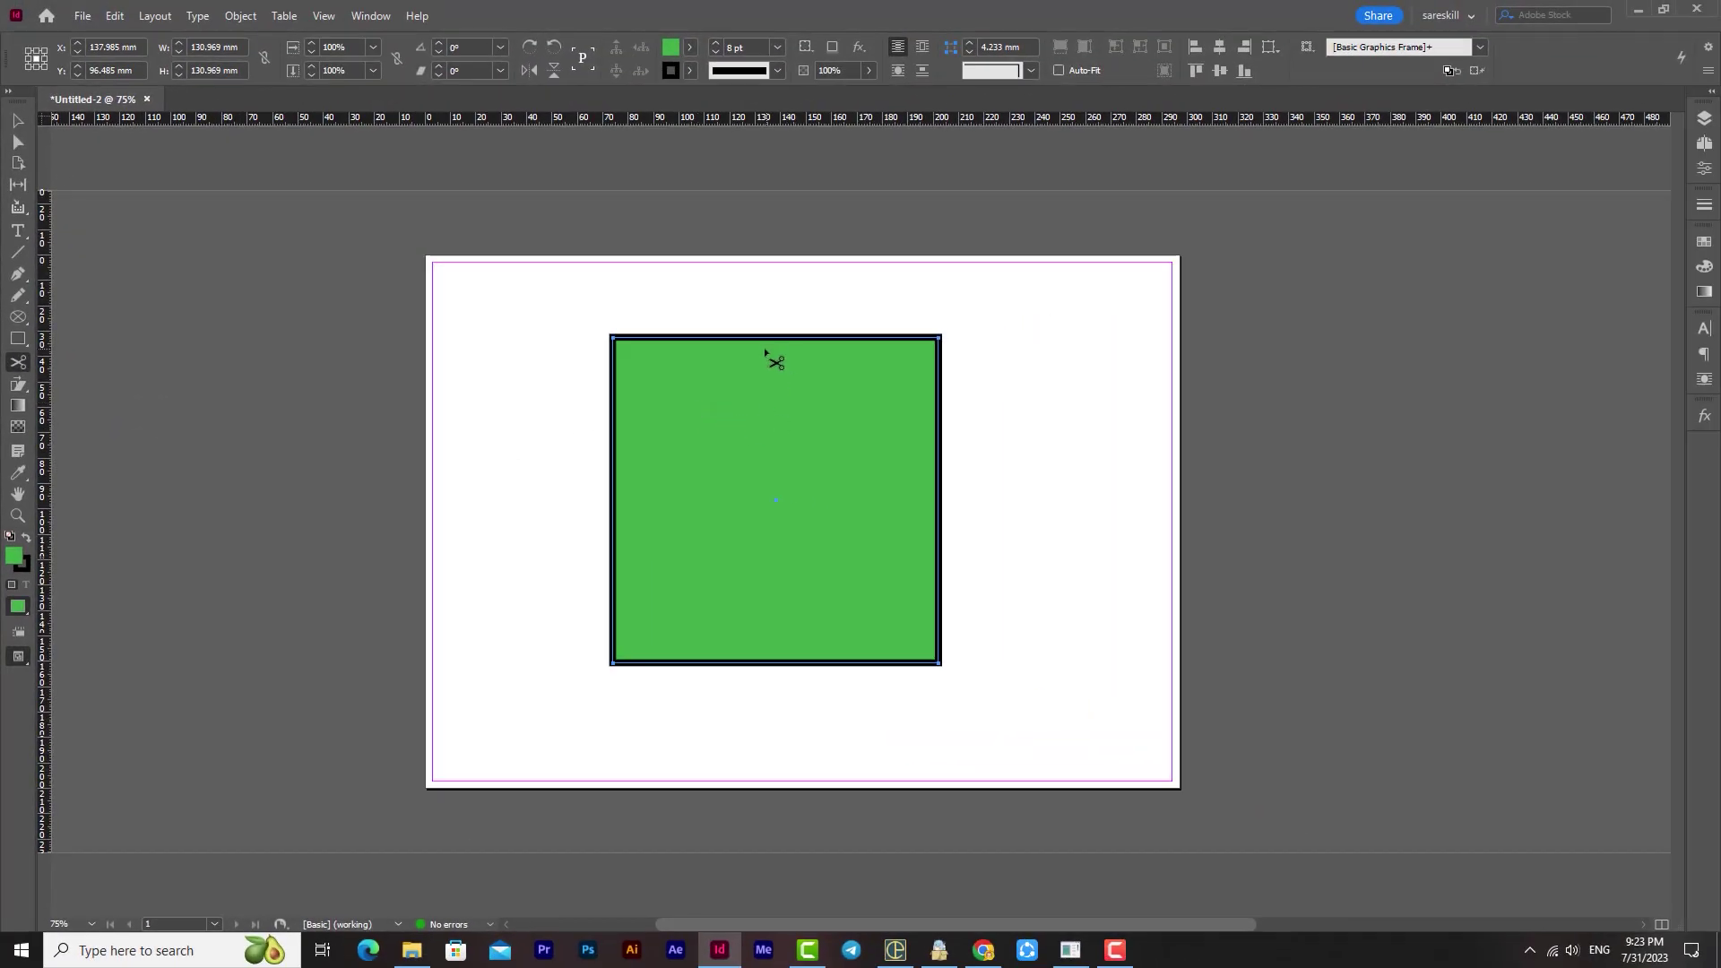
scroll(776, 362, up, 2)
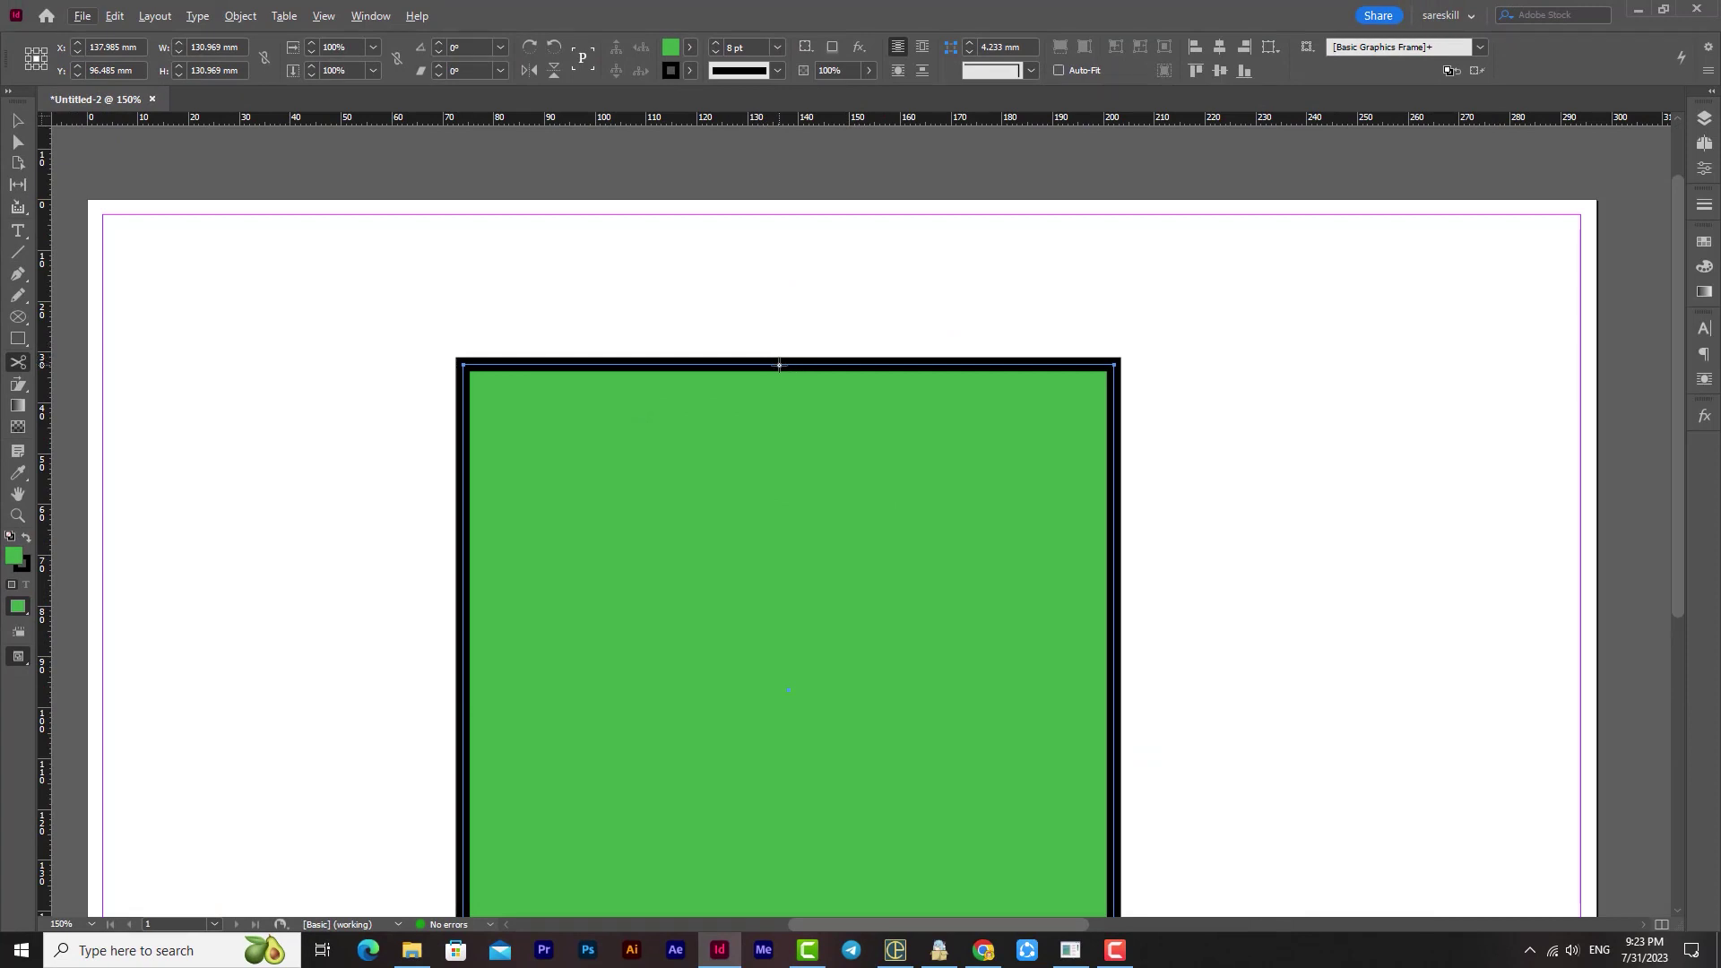
click(803, 365)
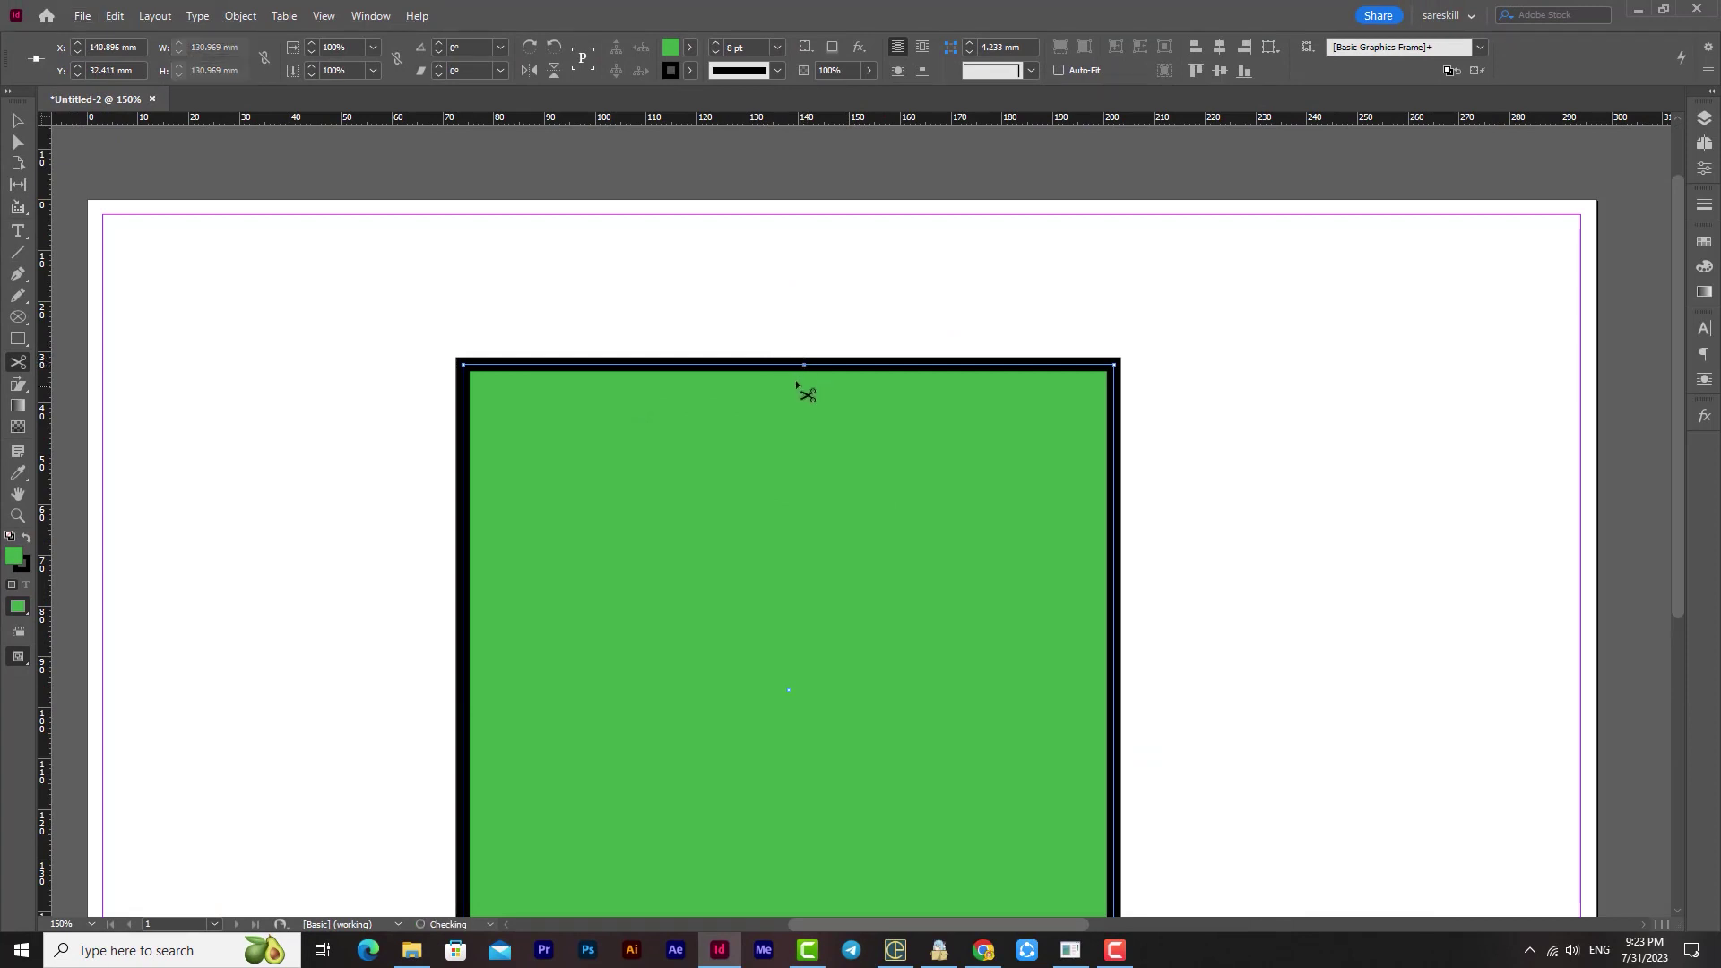
scroll(860, 600, down, 1)
scroll(859, 599, down, 2)
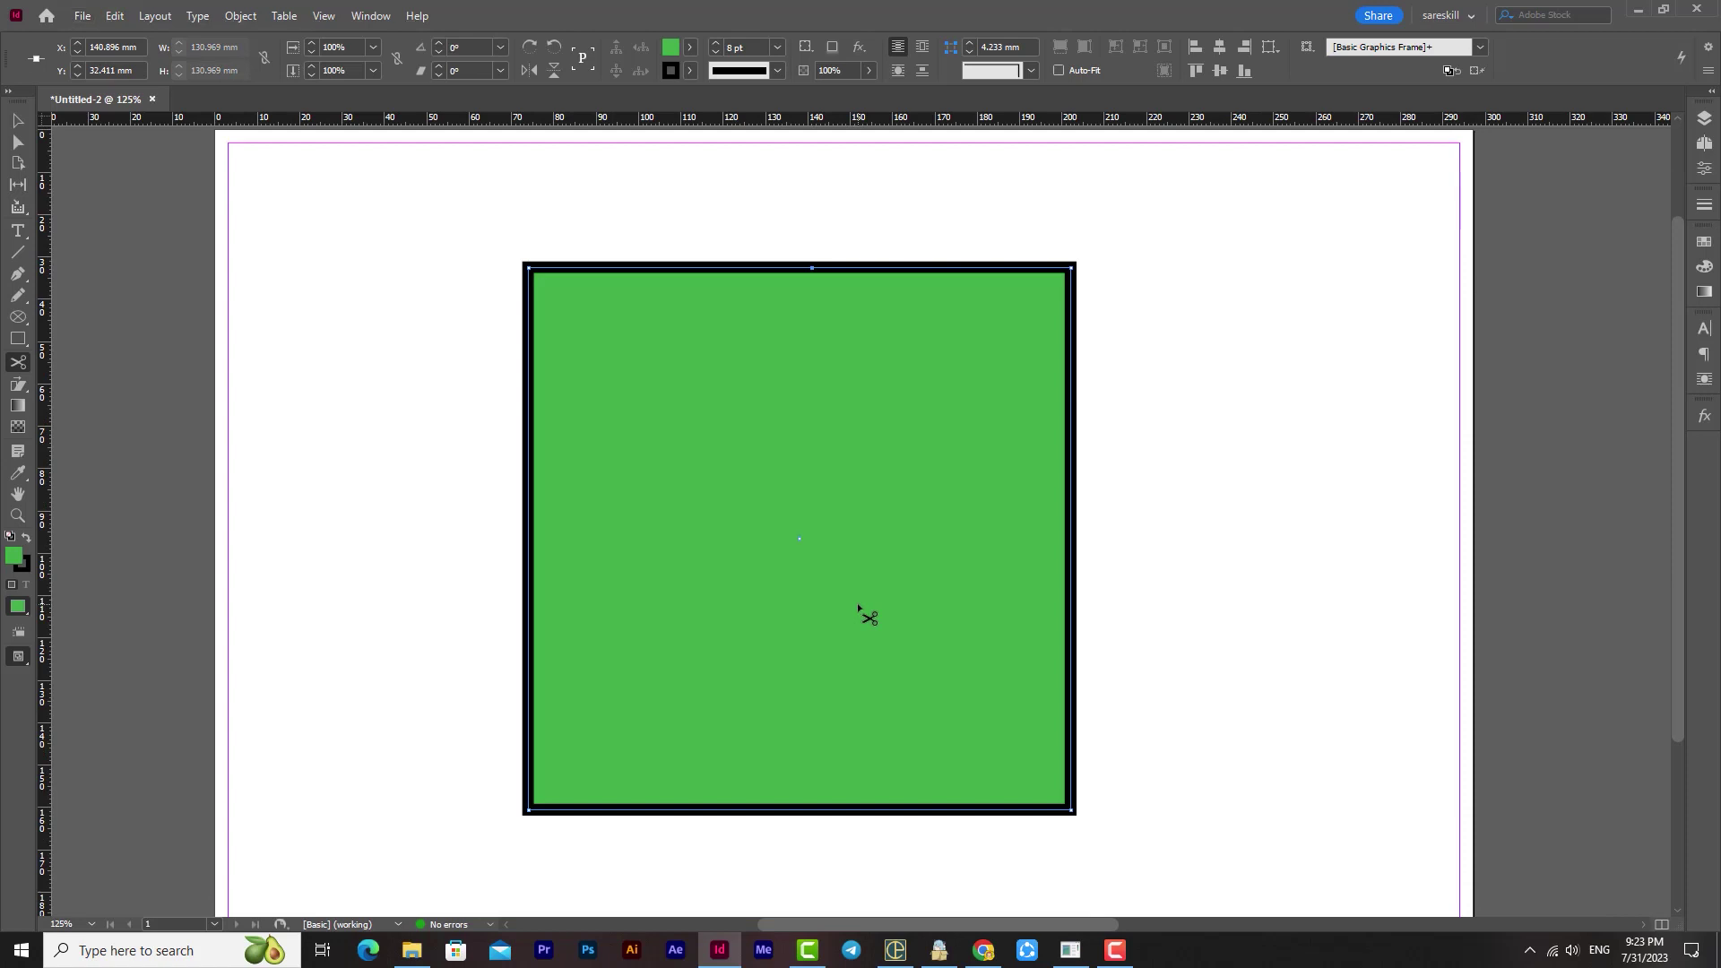
click(803, 812)
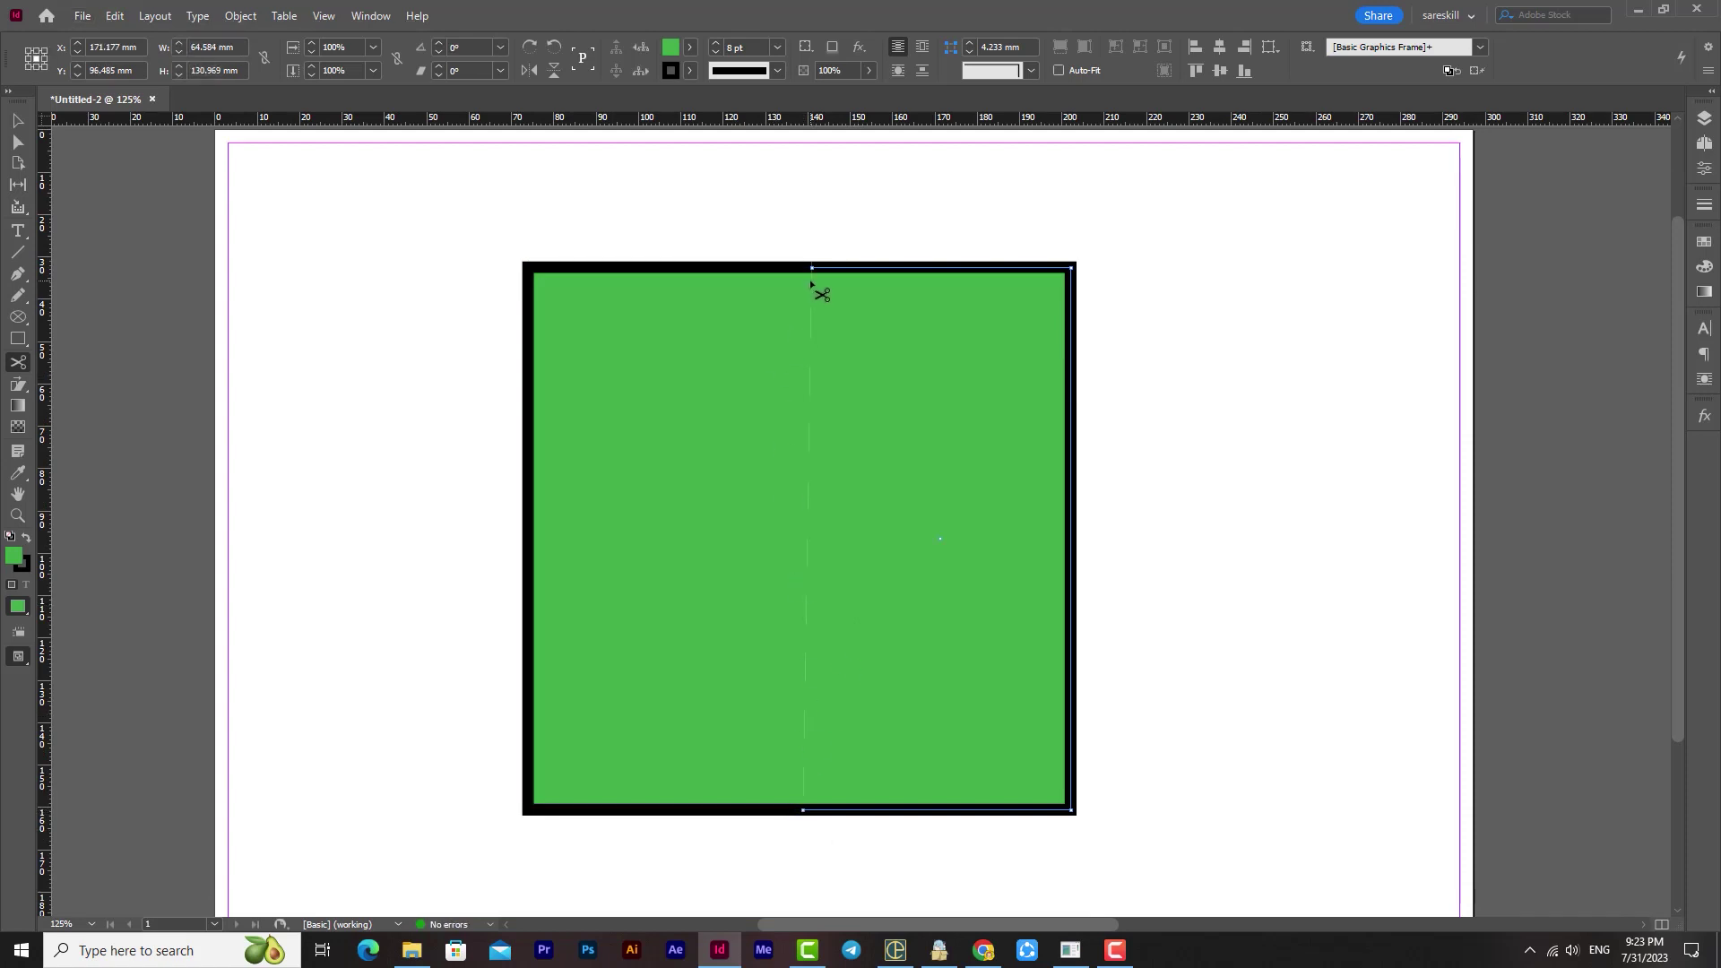
- Move the right half of the cut square about 15 mm to the right, away from the left half
scroll(812, 268, up, 3)
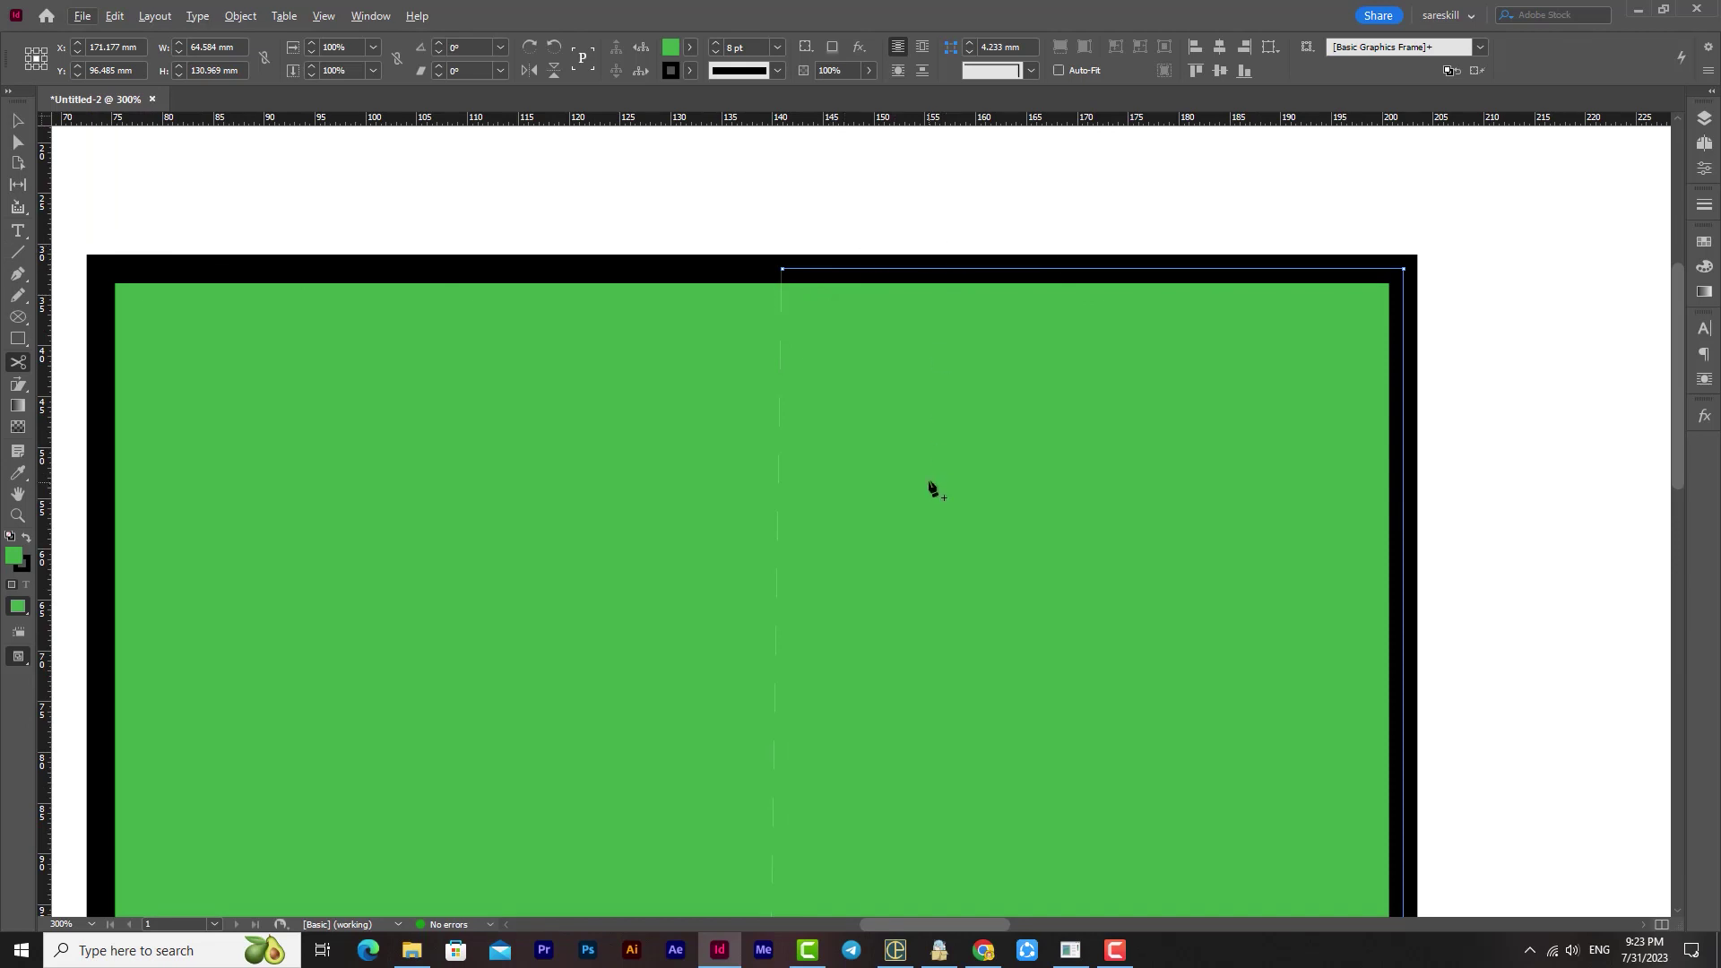
scroll(929, 486, down, 3)
key(v)
drag(928, 503, 997, 530)
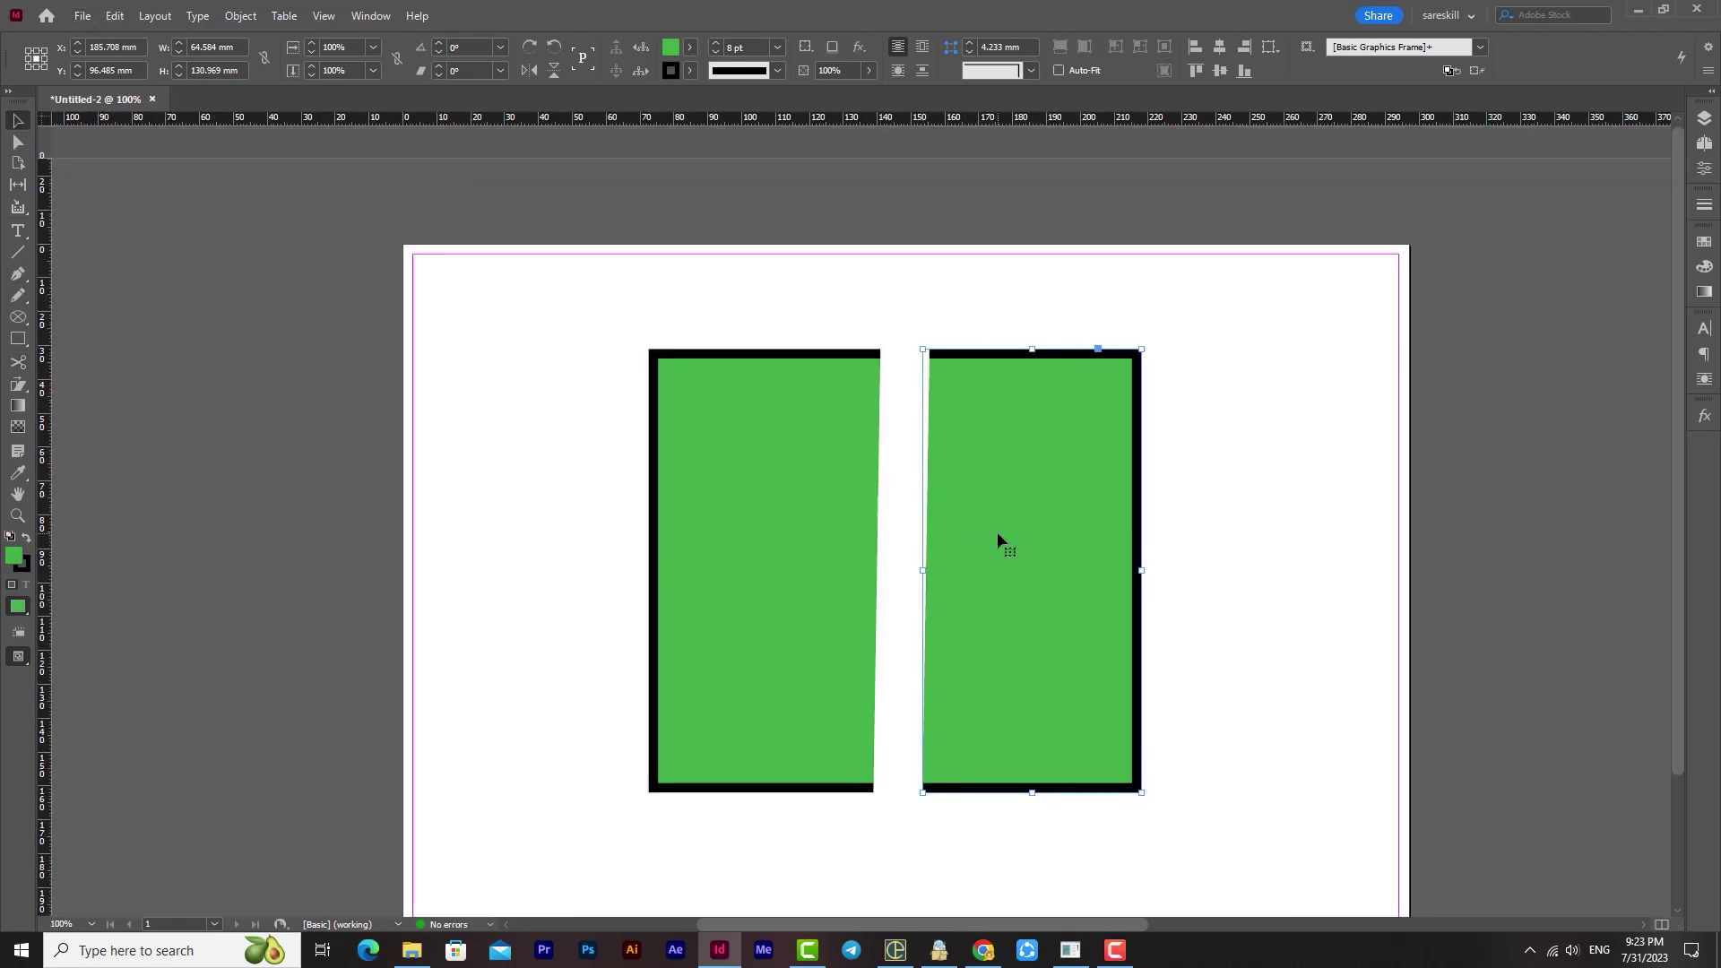
- Cut the right half on its upper and right edges and the left half on its left, upper and lower edges with the Scissors tool
click(17, 361)
click(1069, 354)
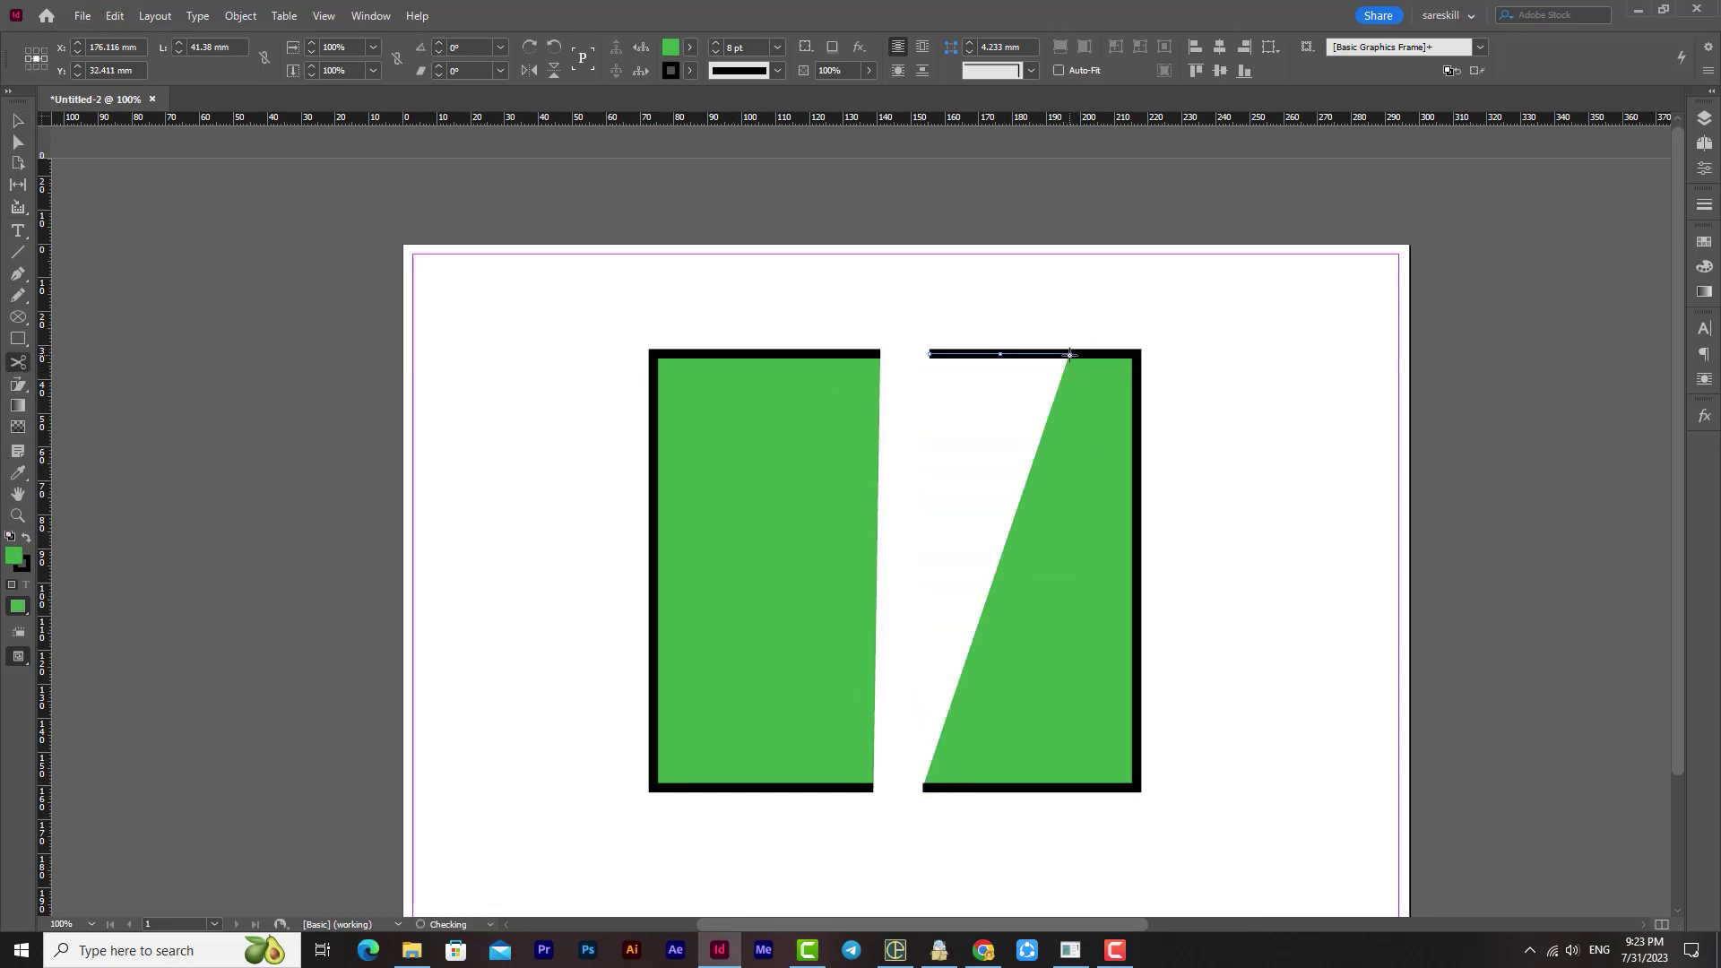
click(1138, 606)
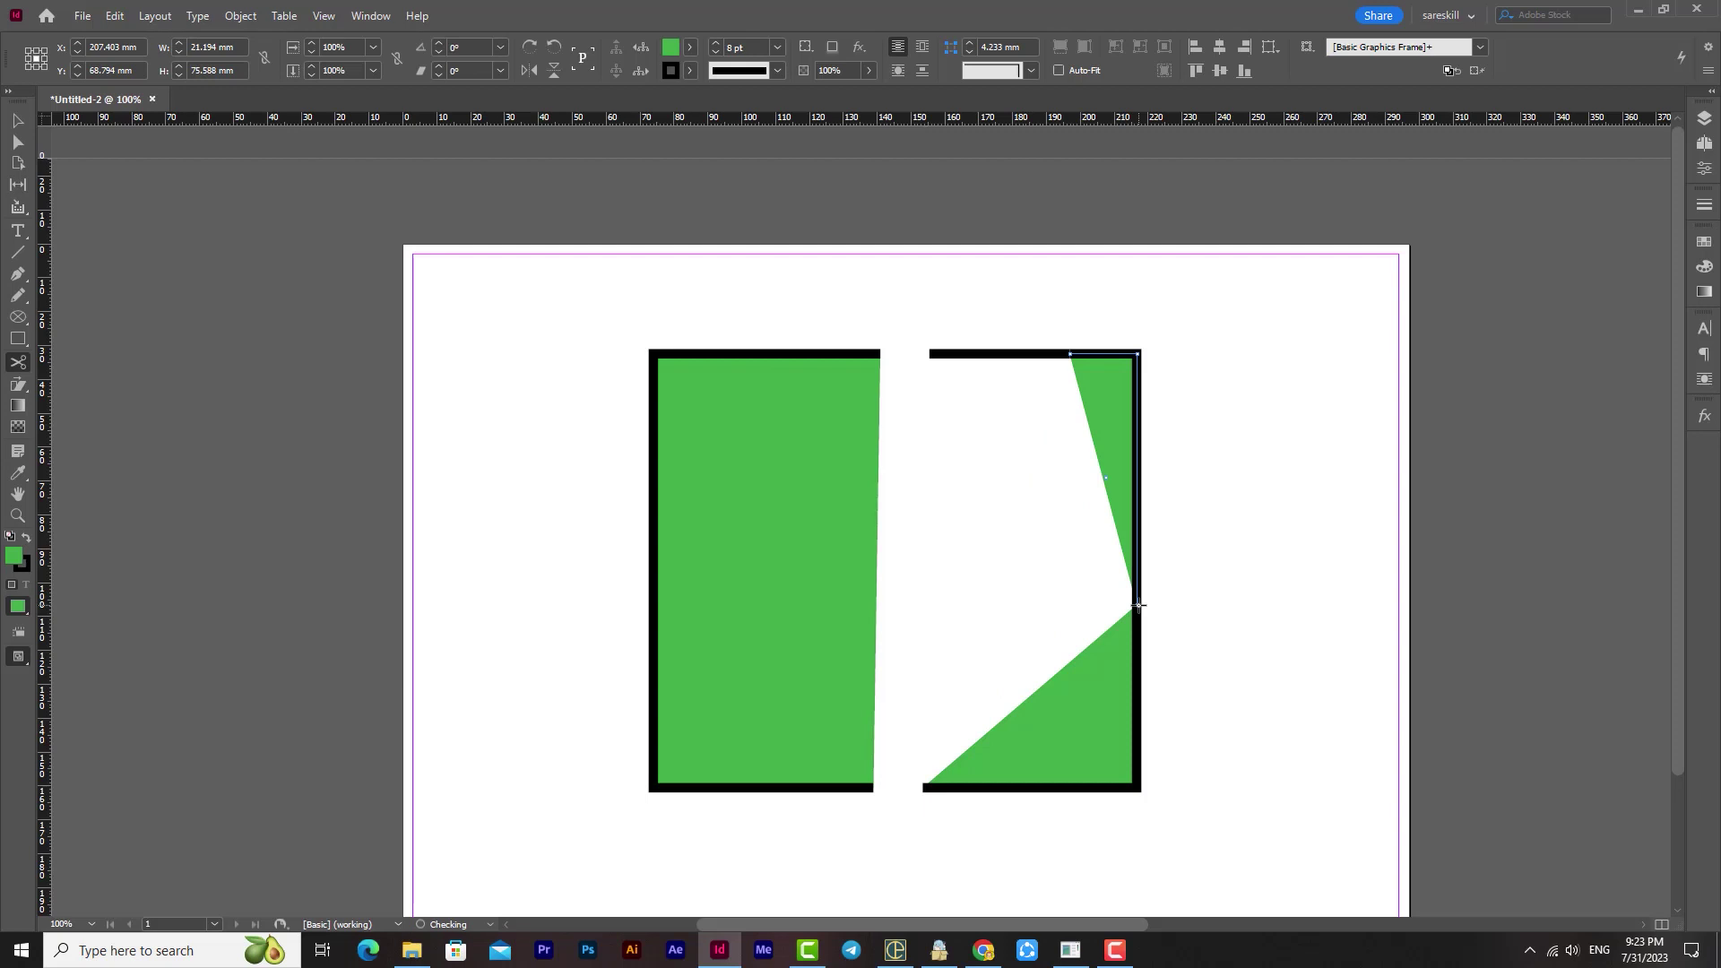
click(651, 559)
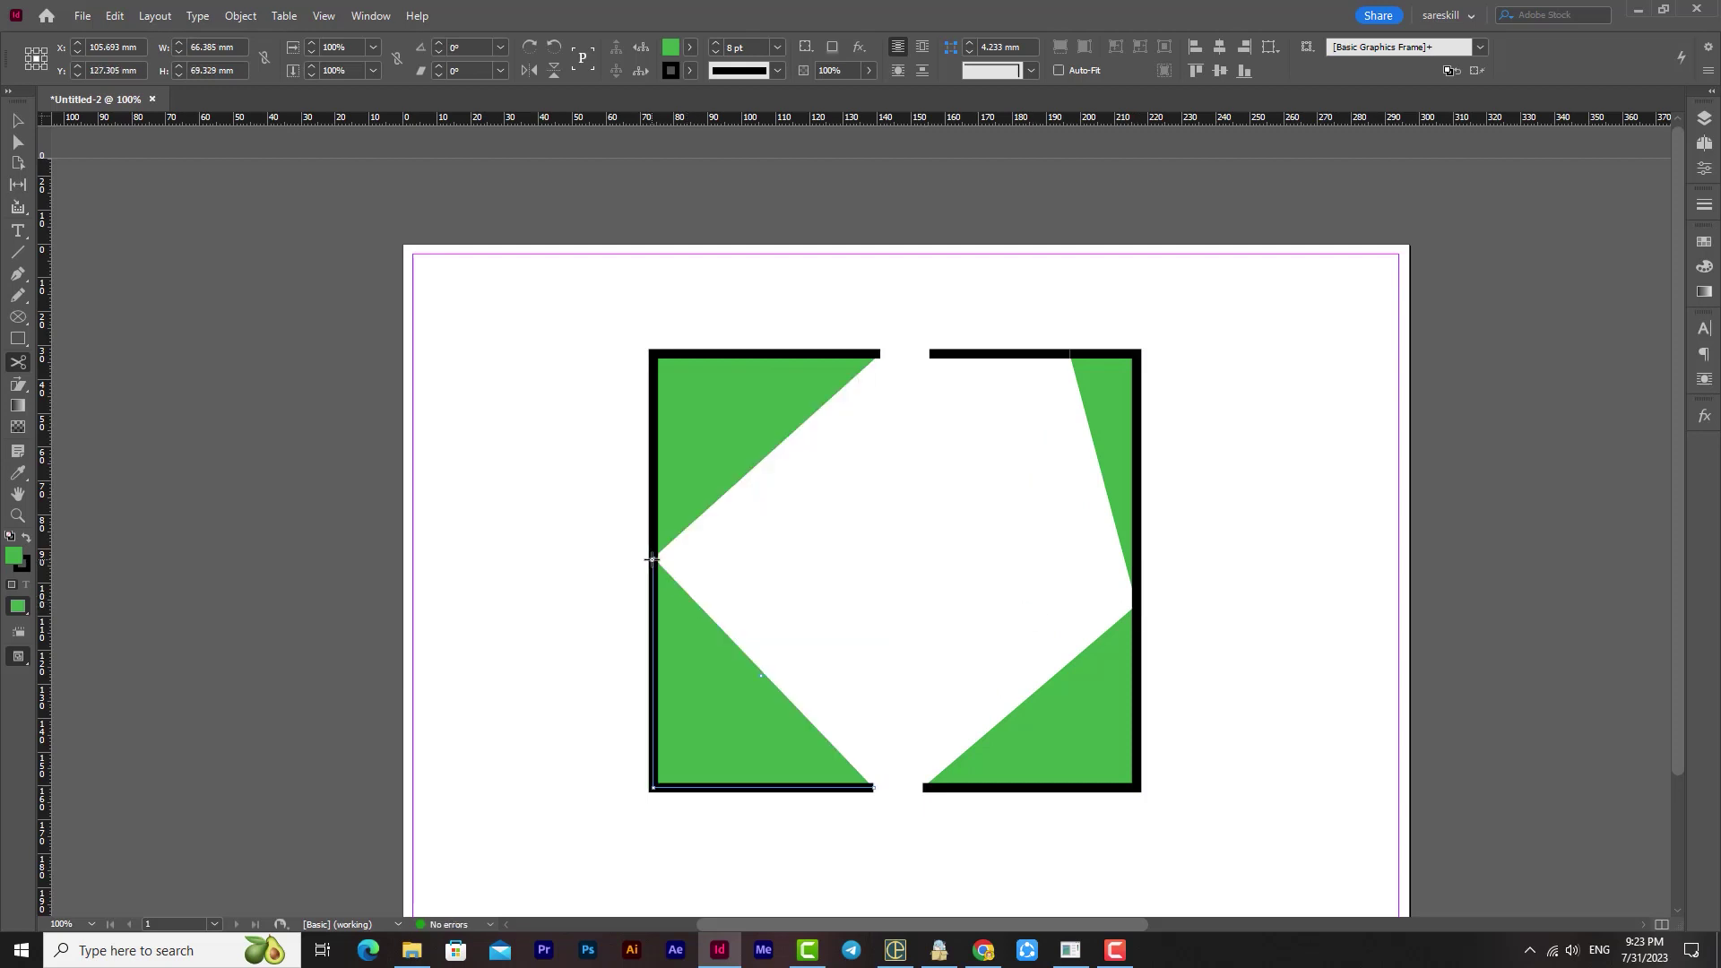
click(696, 354)
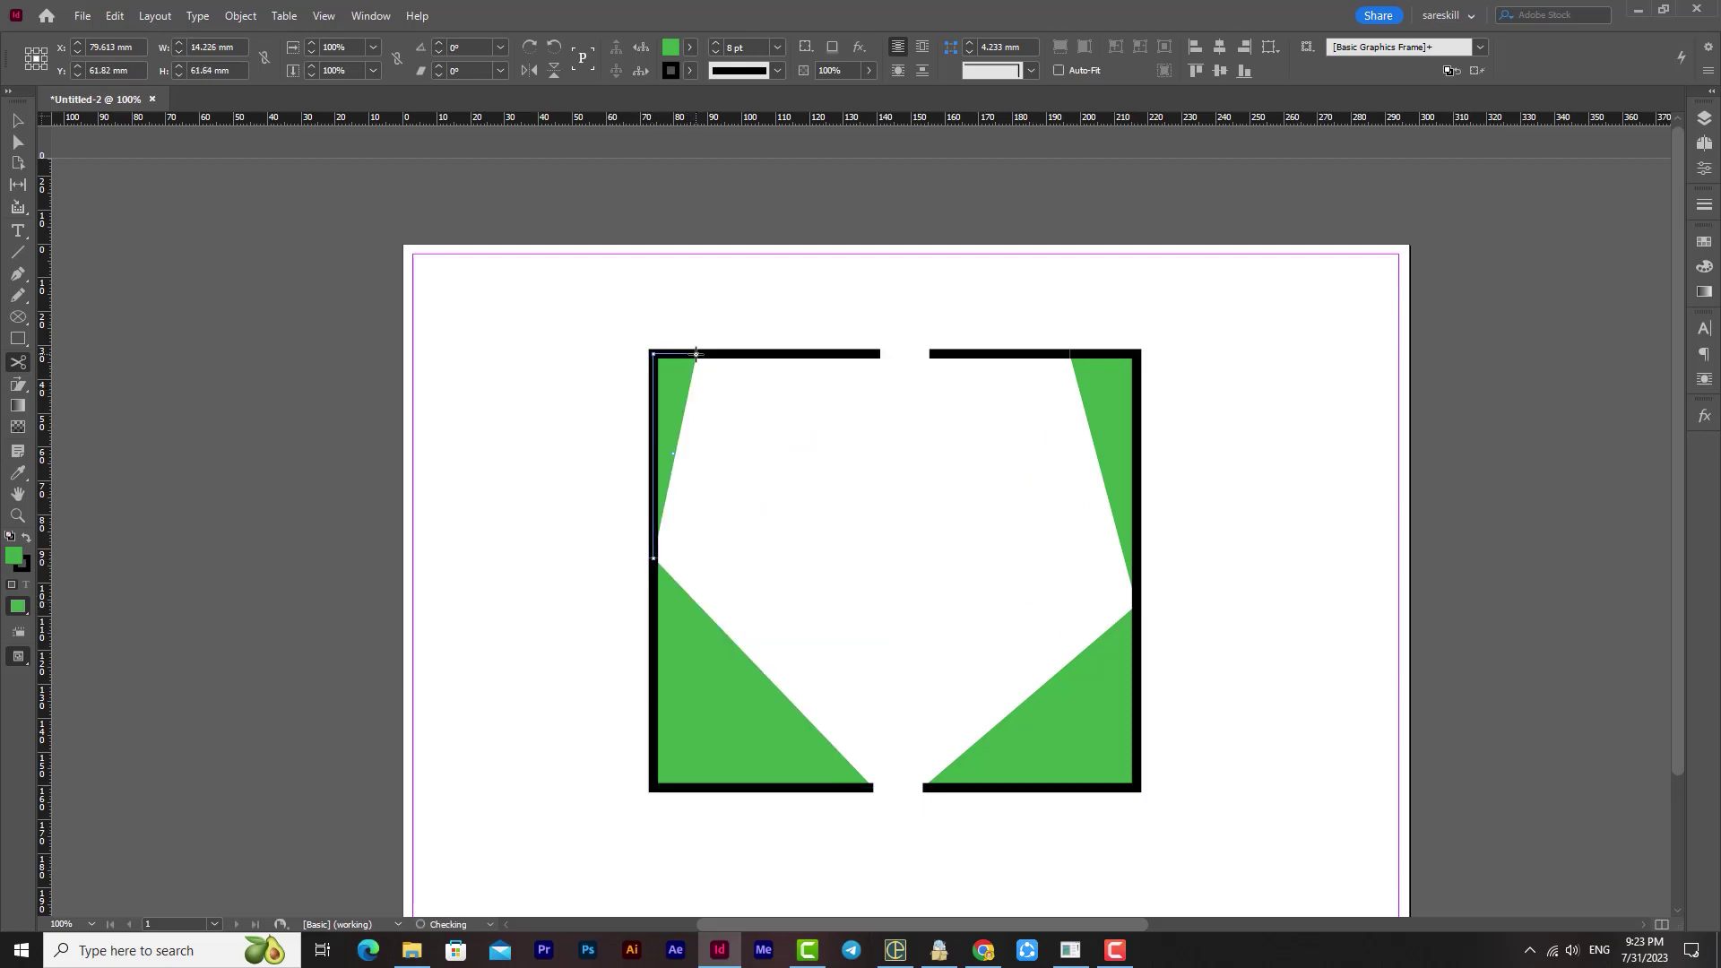
click(742, 787)
- Move the cut-off upper-left corner piece away to the left of the other pieces
key(v)
click(684, 443)
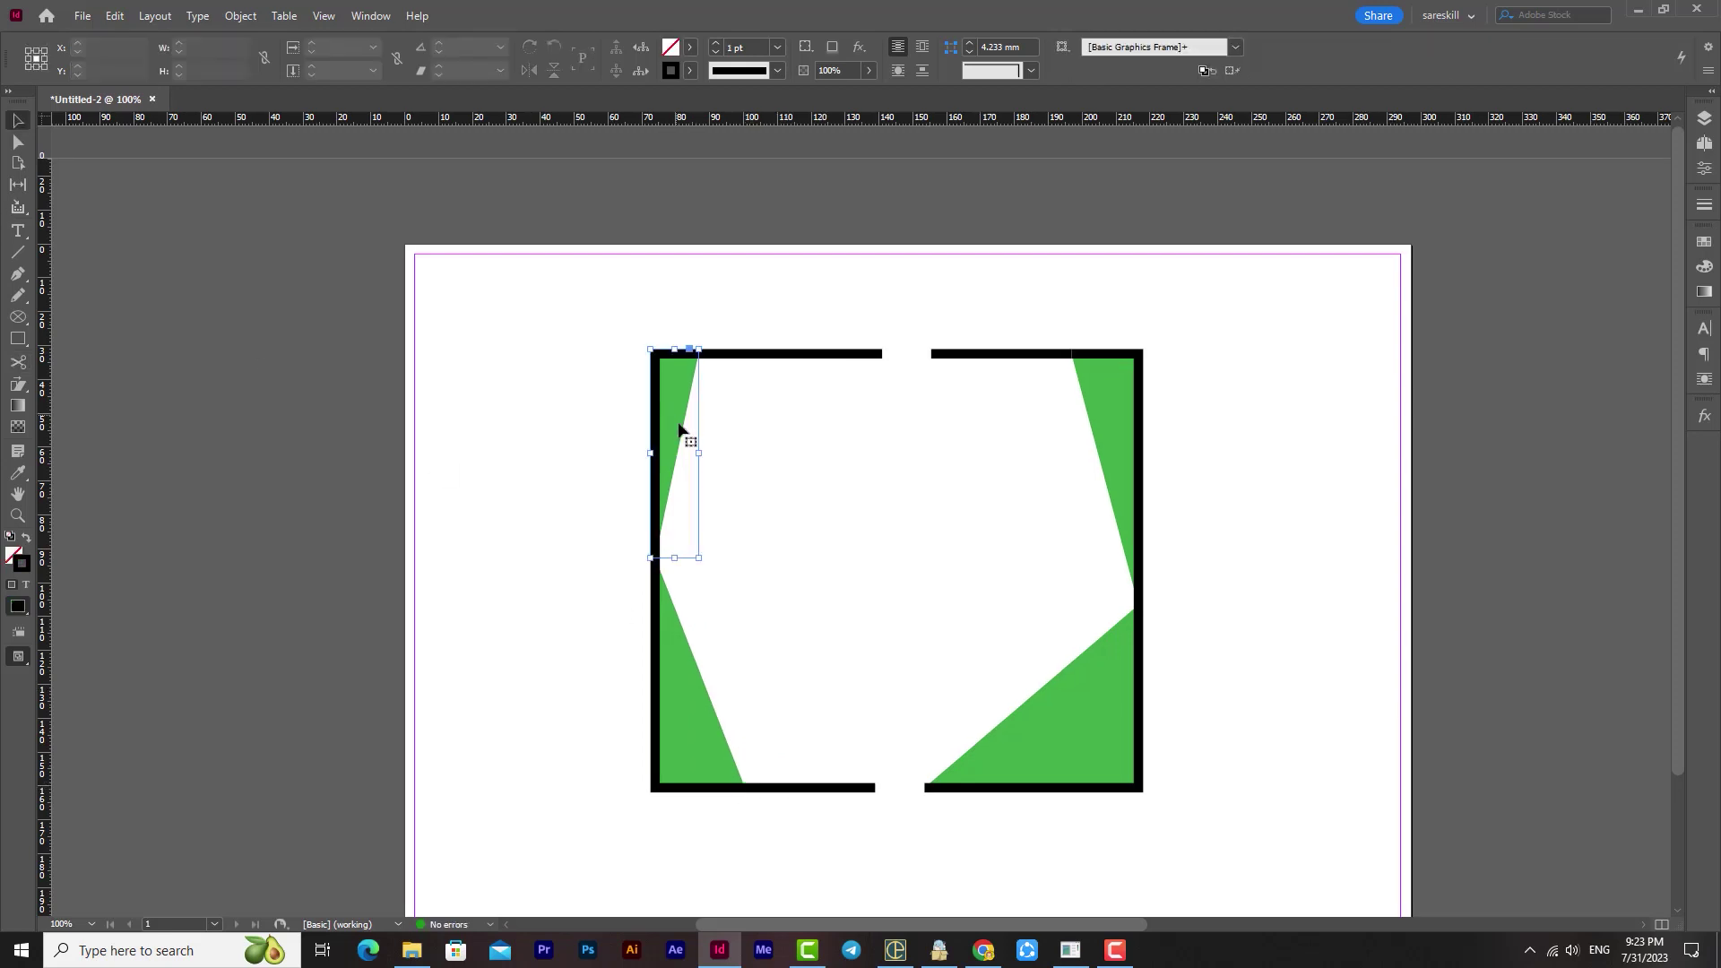
scroll(684, 453, up, 1)
drag(683, 454, 453, 412)
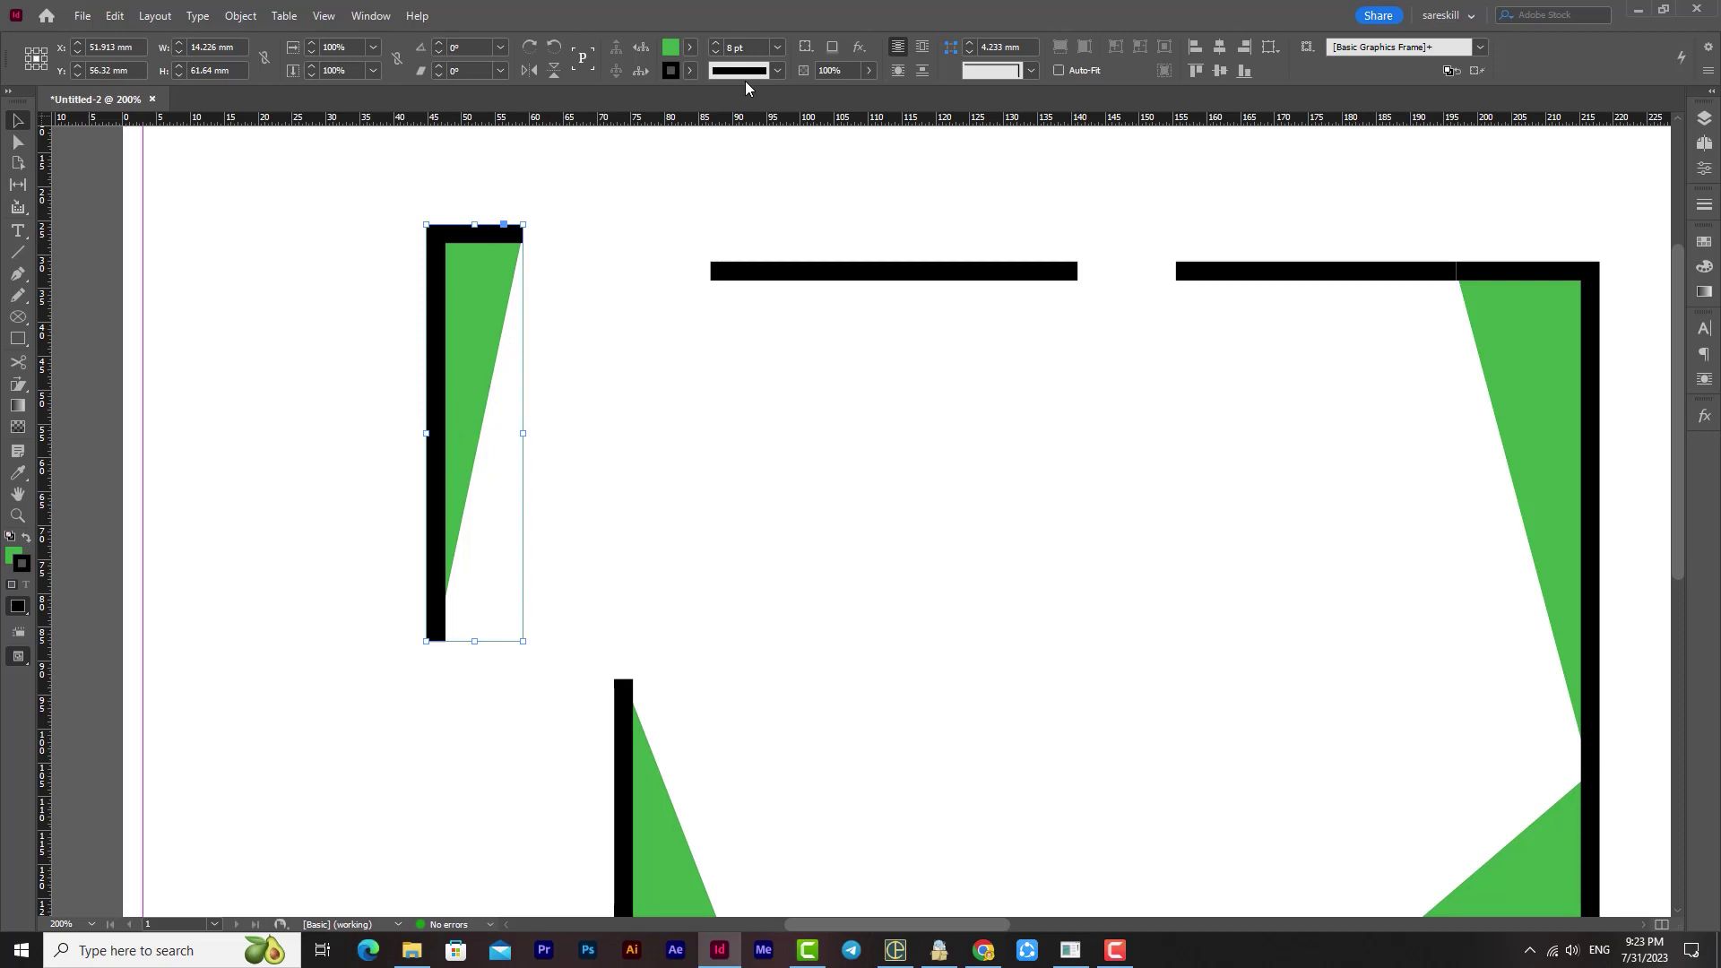
- Set the separated corner piece's stroke to 1 pt and deselect it
click(715, 52)
click(715, 52)
click(715, 52)
click(715, 52)
click(715, 52)
click(715, 52)
click(715, 52)
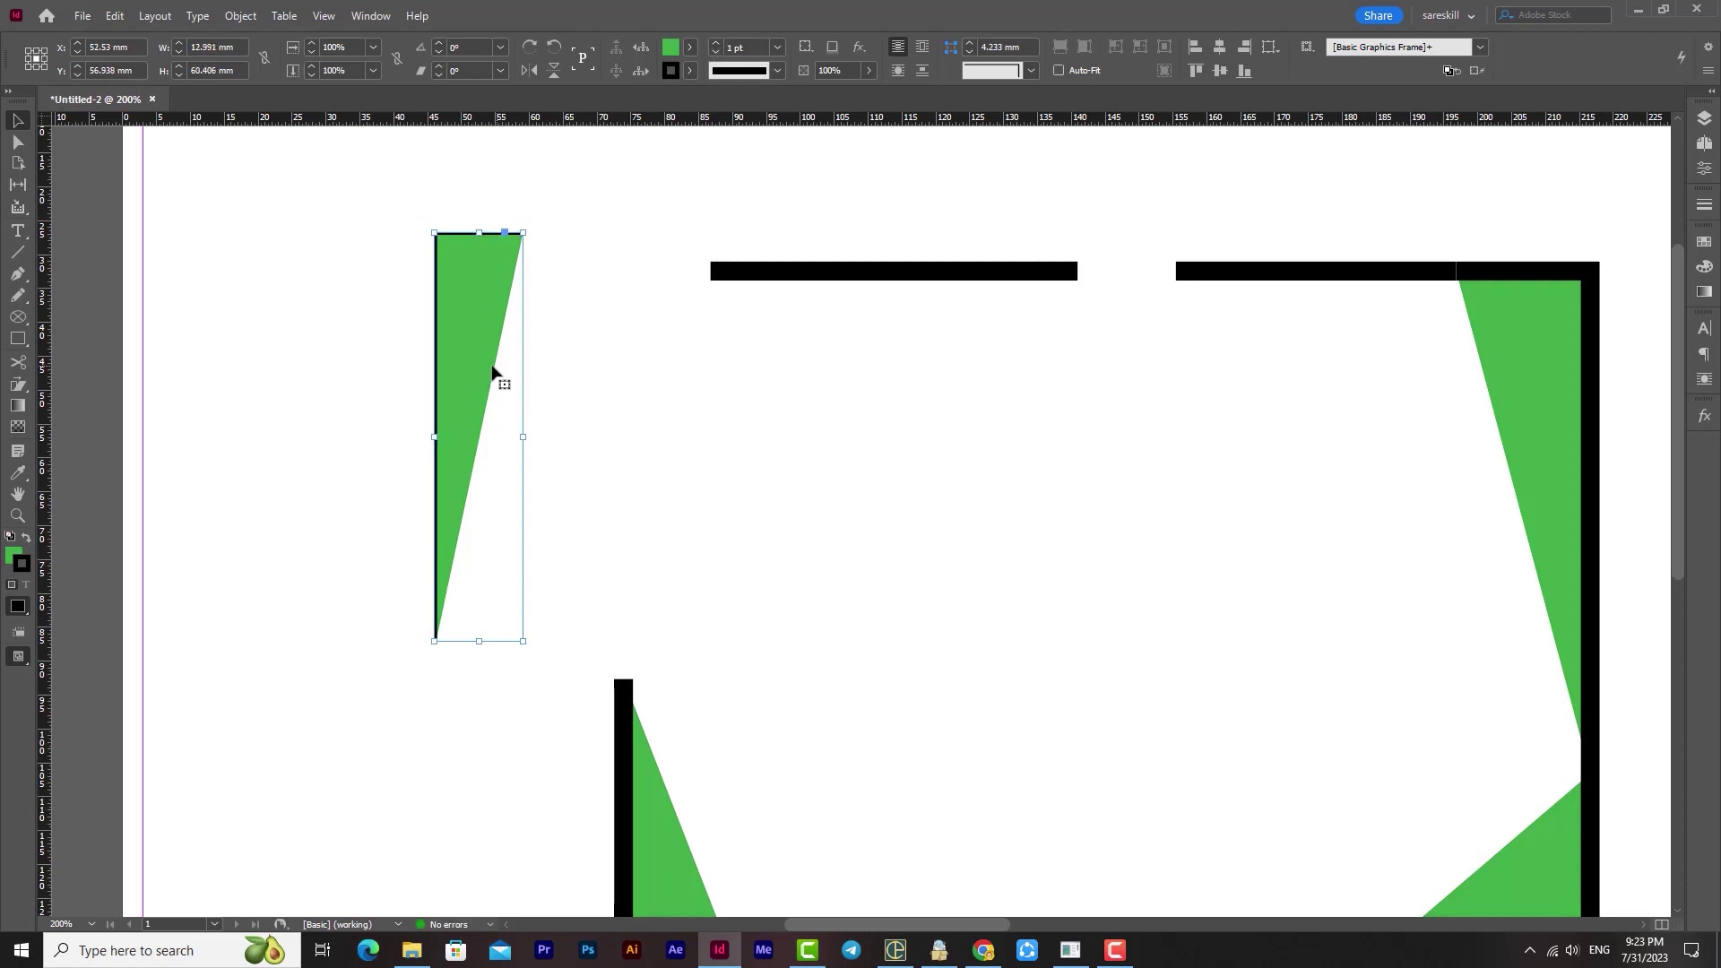
click(566, 365)
- Close the corner piece's open diagonal side with the Pen tool by joining its upper-right and lower end points
scroll(492, 269, up, 1)
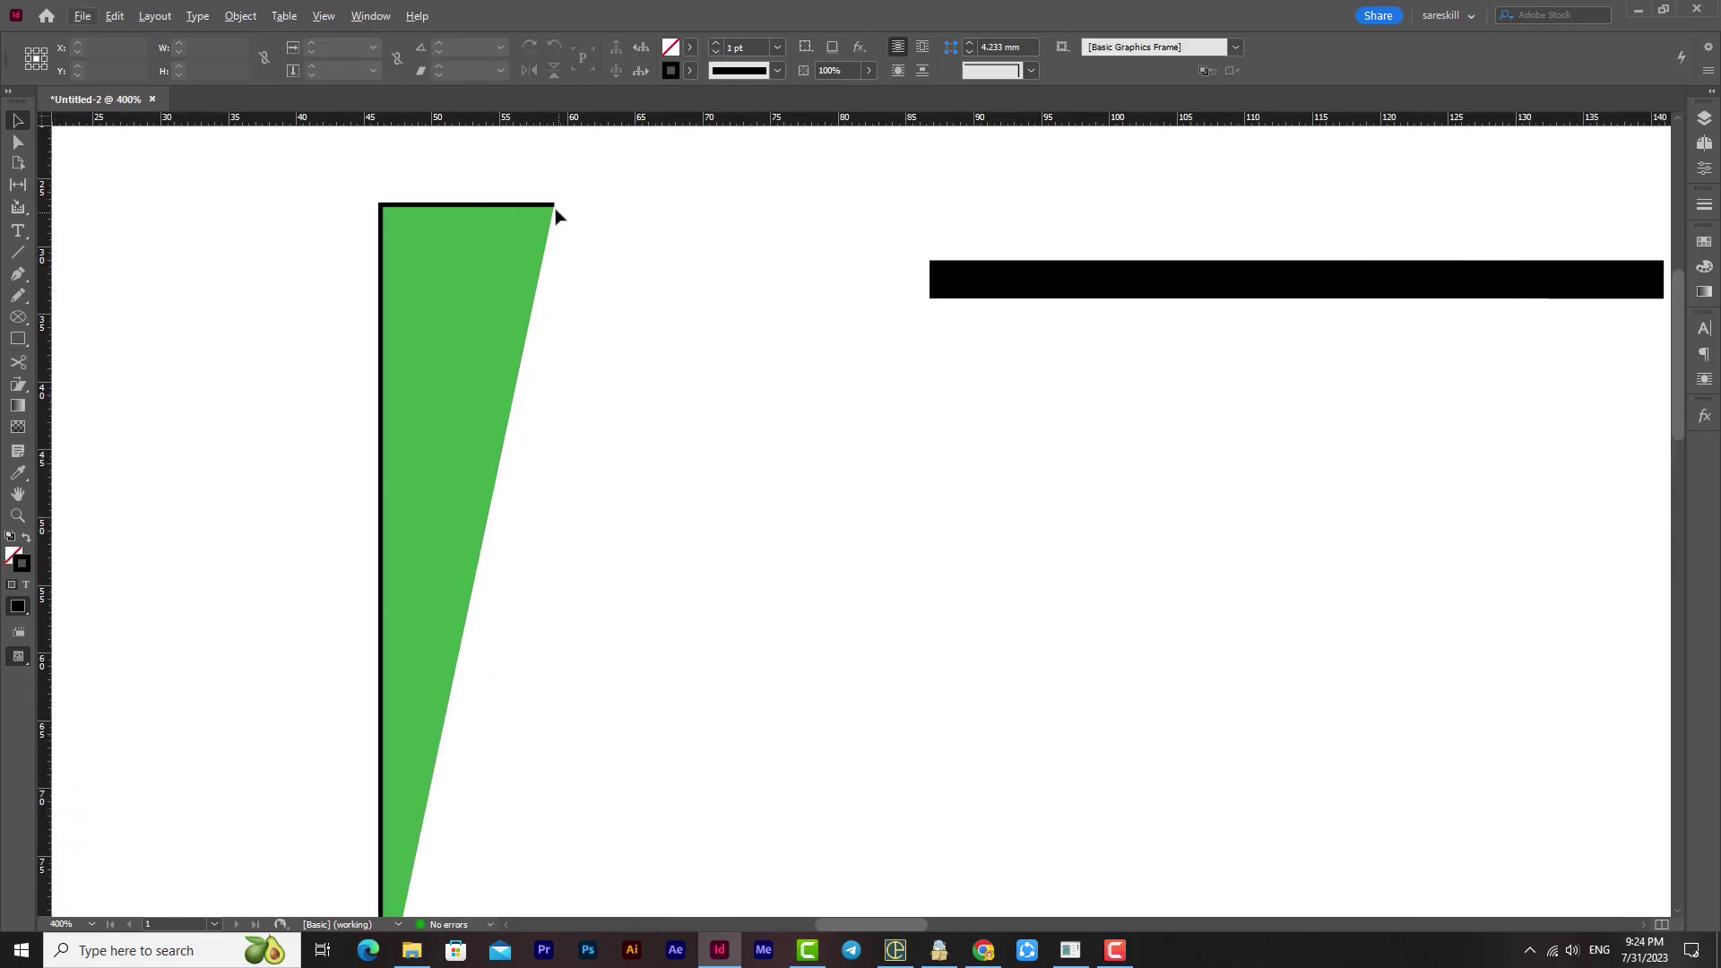
drag(460, 571, 491, 334)
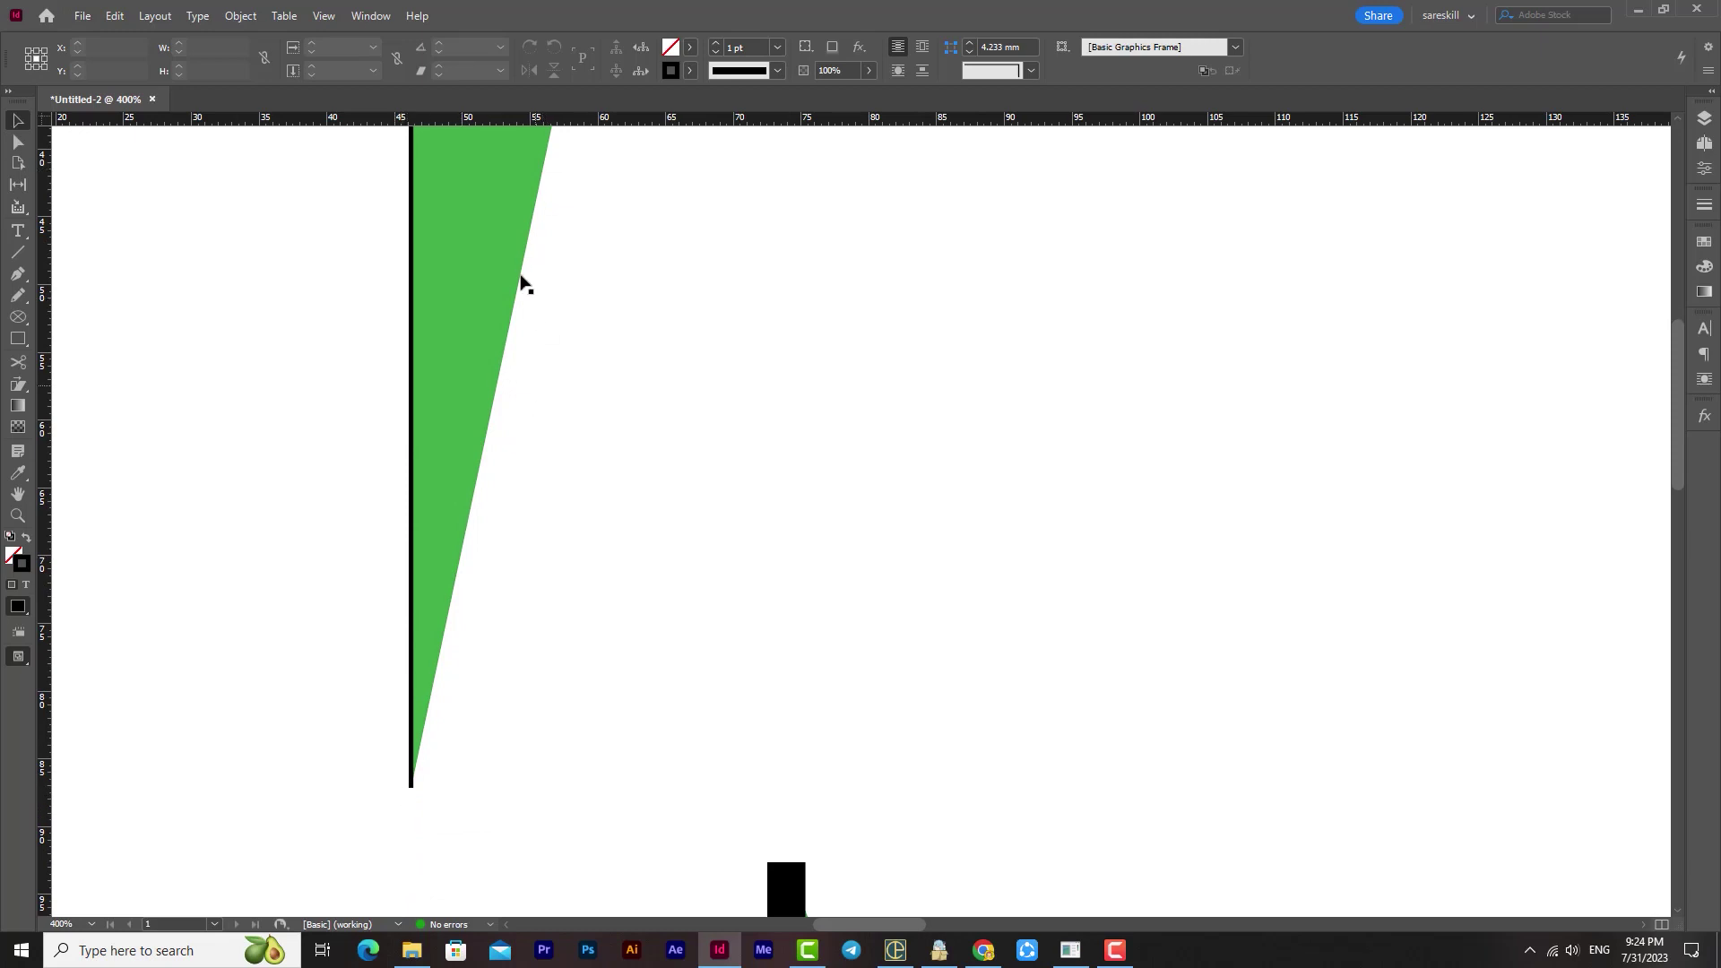
drag(508, 224, 504, 469)
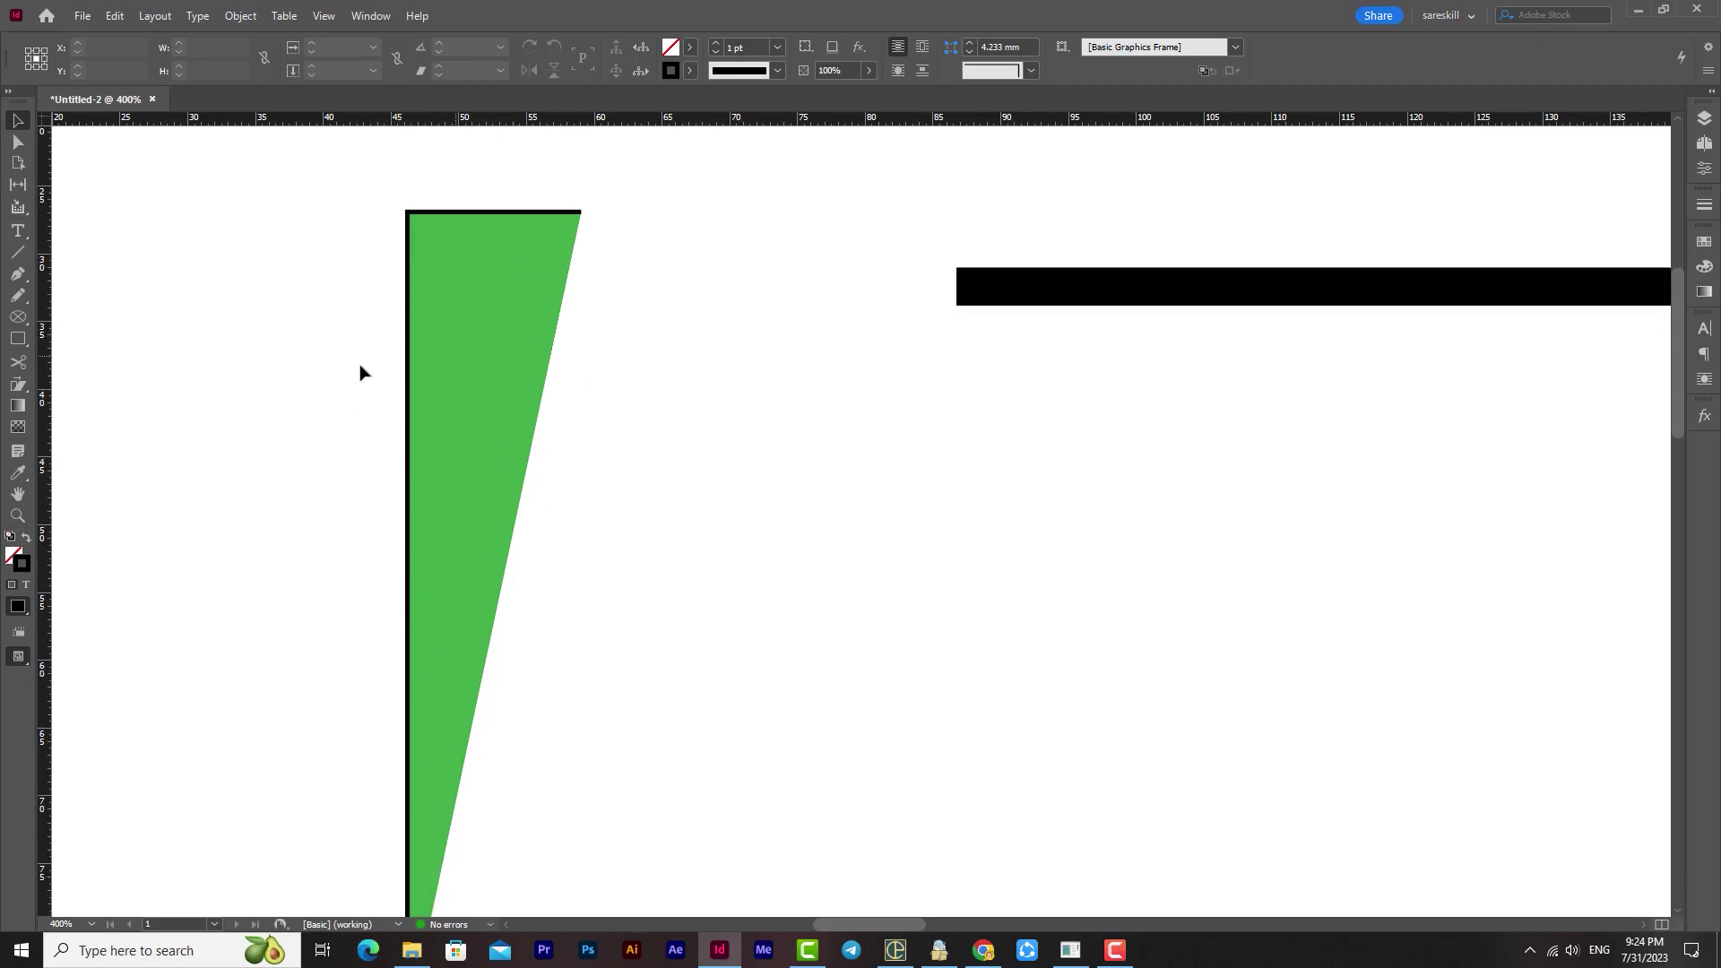
click(20, 285)
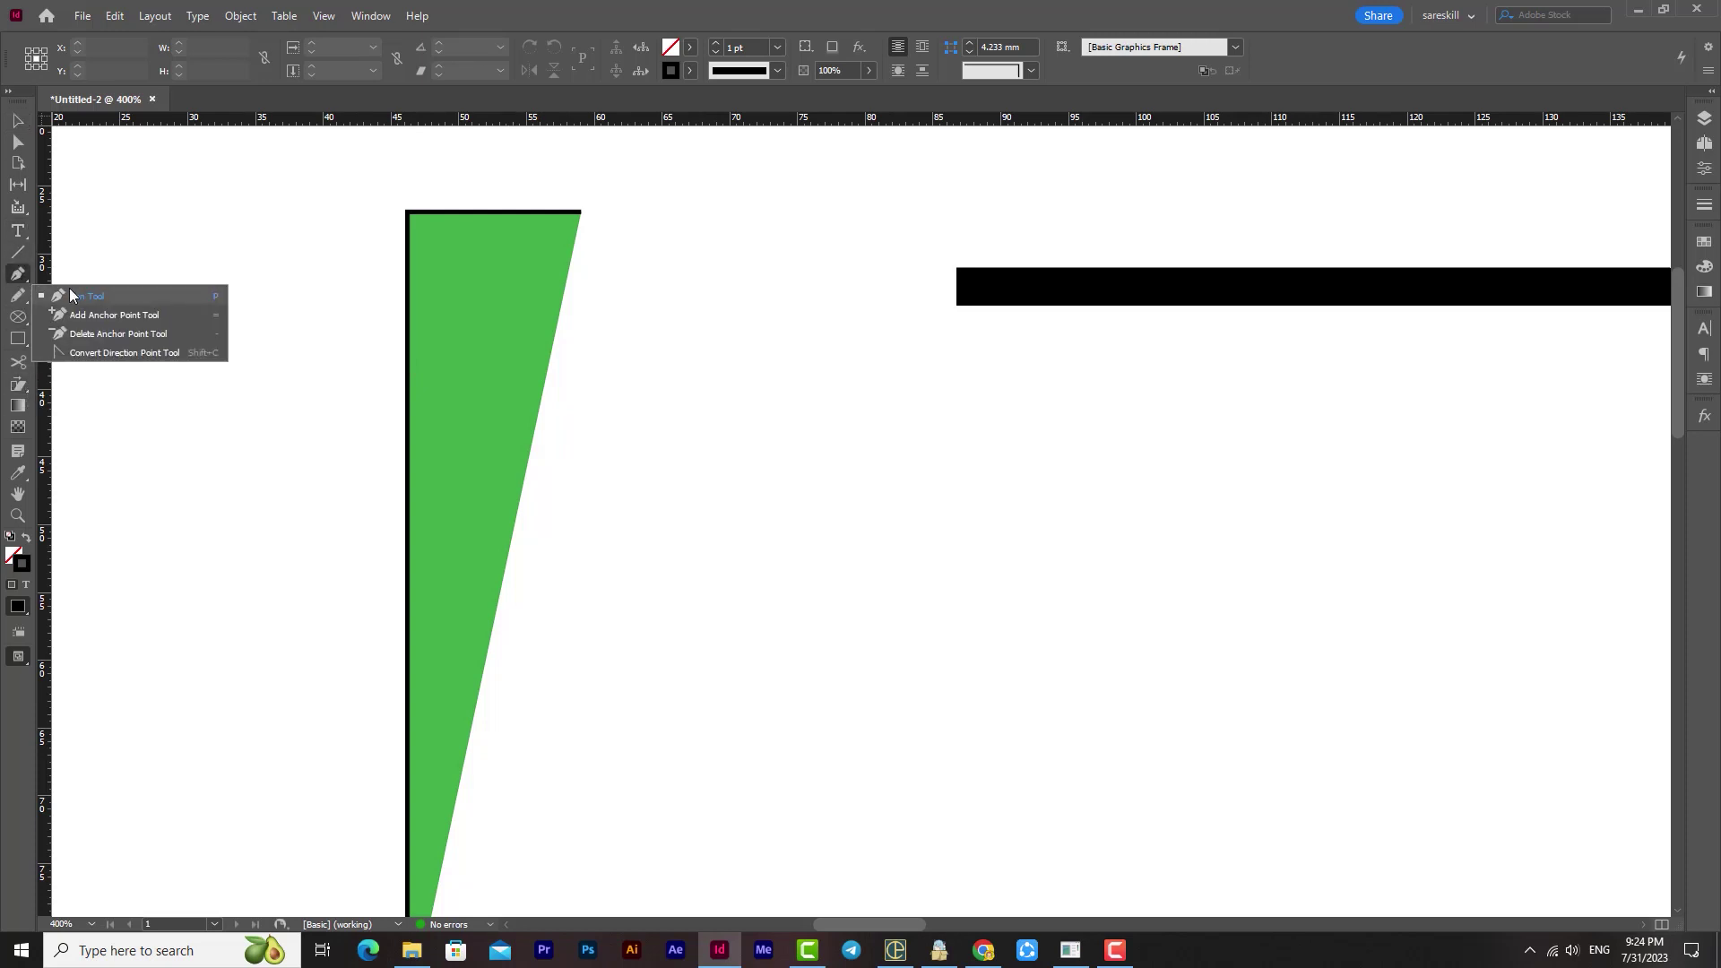
click(103, 302)
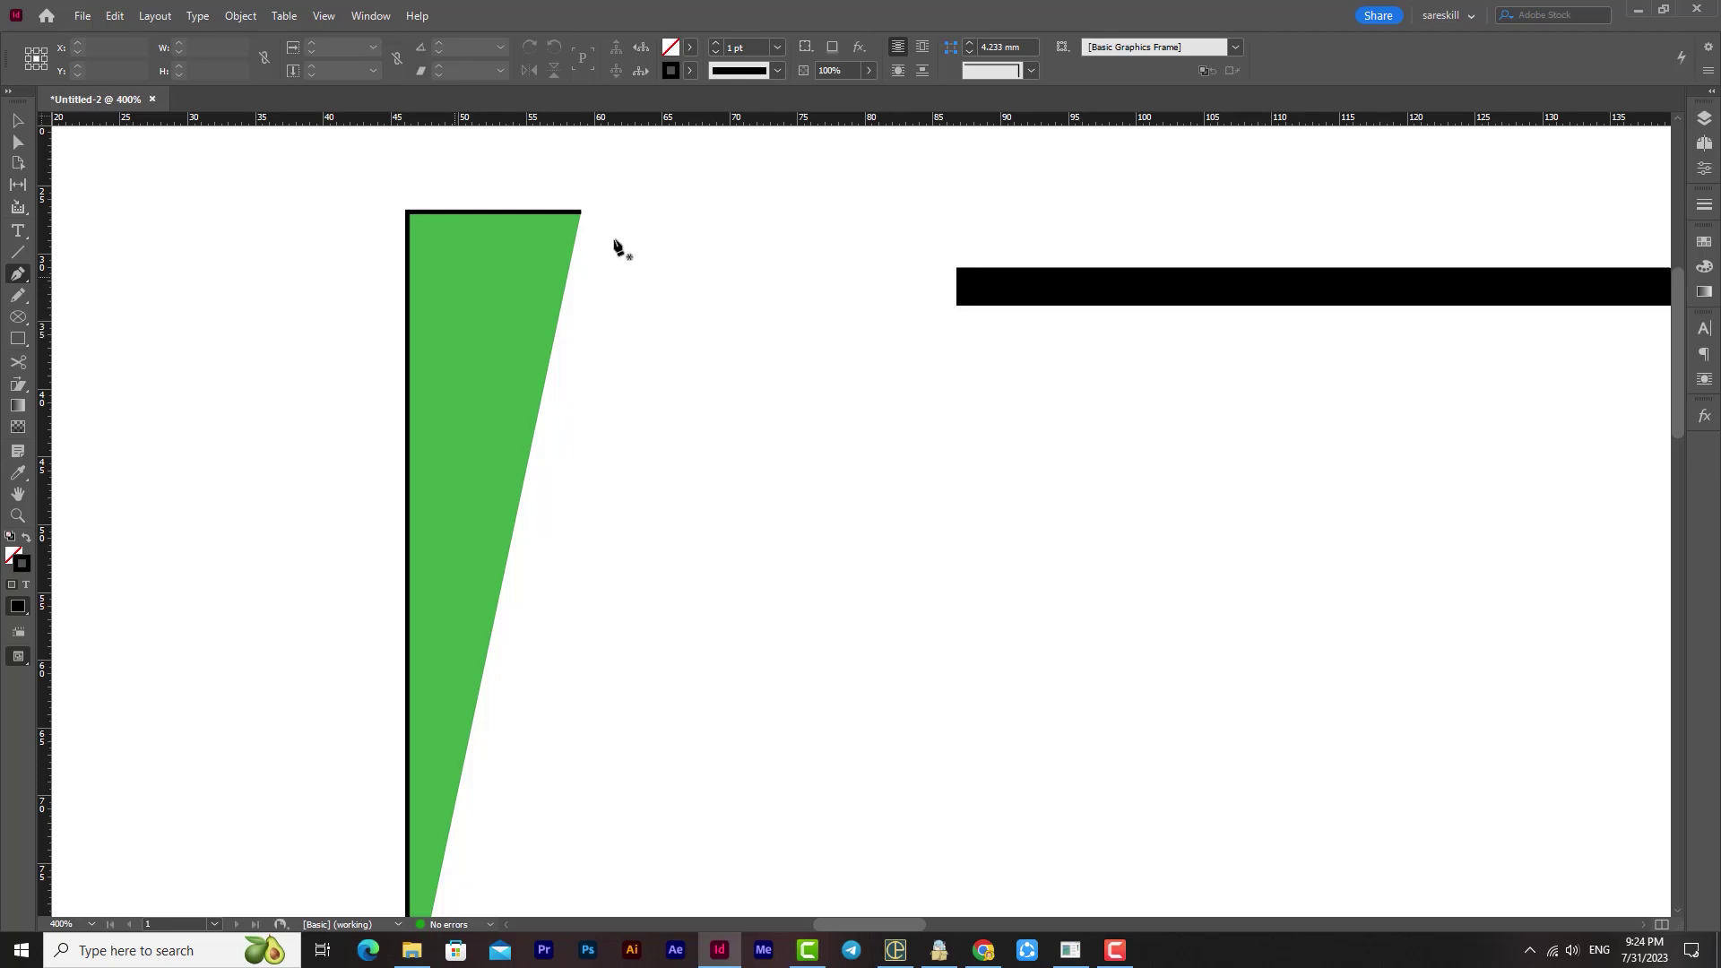
click(18, 121)
click(492, 288)
click(27, 283)
click(26, 282)
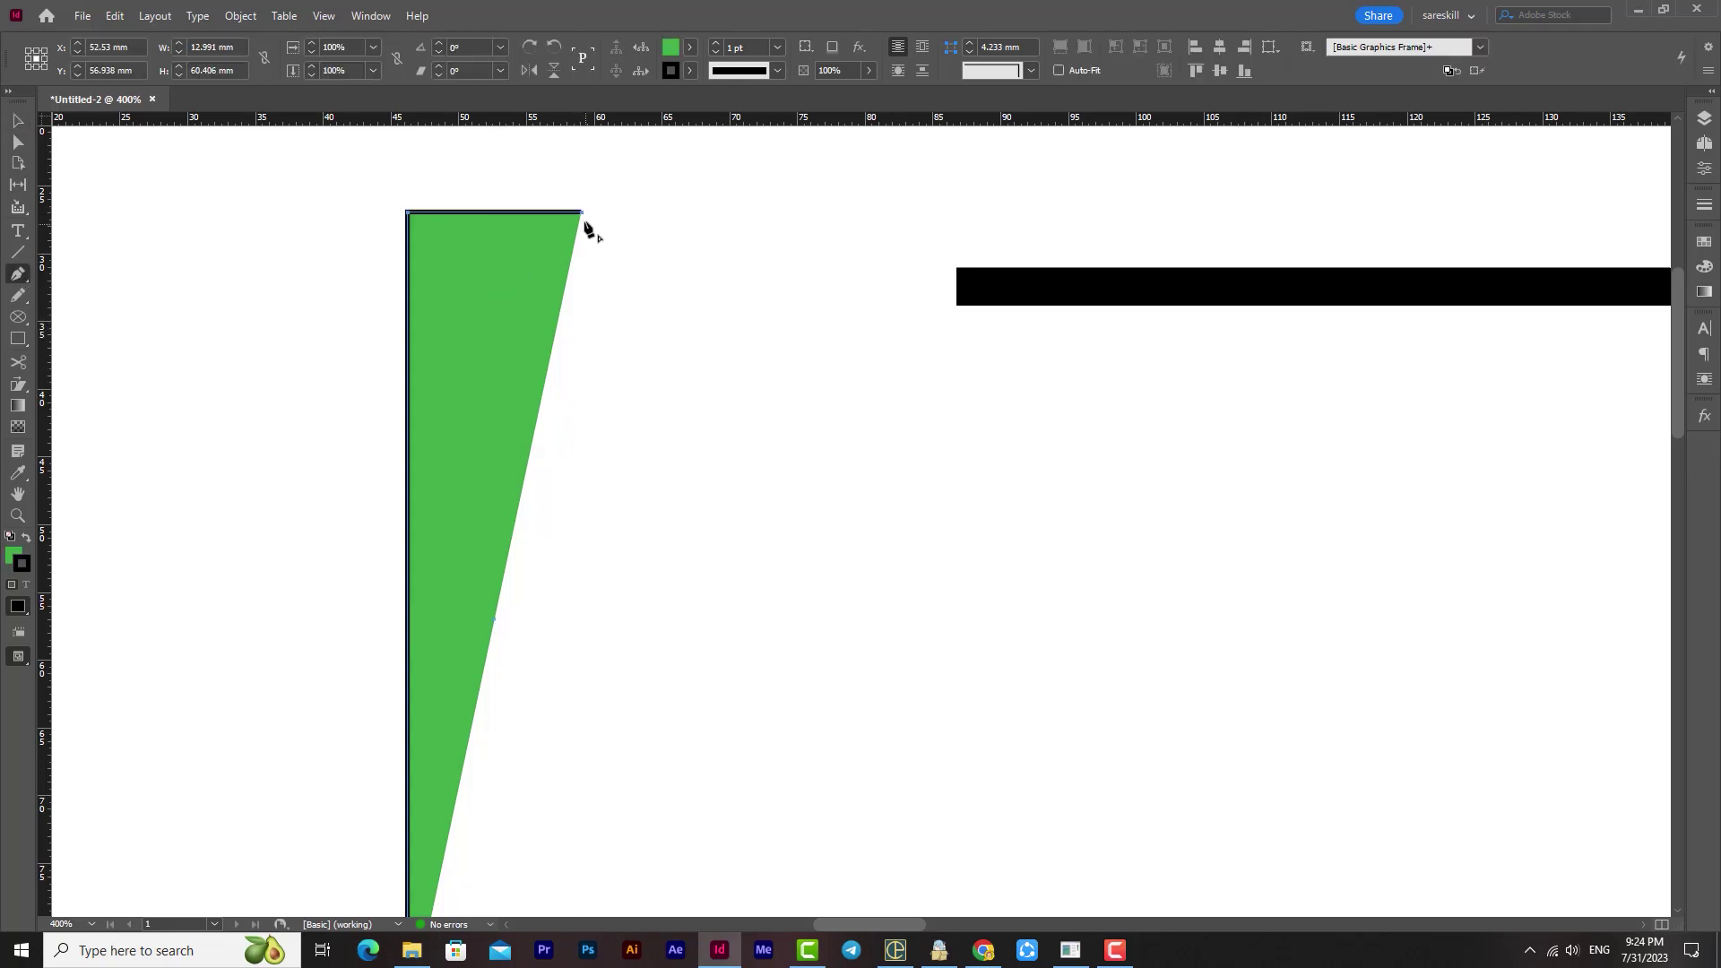
click(582, 214)
scroll(605, 462, down, 4)
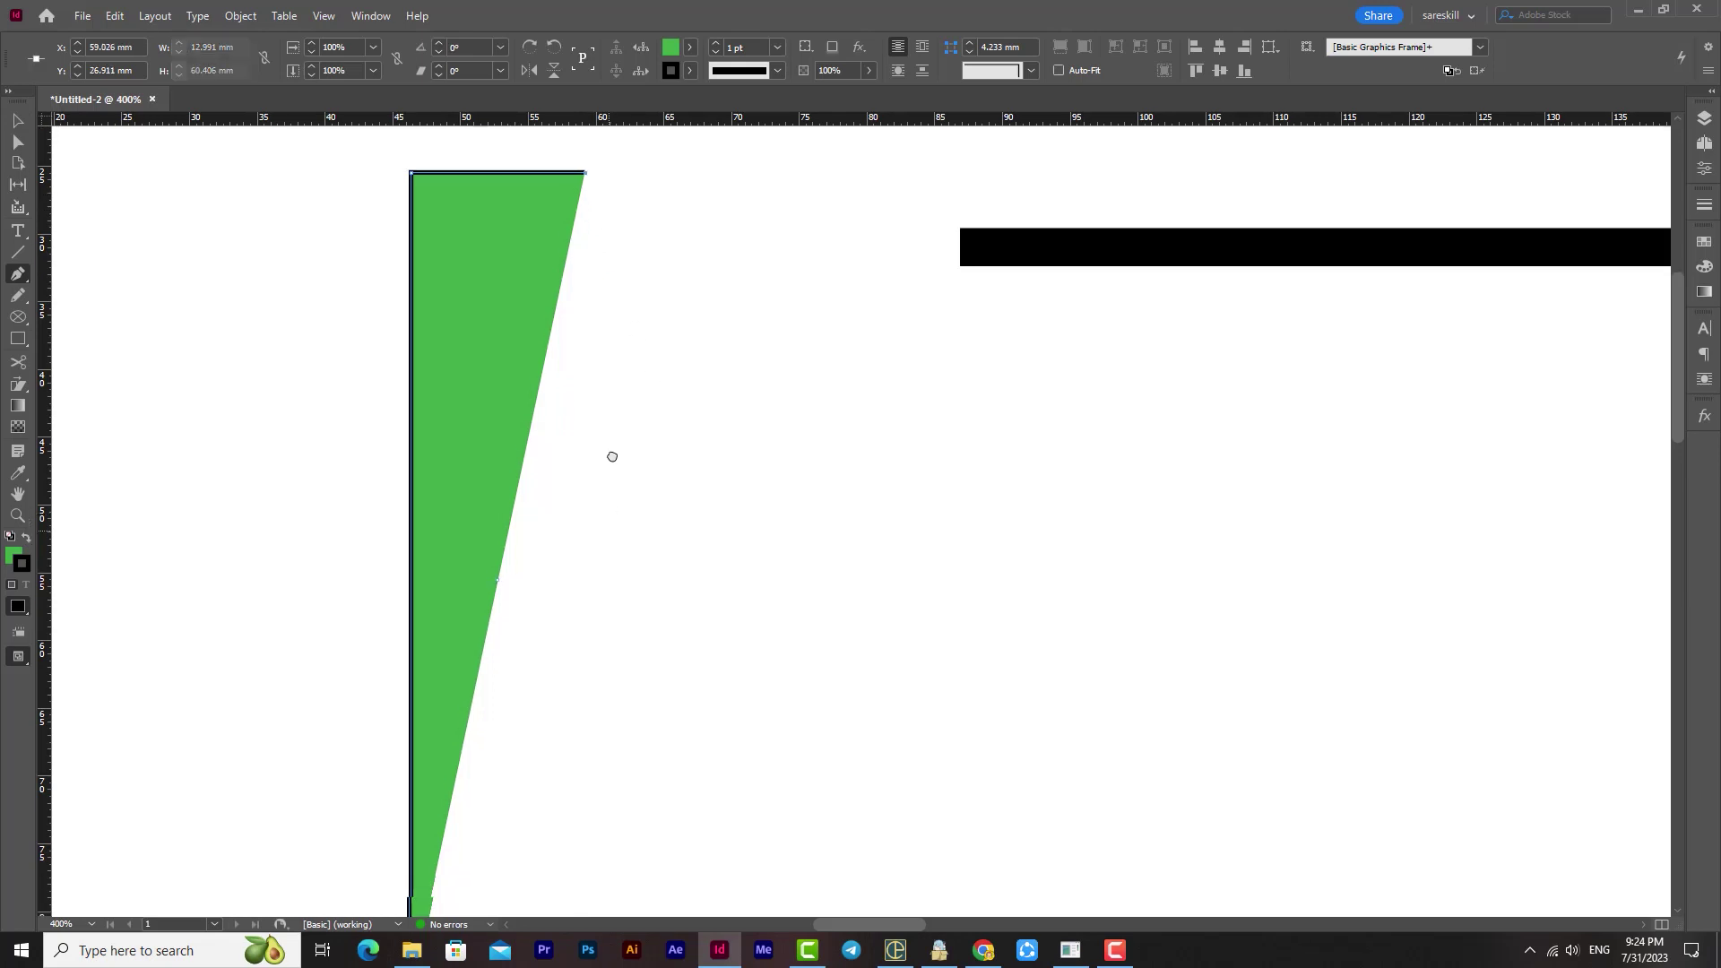
click(424, 769)
scroll(702, 628, down, 2)
scroll(702, 627, down, 1)
click(22, 124)
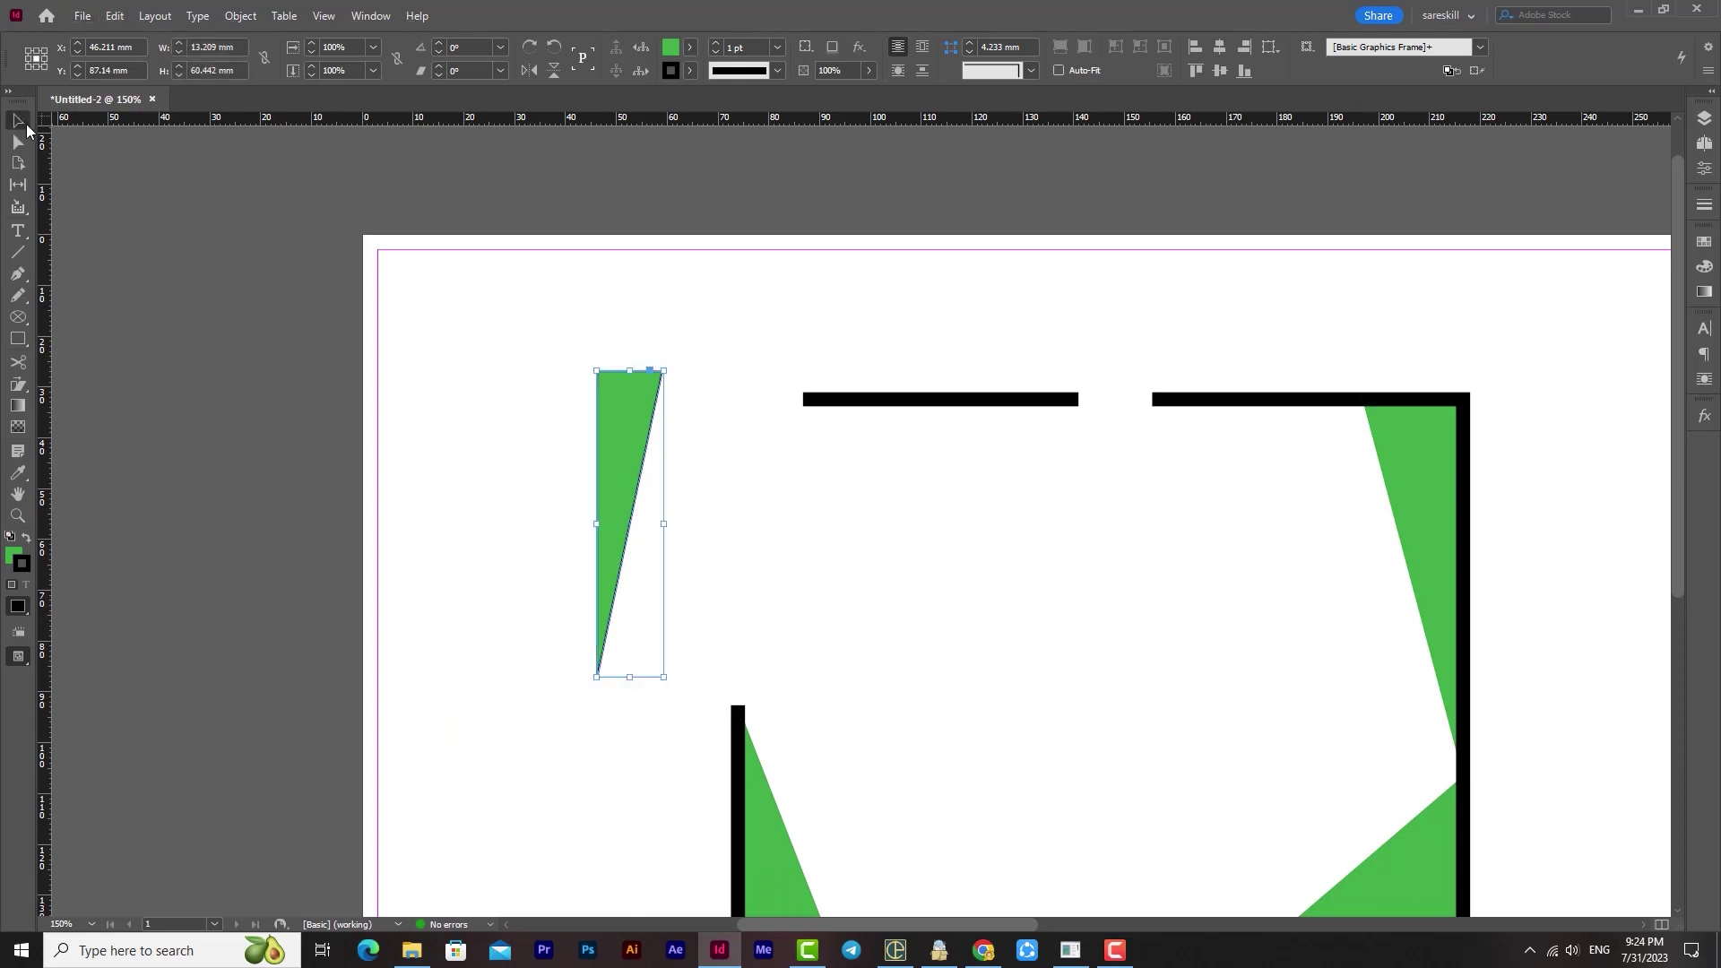
- Move the closed corner piece up and slightly right, and delete all the cut pieces from the page
drag(615, 473, 632, 397)
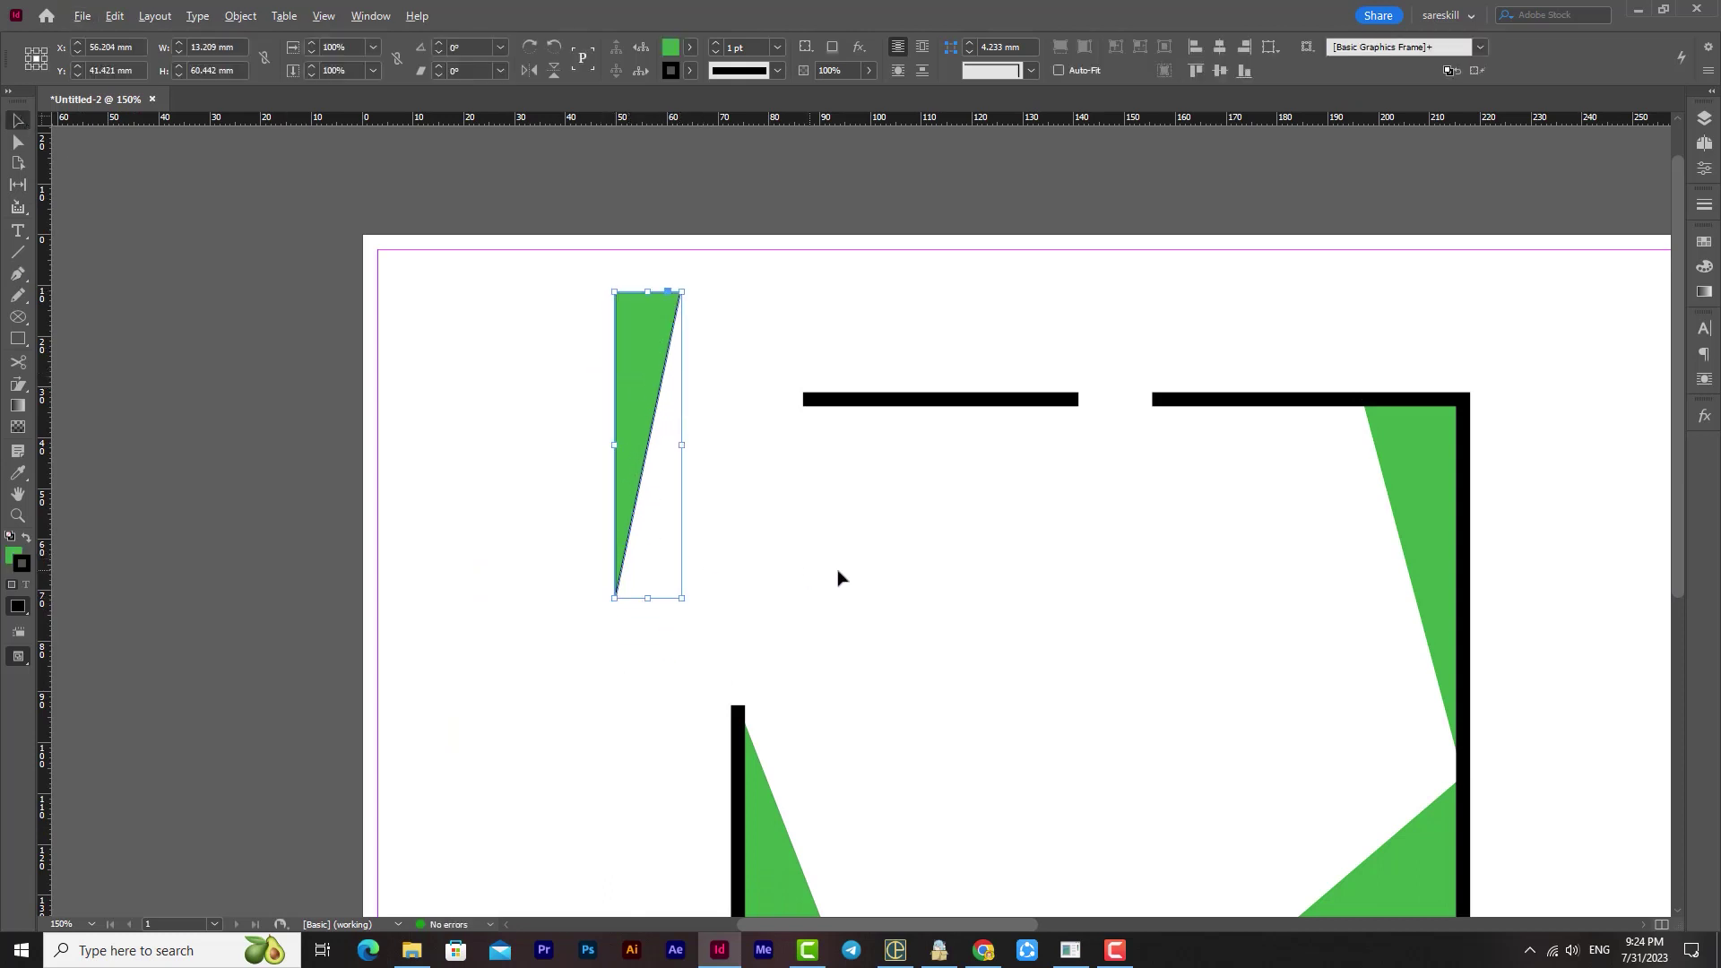
scroll(842, 577, down, 2)
scroll(936, 645, right, 2)
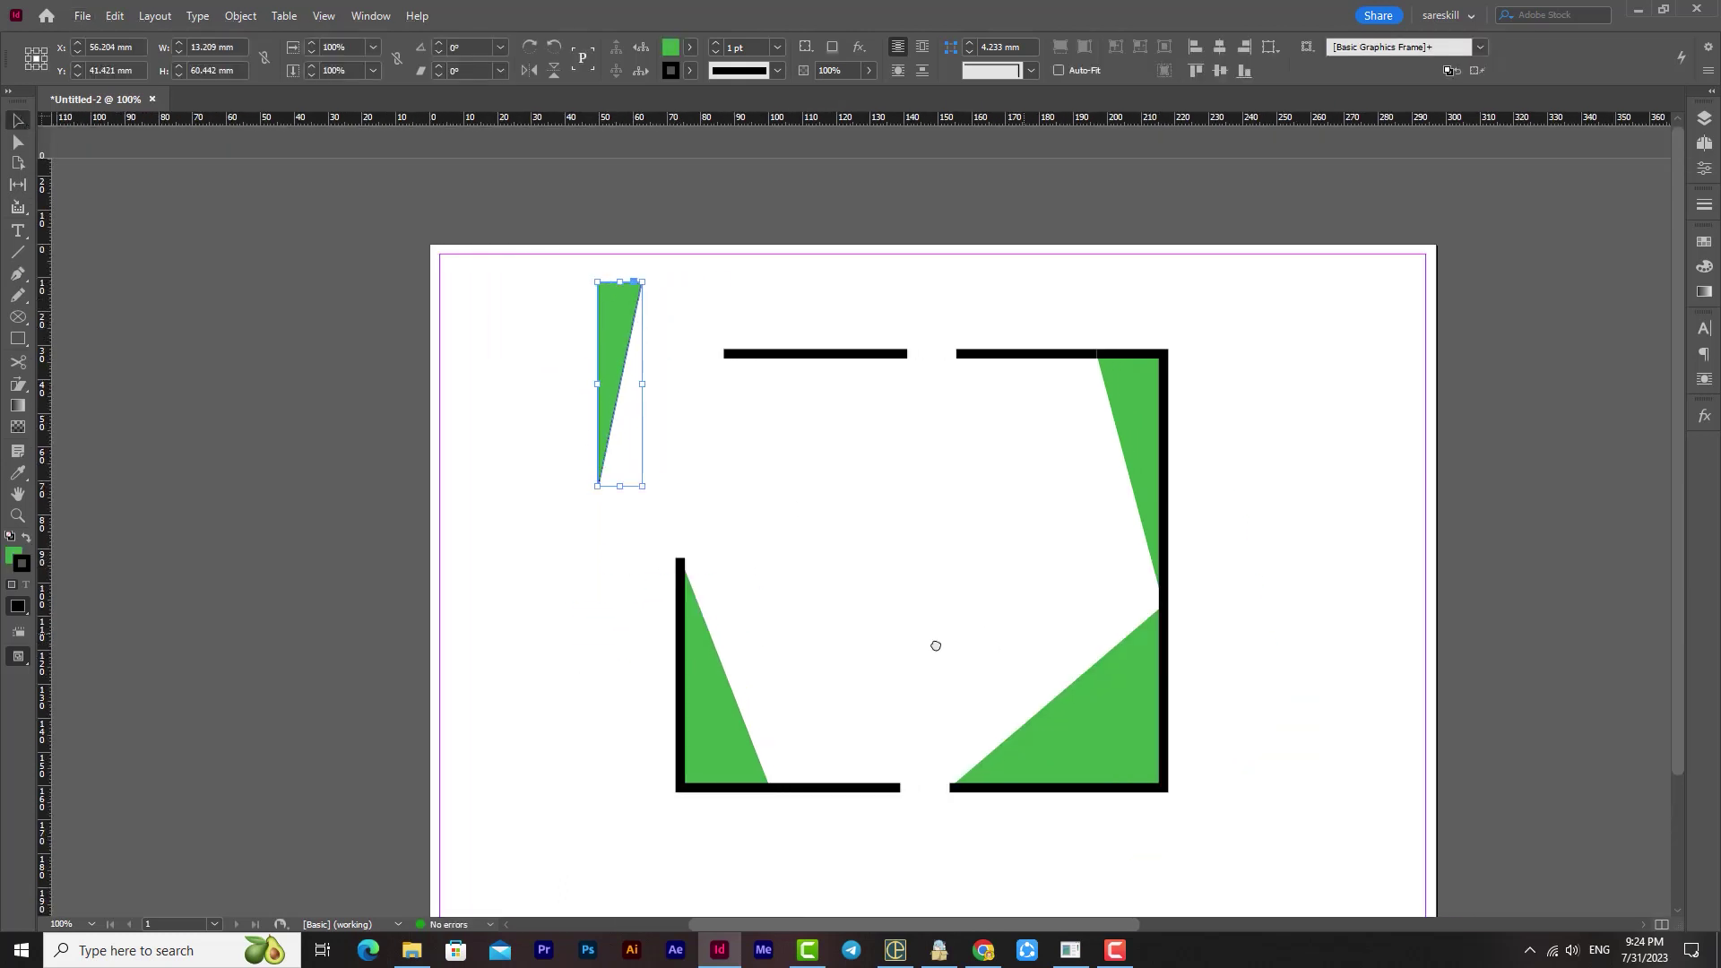
drag(1324, 293, 598, 829)
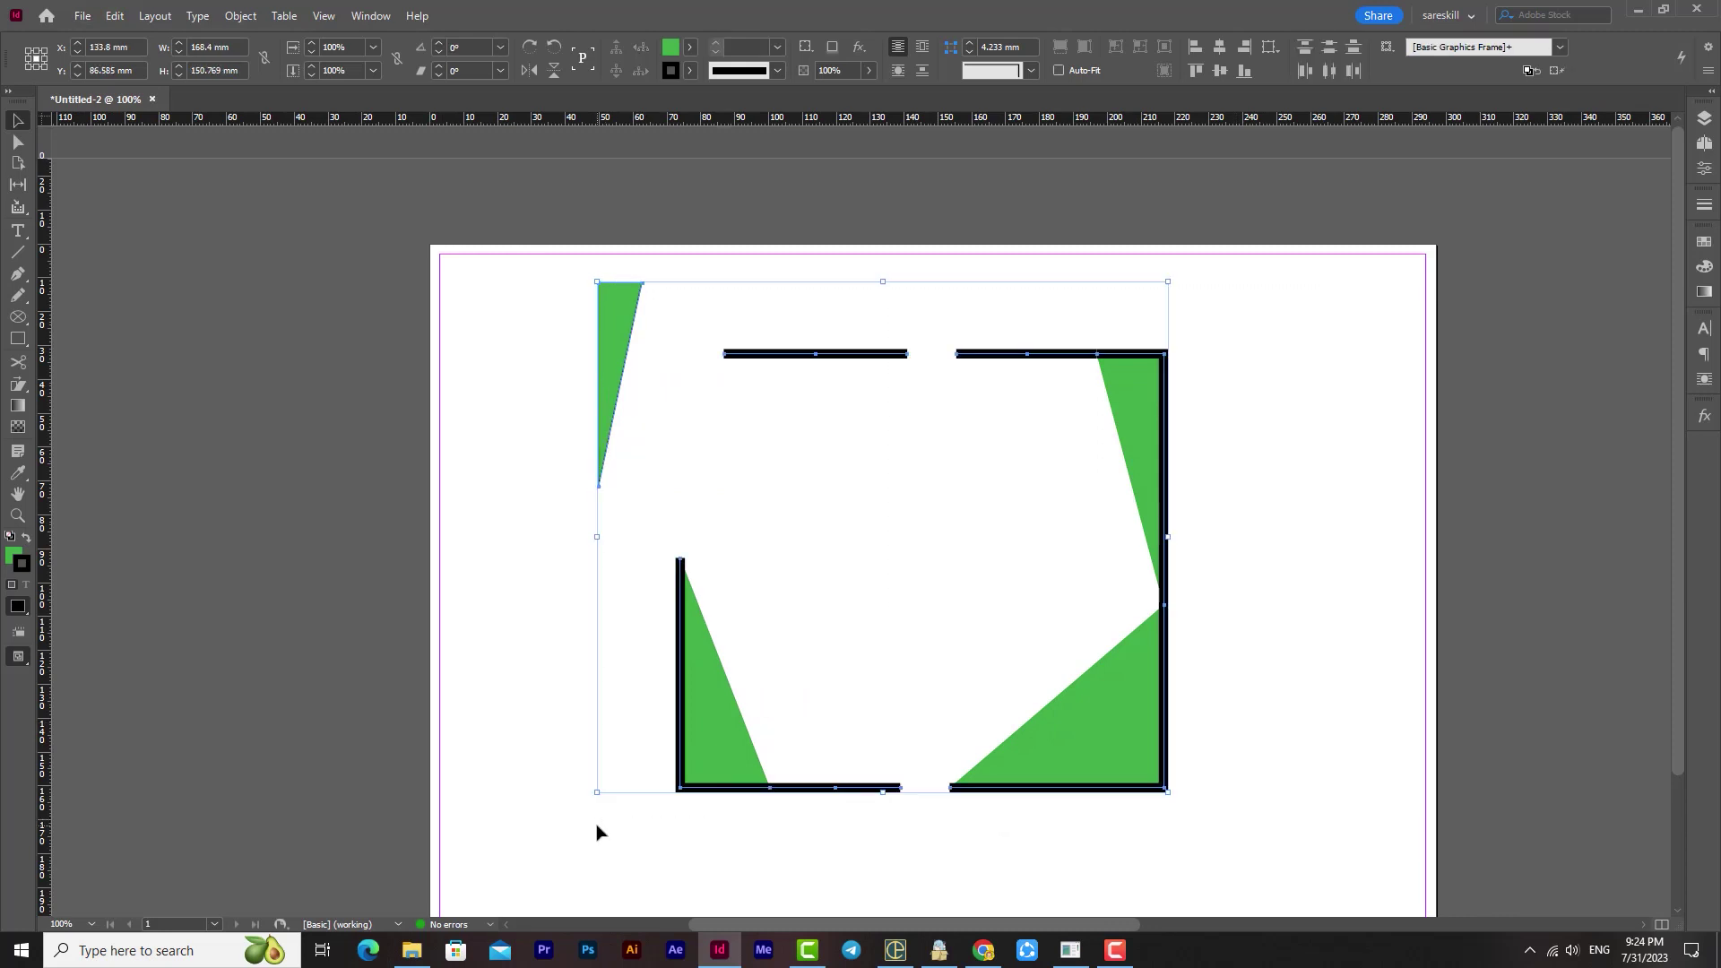
key(Delete)
drag(780, 742, 741, 672)
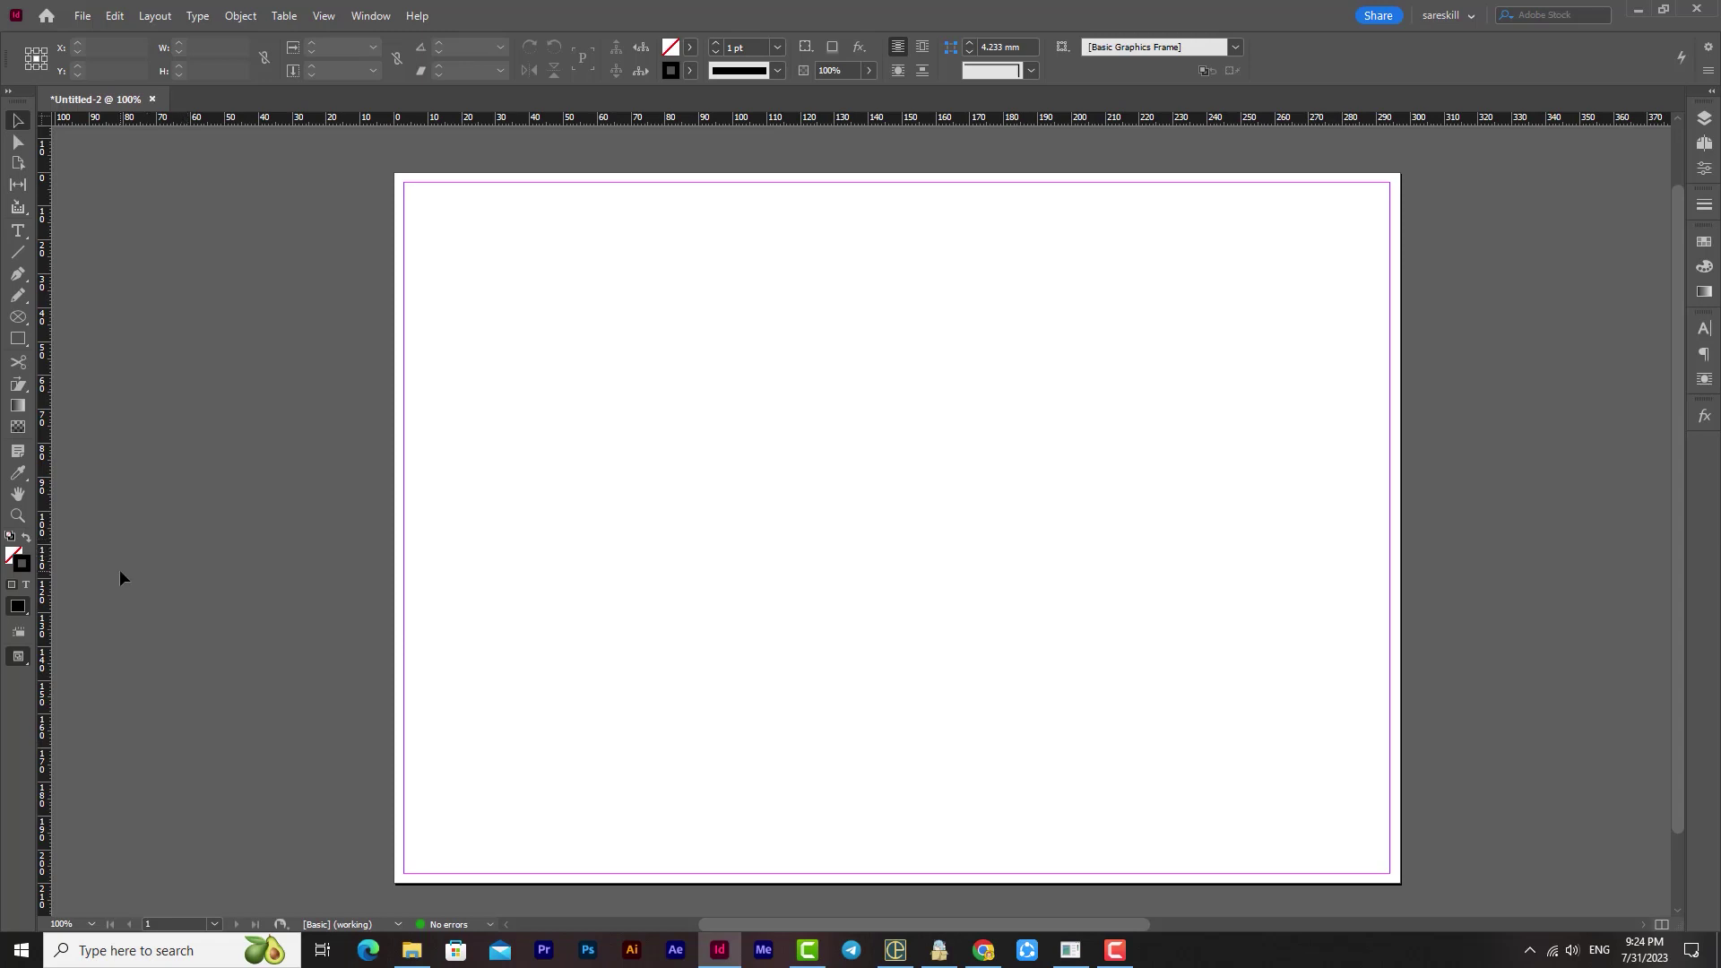
- Draw a square about 91 mm wide in the page's upper-left area and fill it with the green swatch C=75 M=5 Y=100 K=0
click(18, 338)
drag(537, 265, 846, 573)
click(689, 47)
click(530, 260)
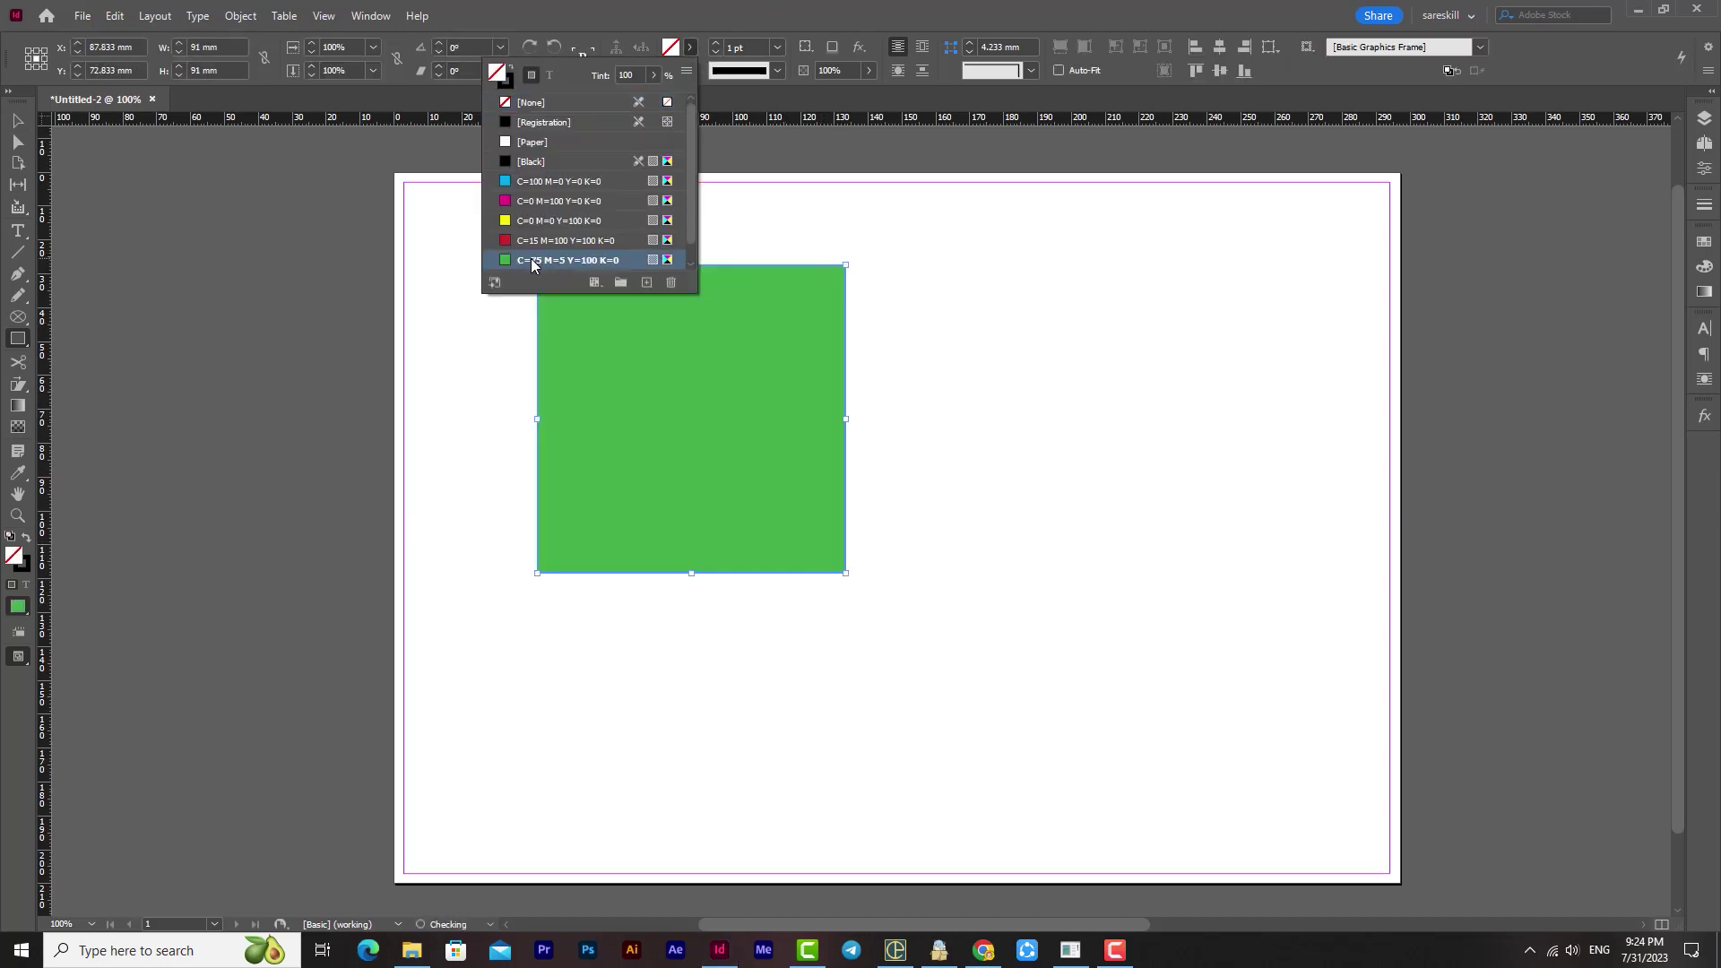
- Set the green square's stroke to 3 pt and move the square down and right toward the page centre
click(715, 42)
click(716, 42)
click(18, 121)
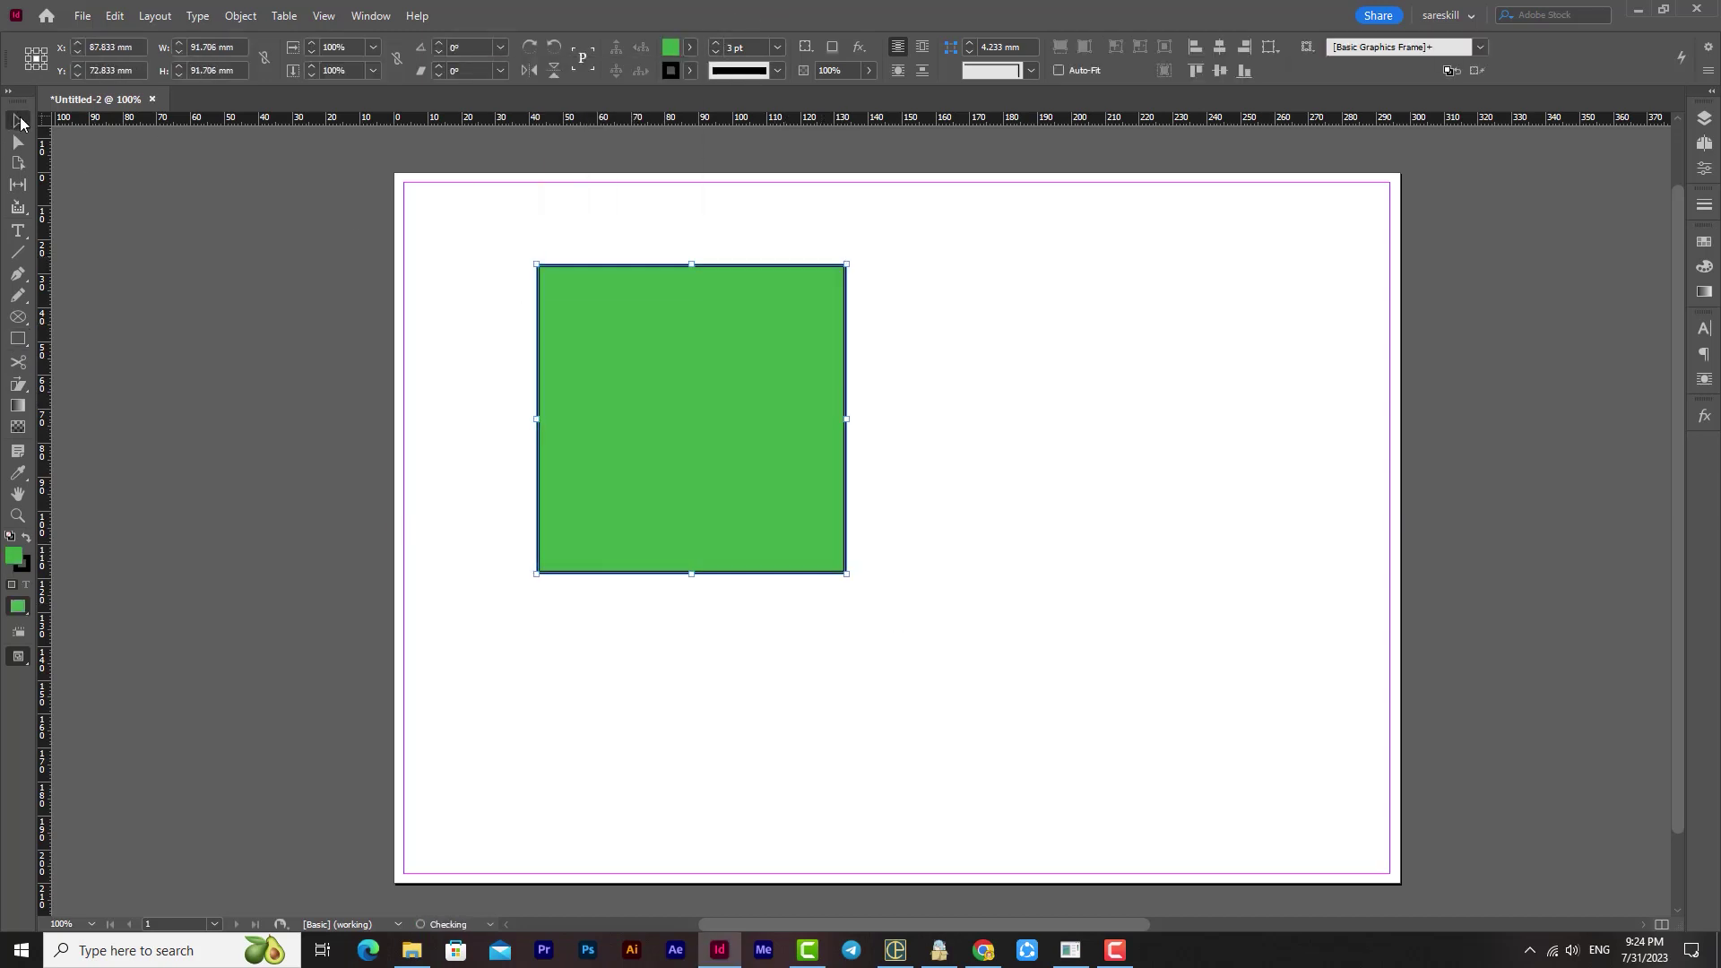
drag(785, 265, 860, 317)
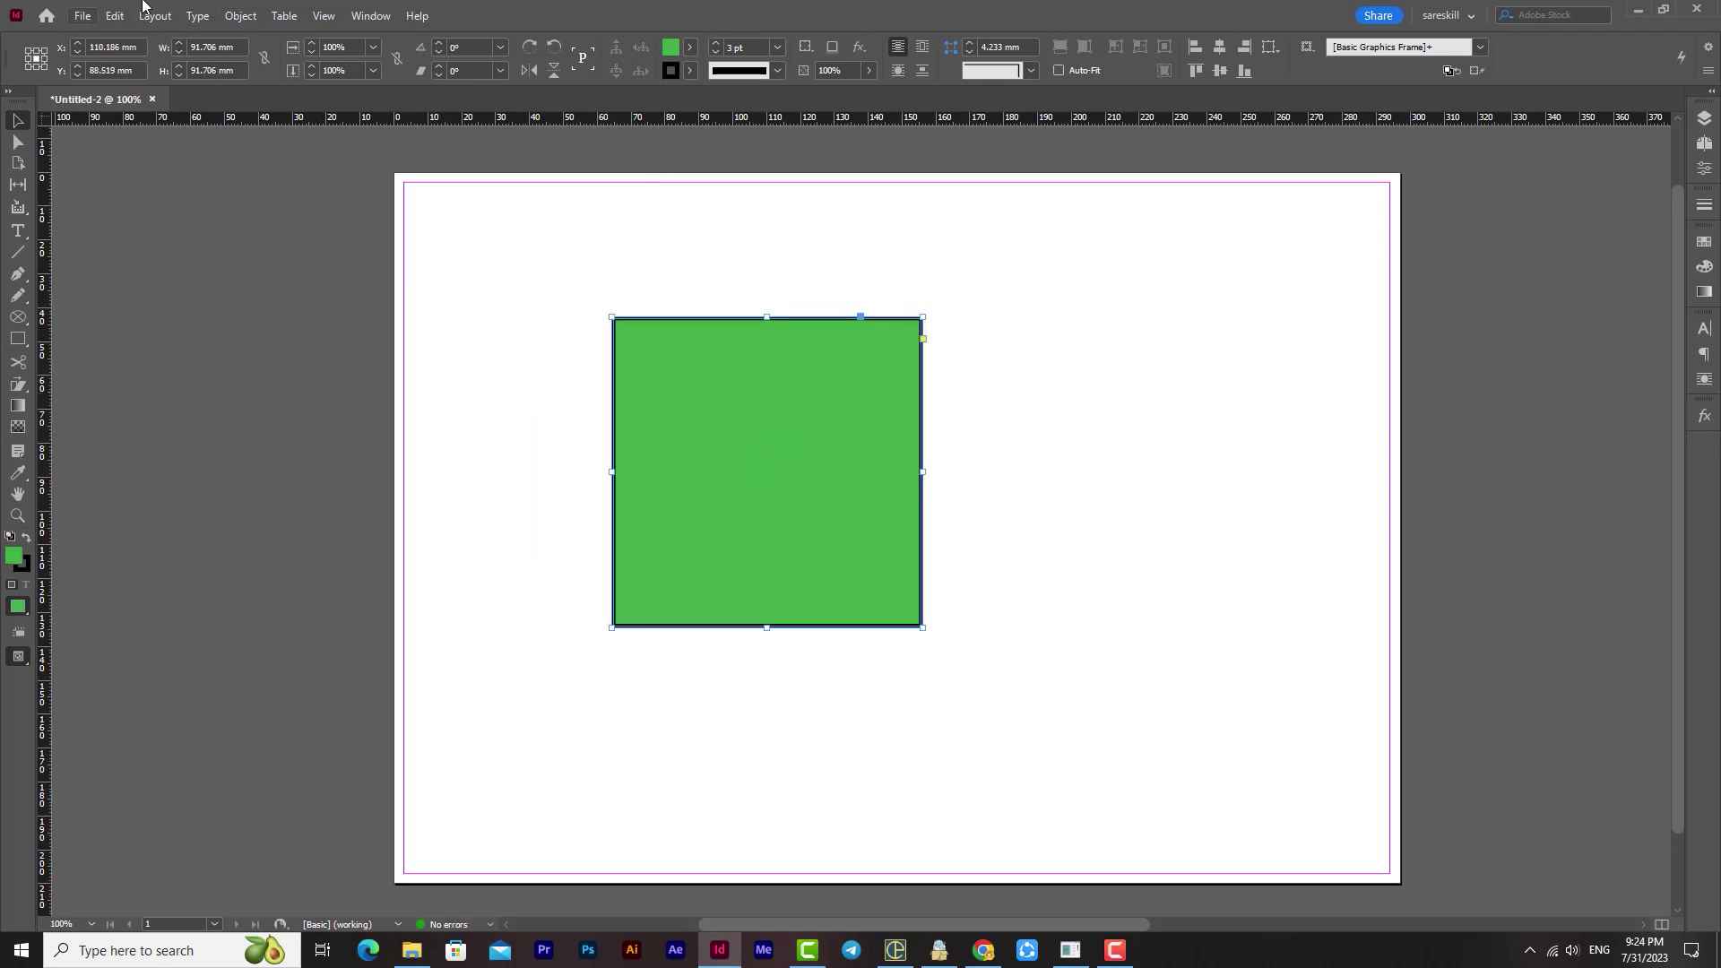
click(239, 17)
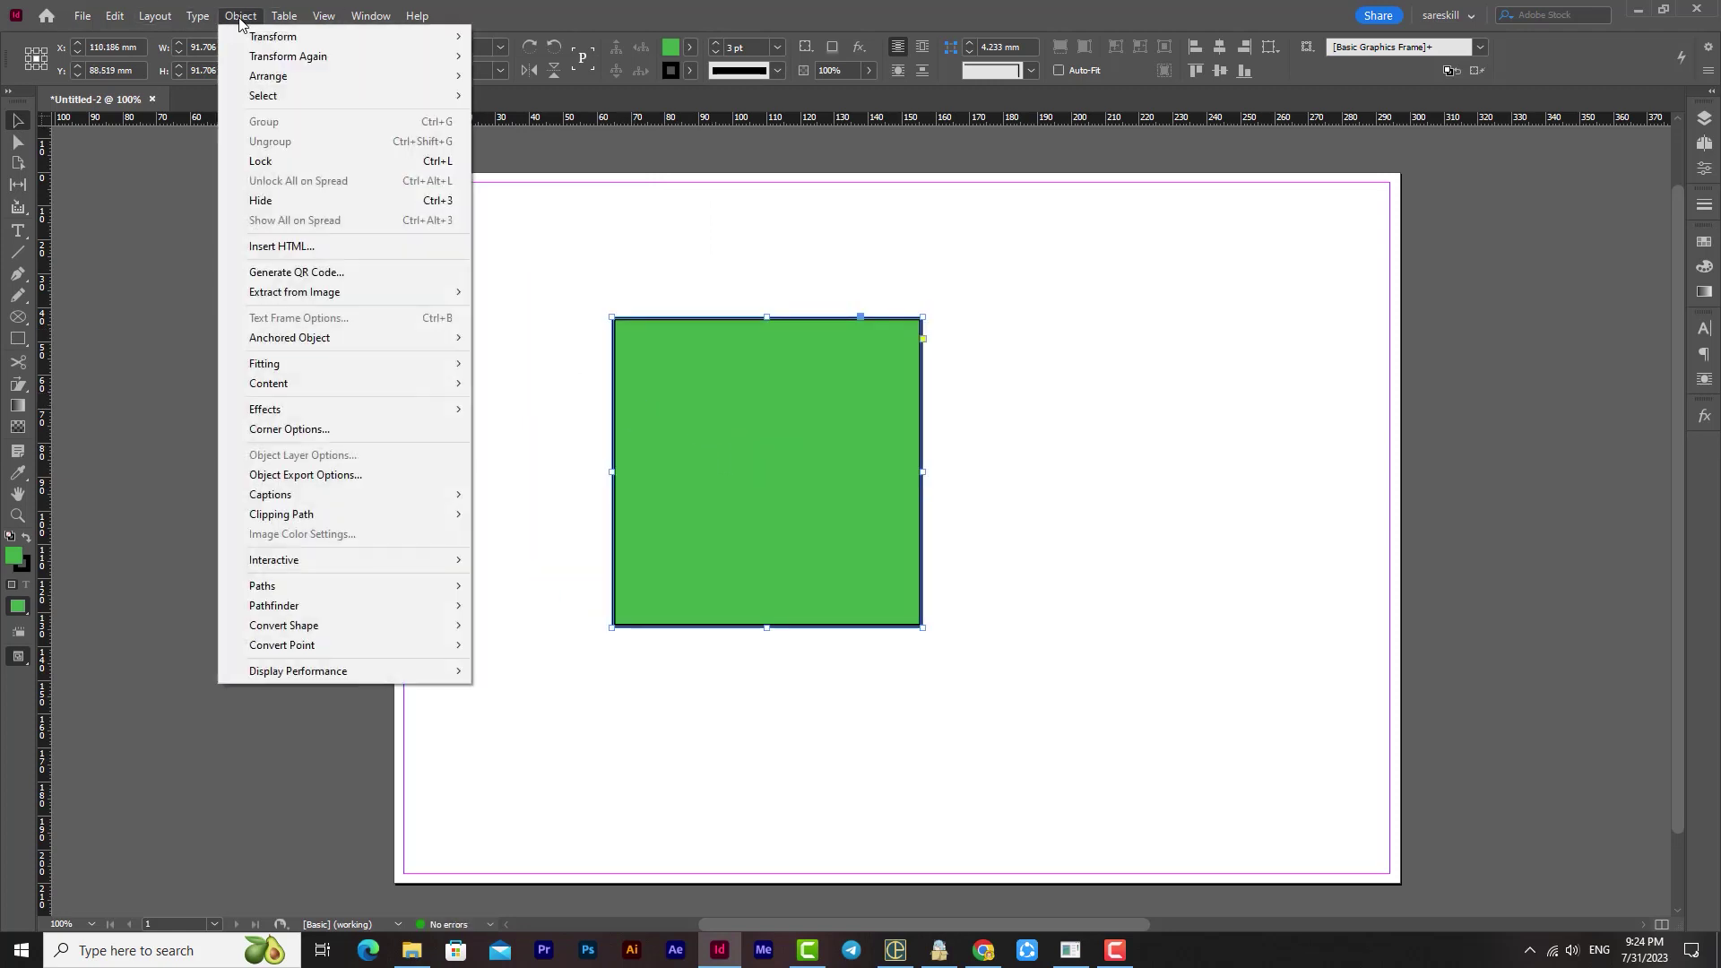
drag(19, 385, 57, 405)
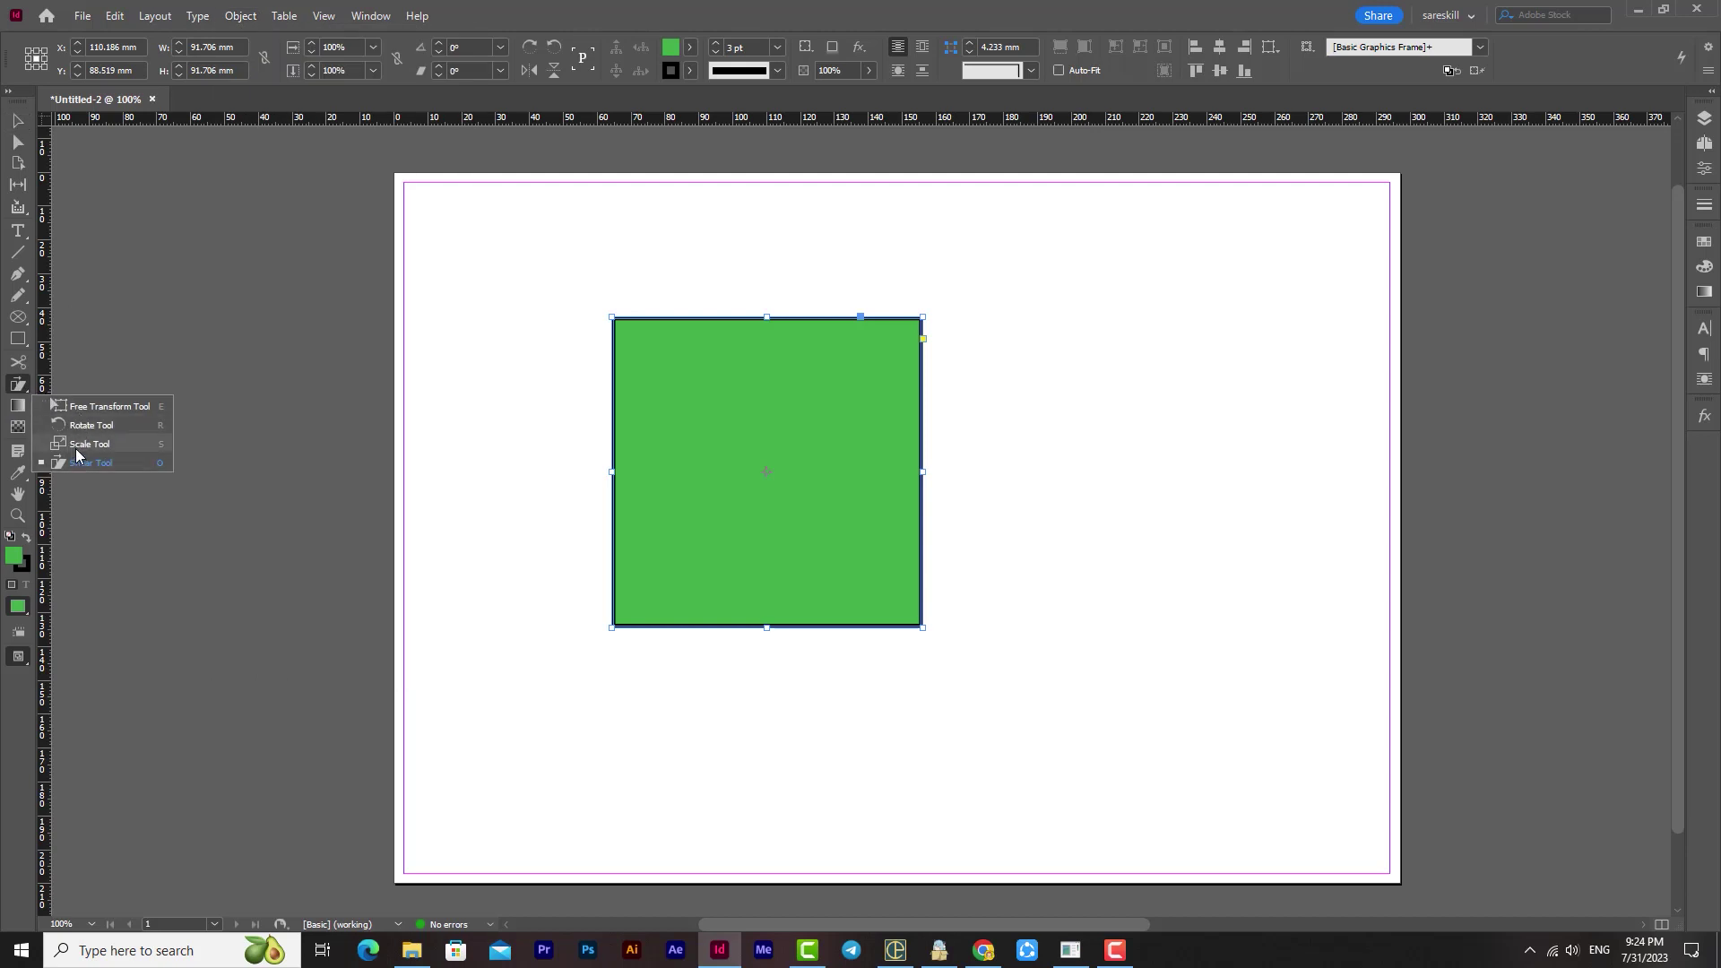
click(255, 17)
click(251, 23)
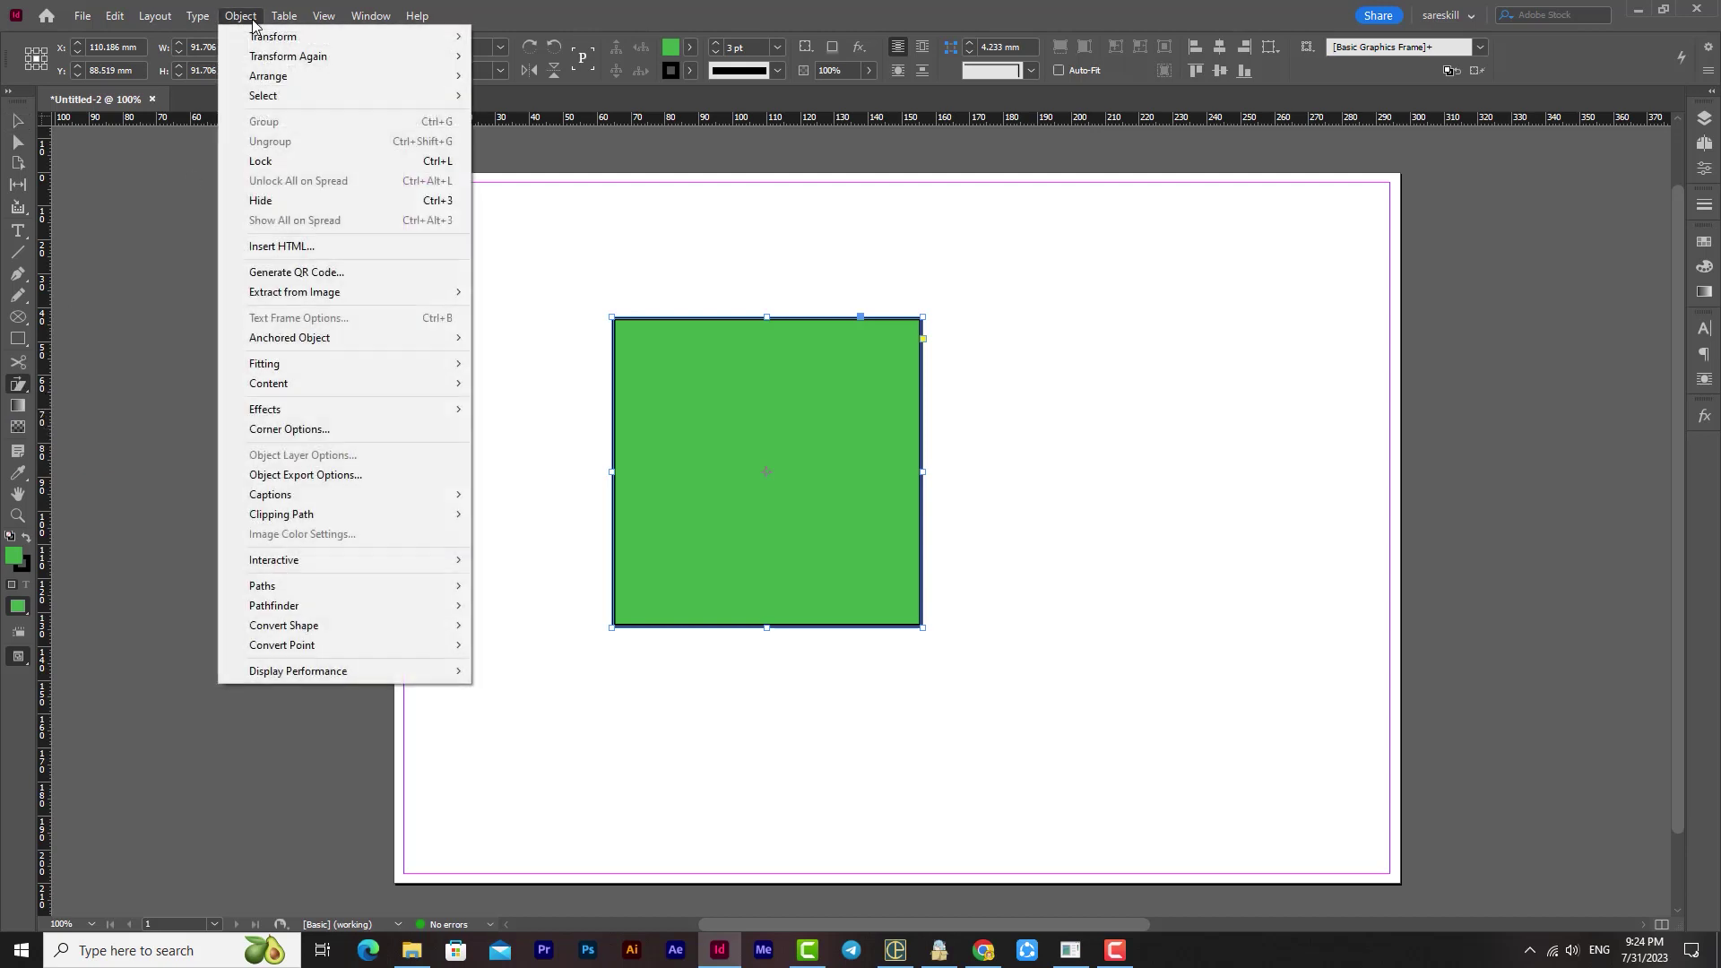
mouse_move(261, 37)
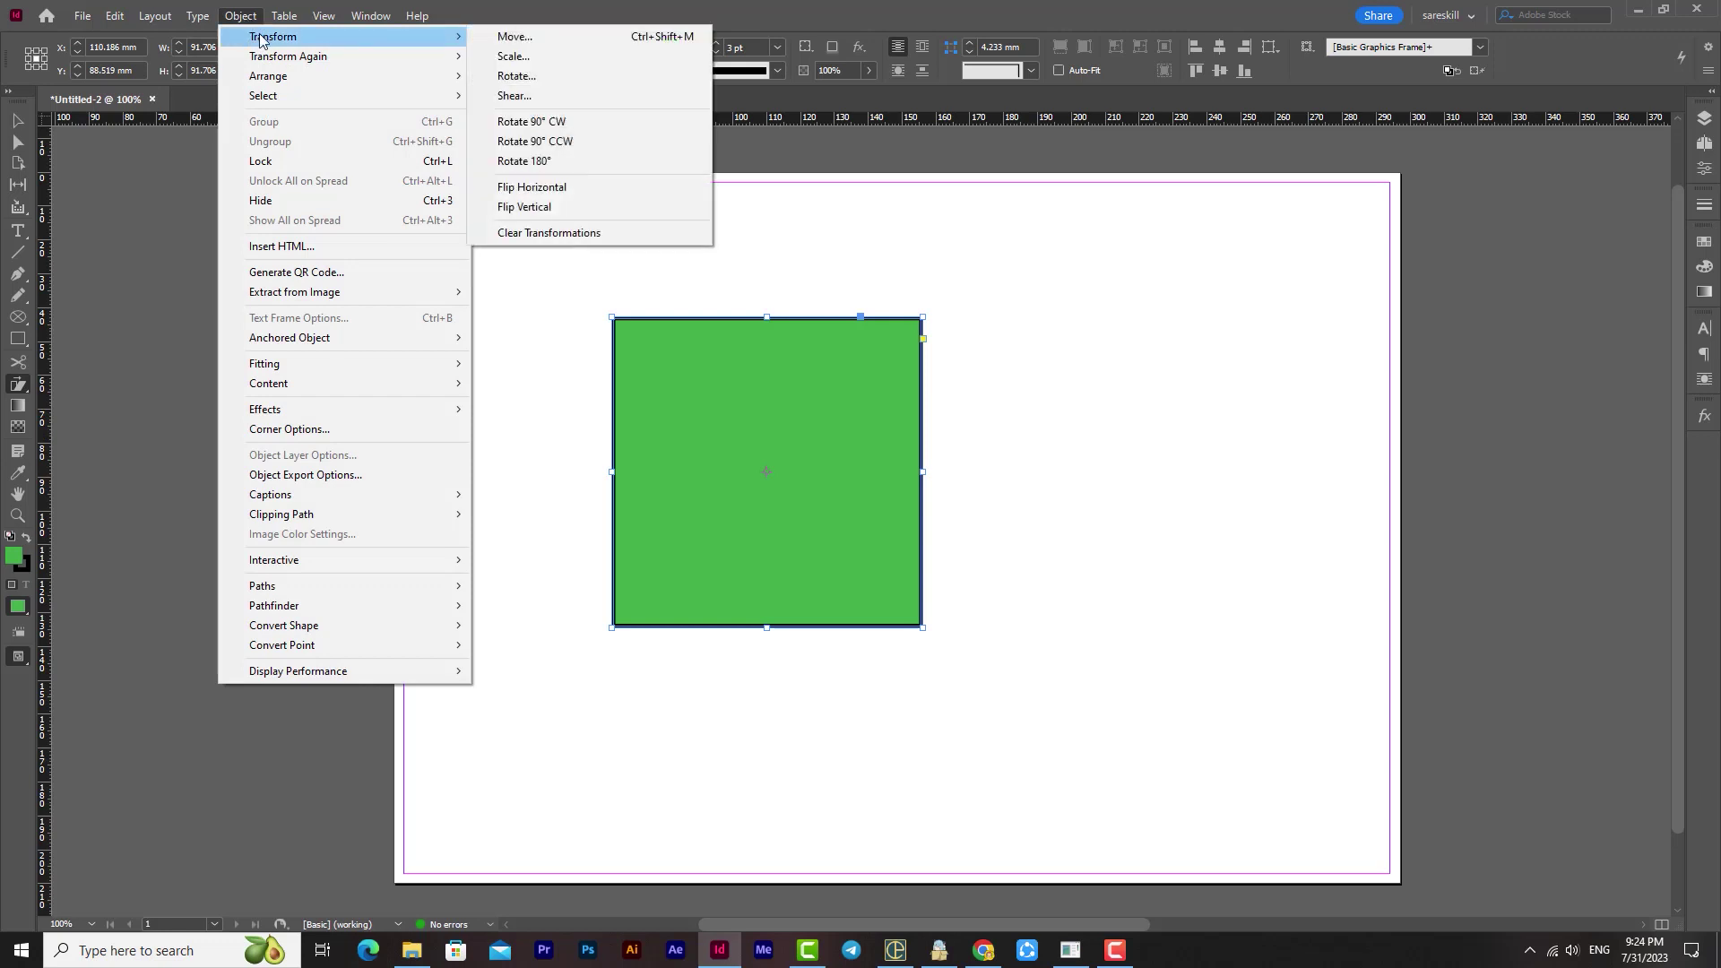
click(534, 39)
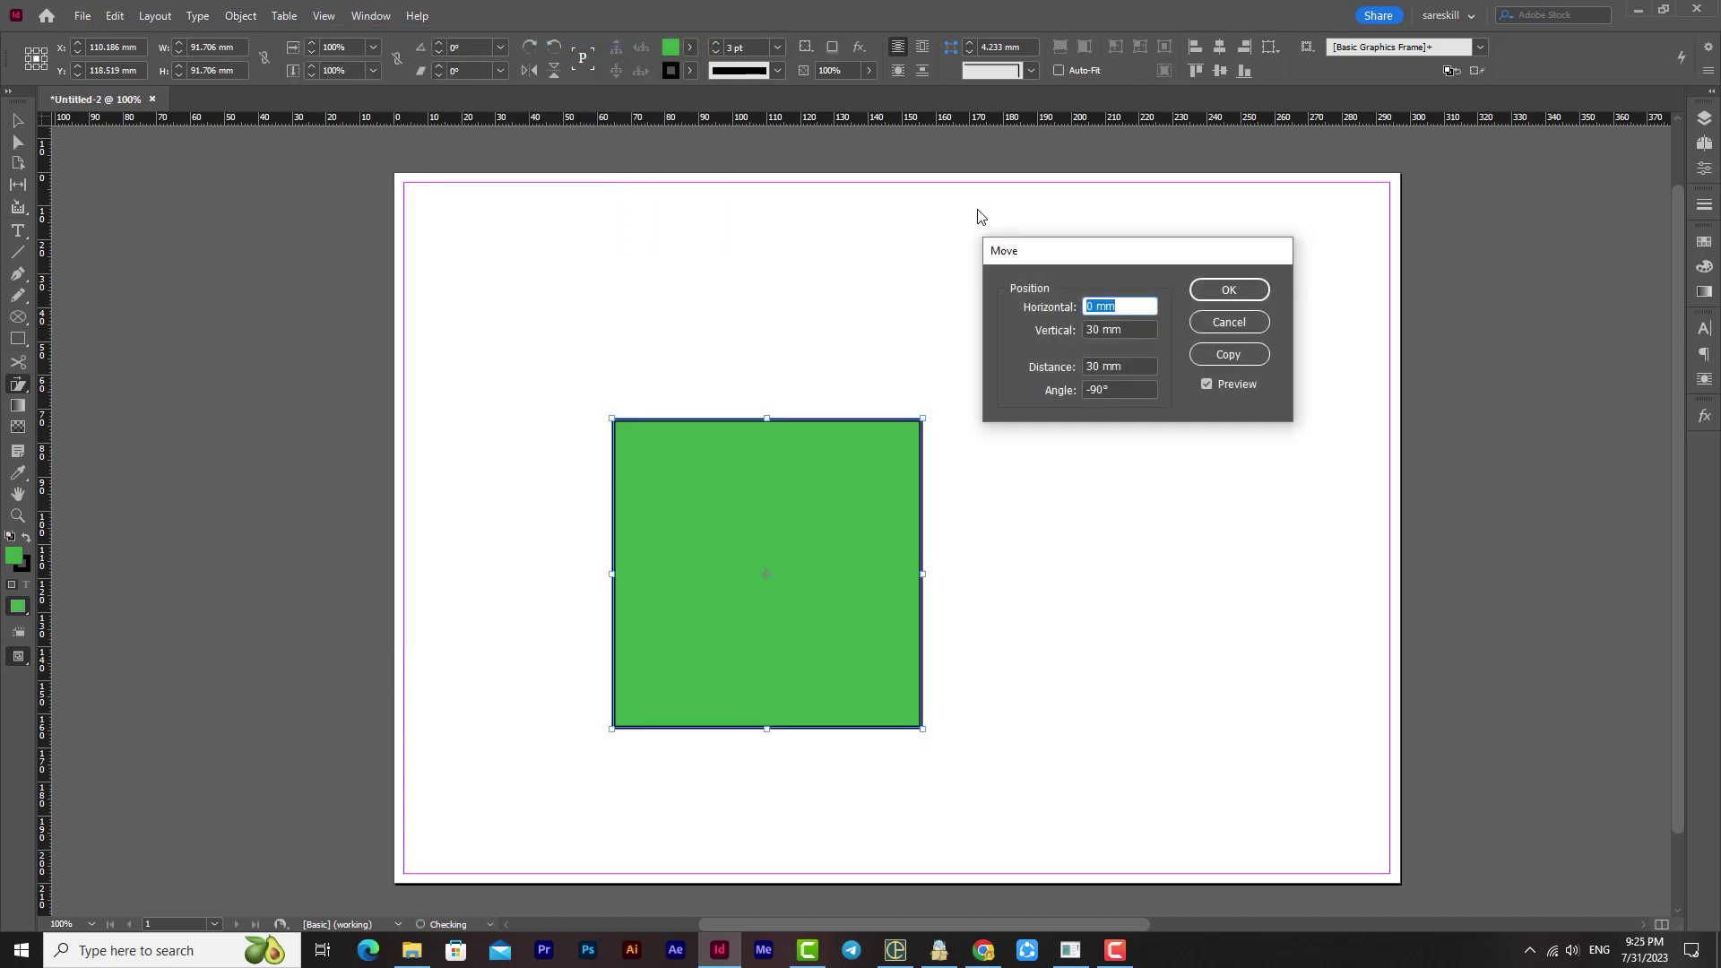
drag(1038, 258, 955, 259)
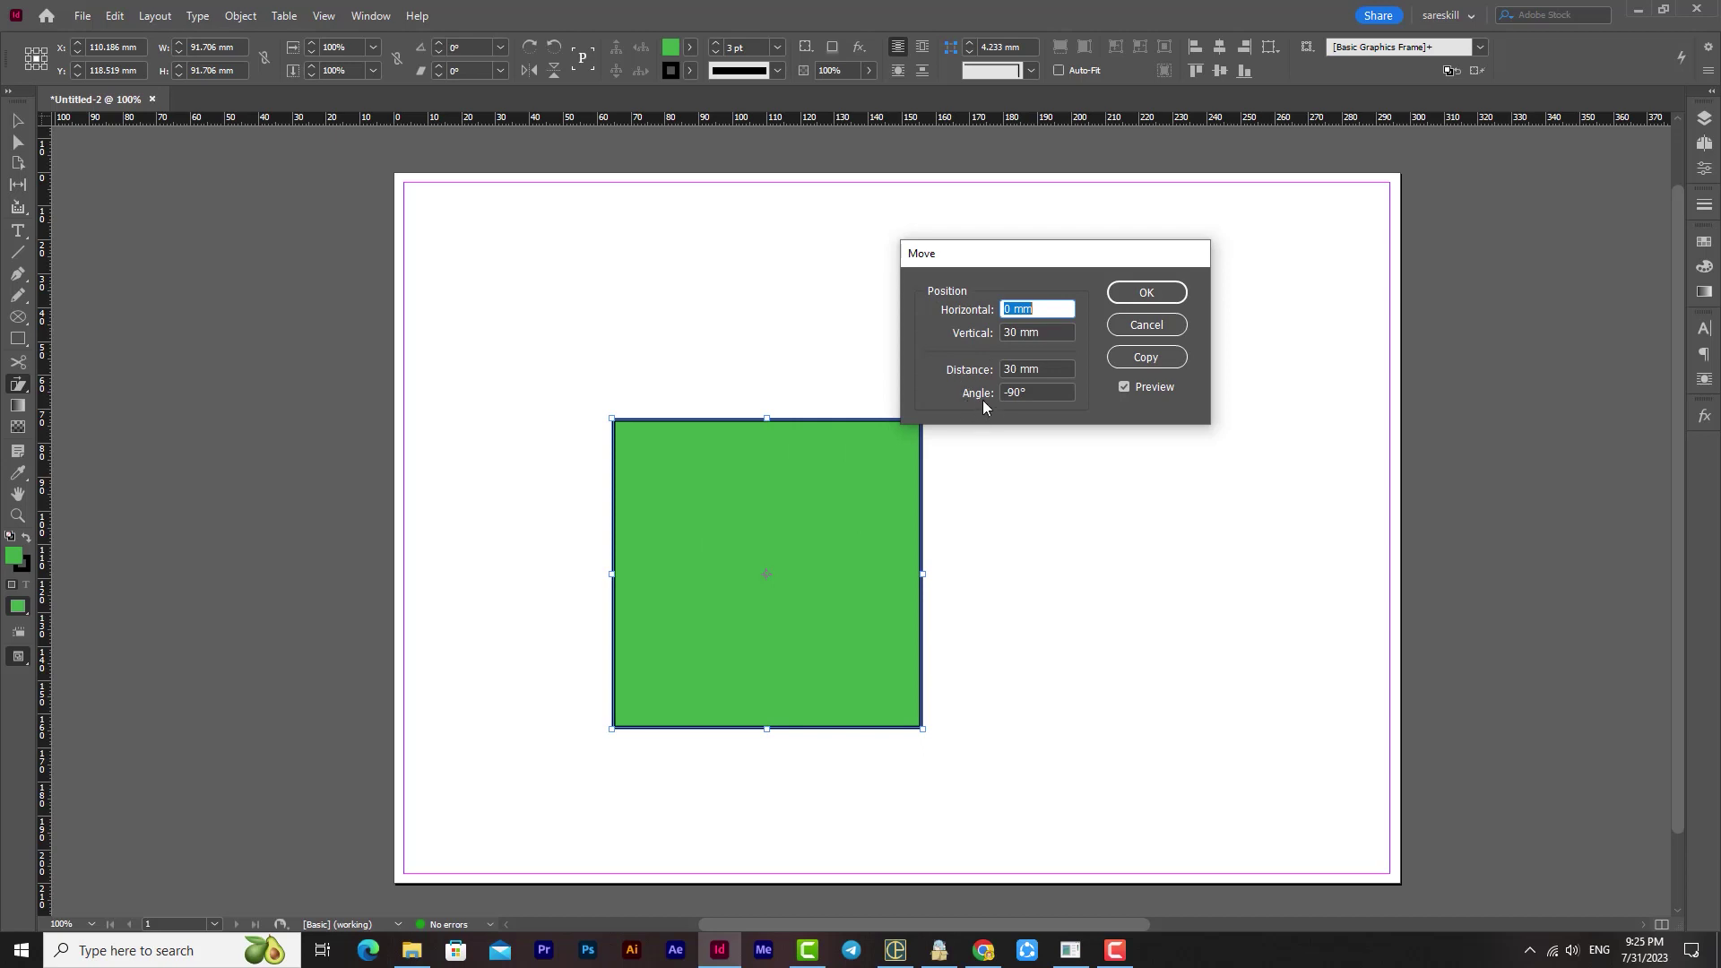
click(1160, 330)
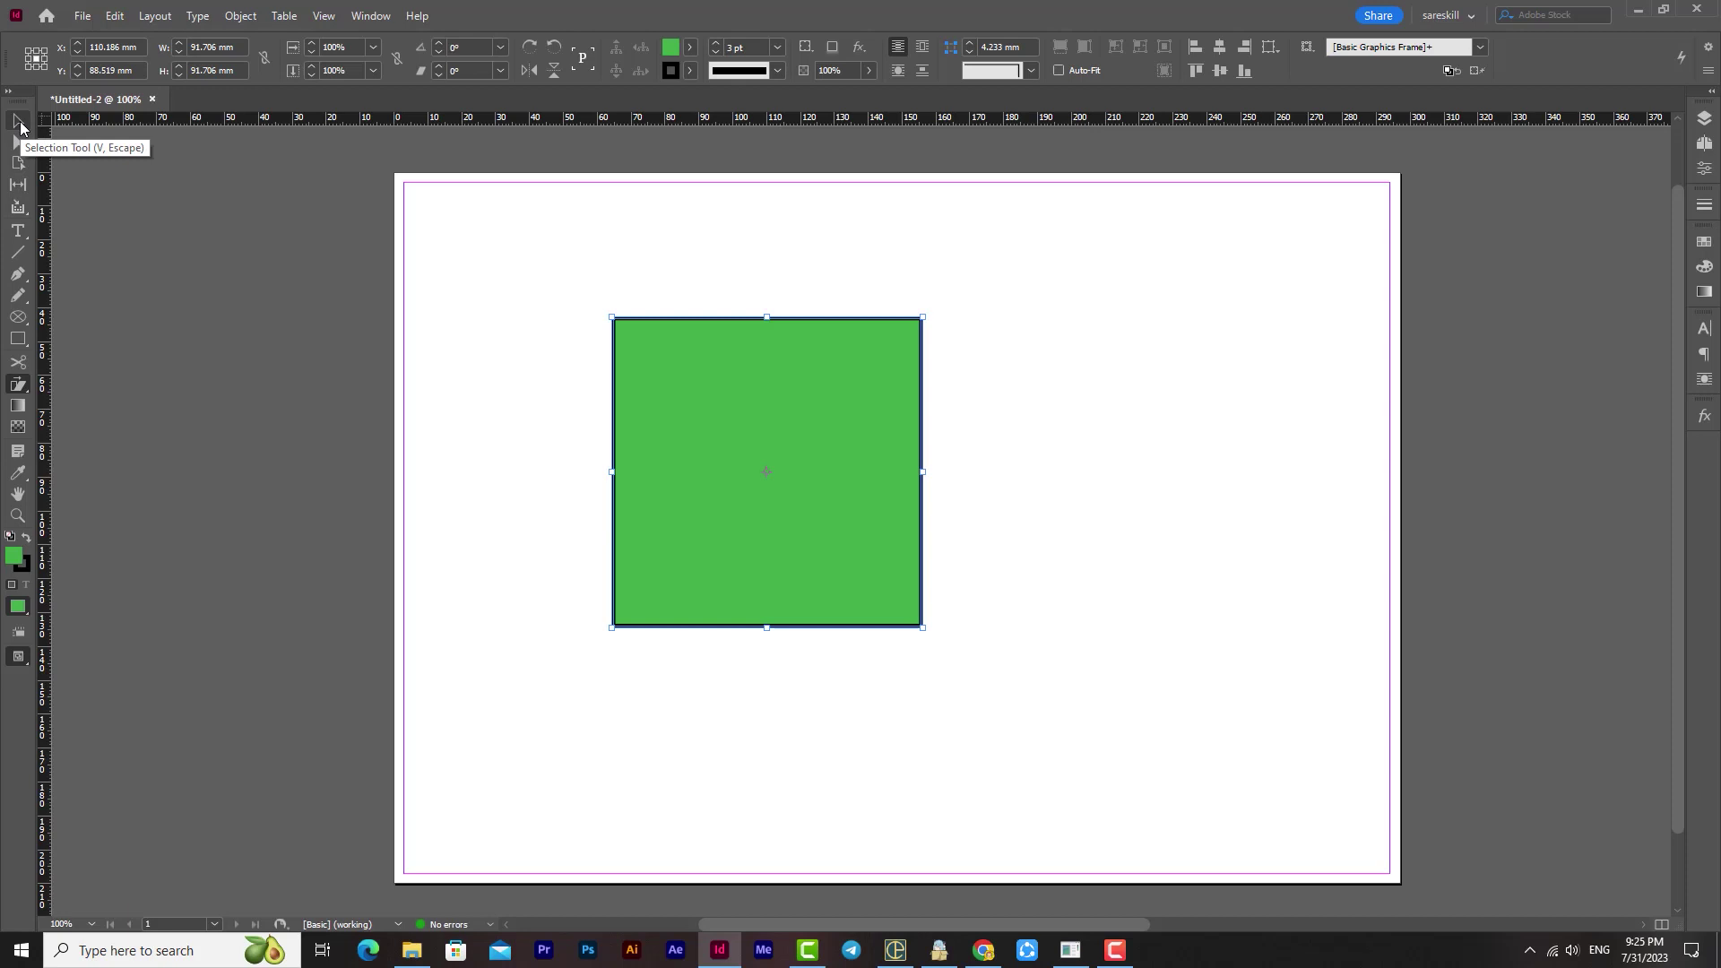
- Set a Move offset for the green square of 30 mm horizontally and 0 mm vertically
double_click(20, 127)
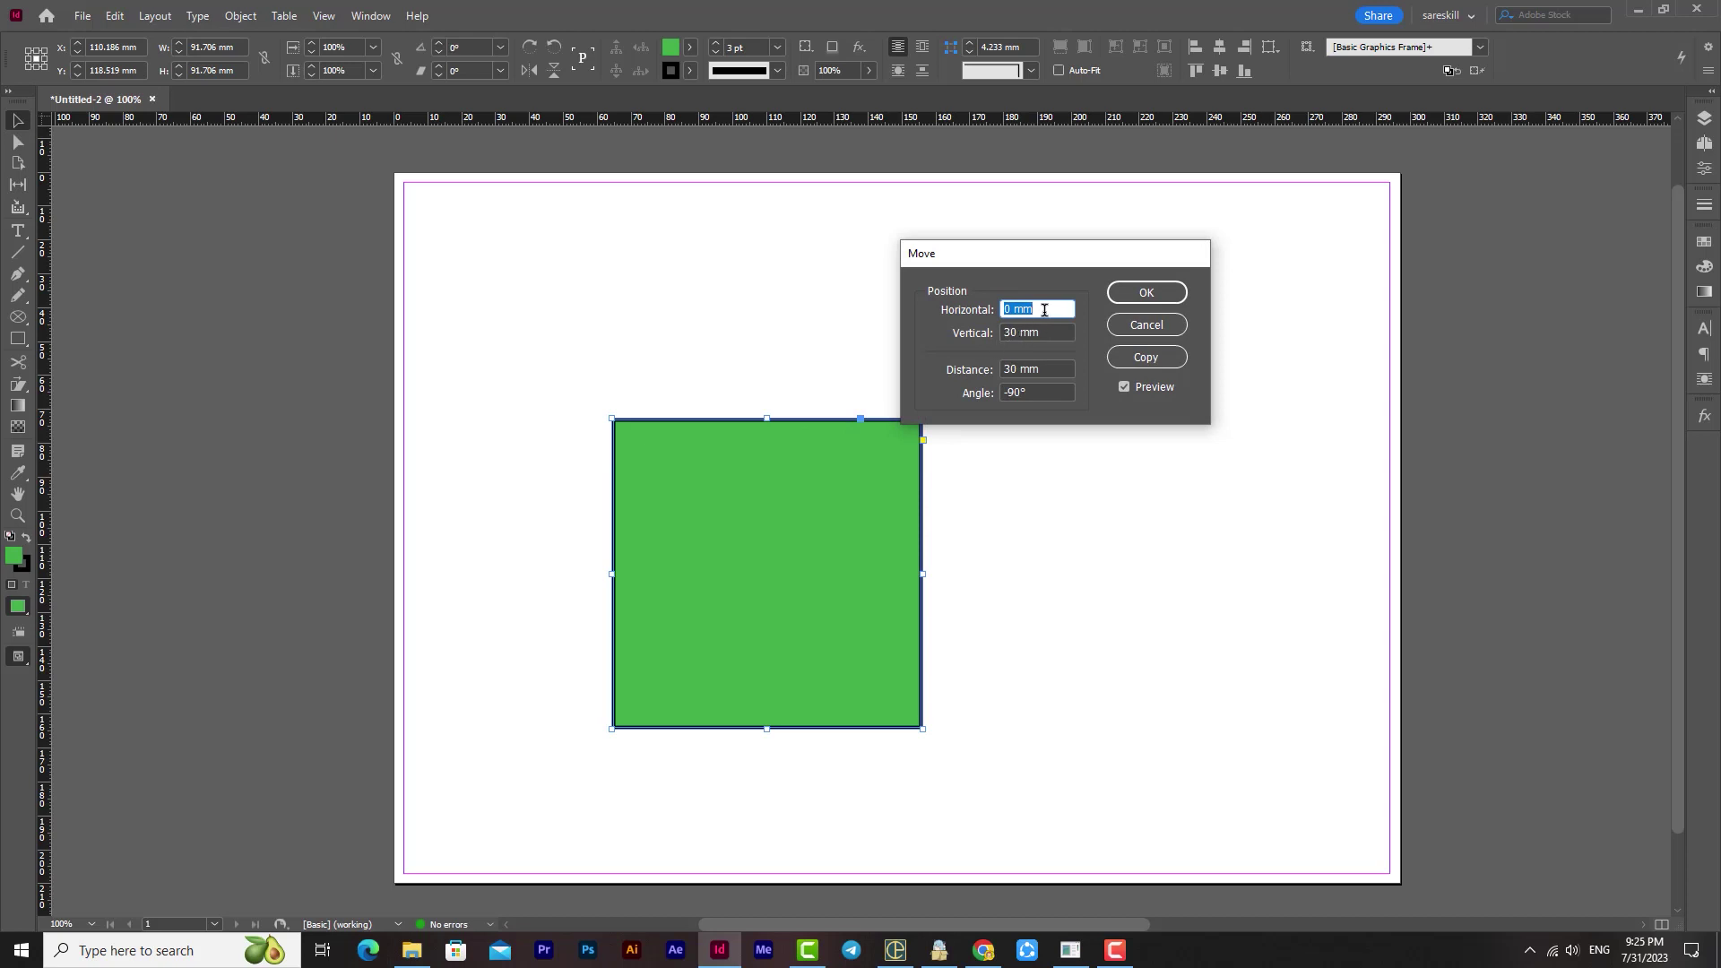
text(30)
key(Tab)
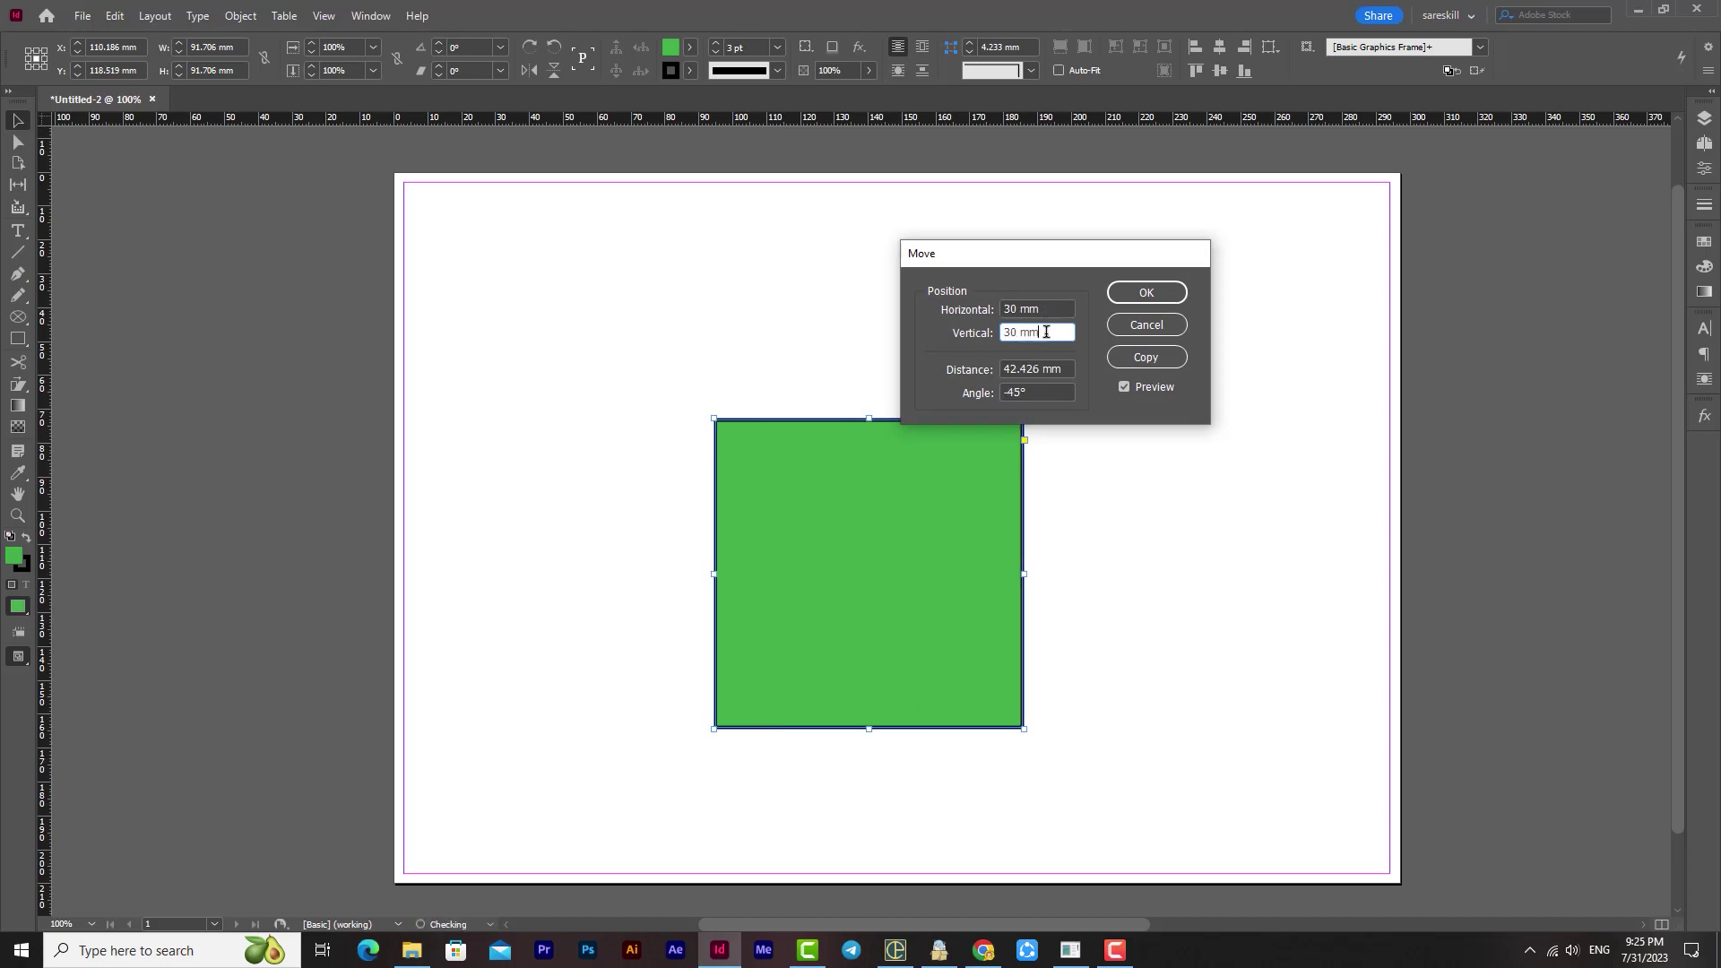
text(0)
click(1033, 311)
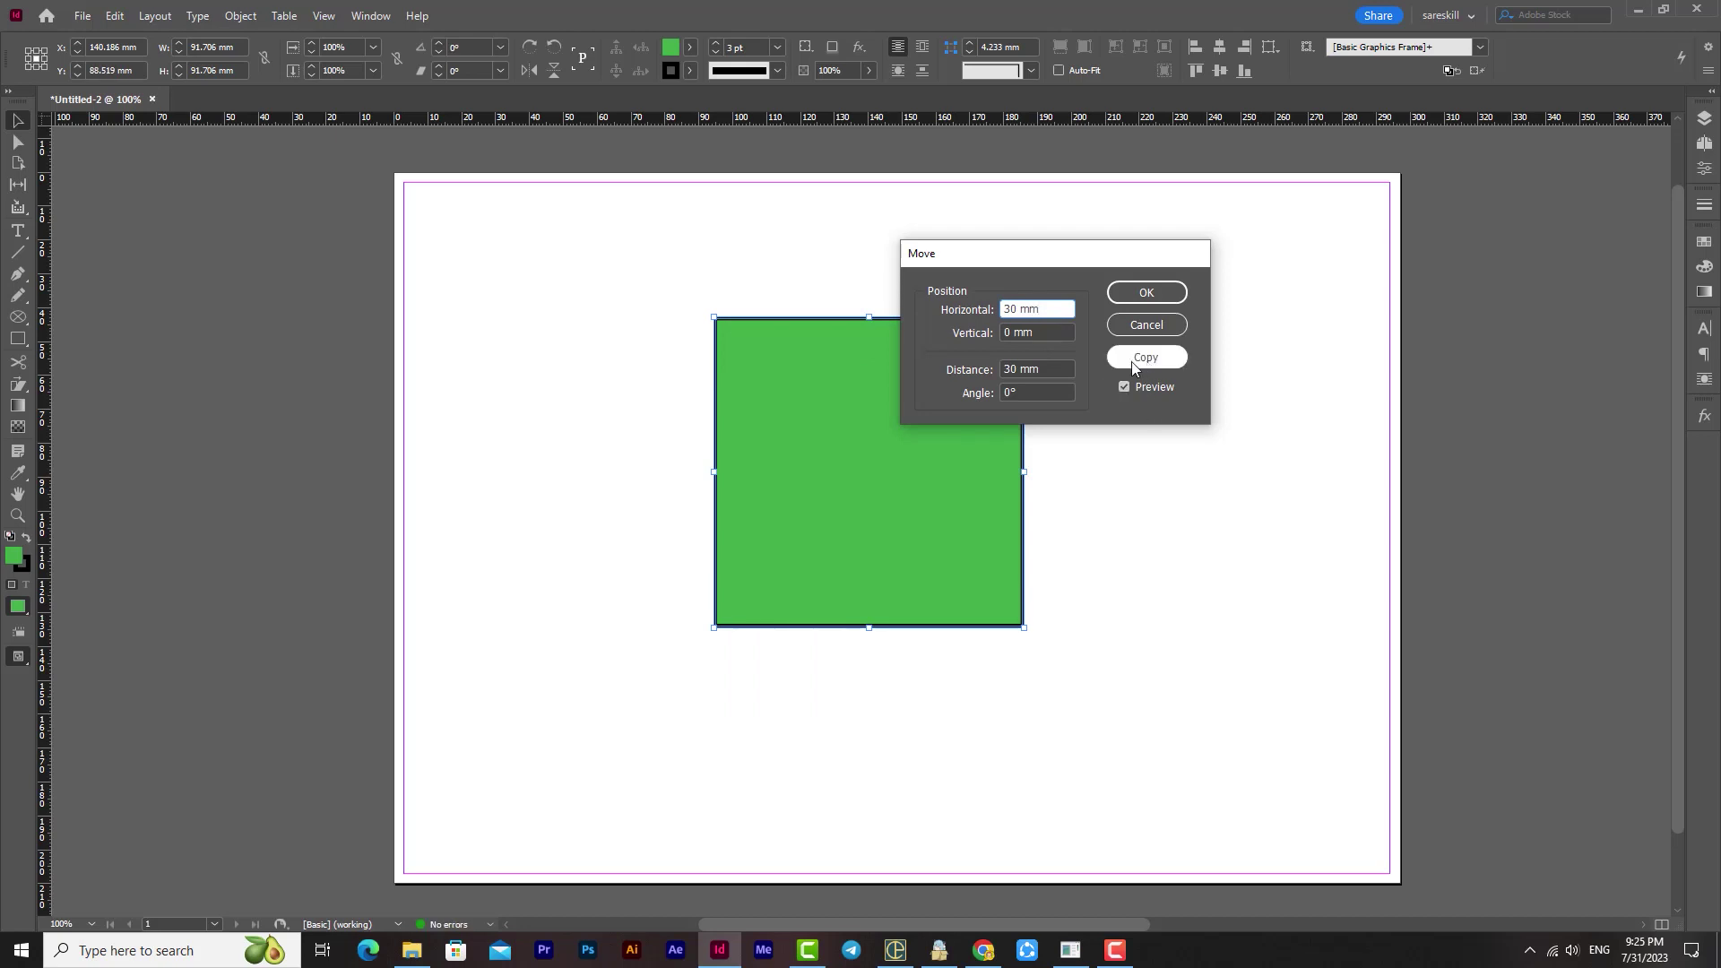
- Copy the square with Move at a distance of 30 mm and an angle of 45°, and delete the copy
click(1050, 375)
key(Tab)
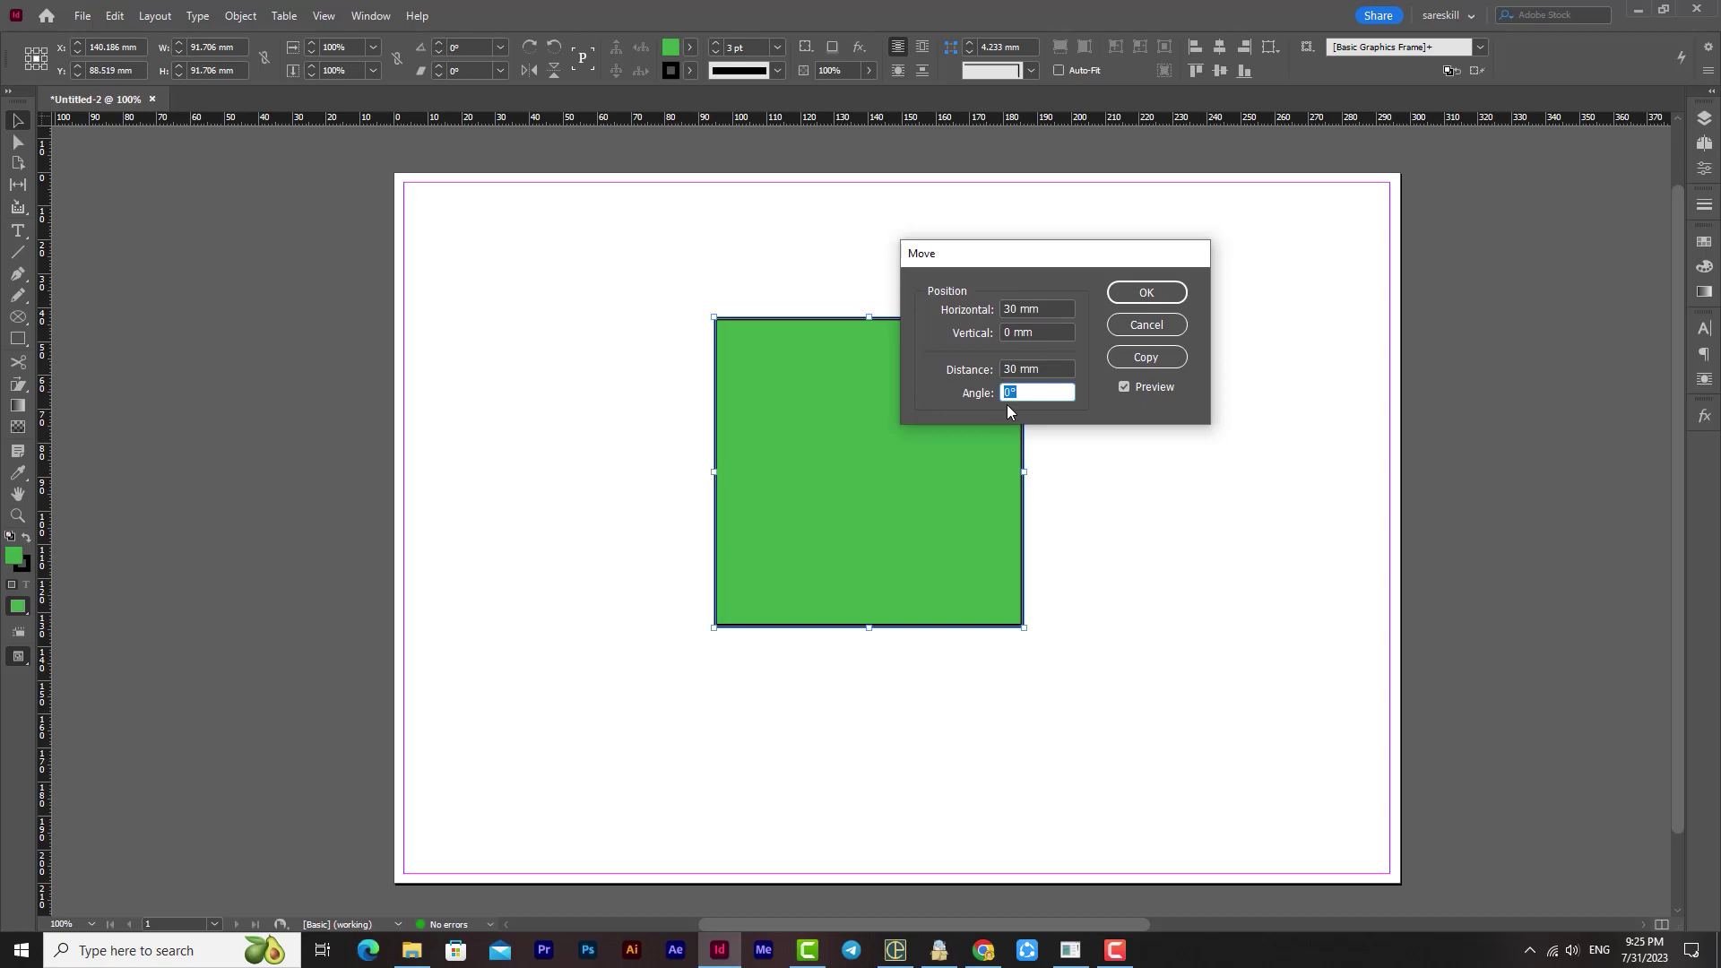
text(45)
click(1059, 368)
drag(1059, 269, 1192, 262)
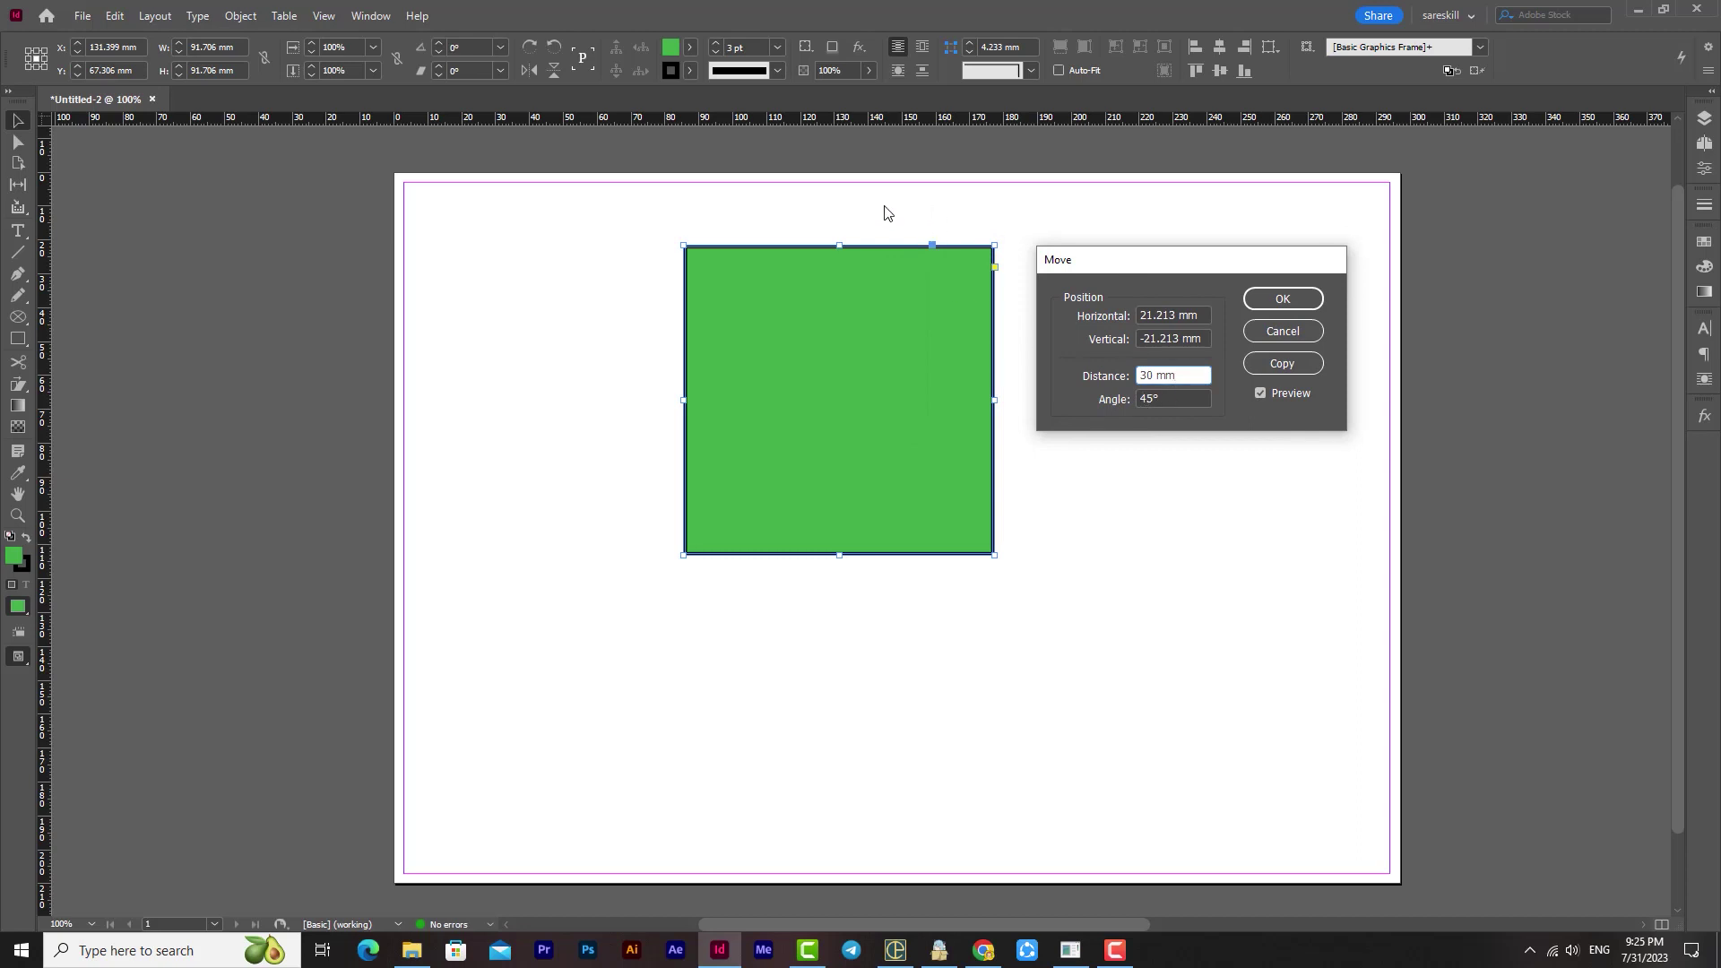
click(1291, 364)
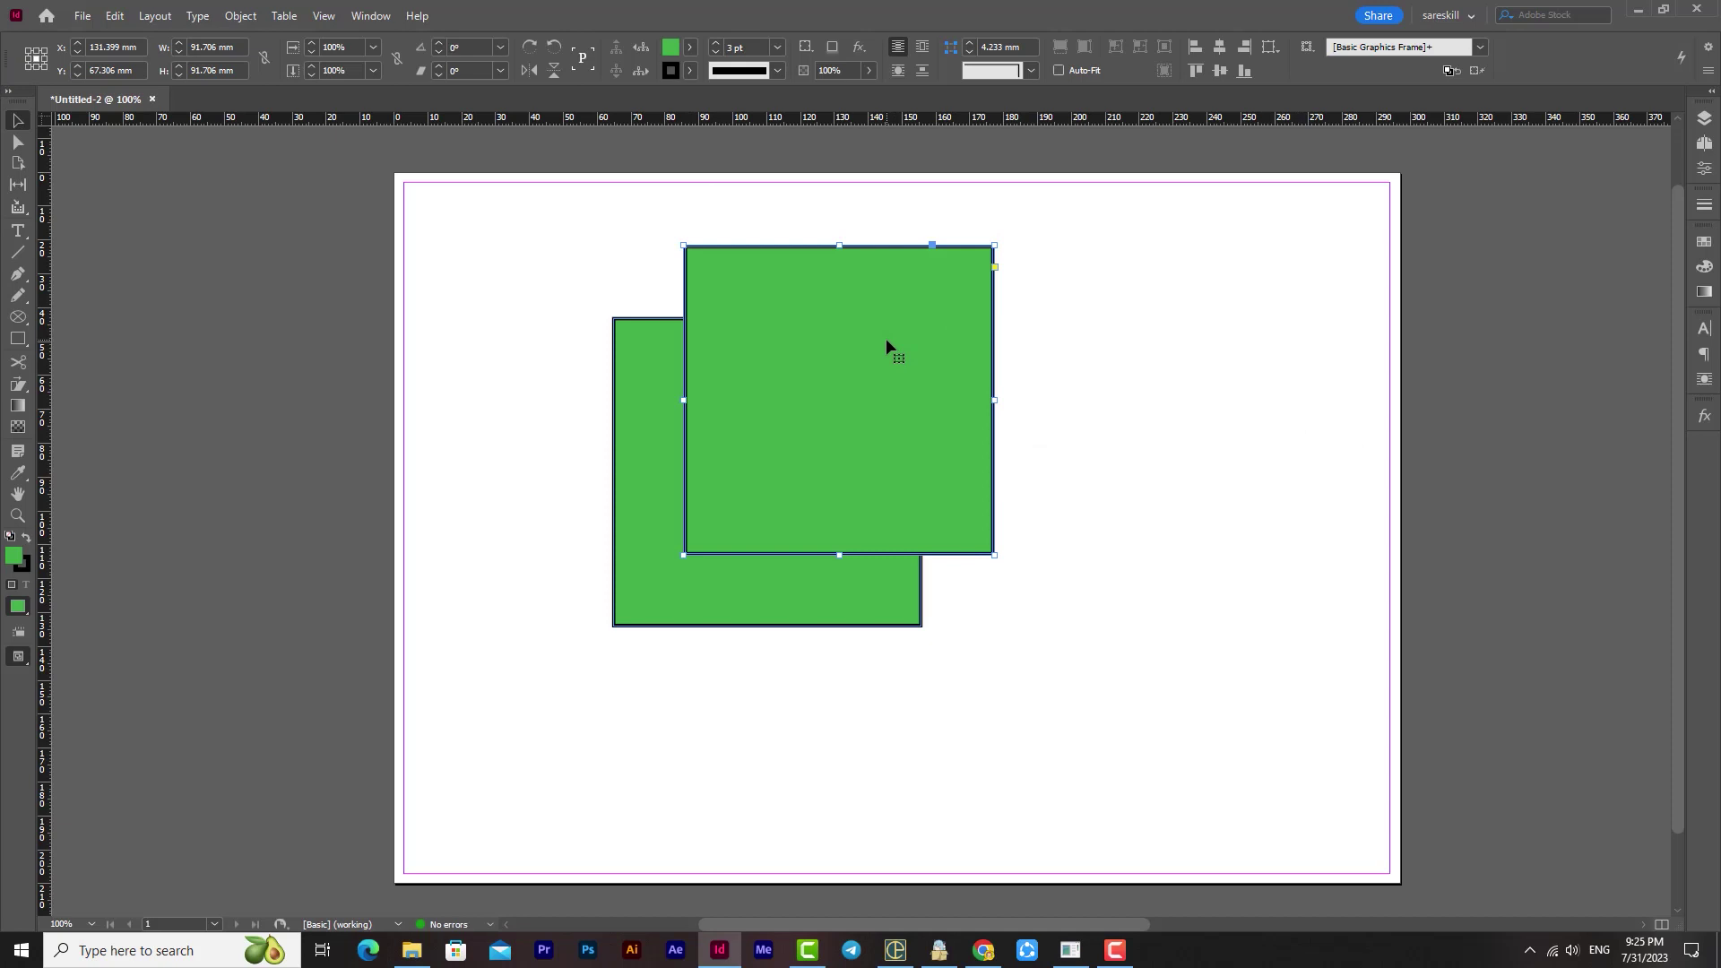
key(Delete)
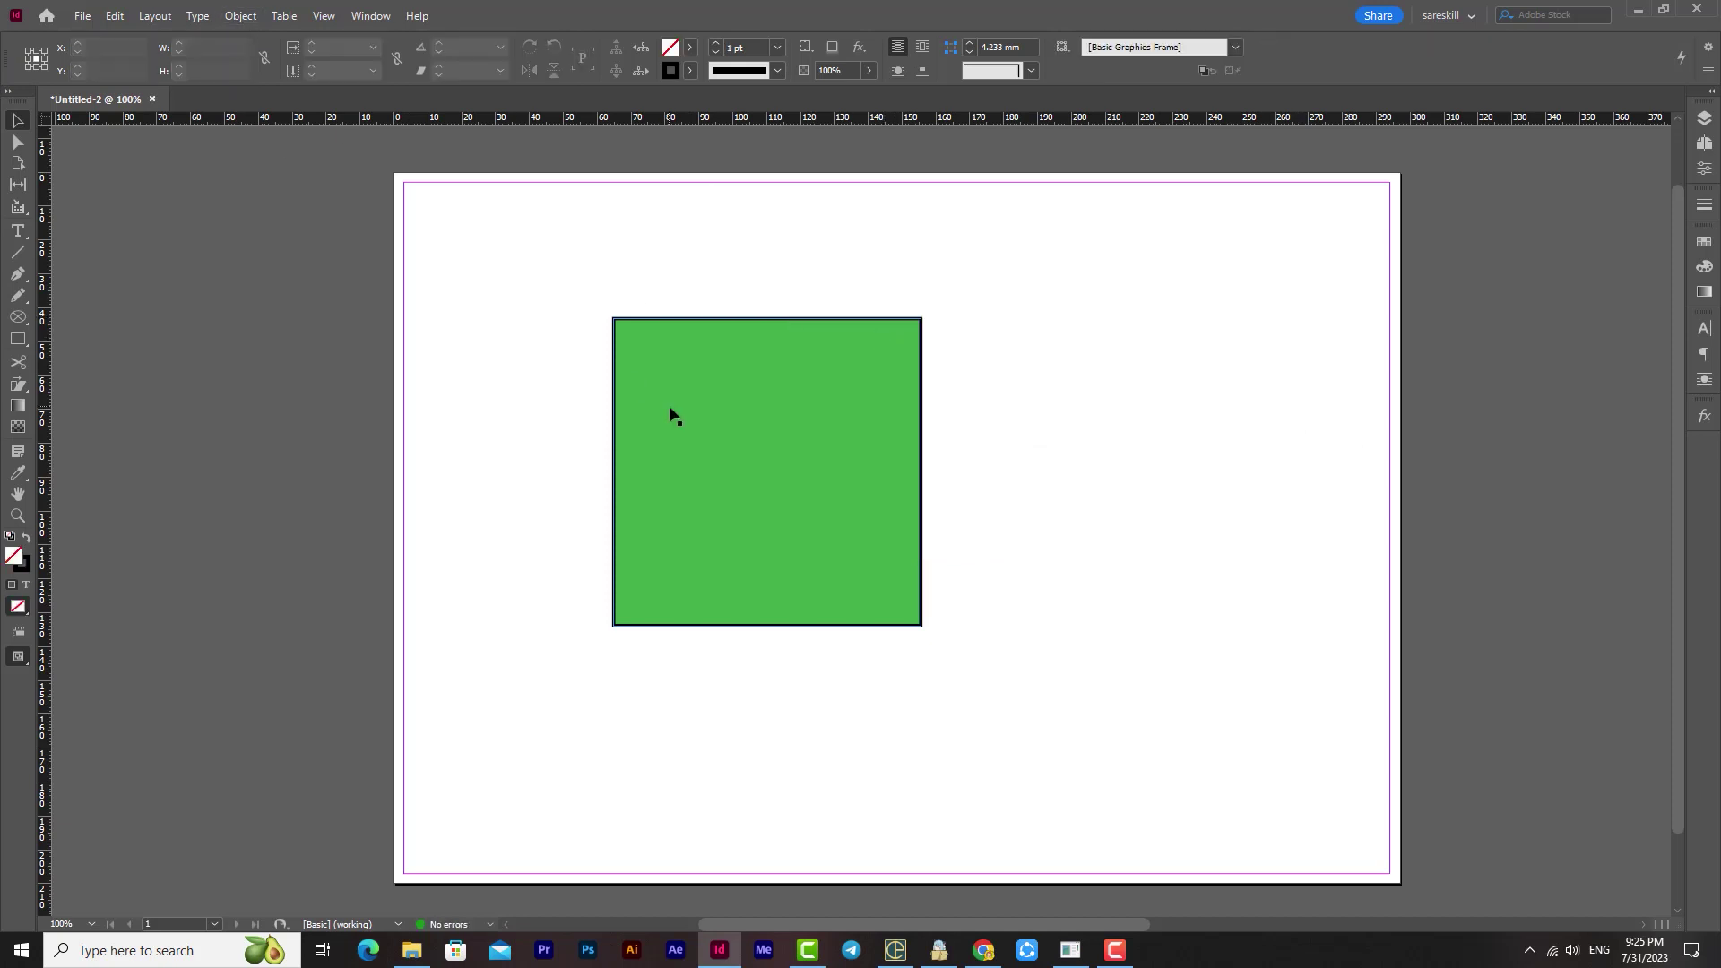
click(671, 414)
click(240, 15)
mouse_move(295, 39)
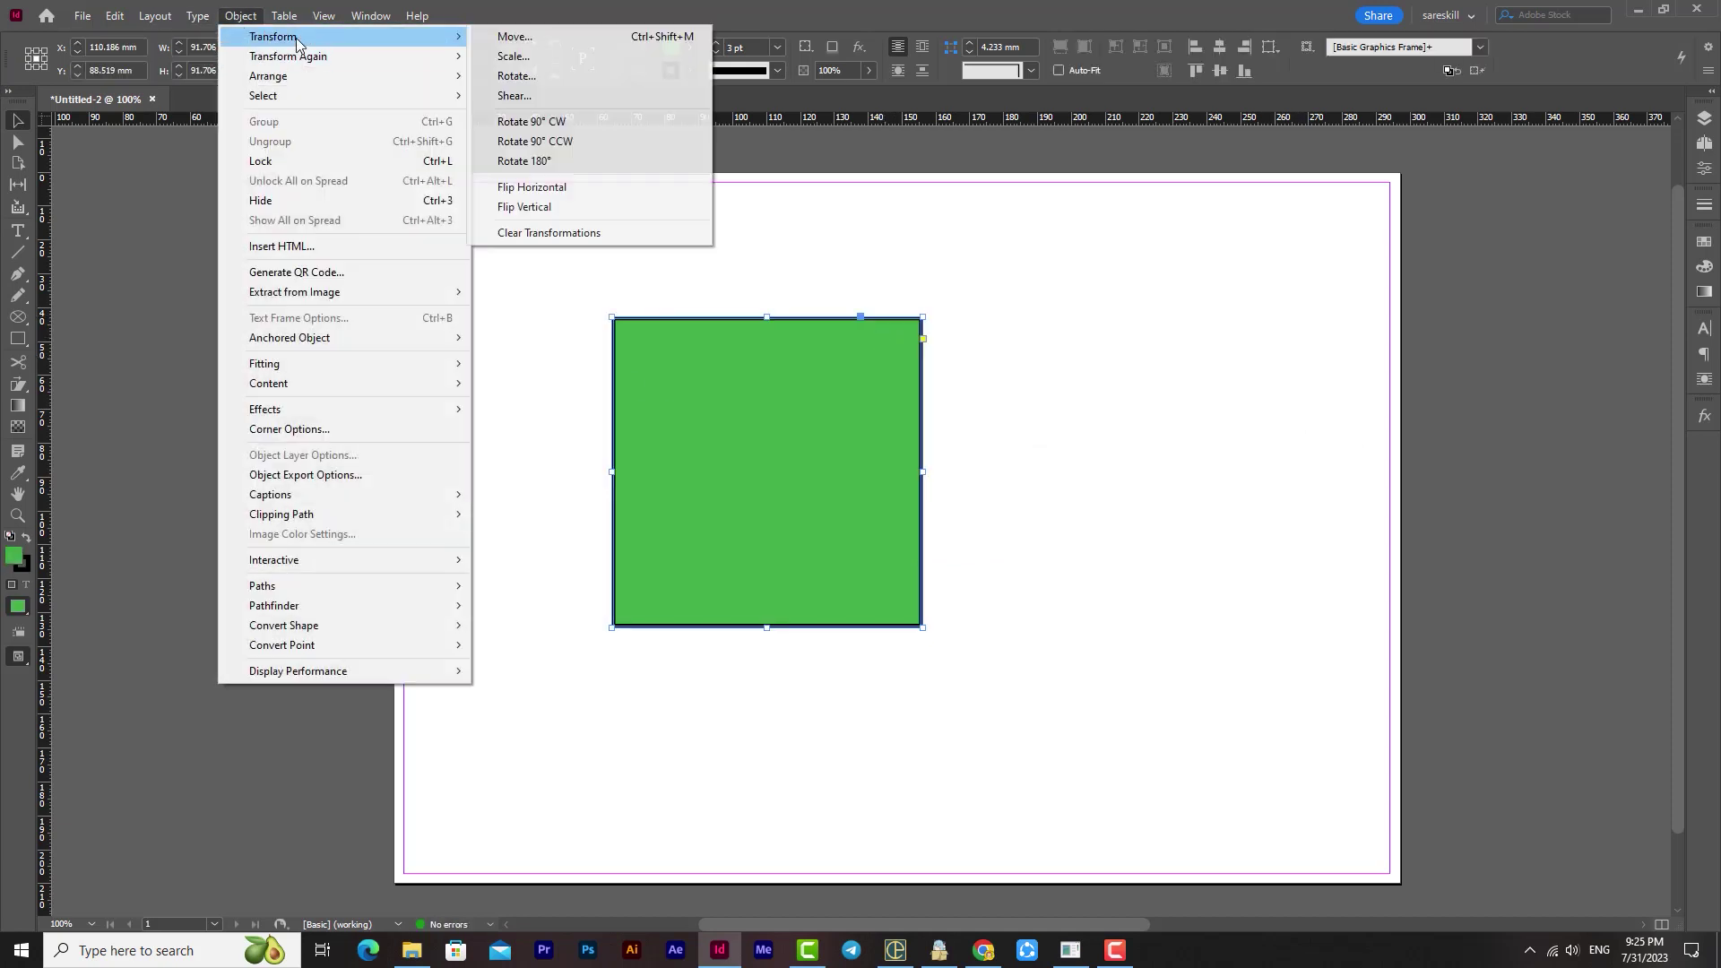
click(532, 57)
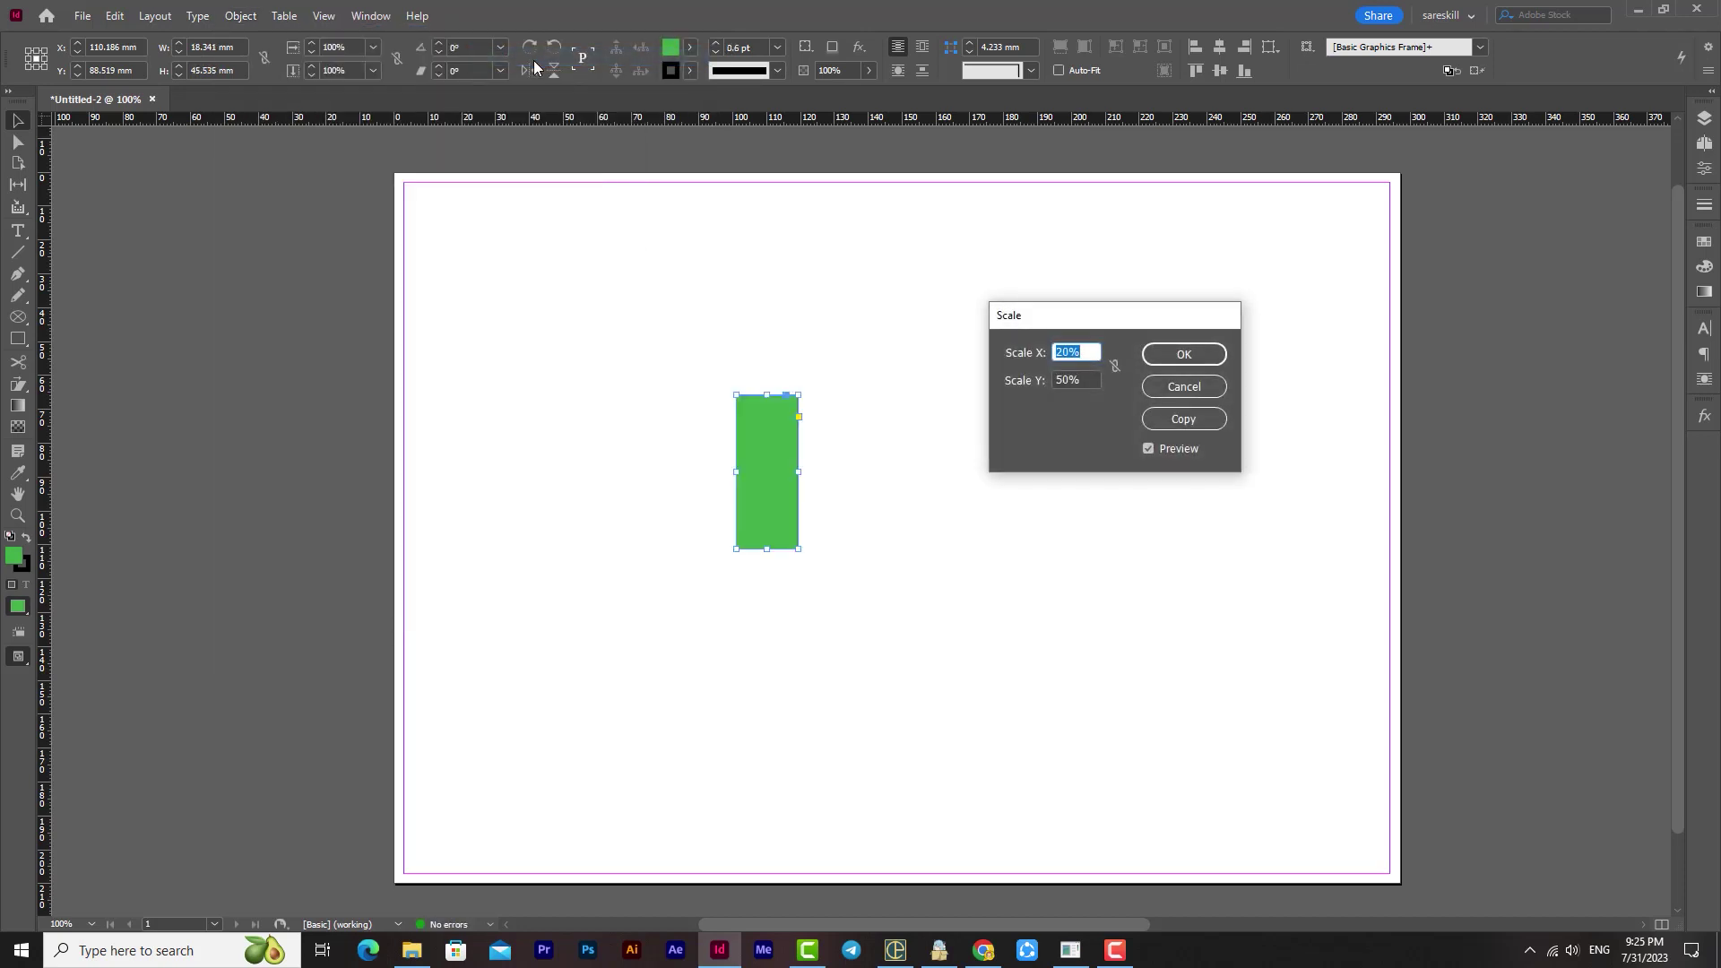
click(1187, 387)
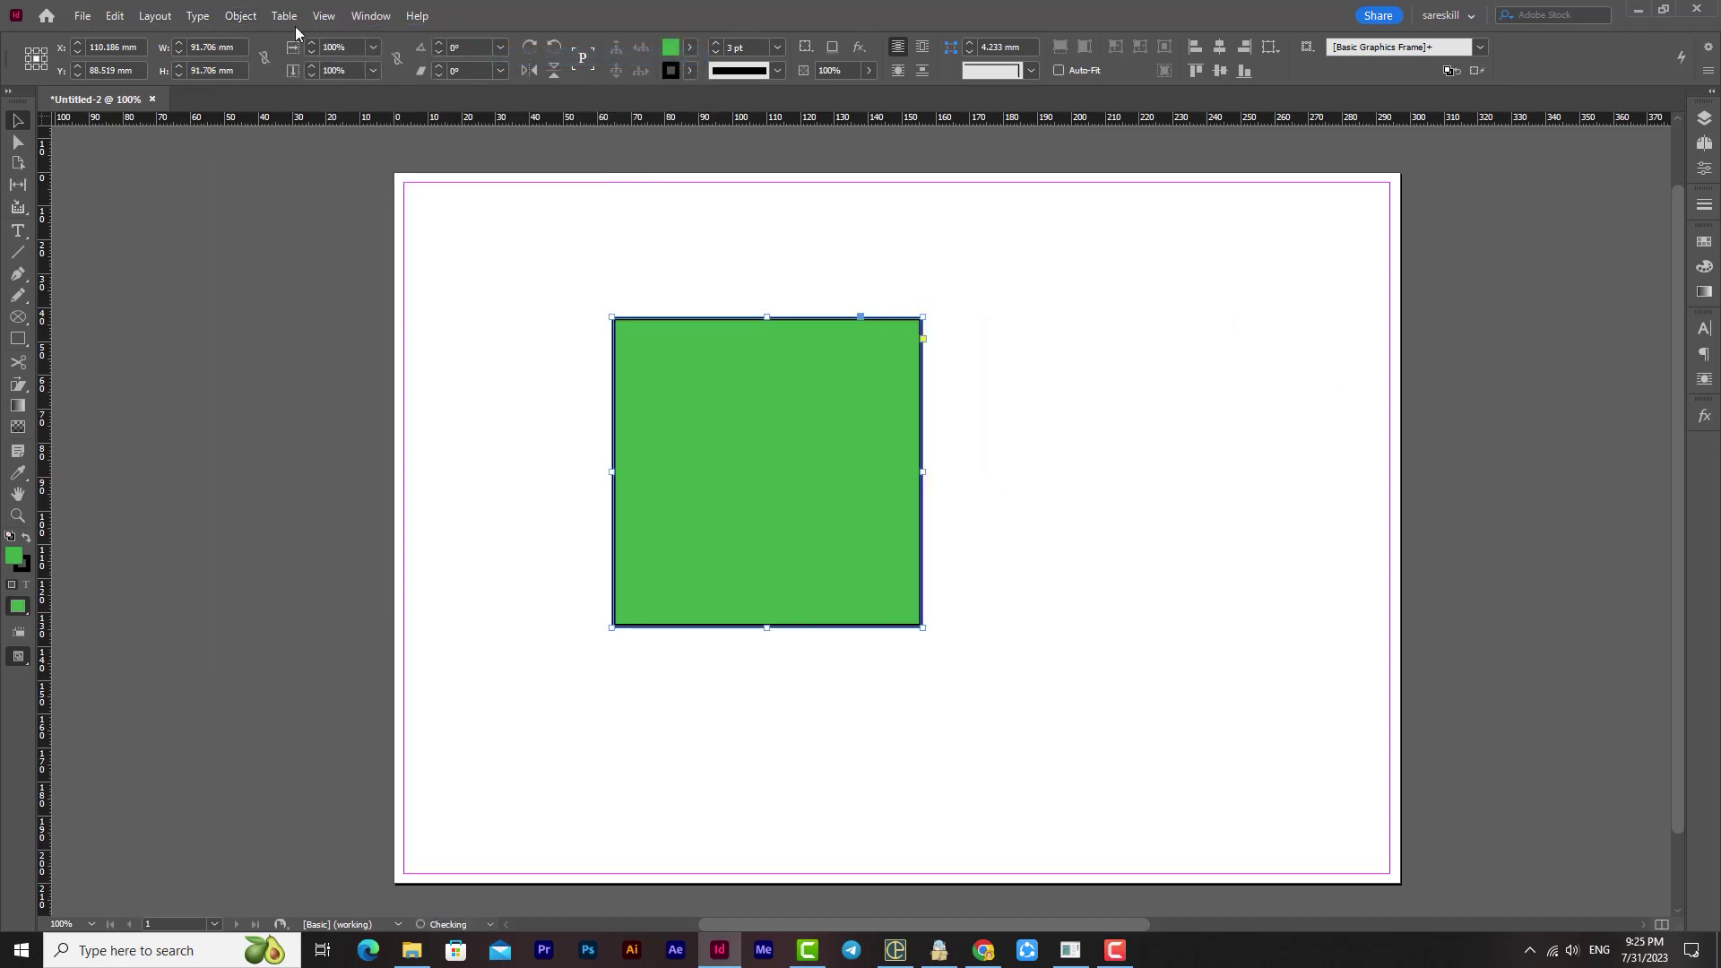
click(240, 15)
mouse_move(278, 38)
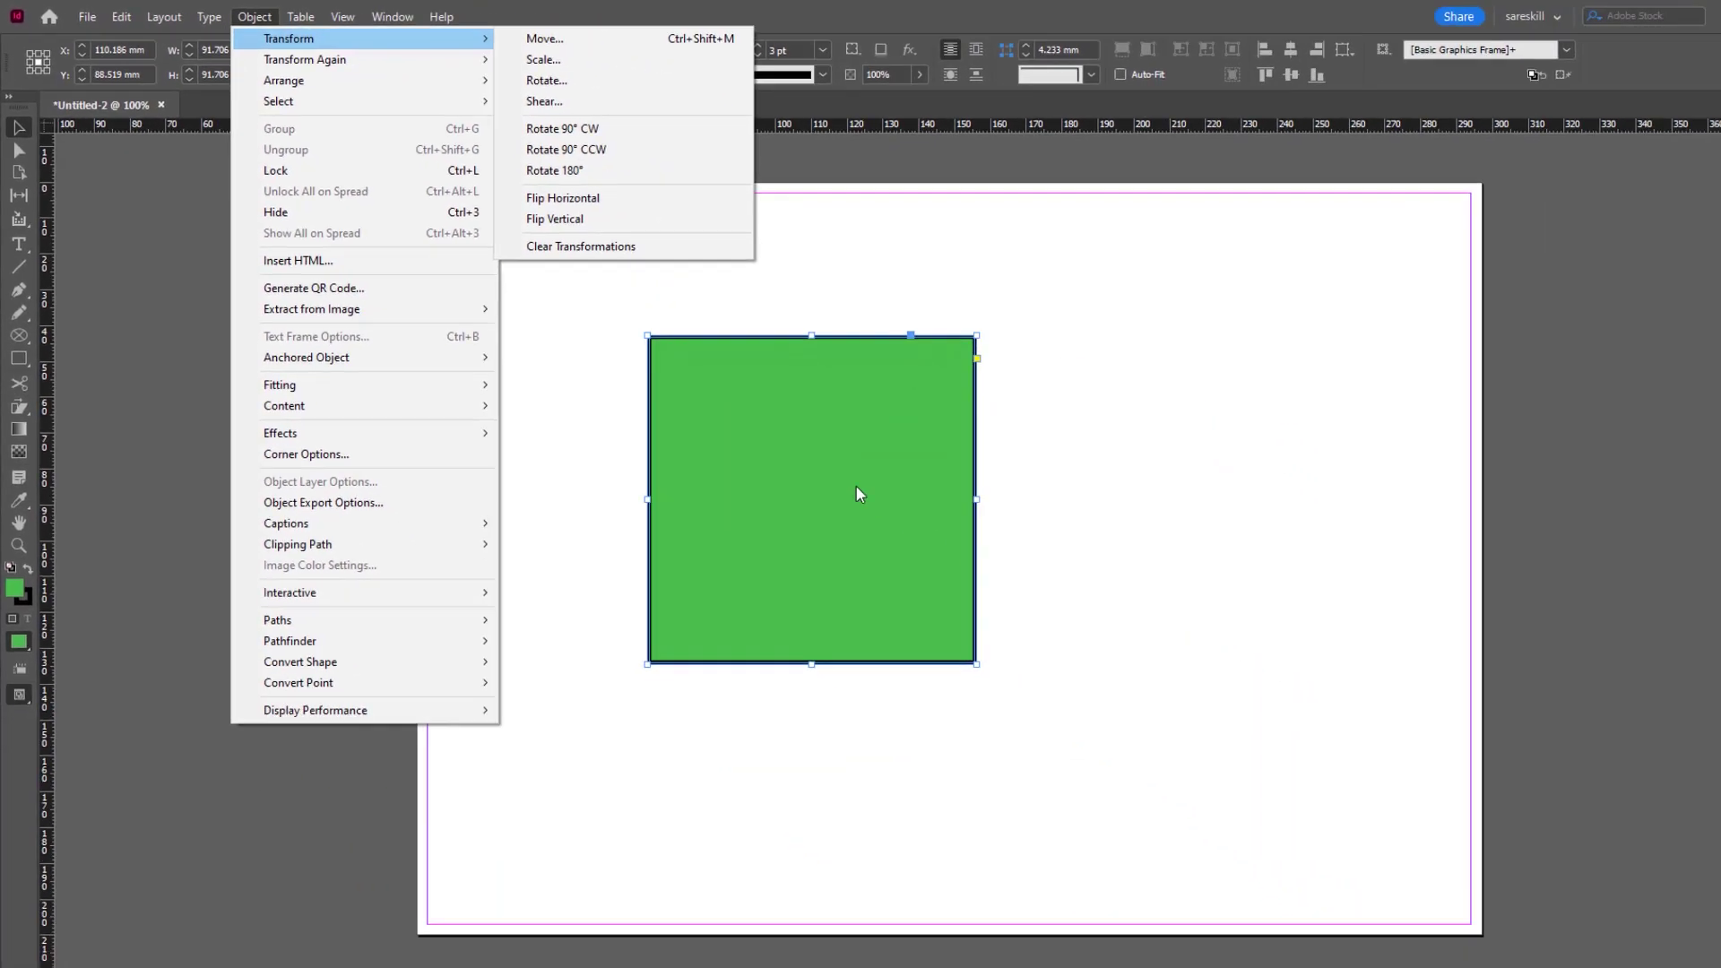
key(Escape)
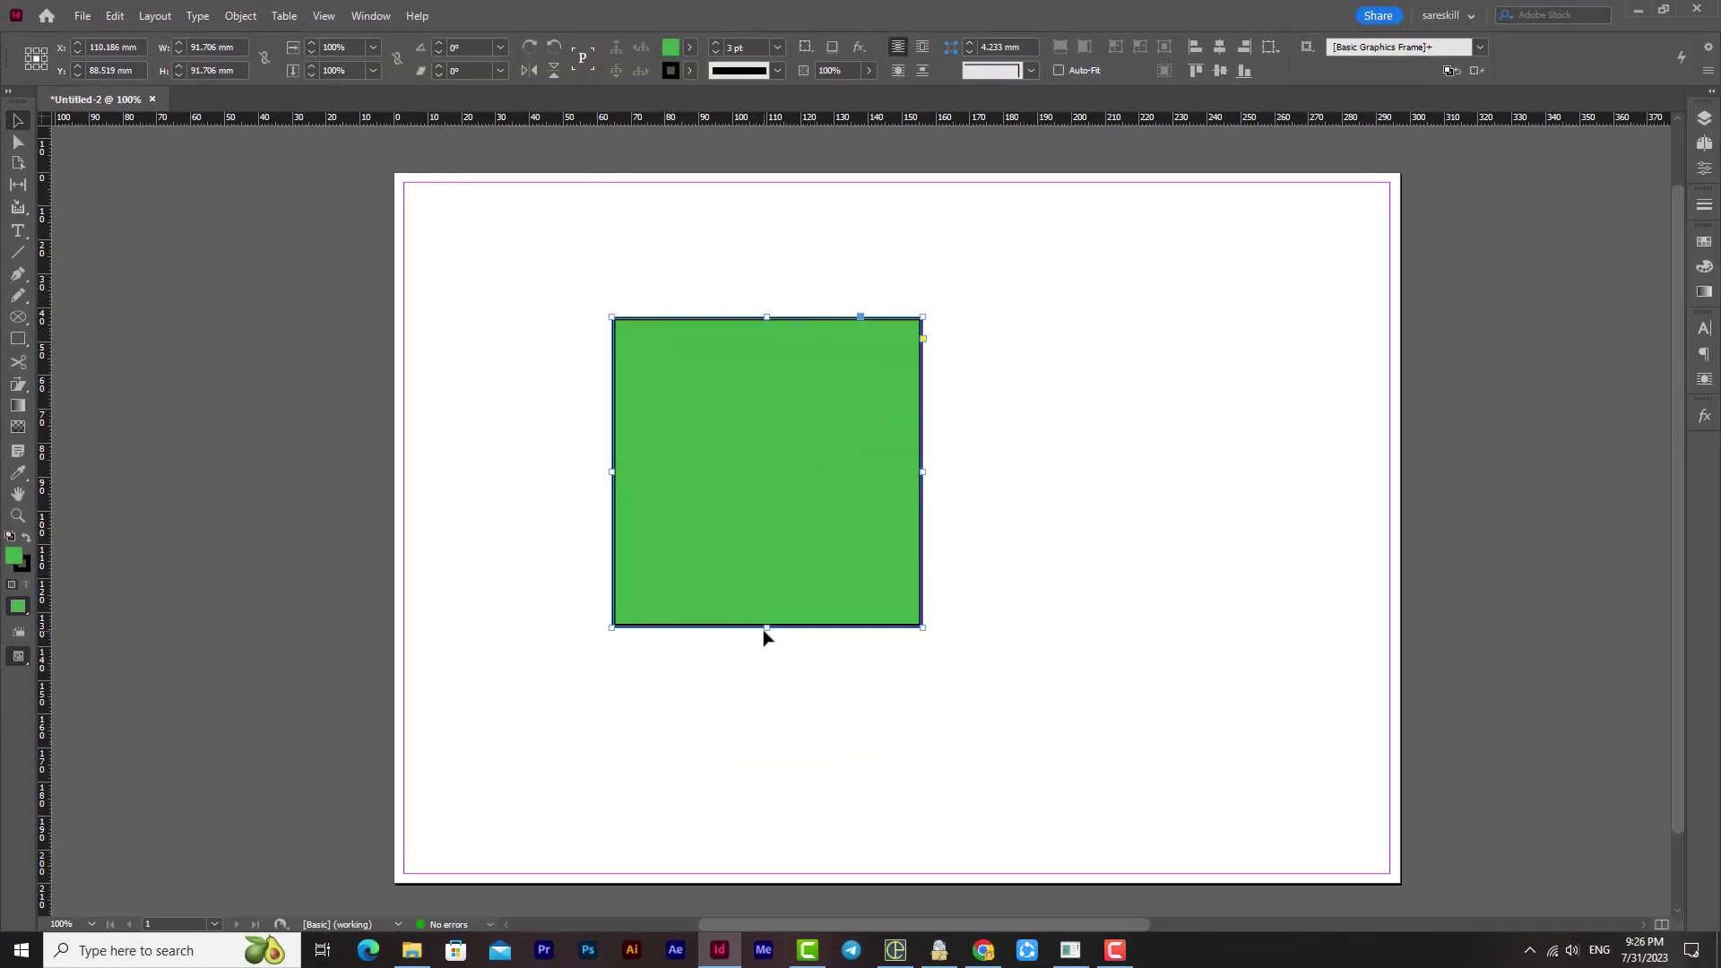
- Stretch the green square downward into a rectangle about 149 mm tall and move it up on the page
drag(767, 628, 783, 818)
drag(795, 590, 785, 527)
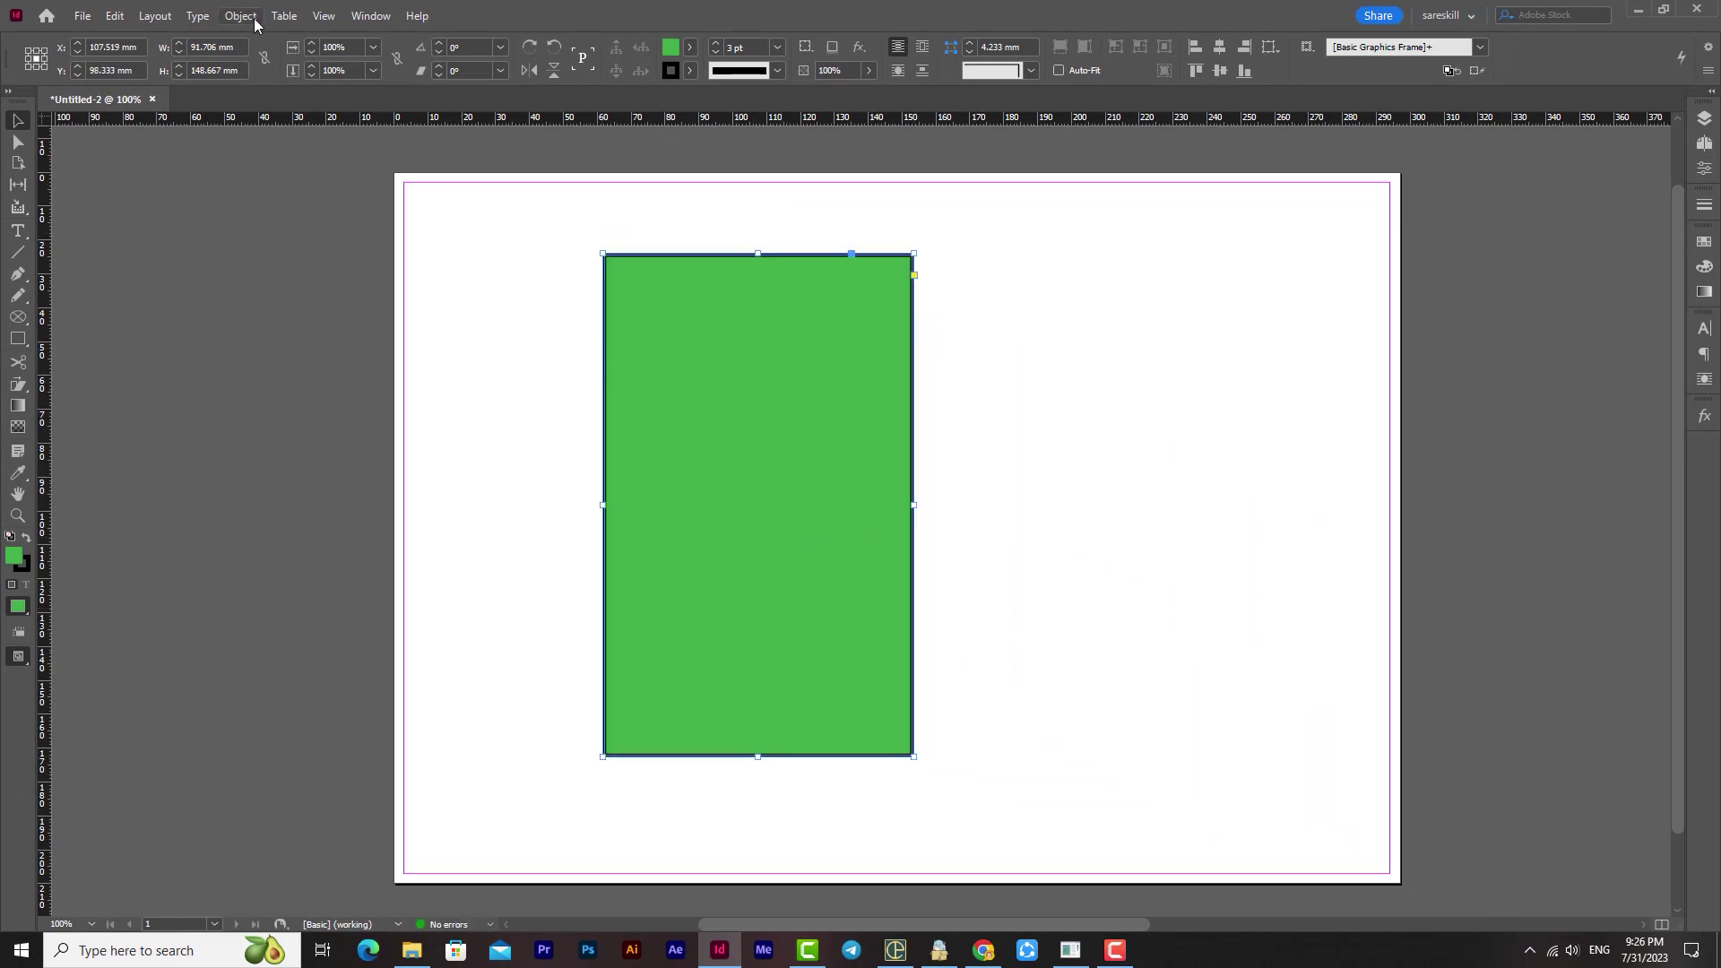
- Rotate the green rectangle 90° clockwise and undo that rotation
click(240, 15)
mouse_move(260, 38)
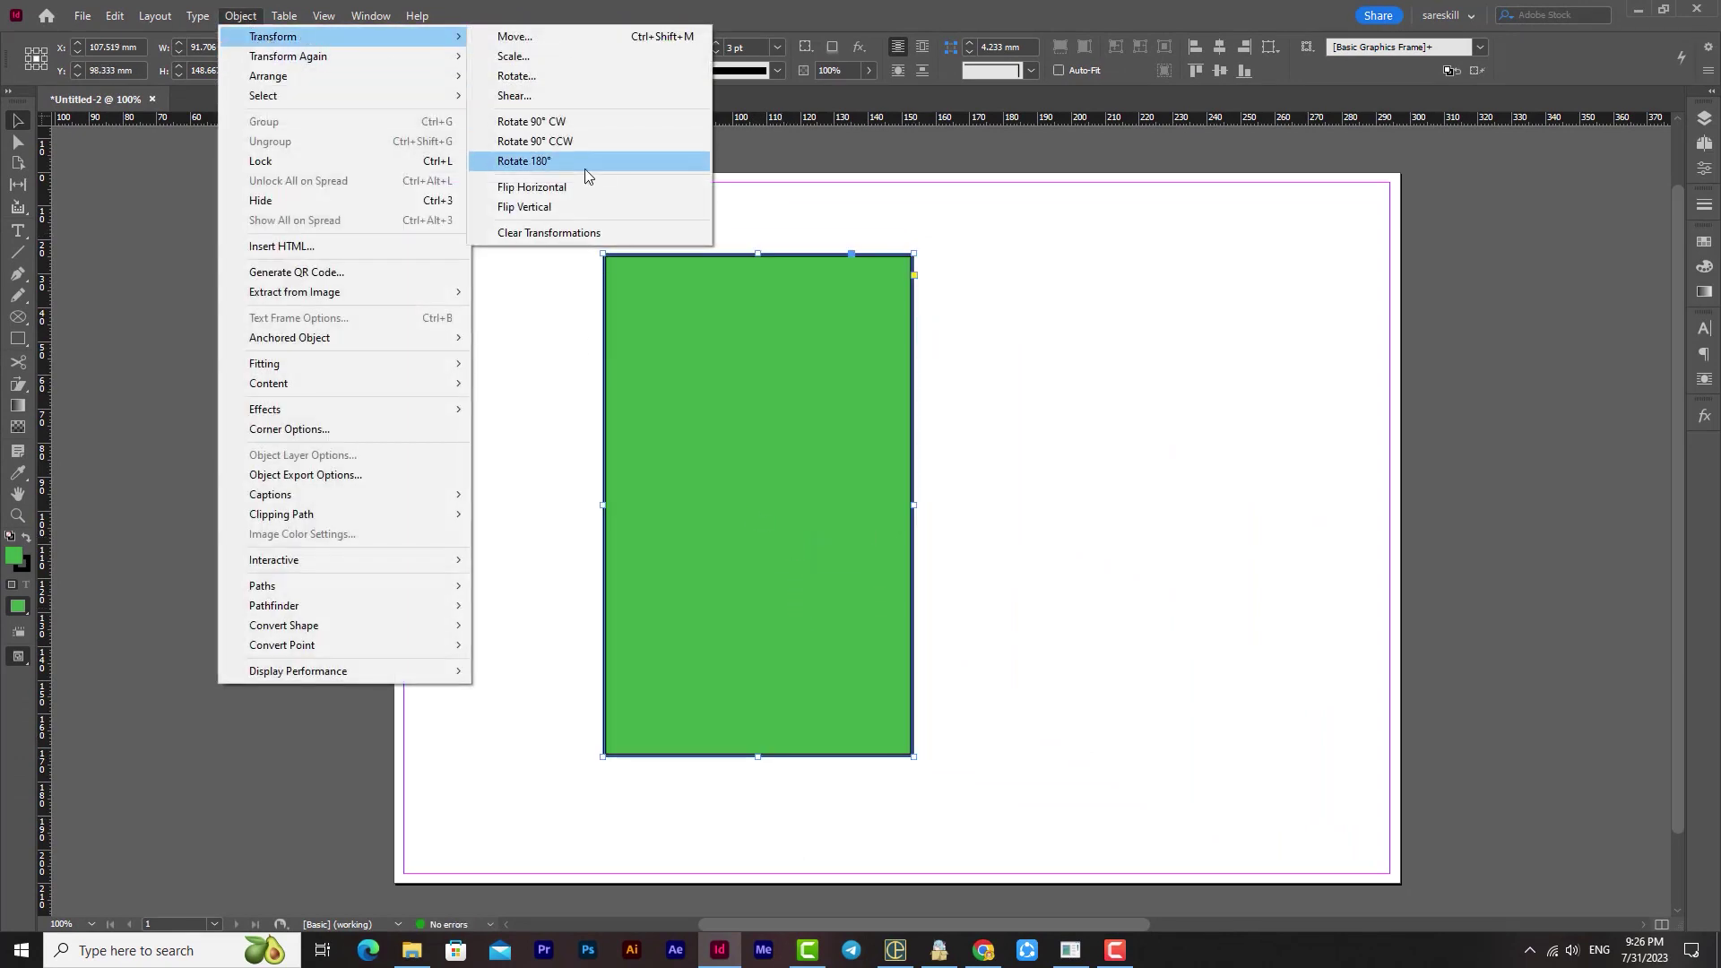
click(531, 123)
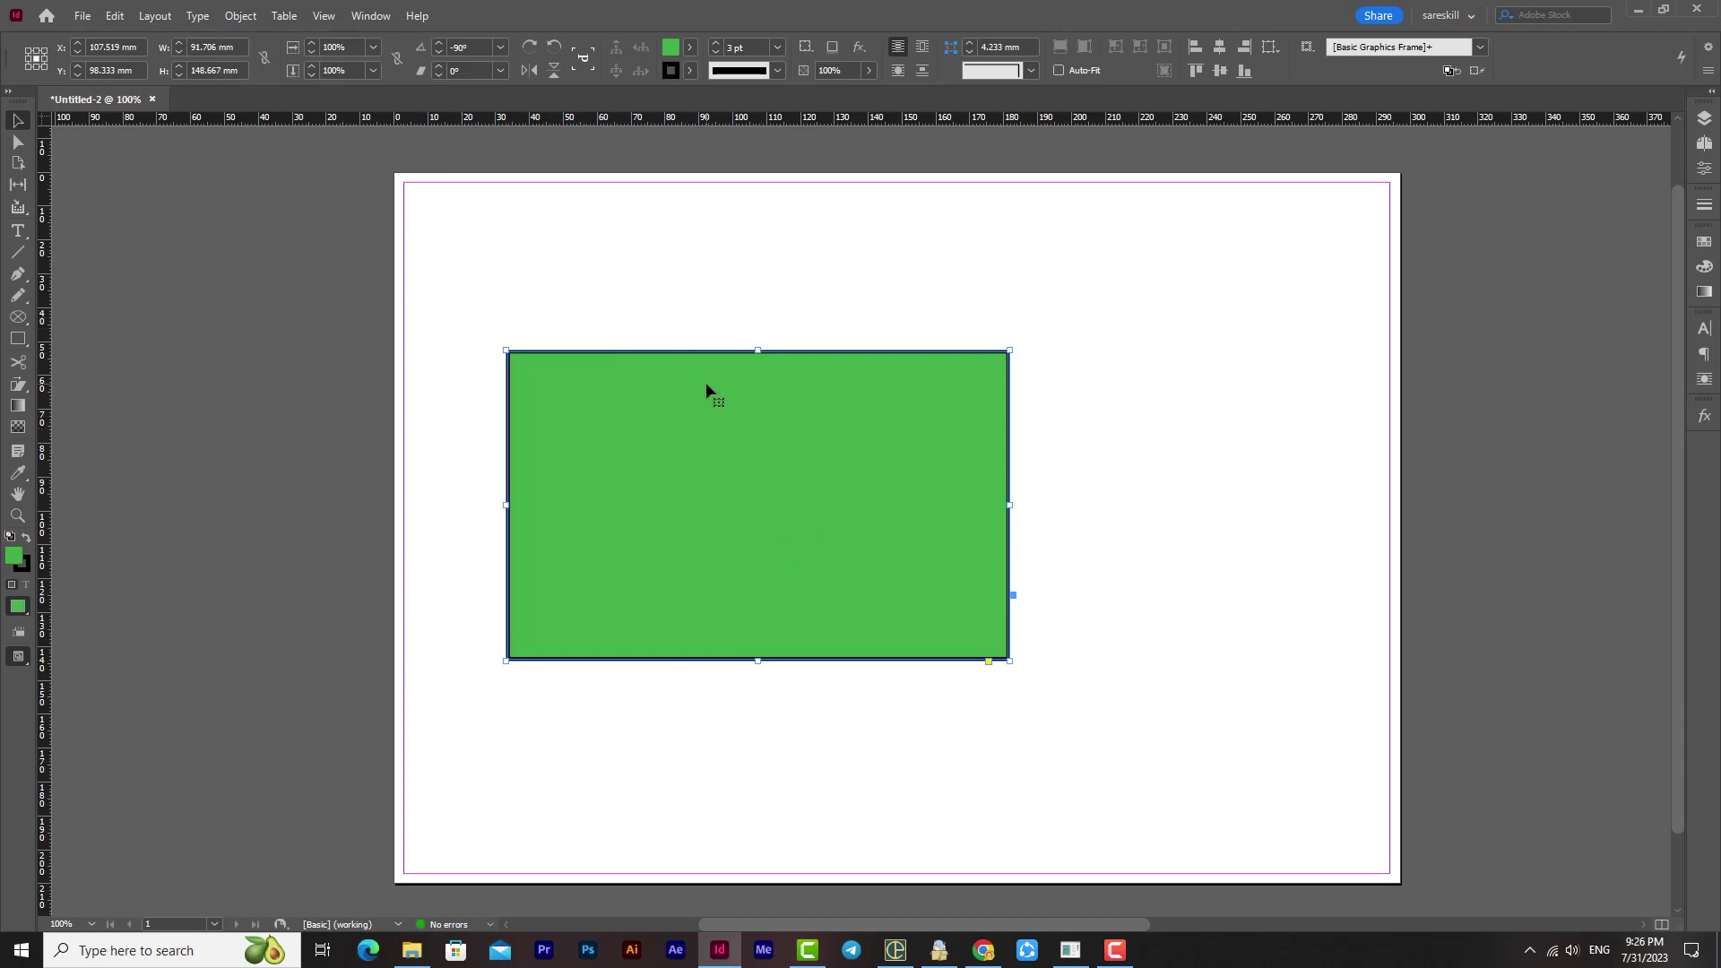
key(ctrl+z)
- Rotate the green rectangle 90° counterclockwise, followed by a 180° rotation
click(241, 16)
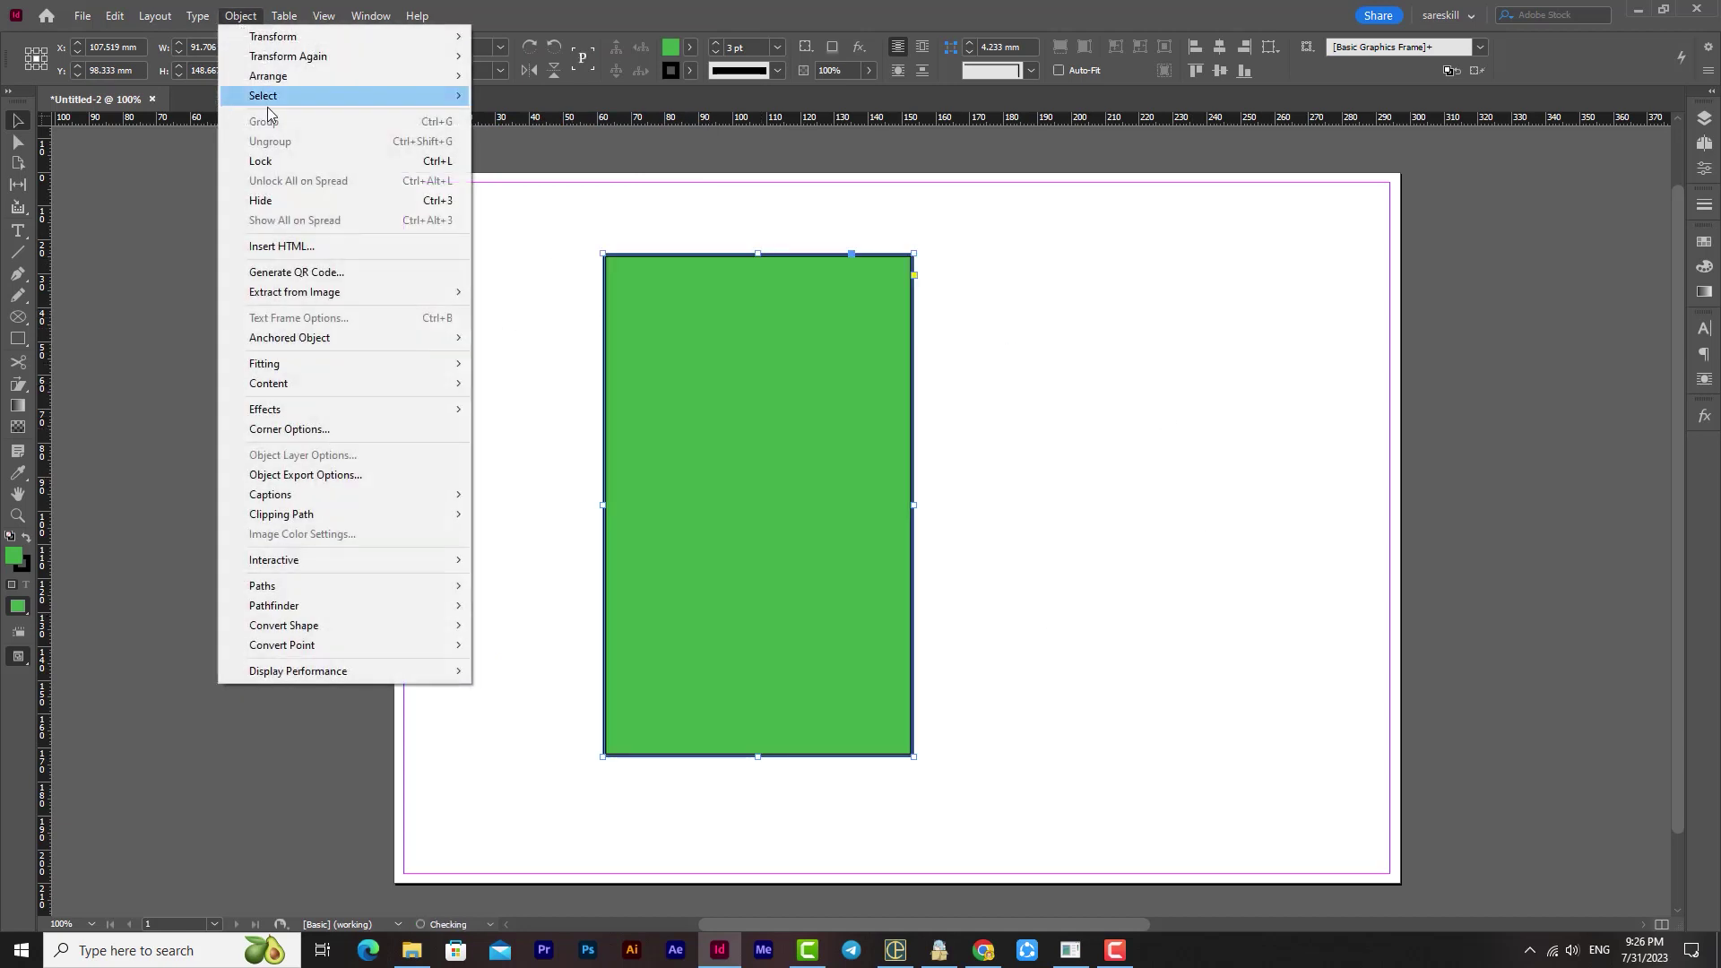
mouse_move(269, 37)
click(594, 143)
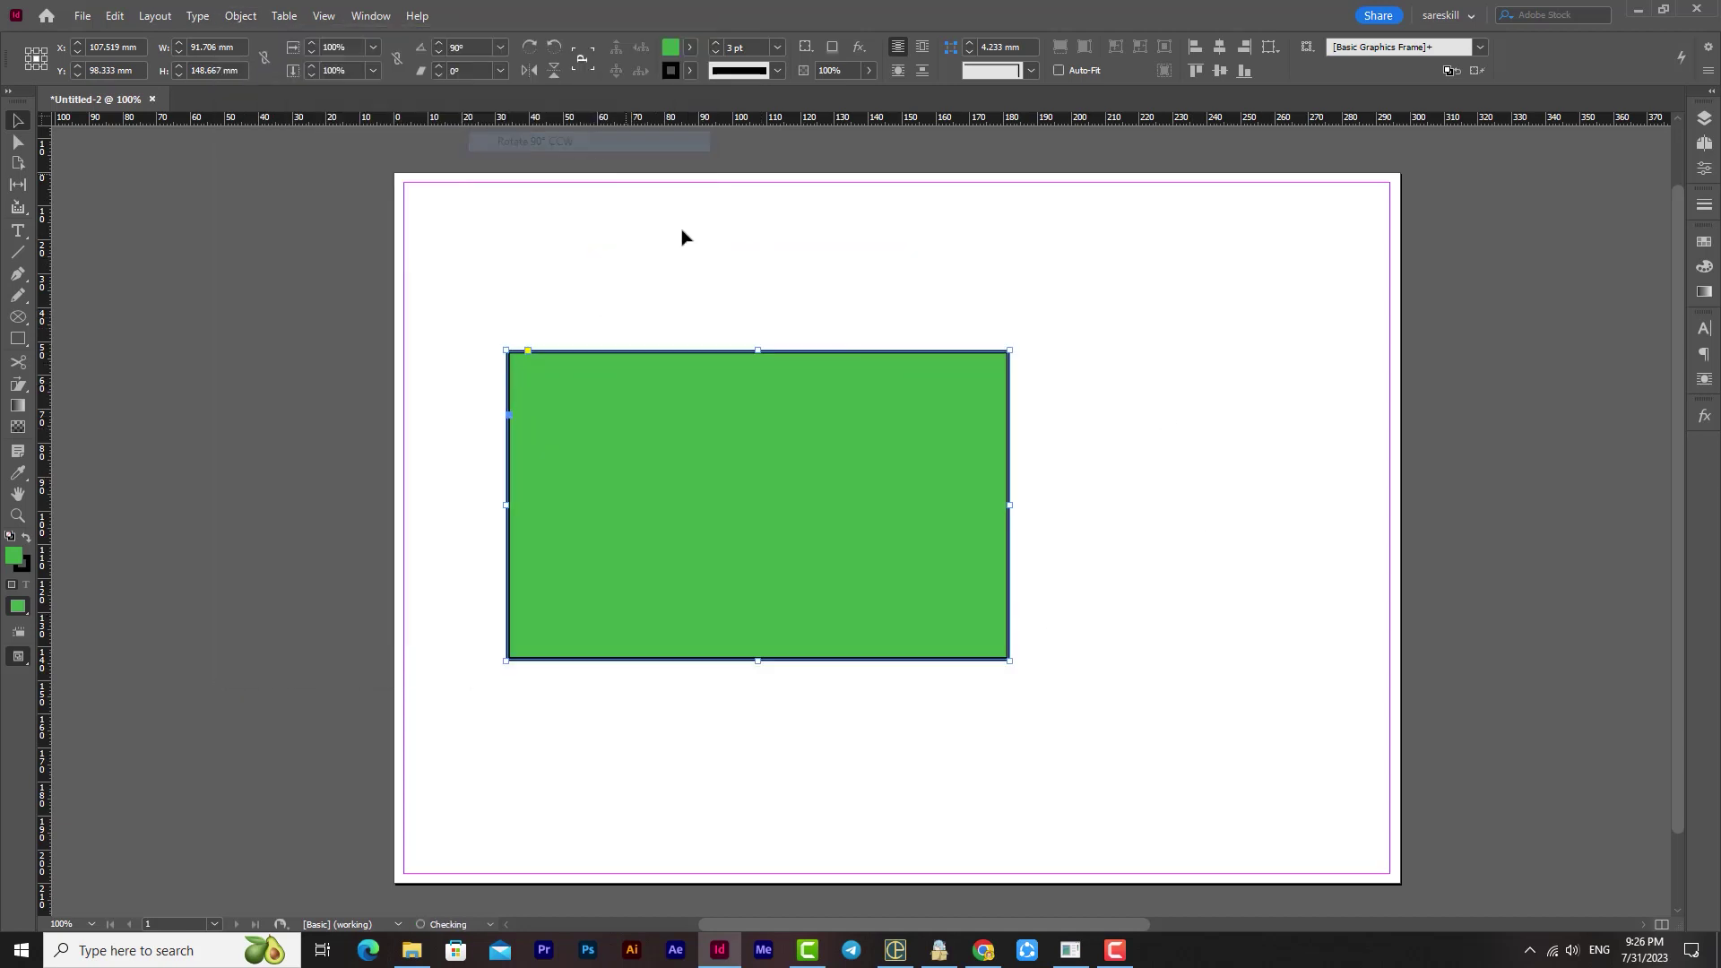
click(240, 16)
mouse_move(271, 41)
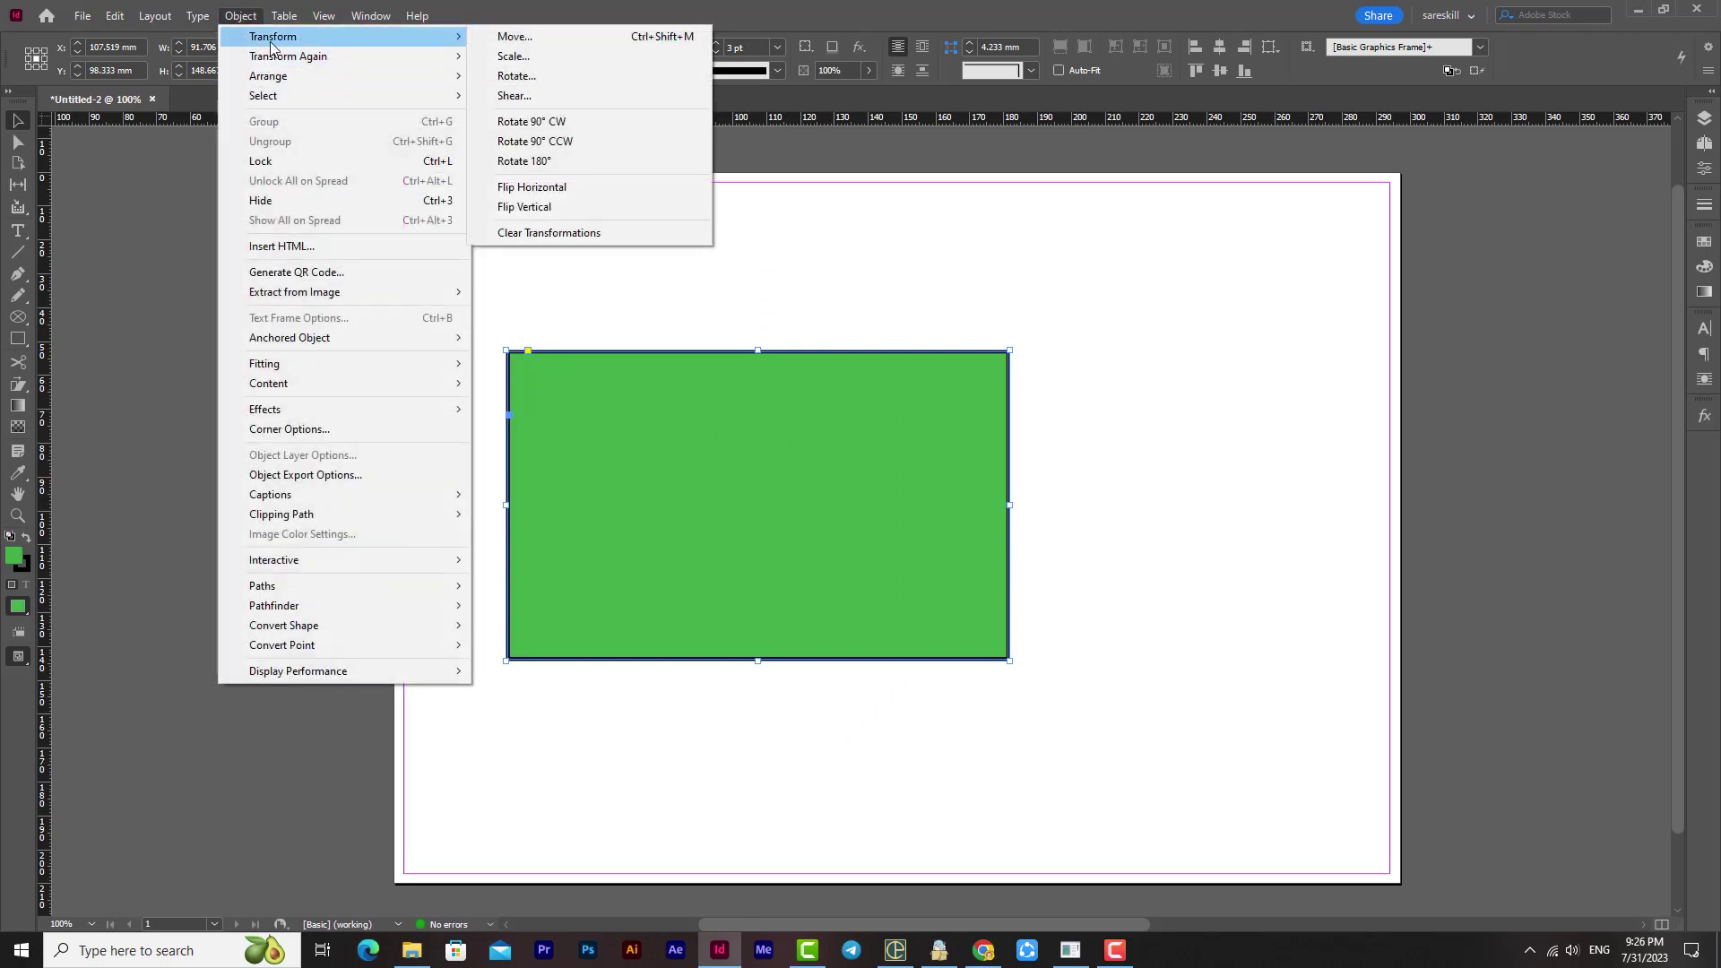
click(572, 162)
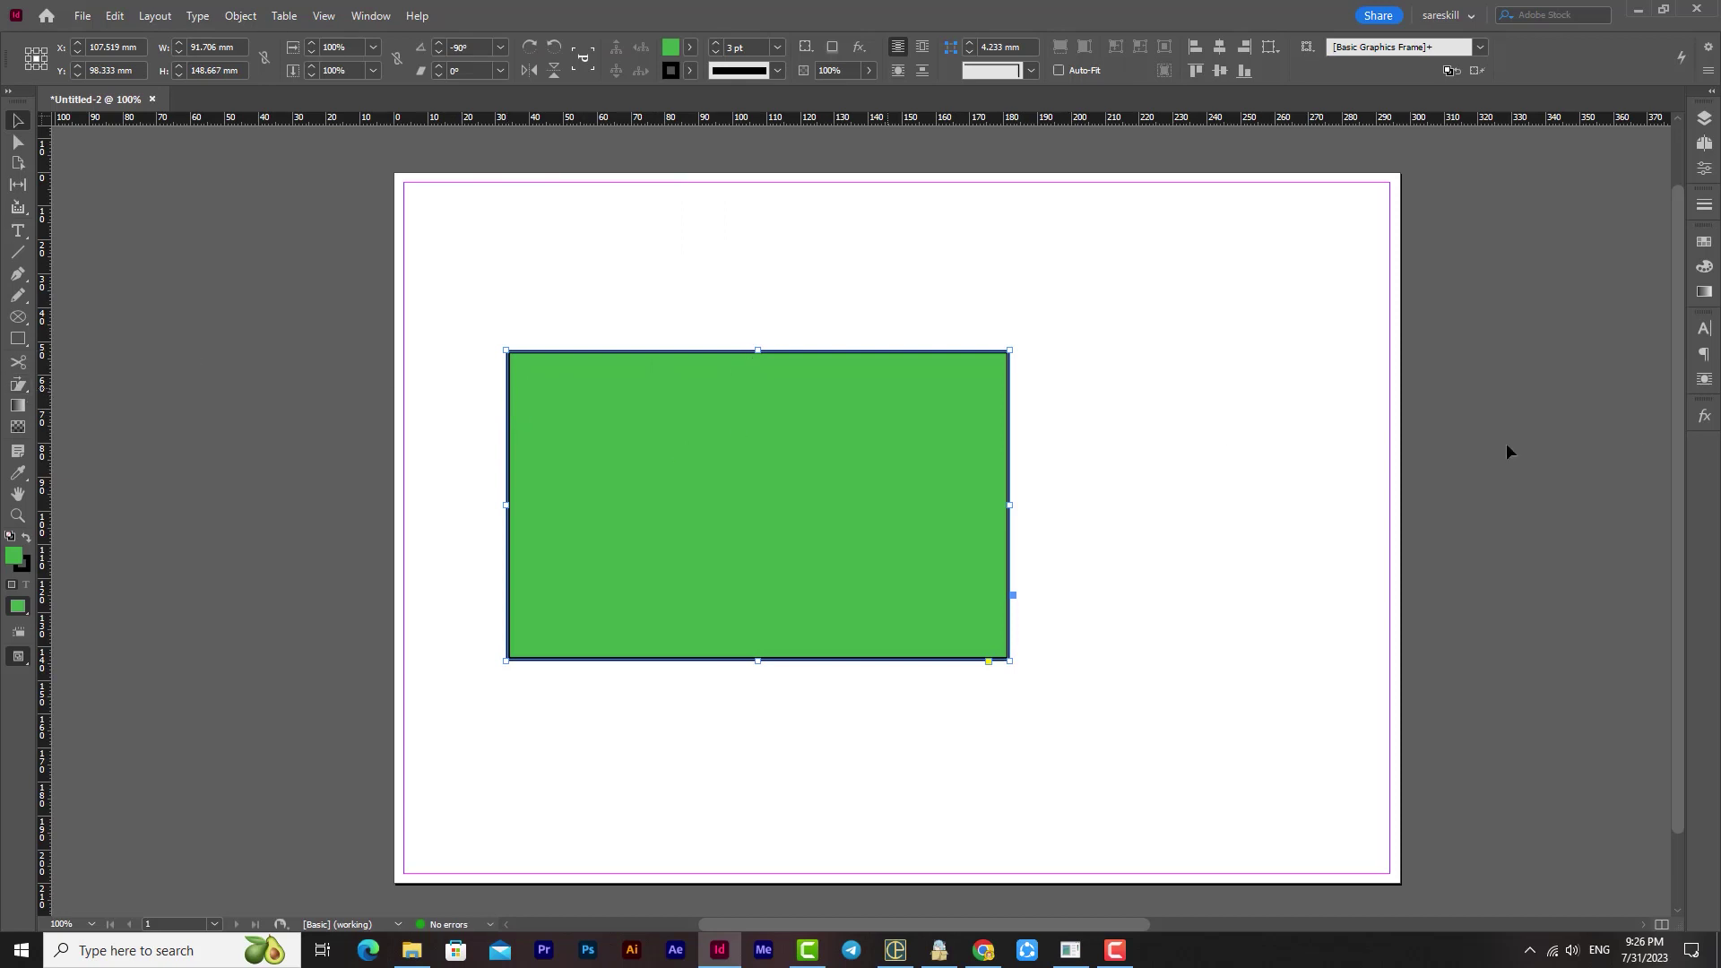
- Fill the rectangle with a linear white-to-black gradient
click(1704, 291)
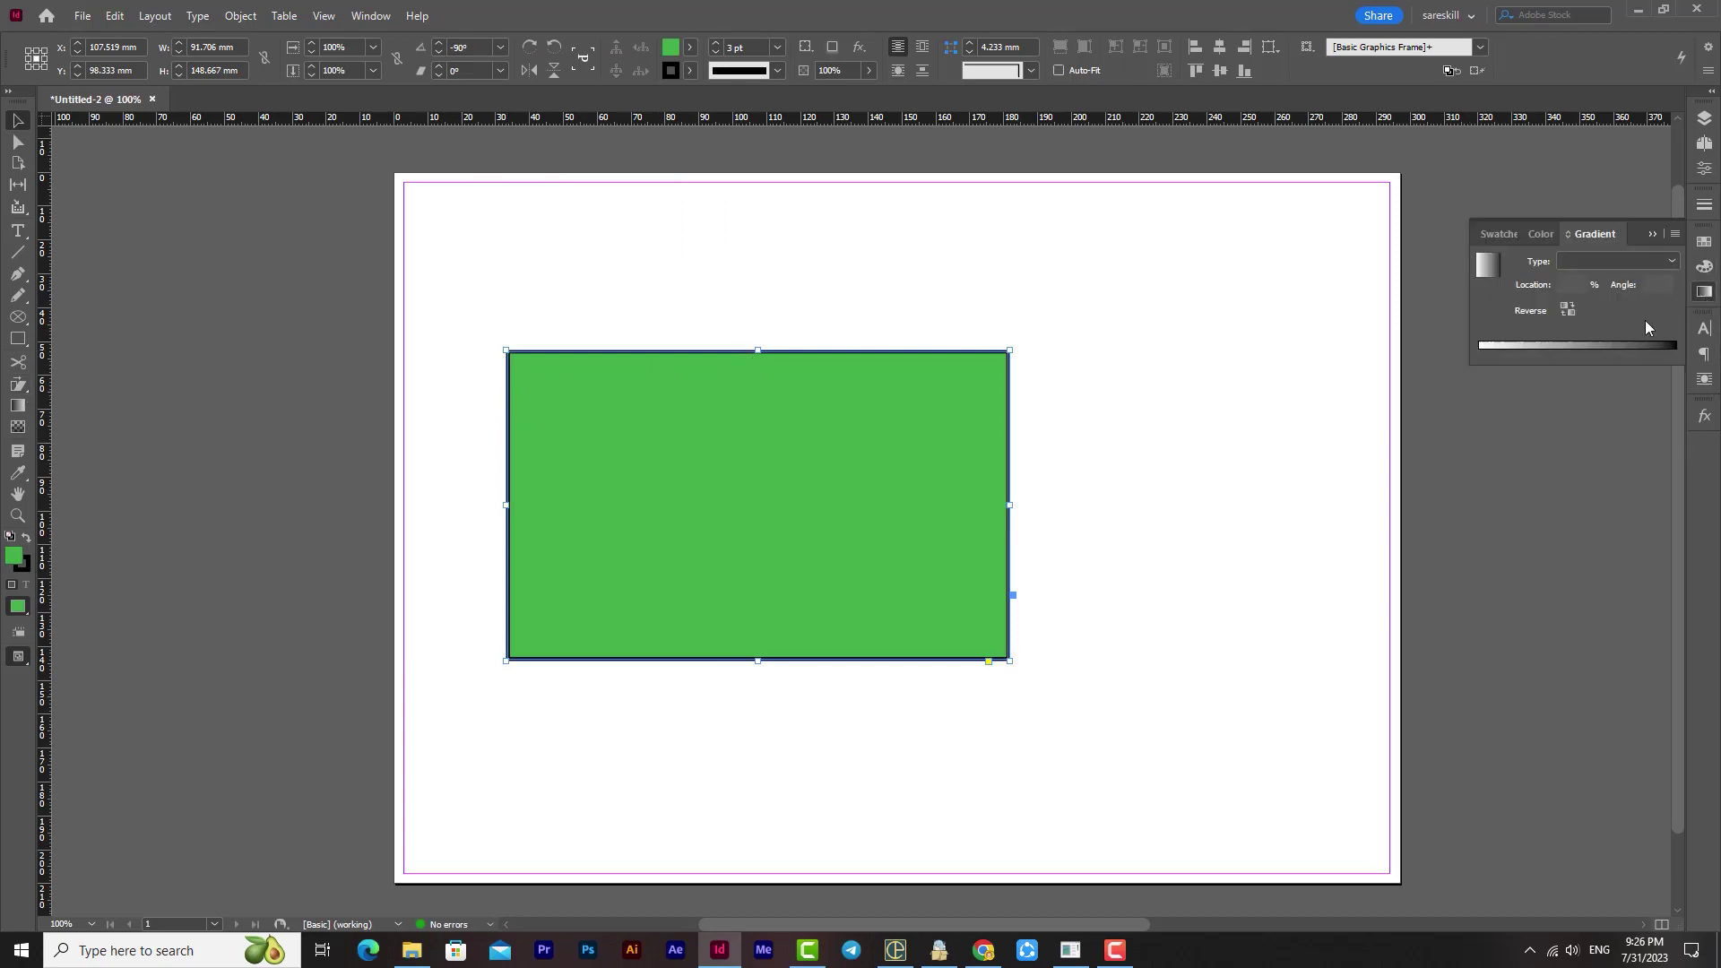
click(1529, 344)
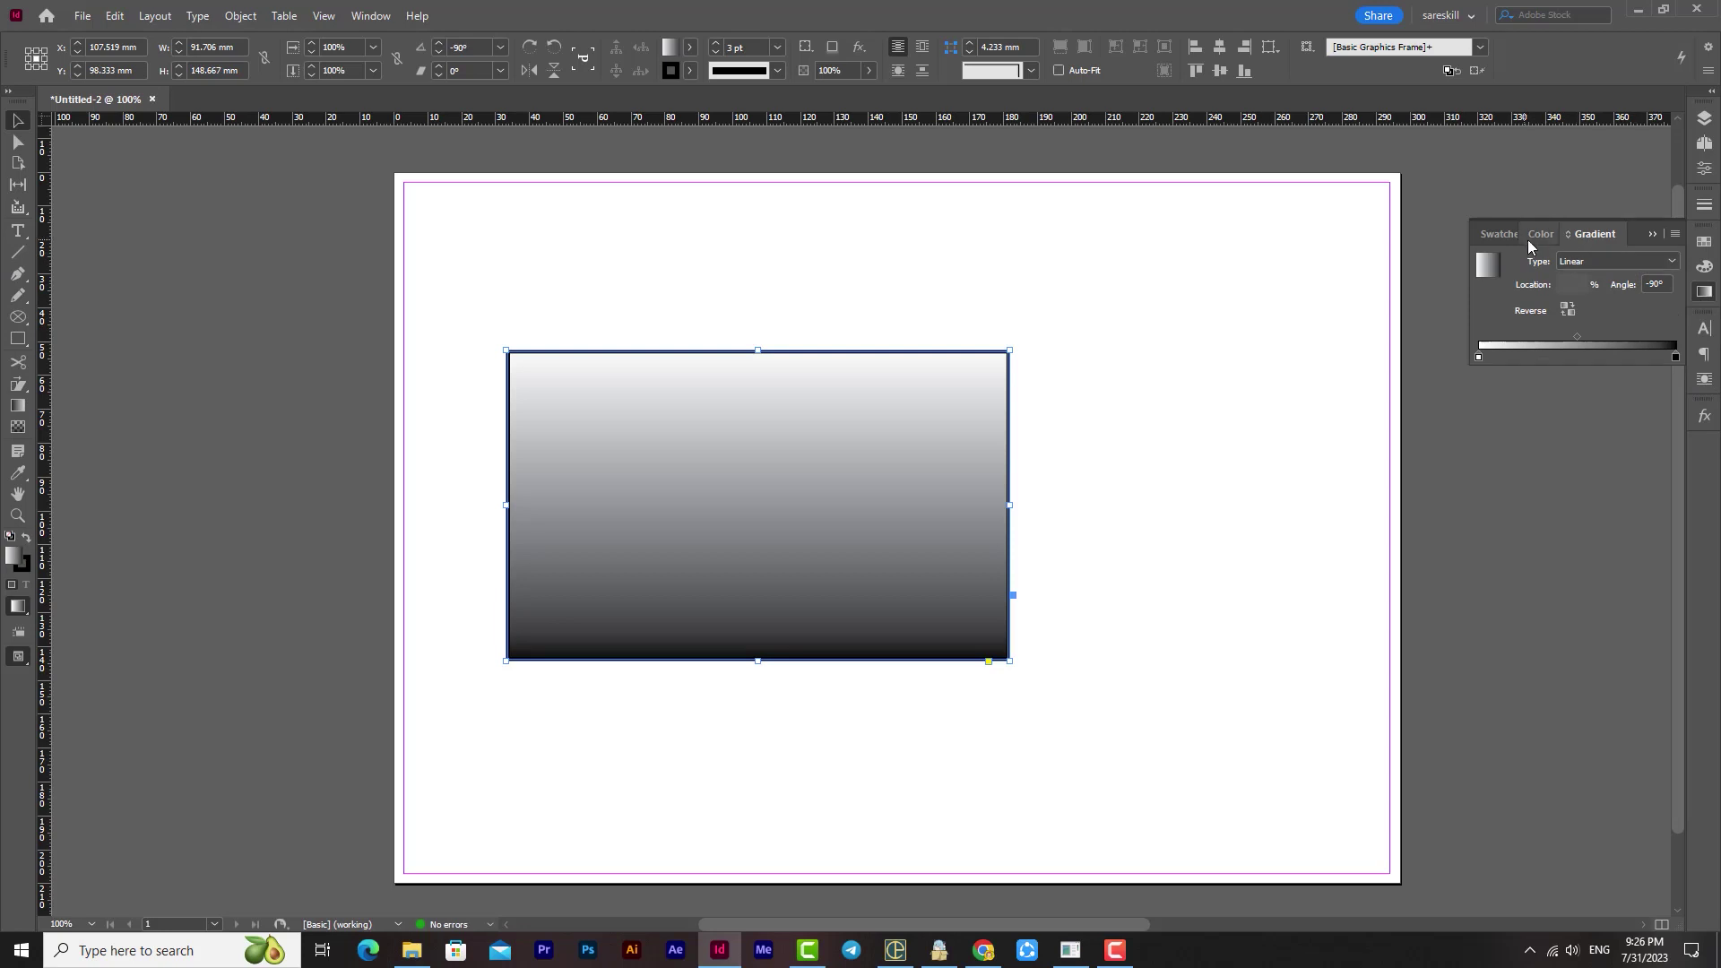
- Detach the colour controls and set the gradient's start stop to red with C=3, M=87, Y=100, K=13
drag(1527, 240, 1523, 502)
click(1478, 357)
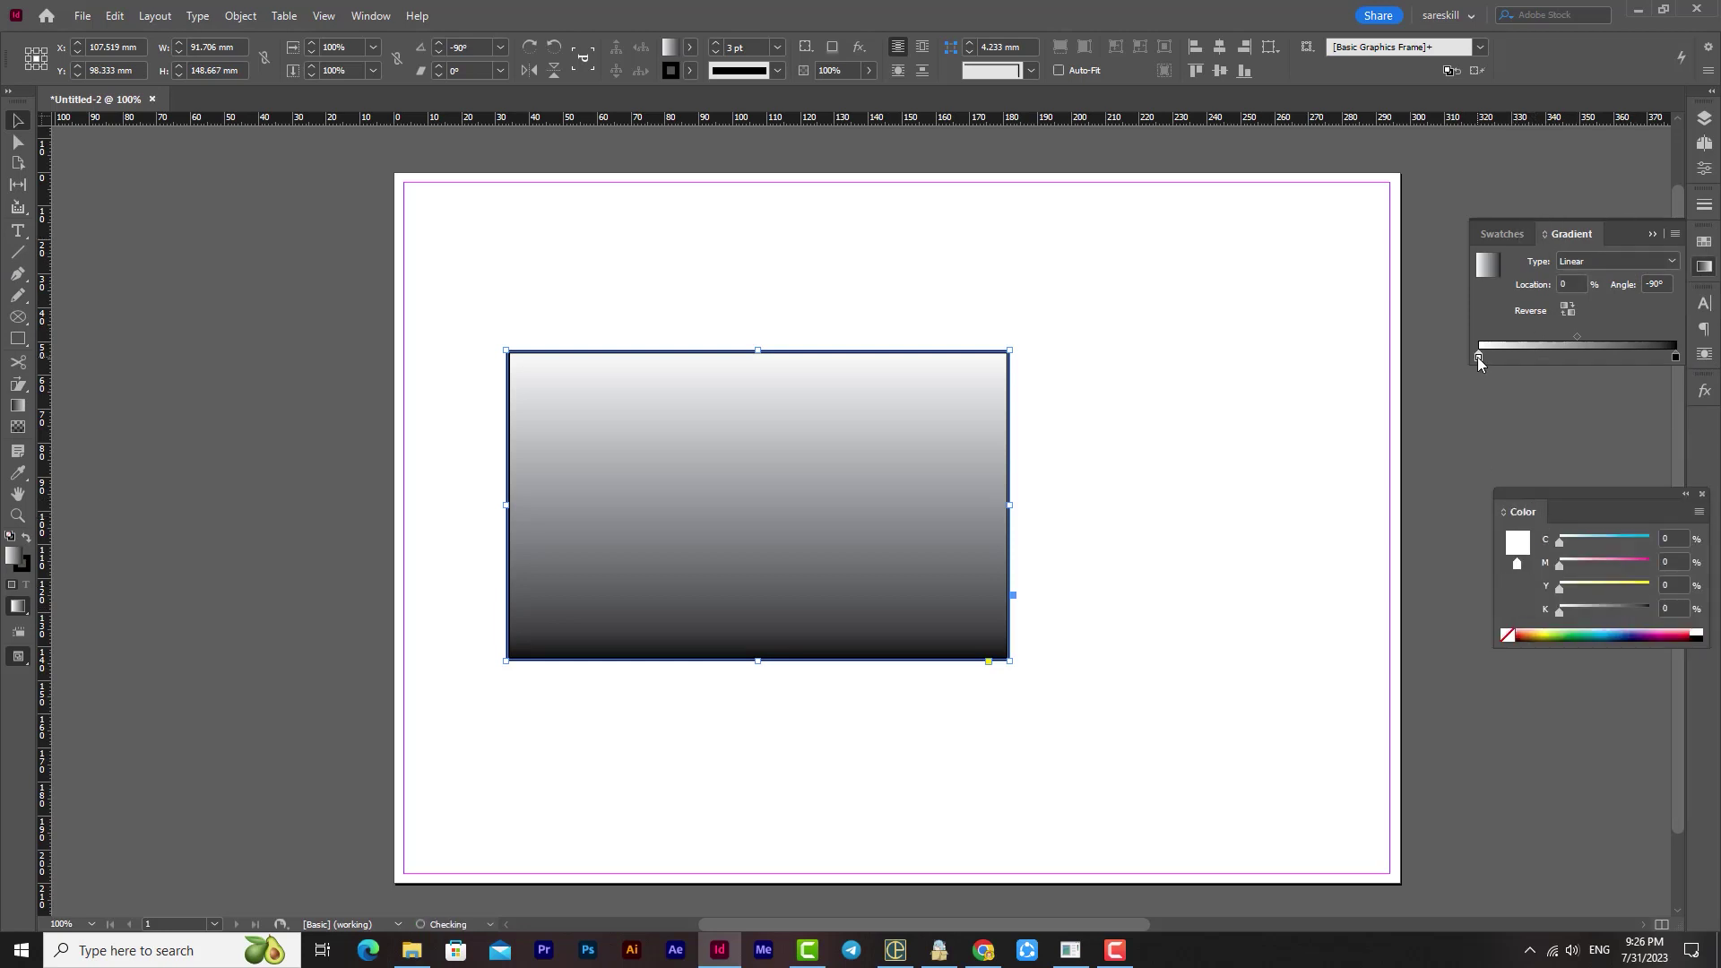
drag(1559, 565, 1631, 566)
drag(1560, 610, 1636, 562)
click(1540, 633)
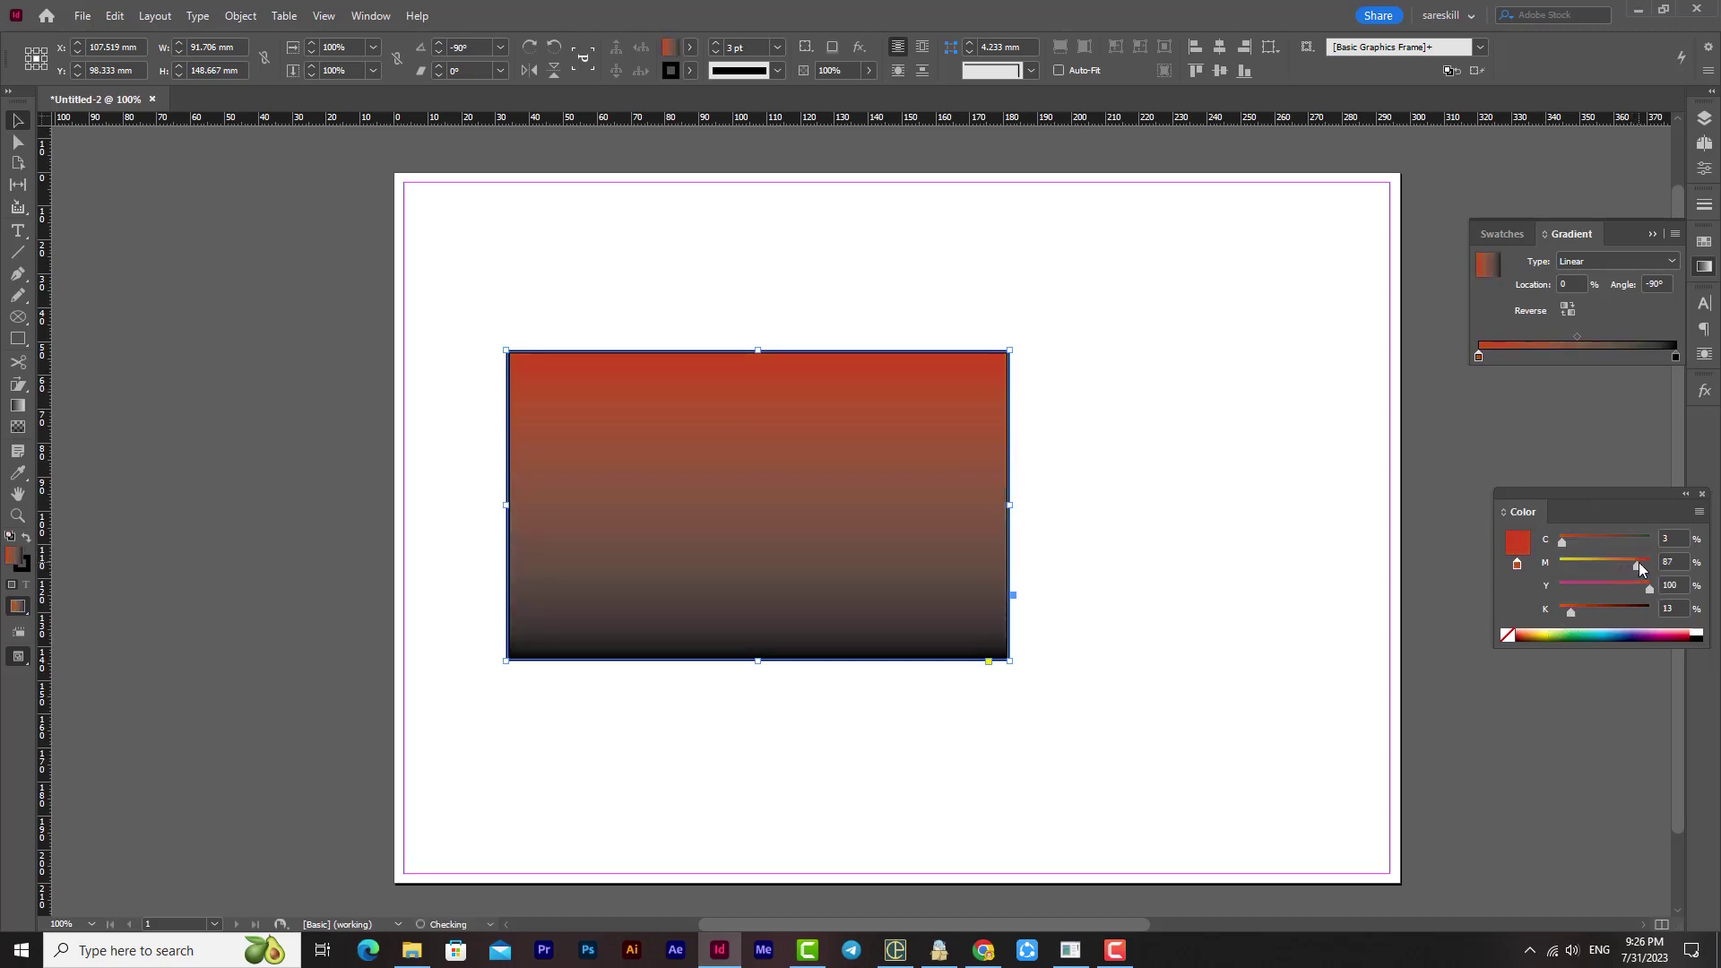
- Set the gradient's end stop to green with CMYK values C=87, M=0, Y=77, K=48
click(1675, 357)
click(1699, 512)
click(1578, 582)
click(1599, 630)
mouse_move(1599, 588)
mouse_down()
mouse_move(1628, 589)
mouse_move(1626, 615)
mouse_move(1603, 615)
mouse_up()
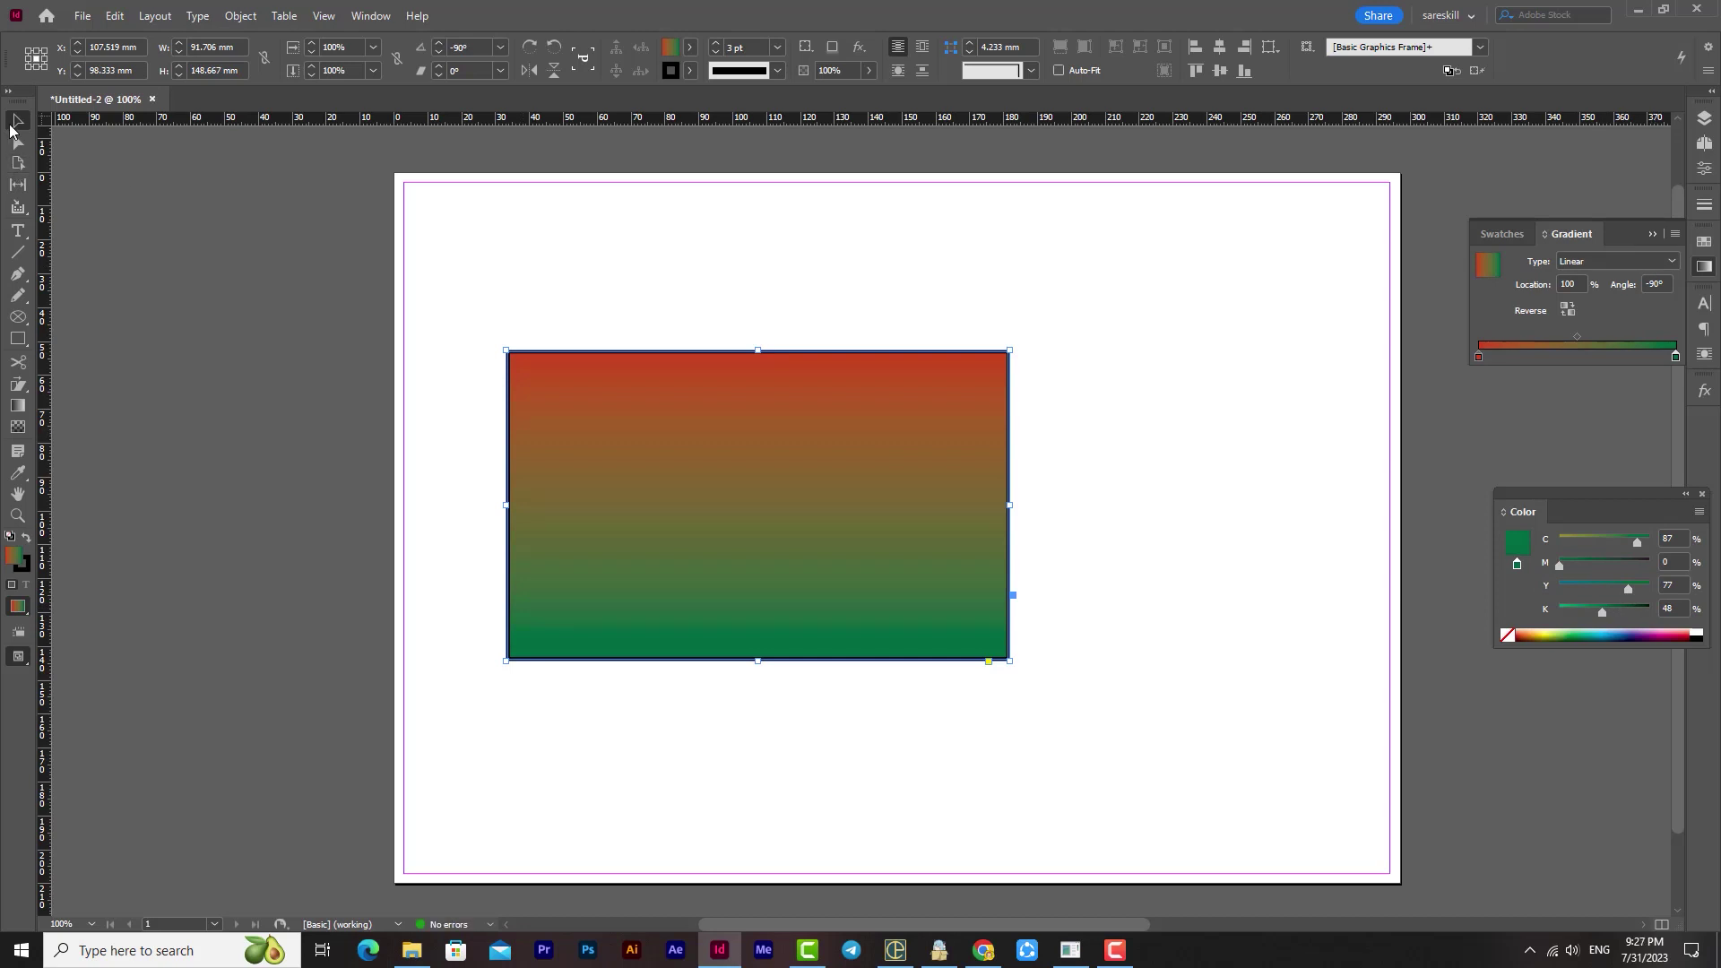
- Rotate the gradient rectangle 180°, followed by a 90° counterclockwise rotation
click(240, 15)
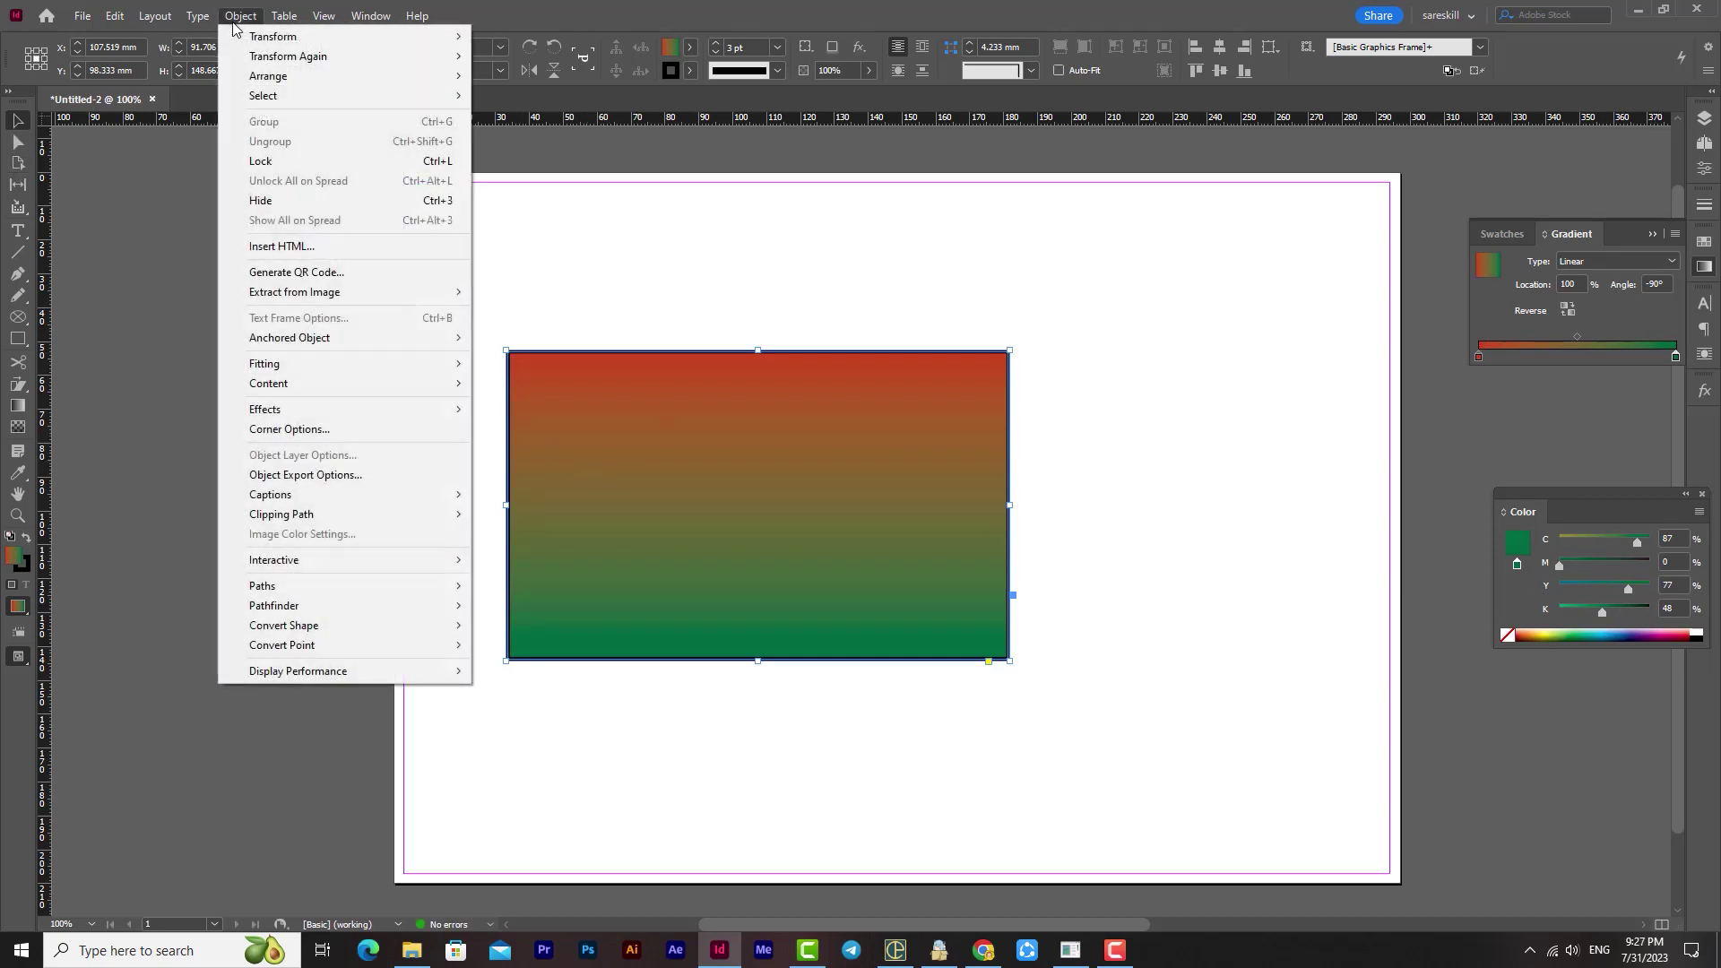
mouse_move(281, 41)
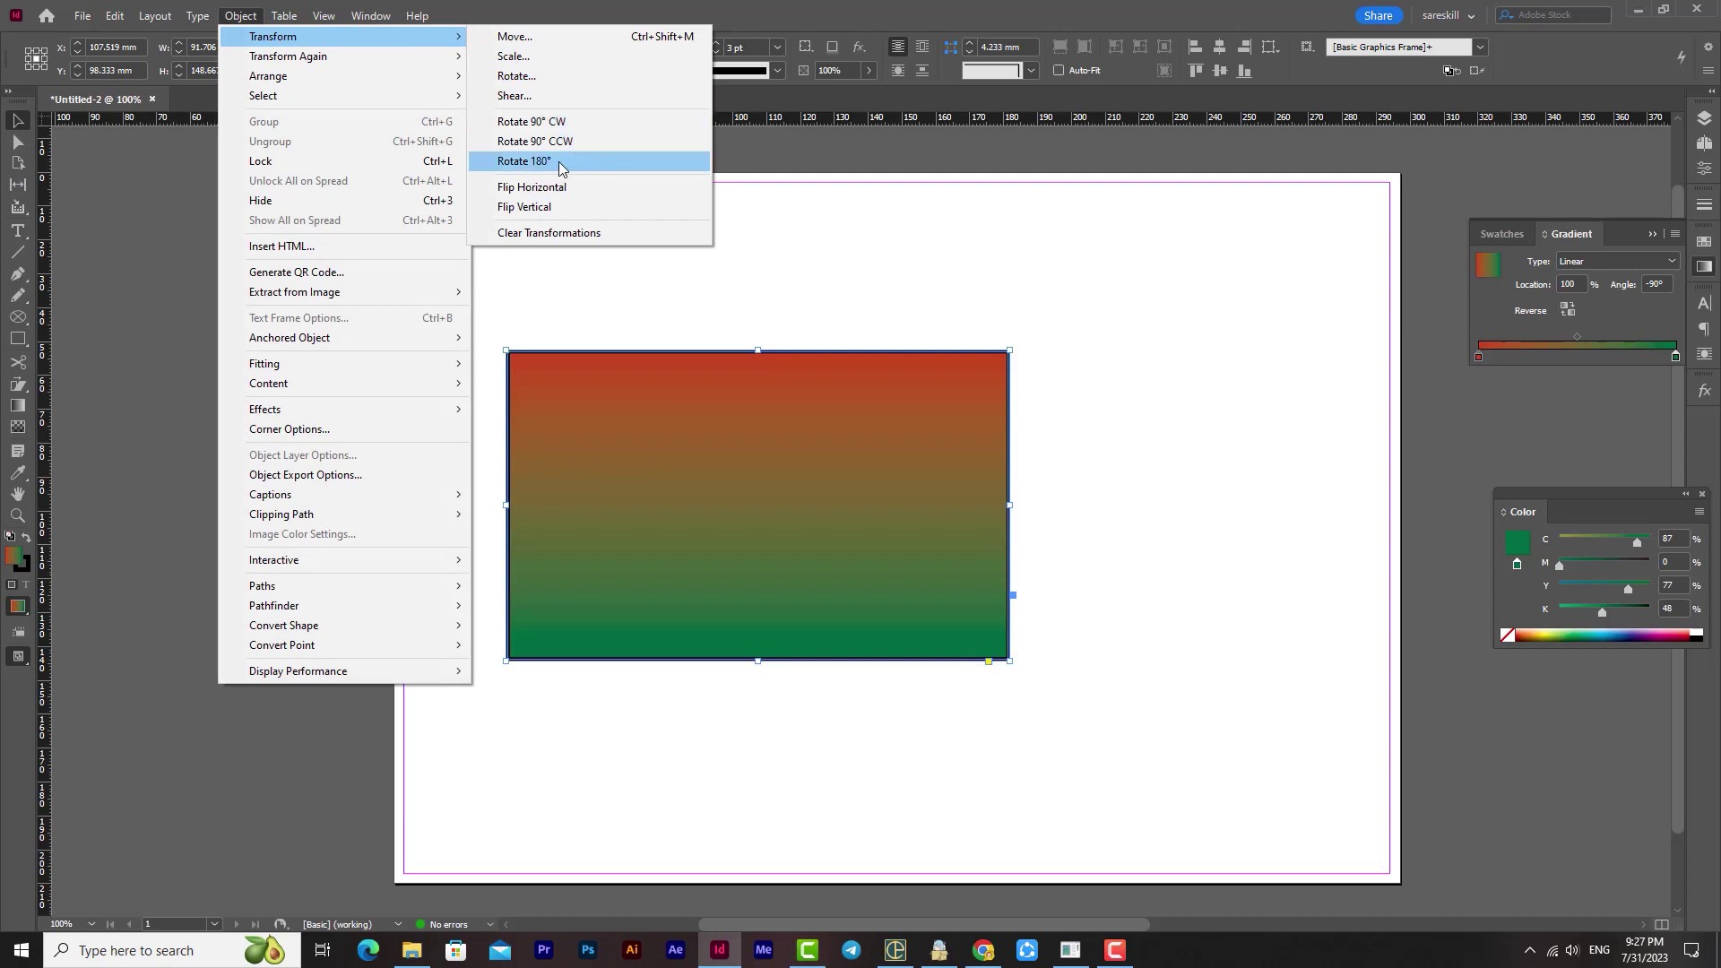
click(557, 161)
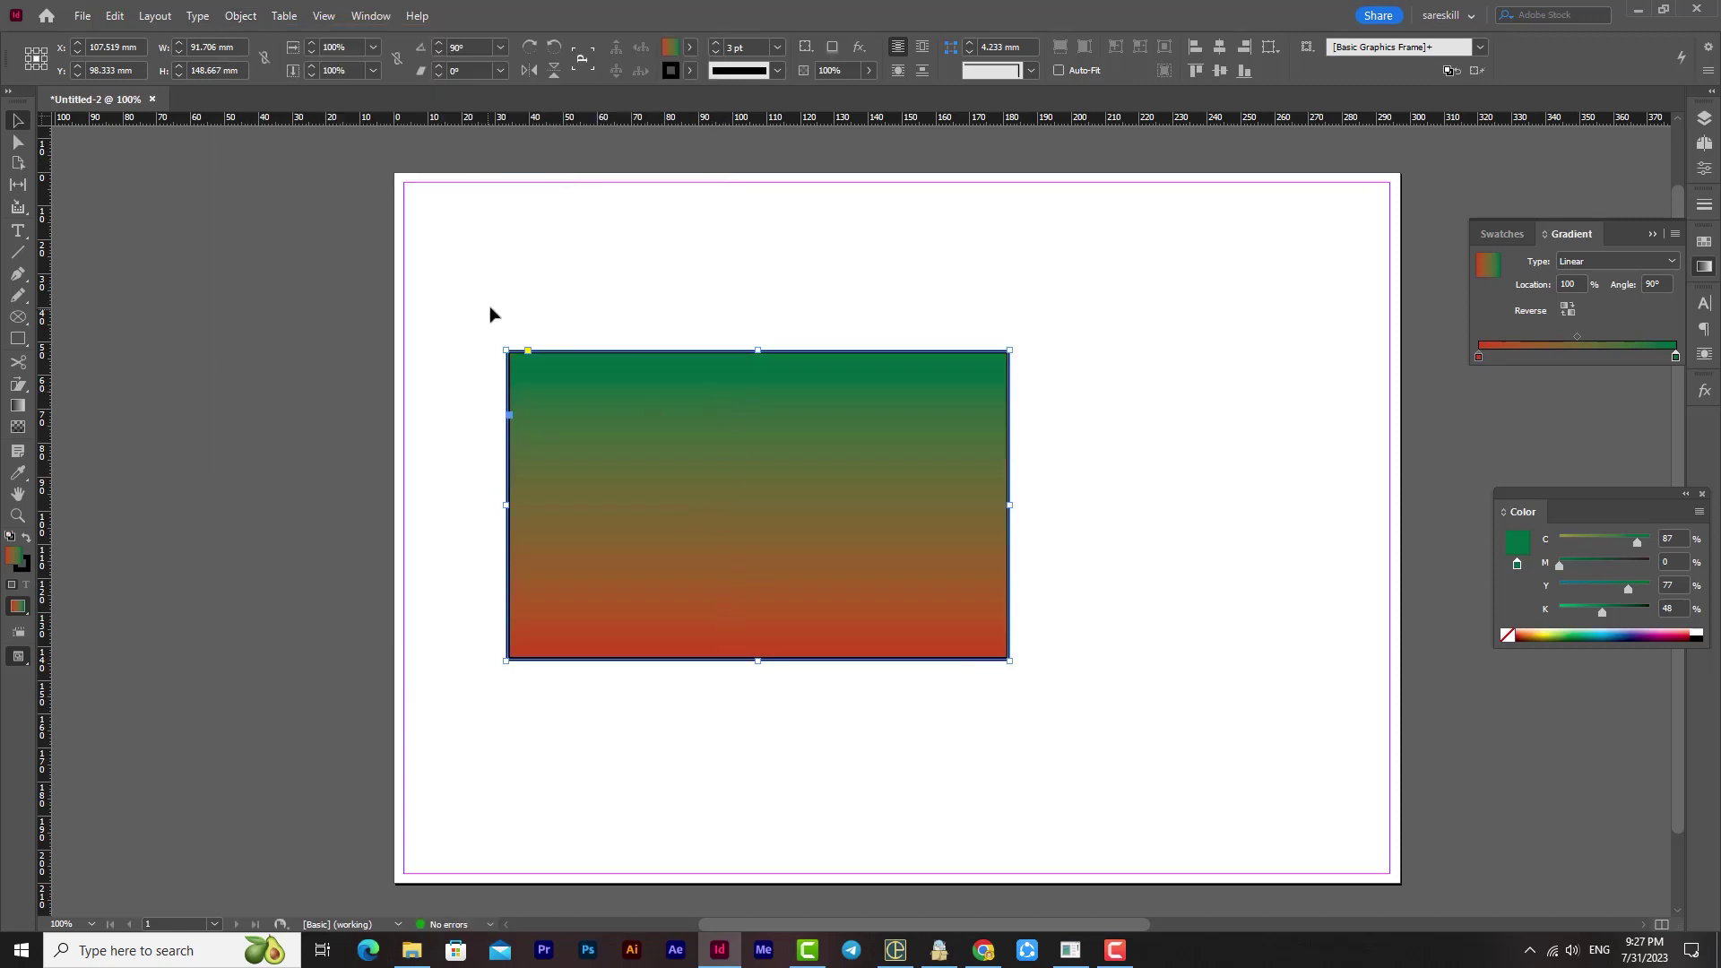
click(253, 20)
mouse_move(274, 36)
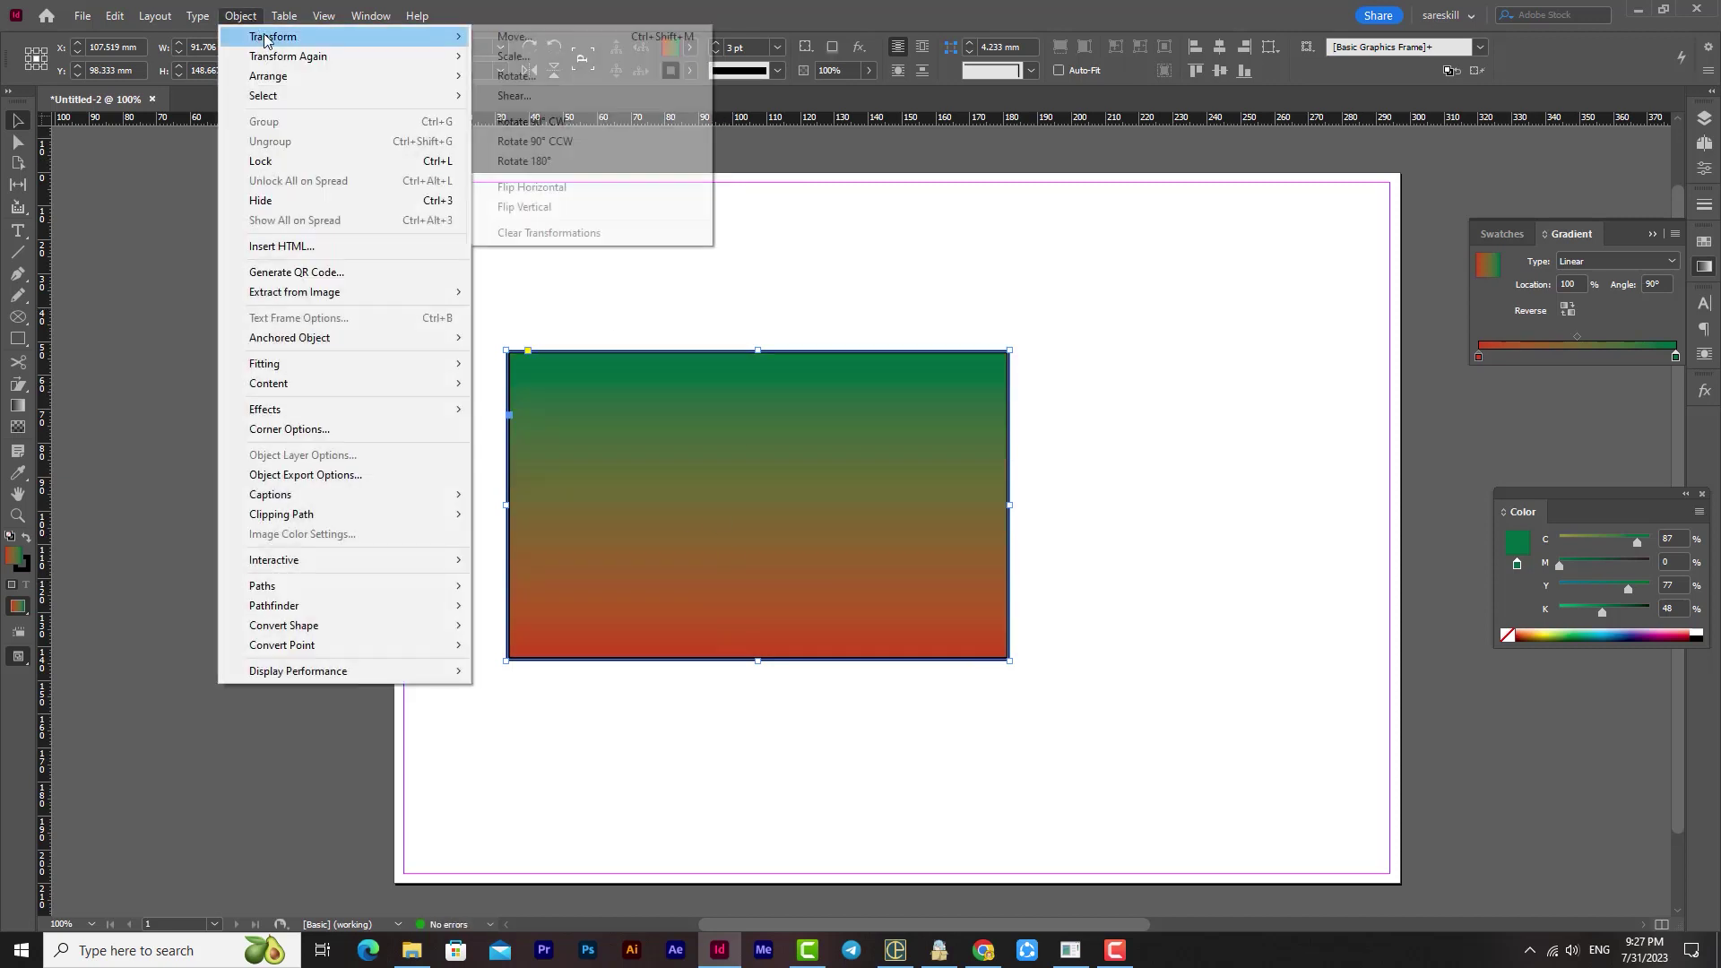
click(568, 143)
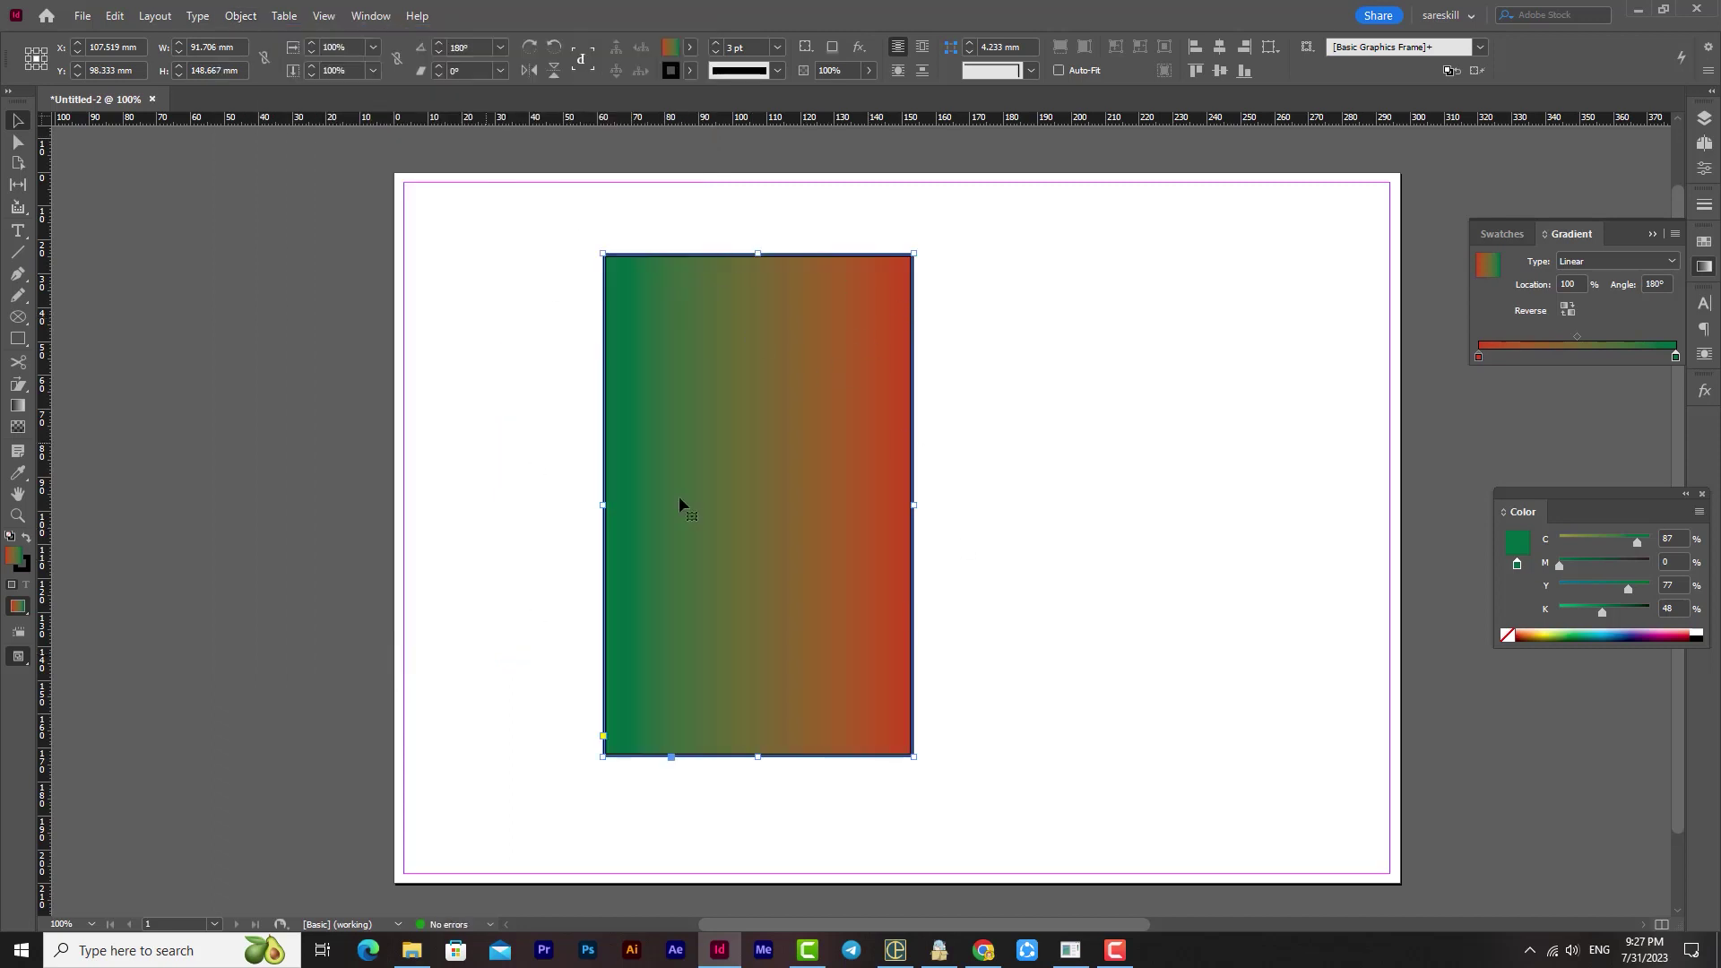
- Flip the gradient rectangle horizontally and then vertically
click(242, 16)
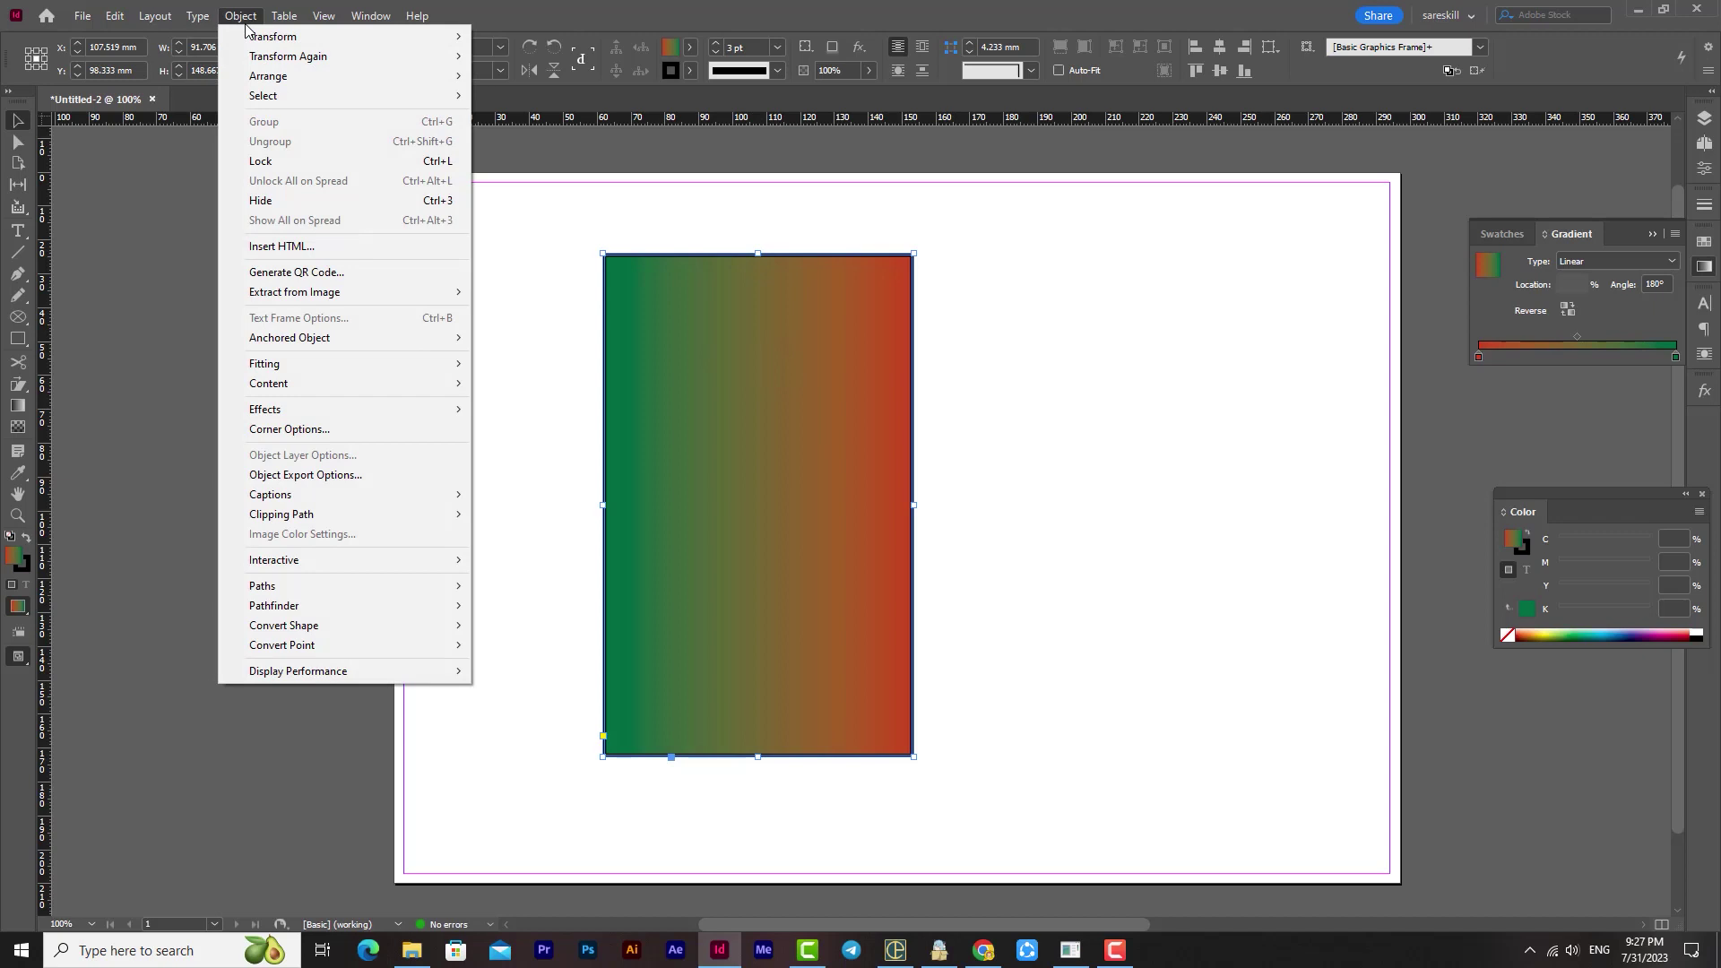
mouse_move(268, 35)
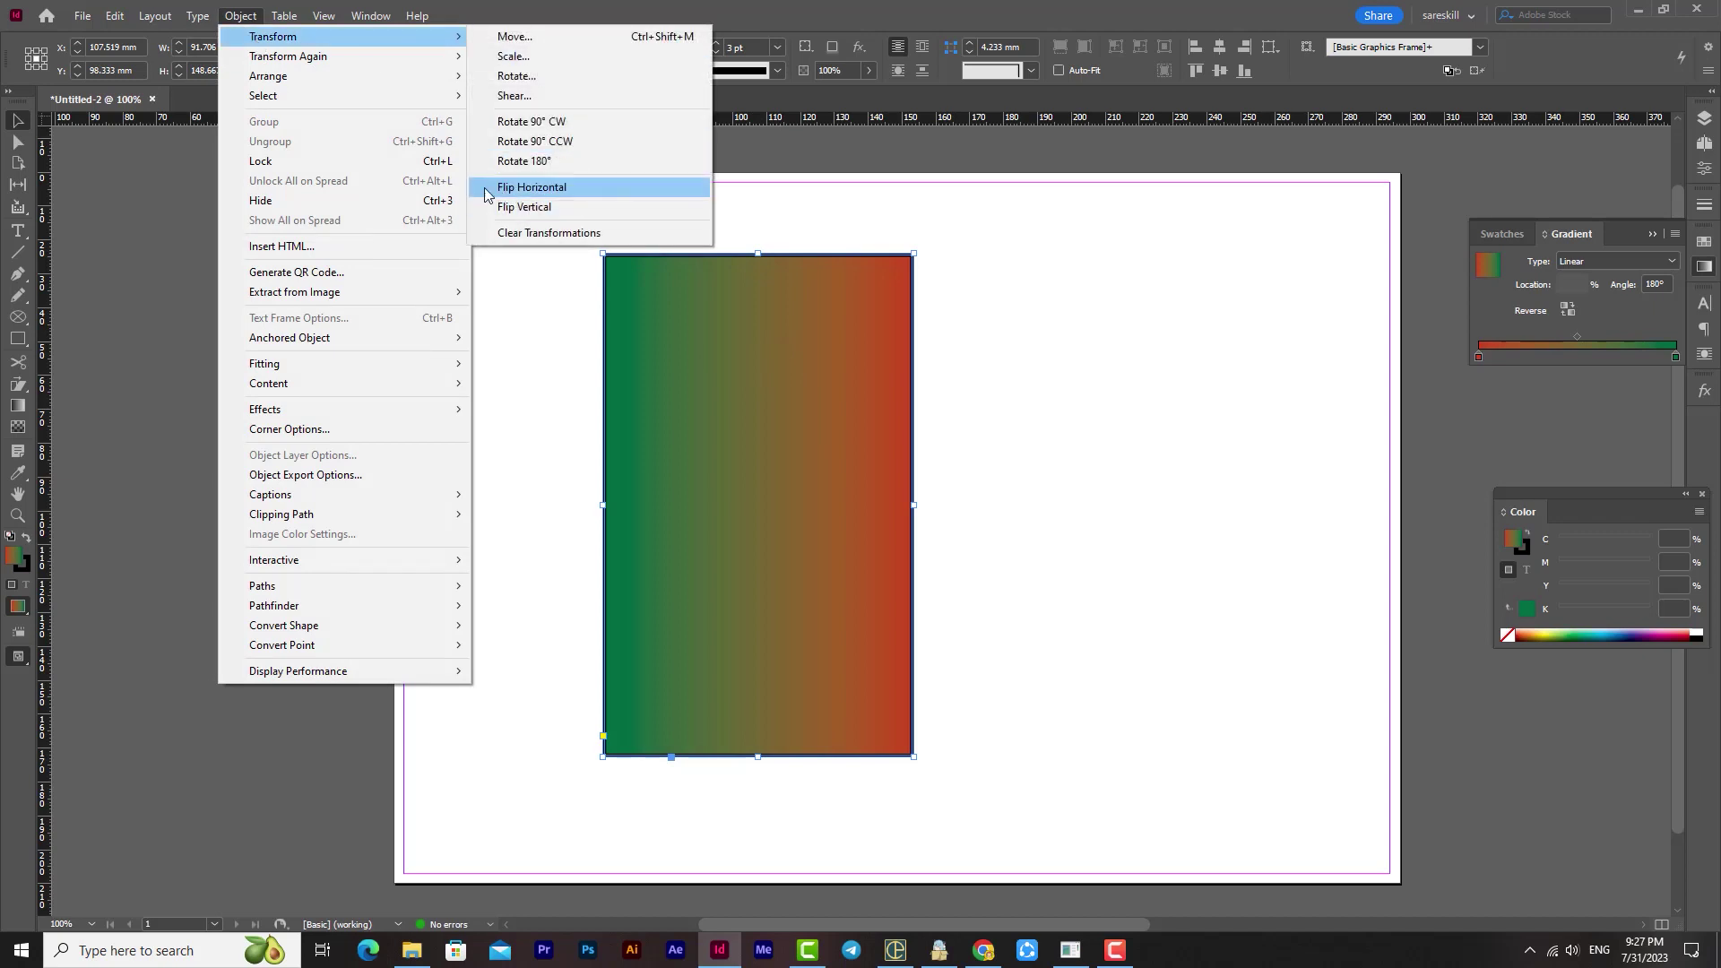
click(548, 188)
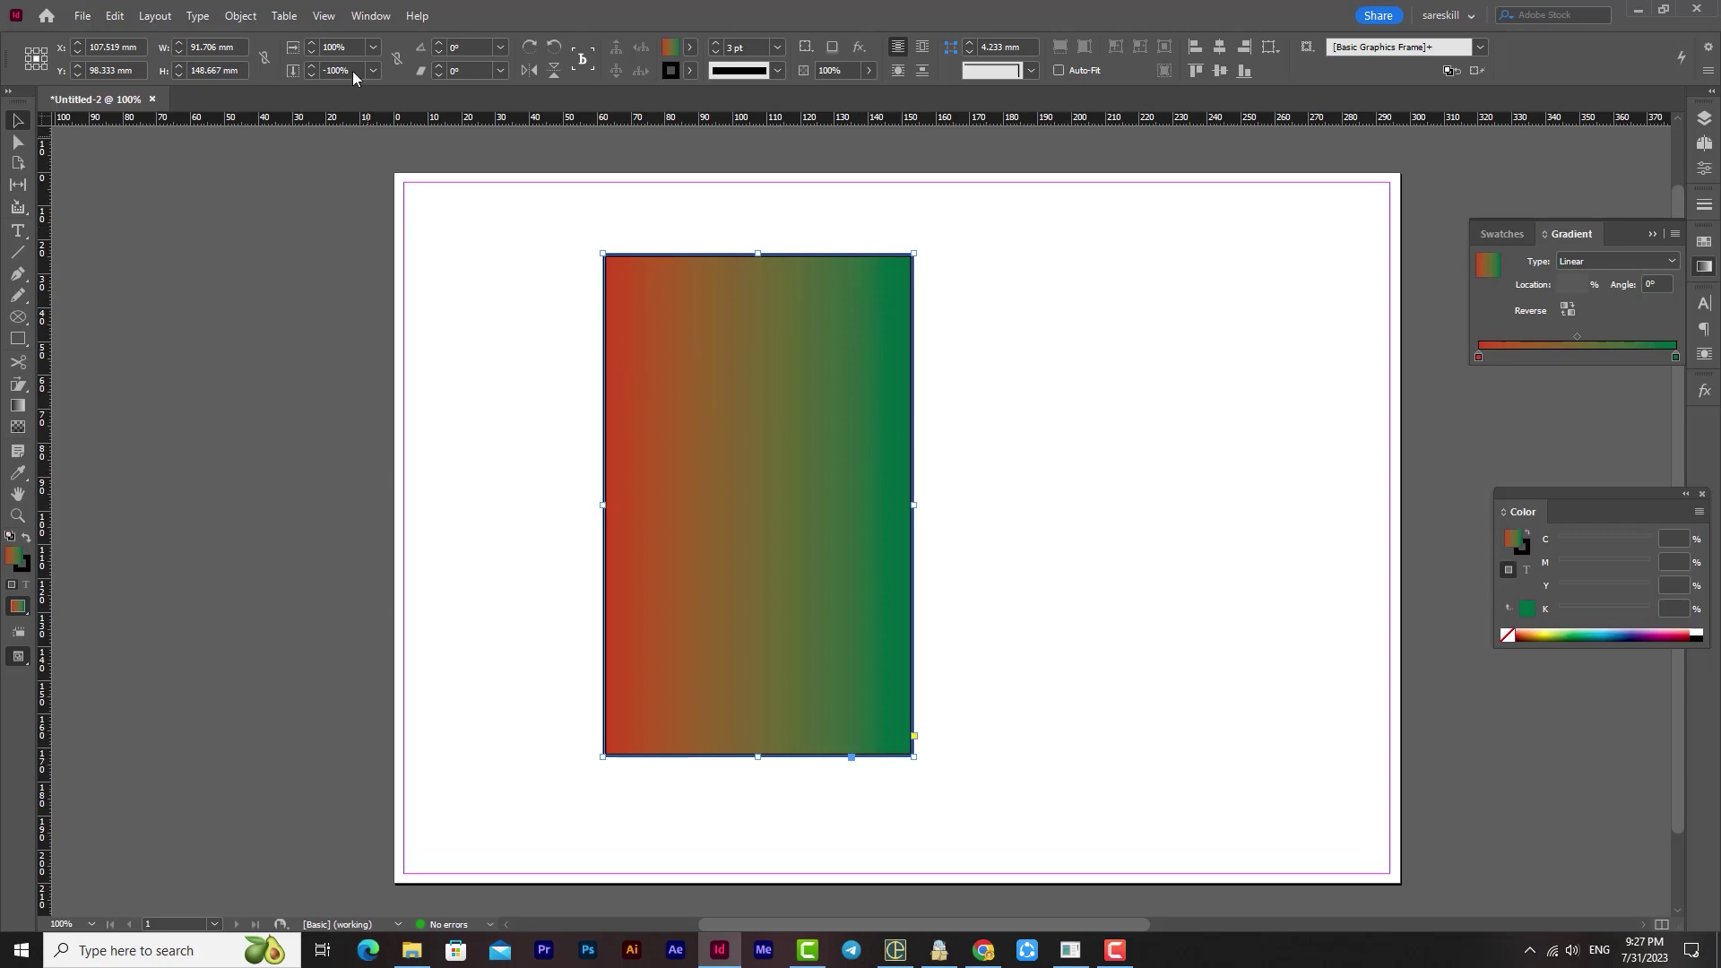
click(235, 17)
mouse_move(357, 40)
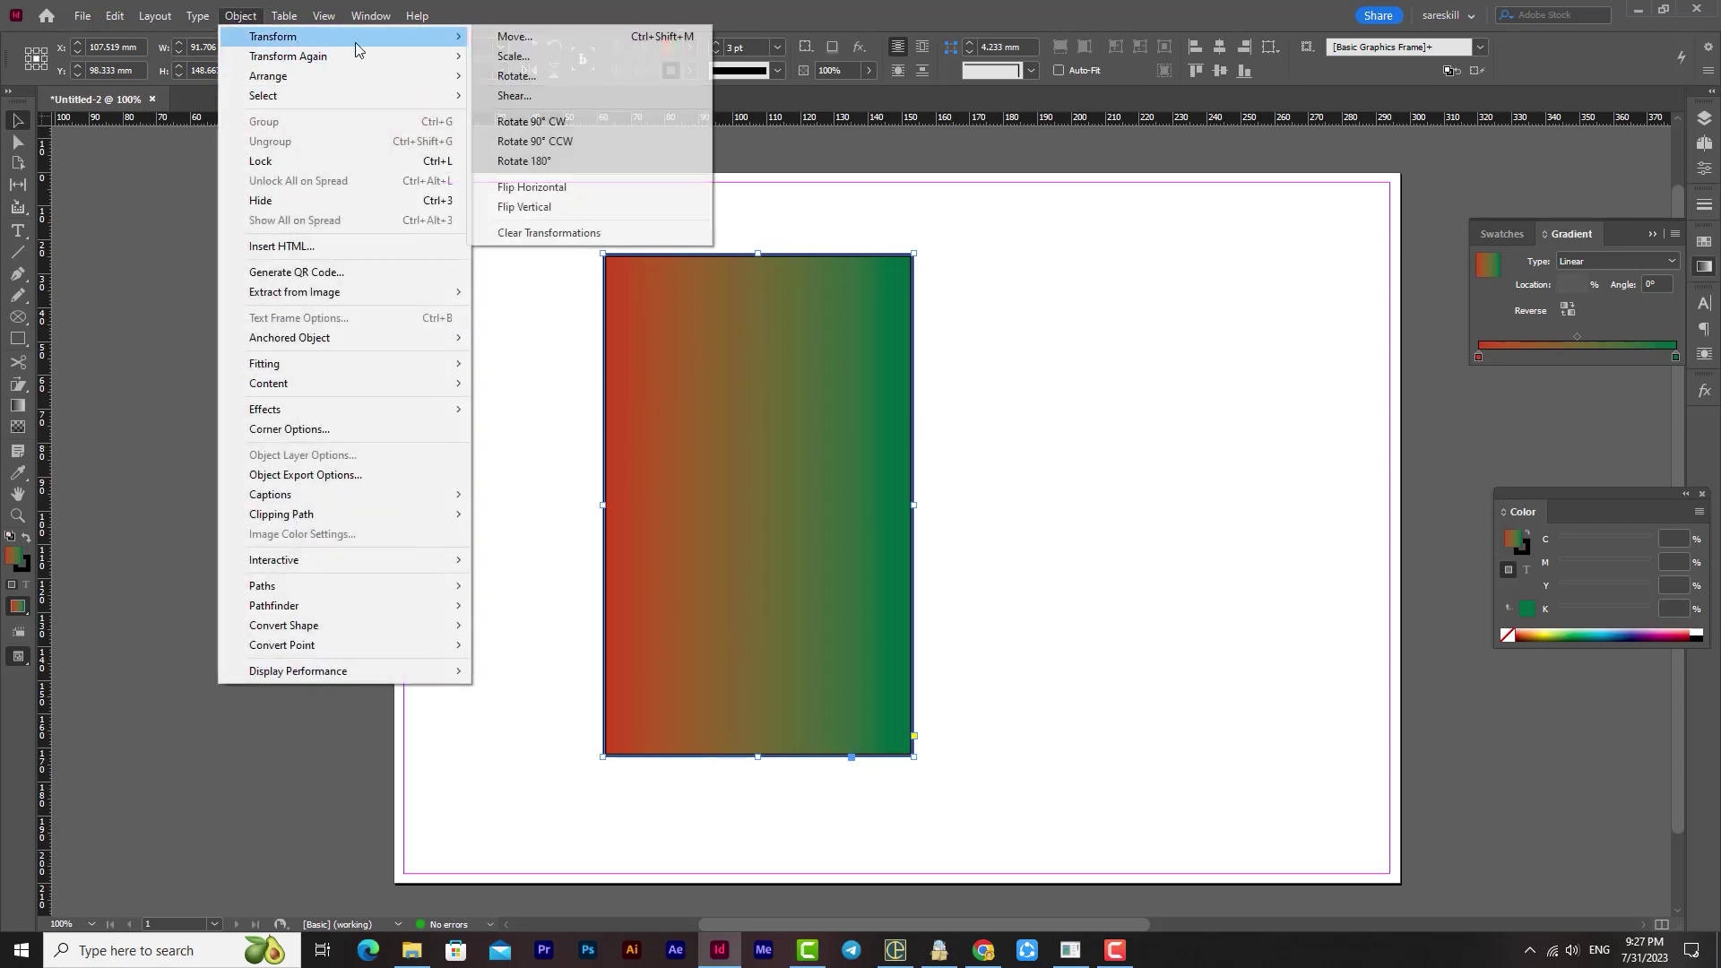
click(572, 208)
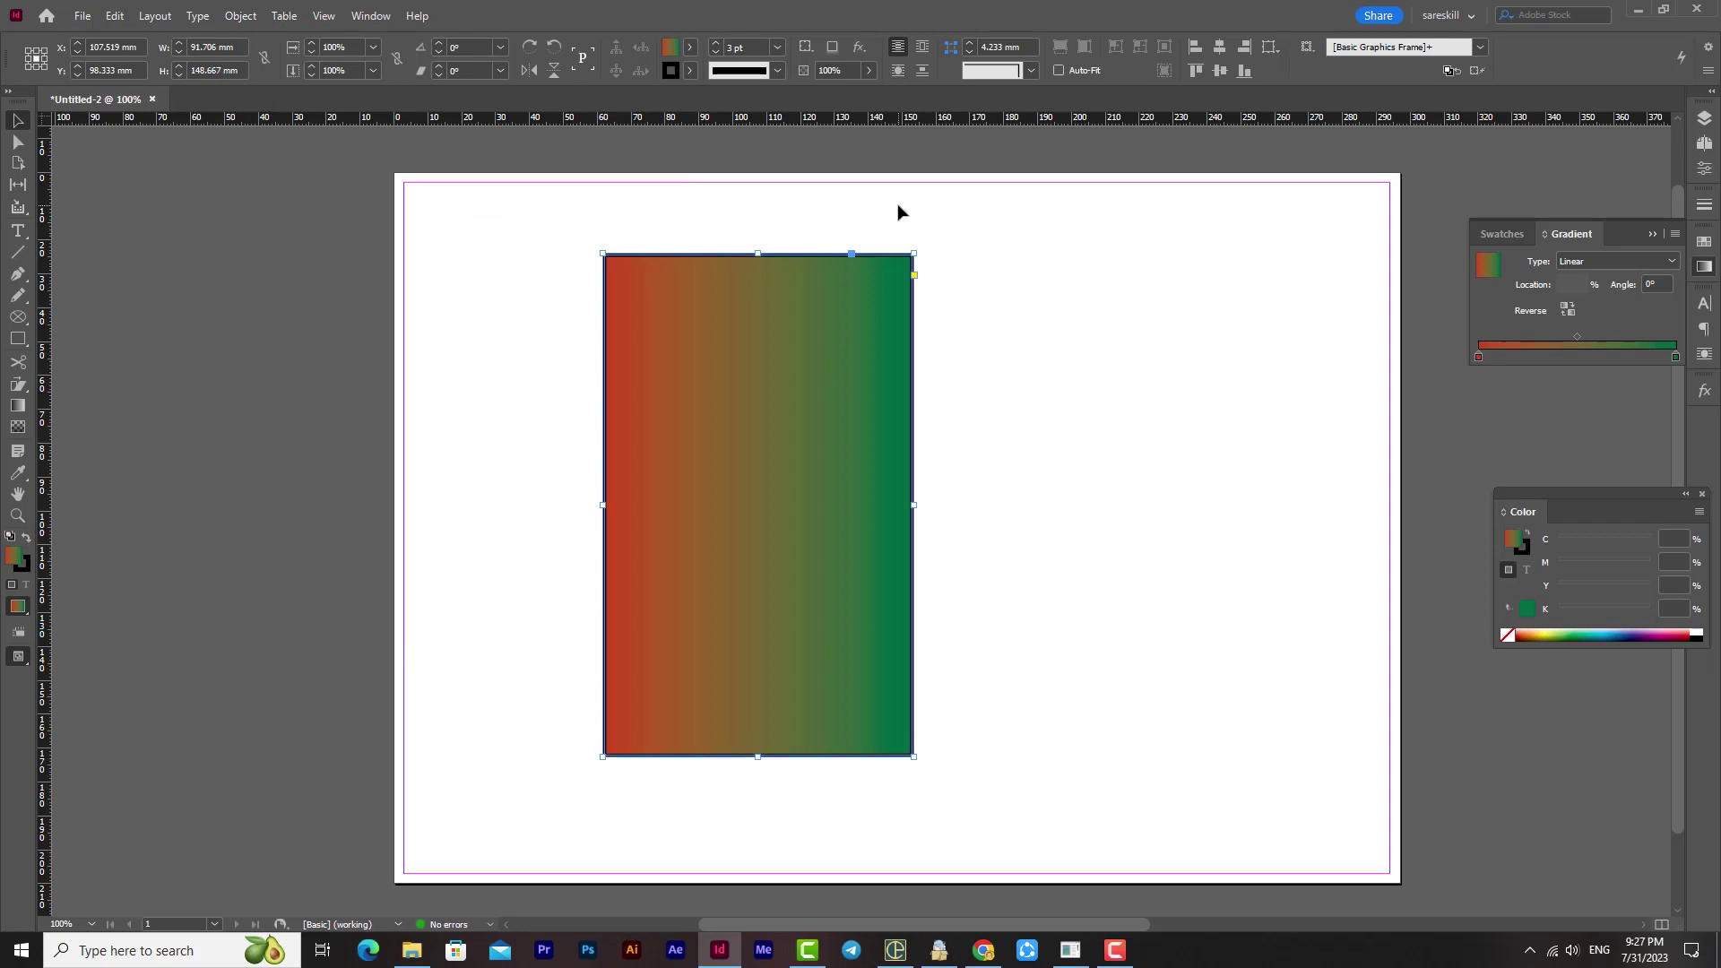
- Clear the transformations of the gradient rectangle
click(237, 16)
mouse_move(258, 19)
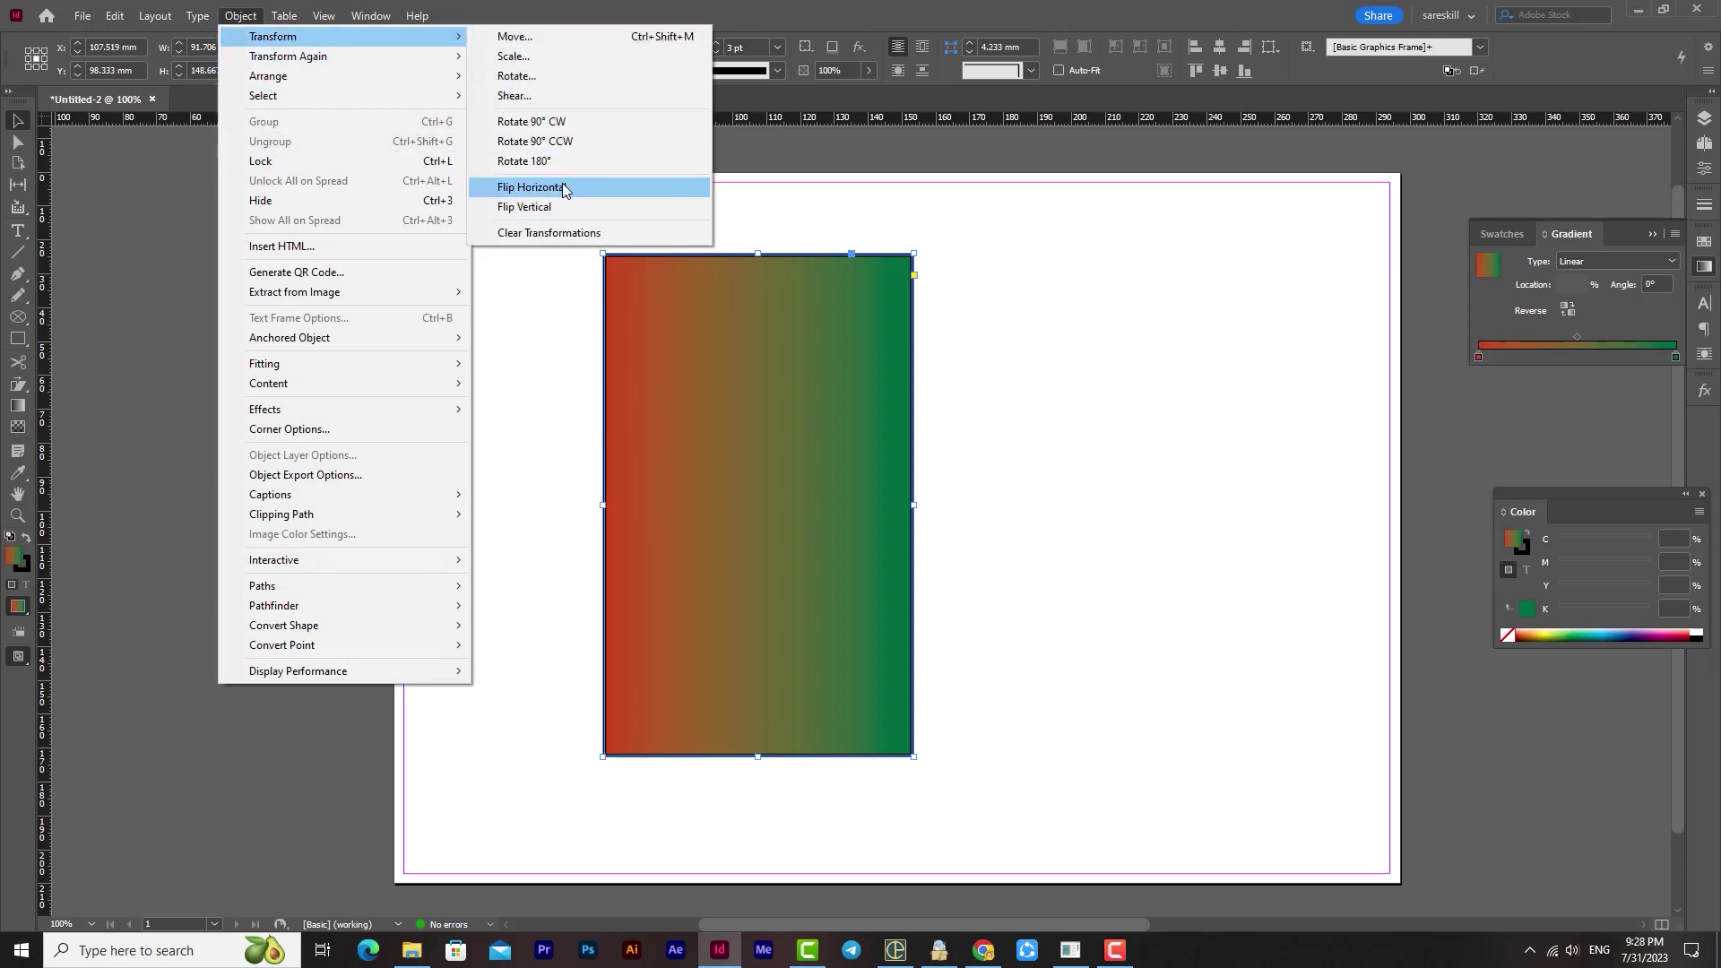
click(579, 236)
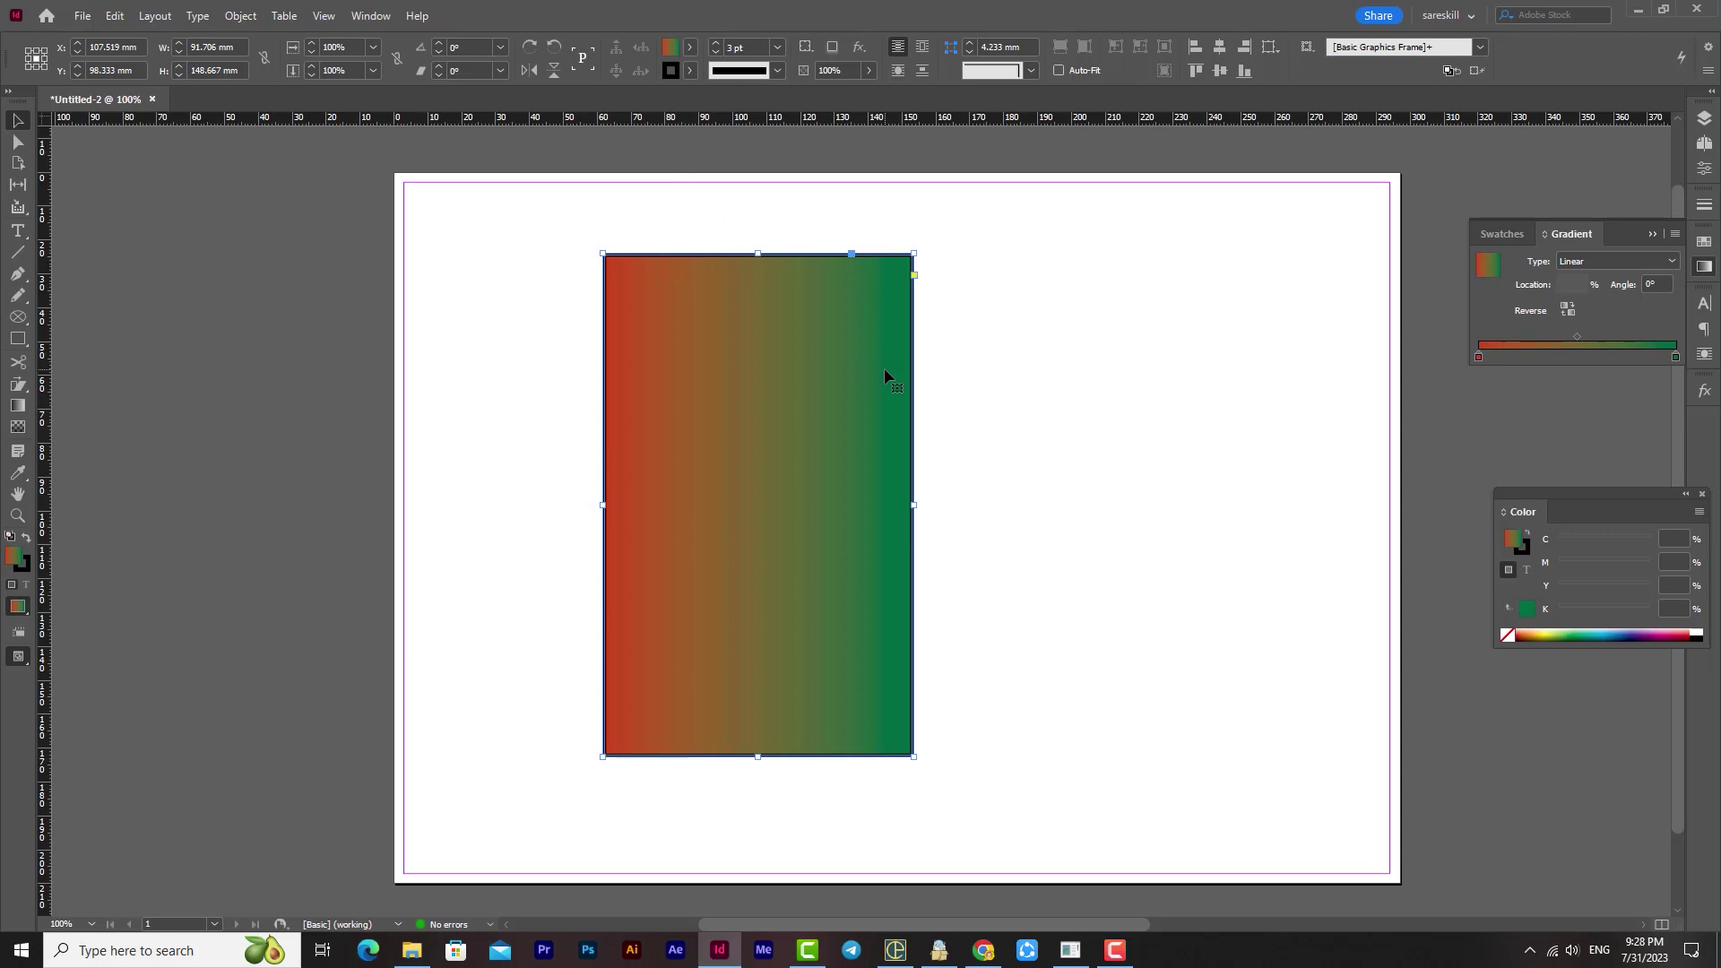
- Shear the gradient rectangle by 30° along the vertical axis and clear its transformations
double_click(18, 384)
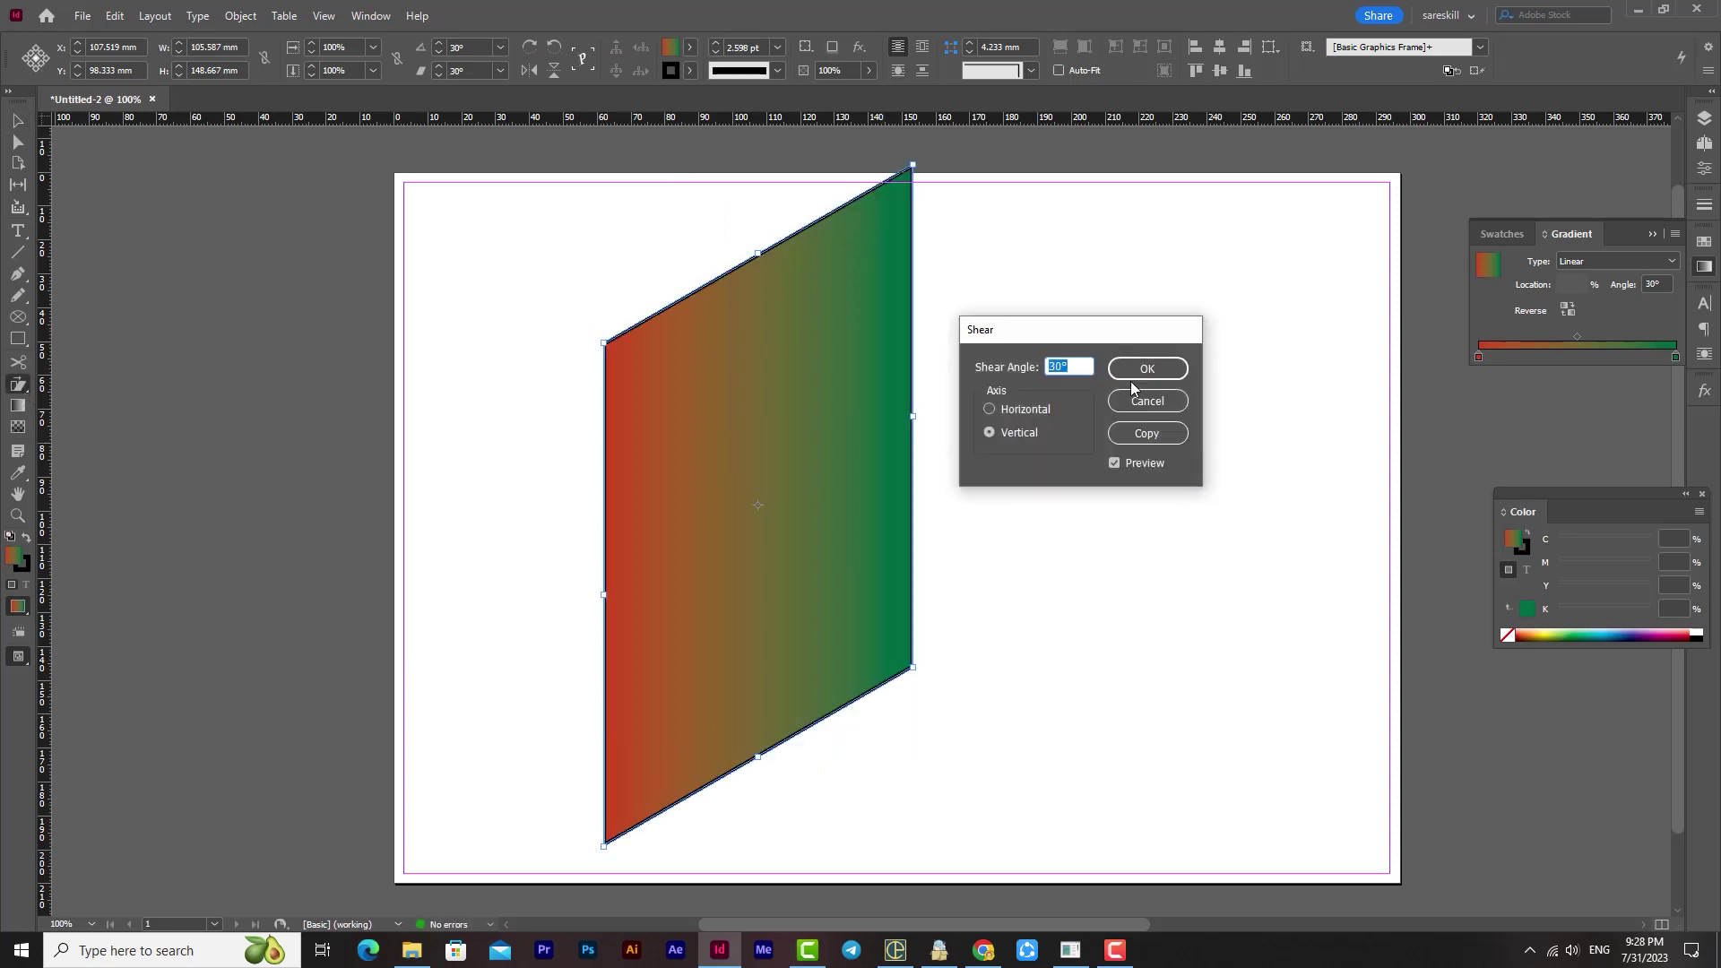
click(1133, 373)
click(249, 19)
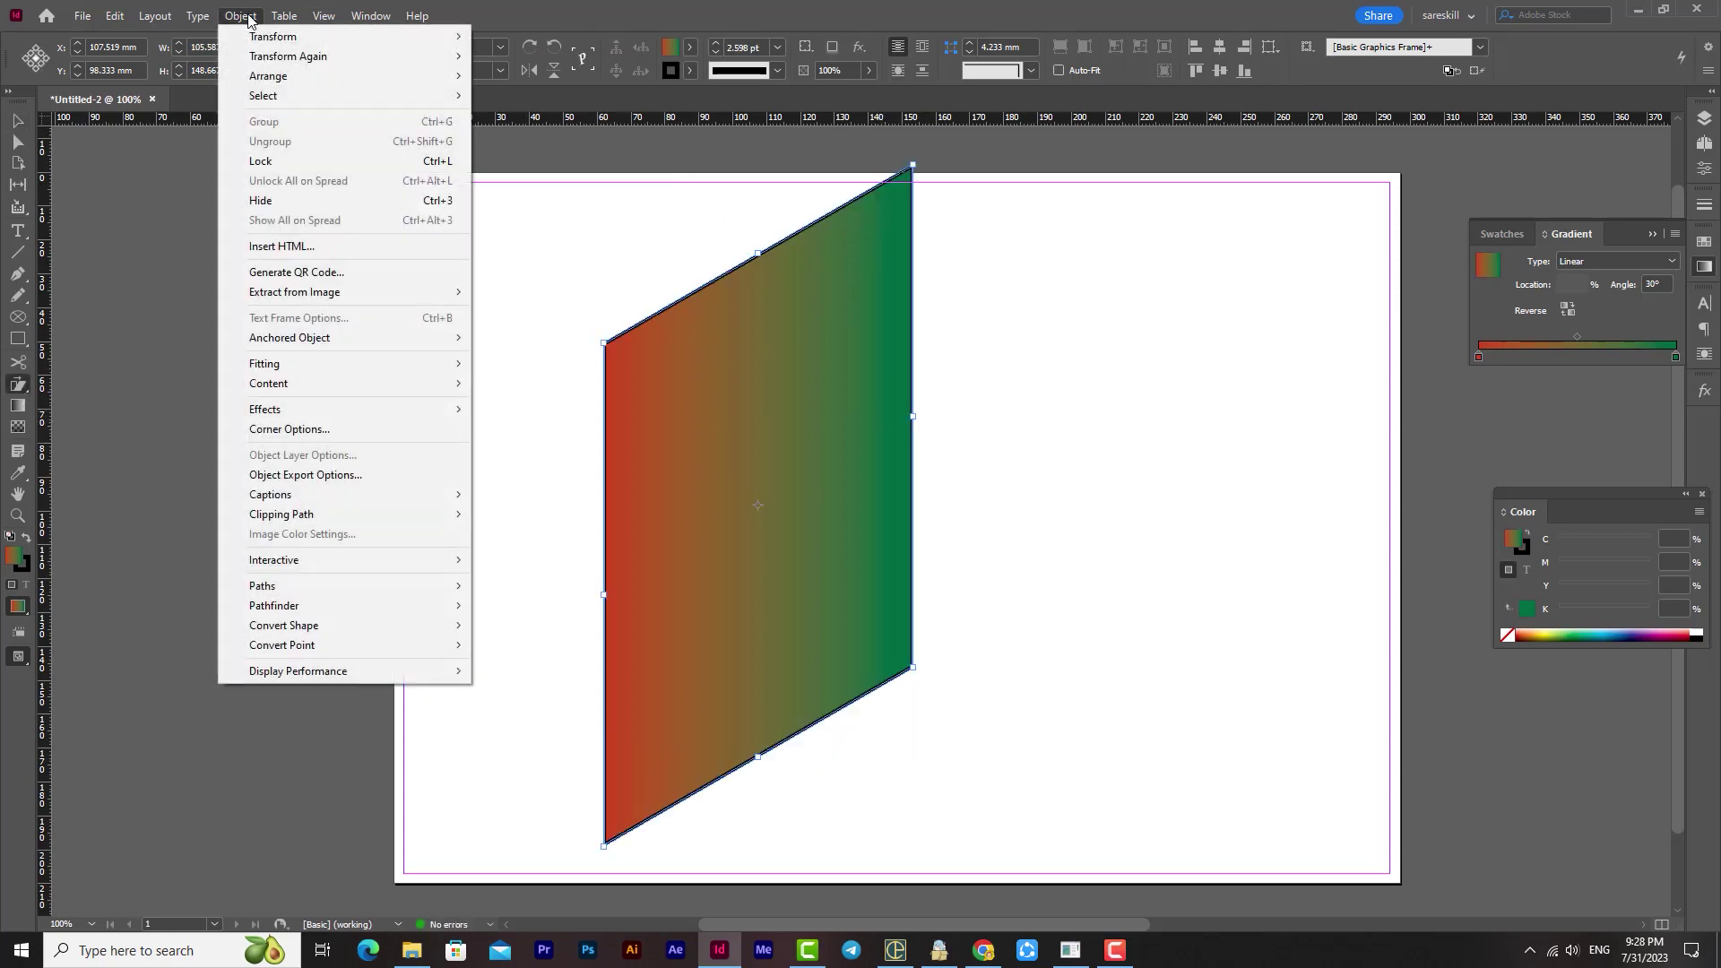
mouse_move(269, 36)
click(579, 235)
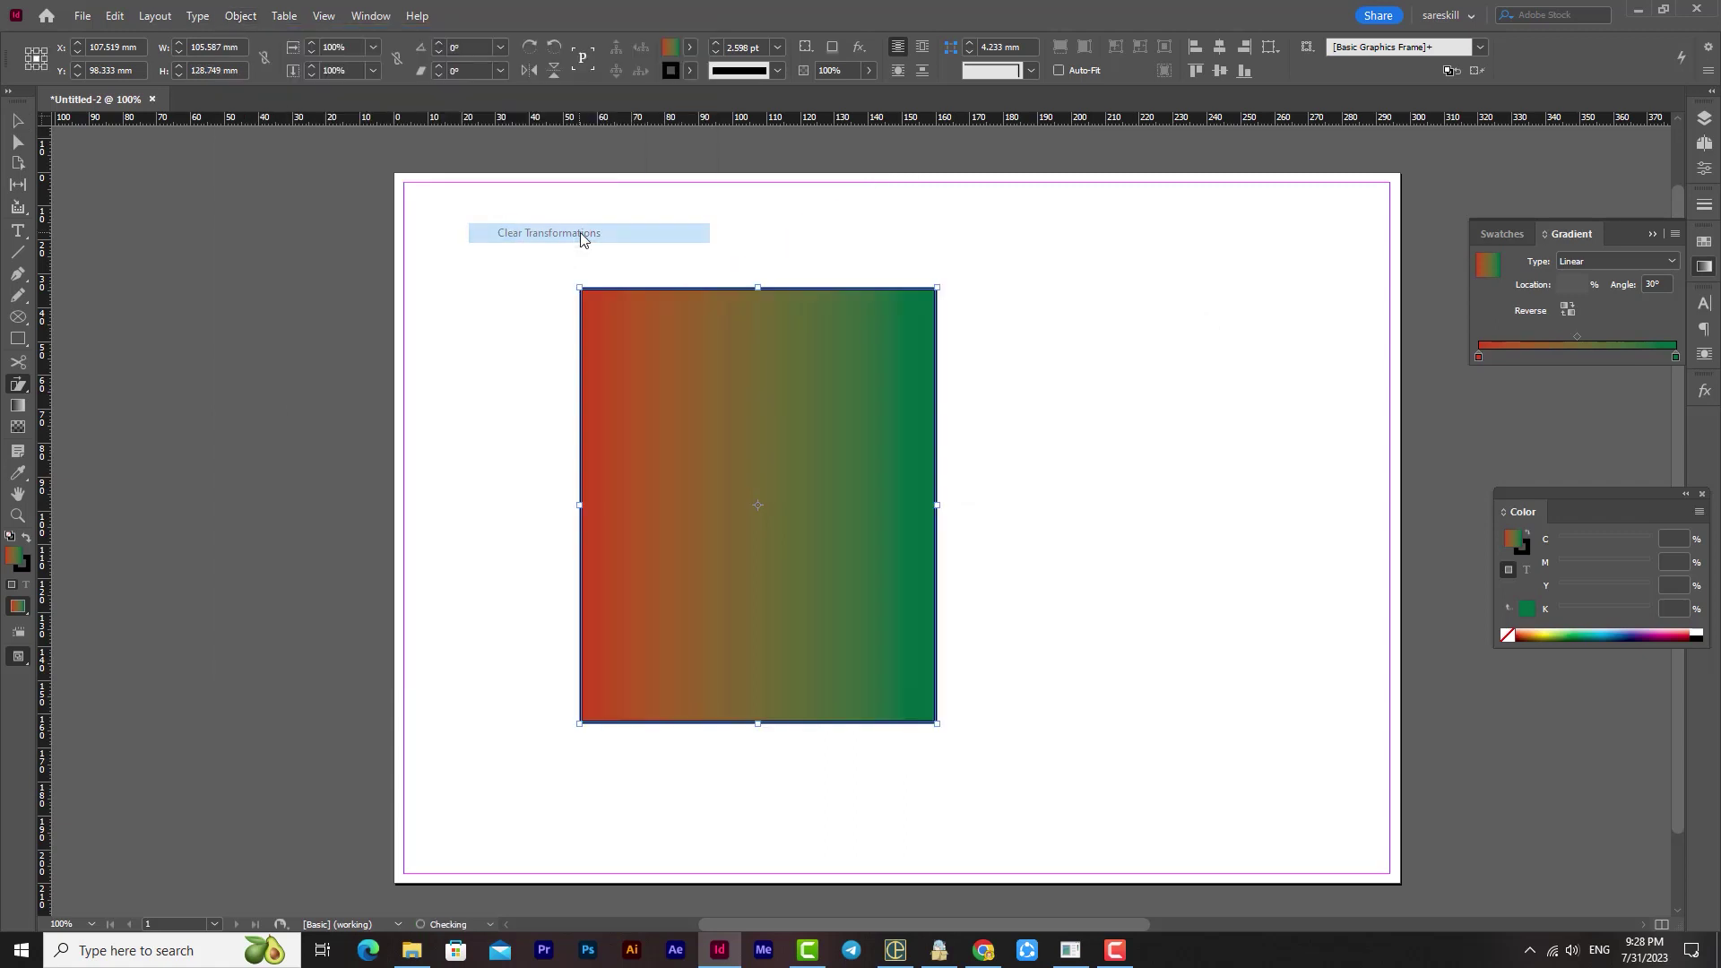
key(v)
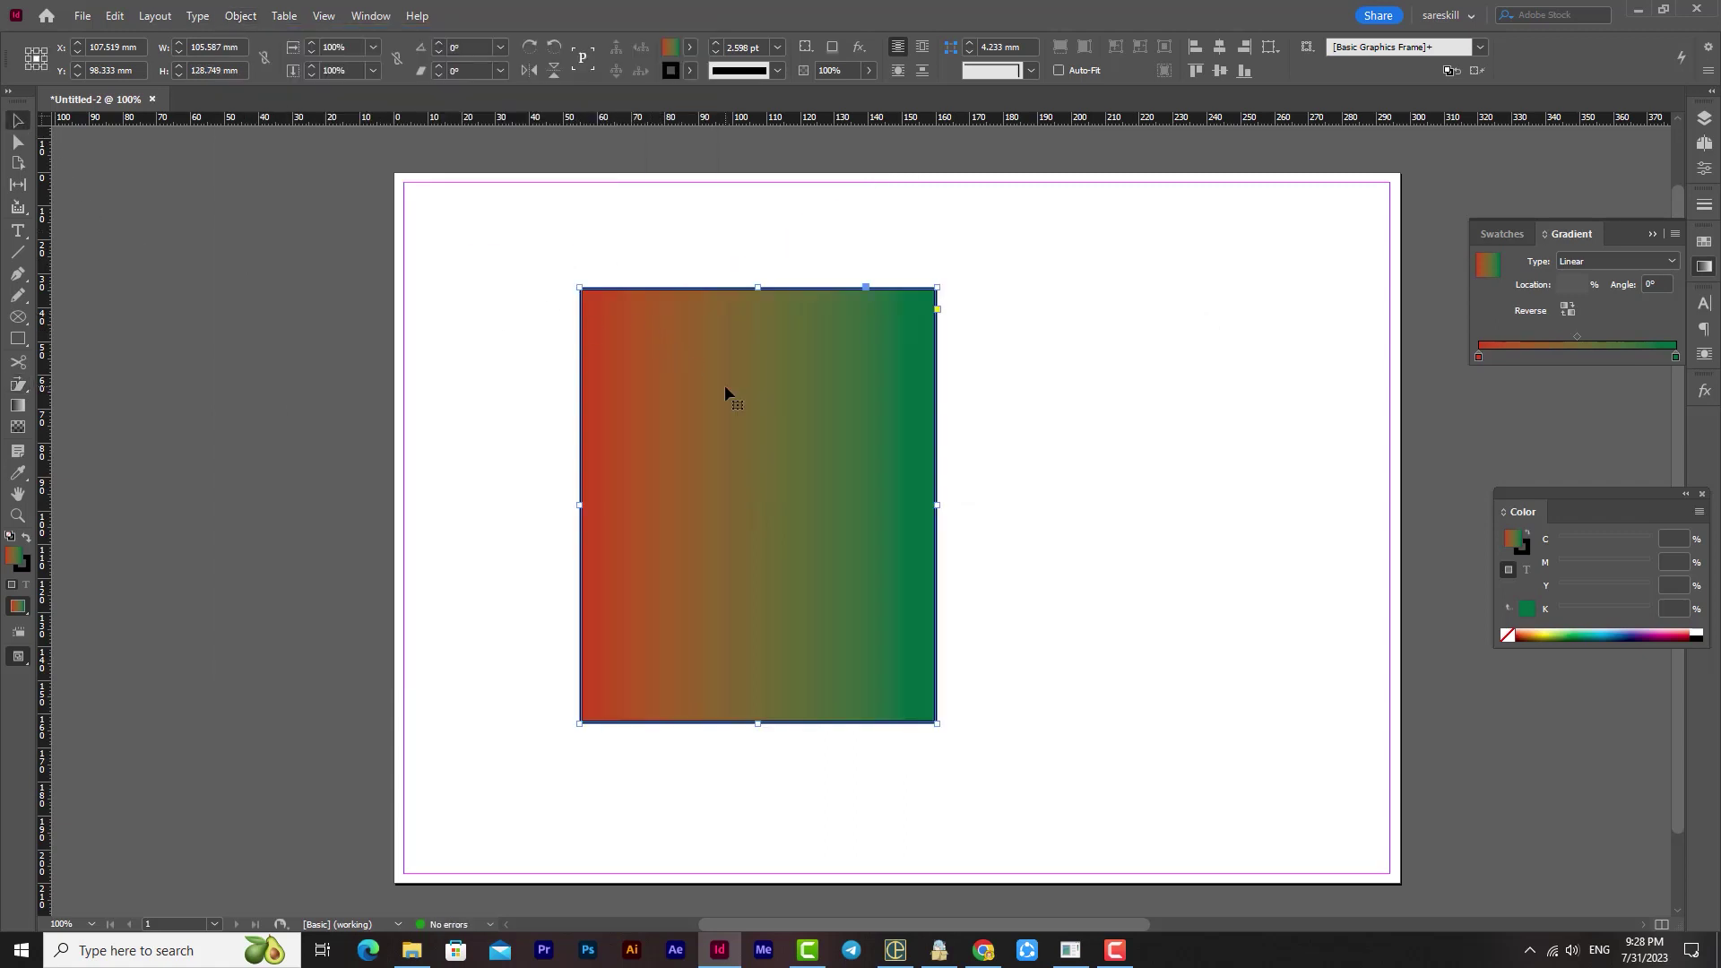
- Delete the gradient rectangle and draw a square of about 29 mm near the page's upper-left corner
key(Delete)
click(242, 16)
mouse_move(255, 37)
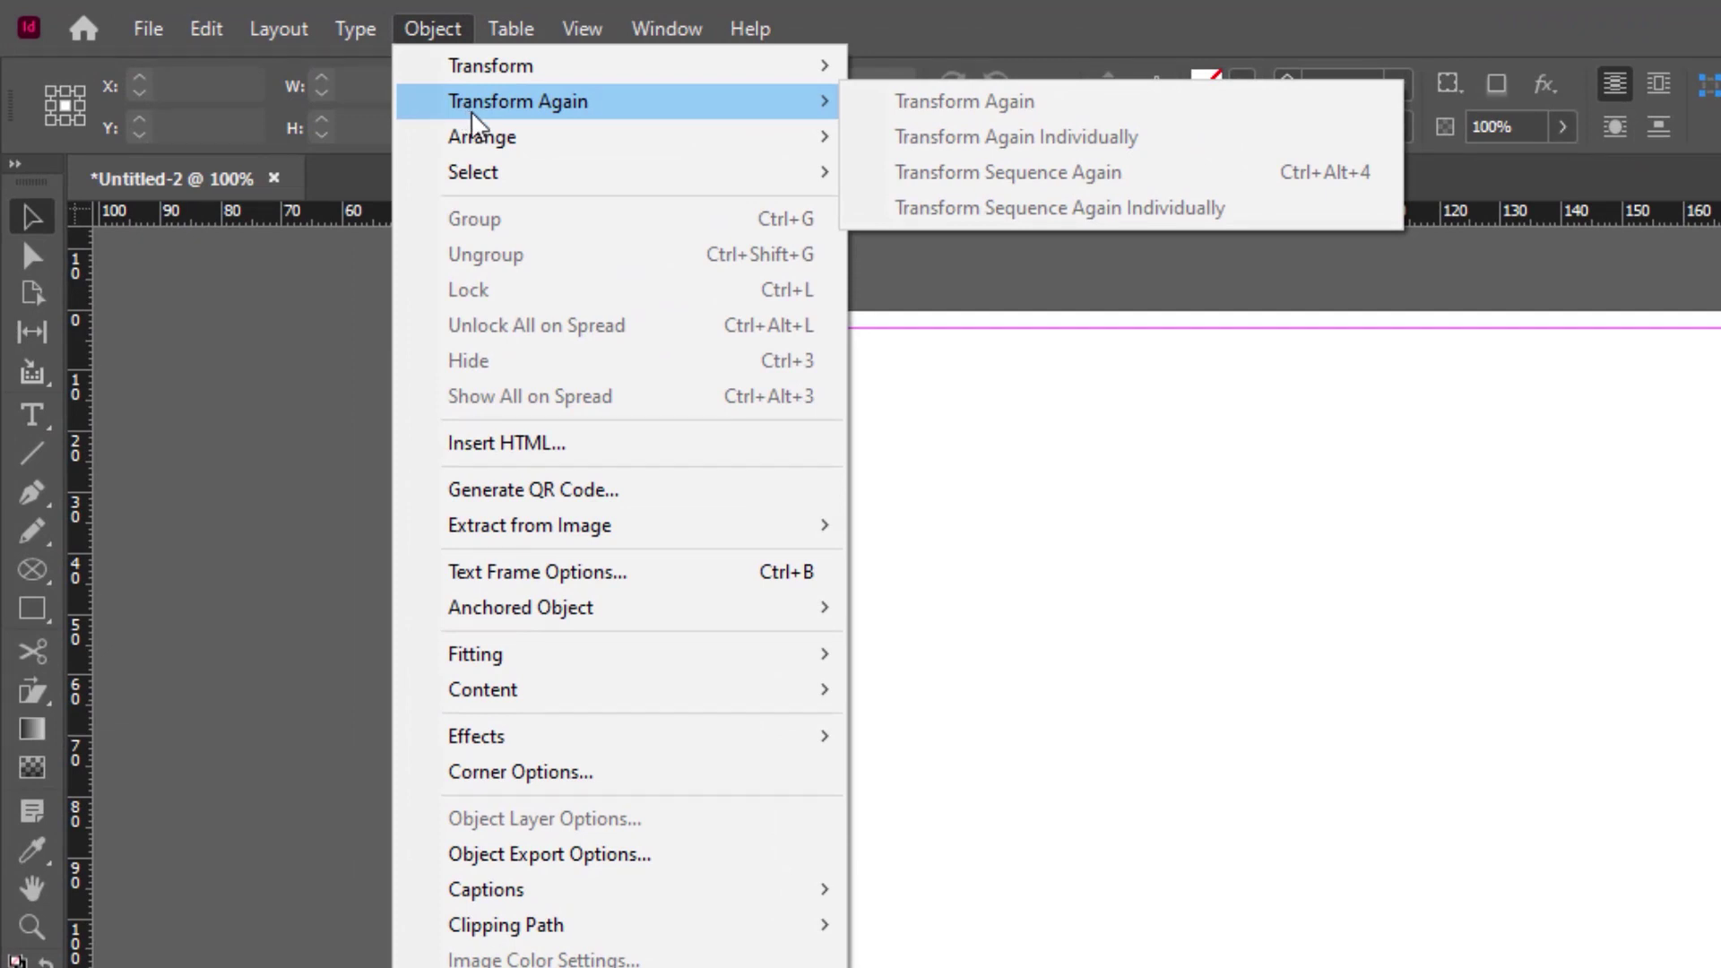
click(32, 613)
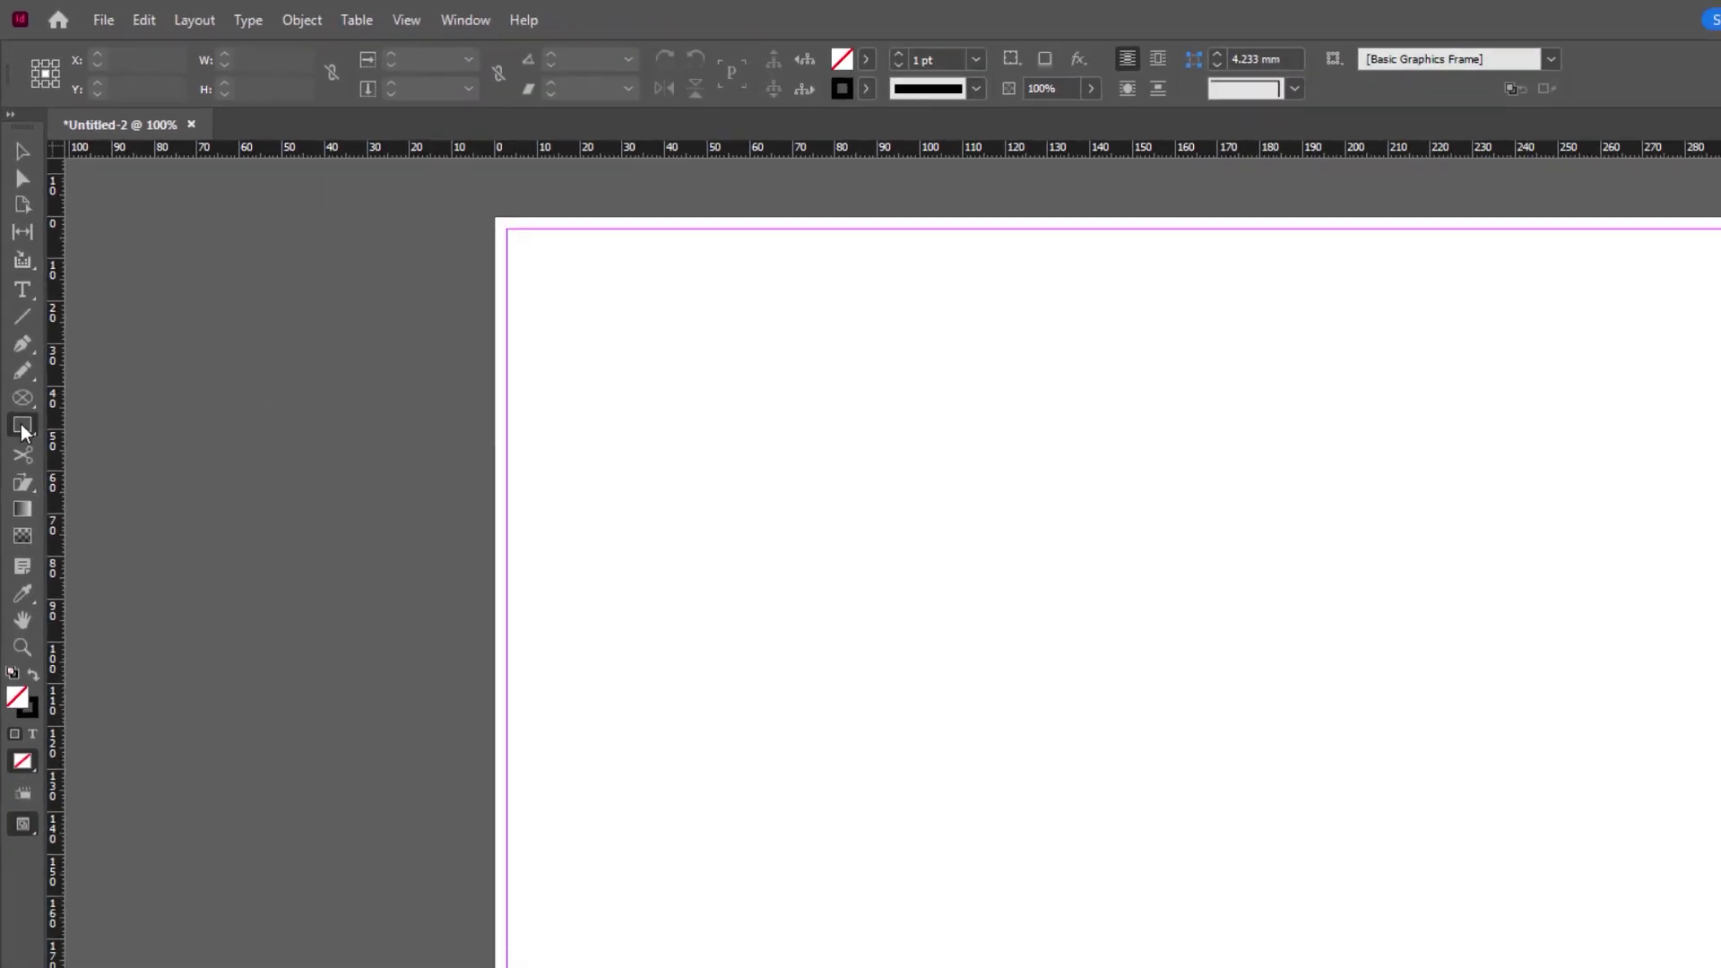
drag(643, 323, 855, 468)
drag(681, 374, 655, 355)
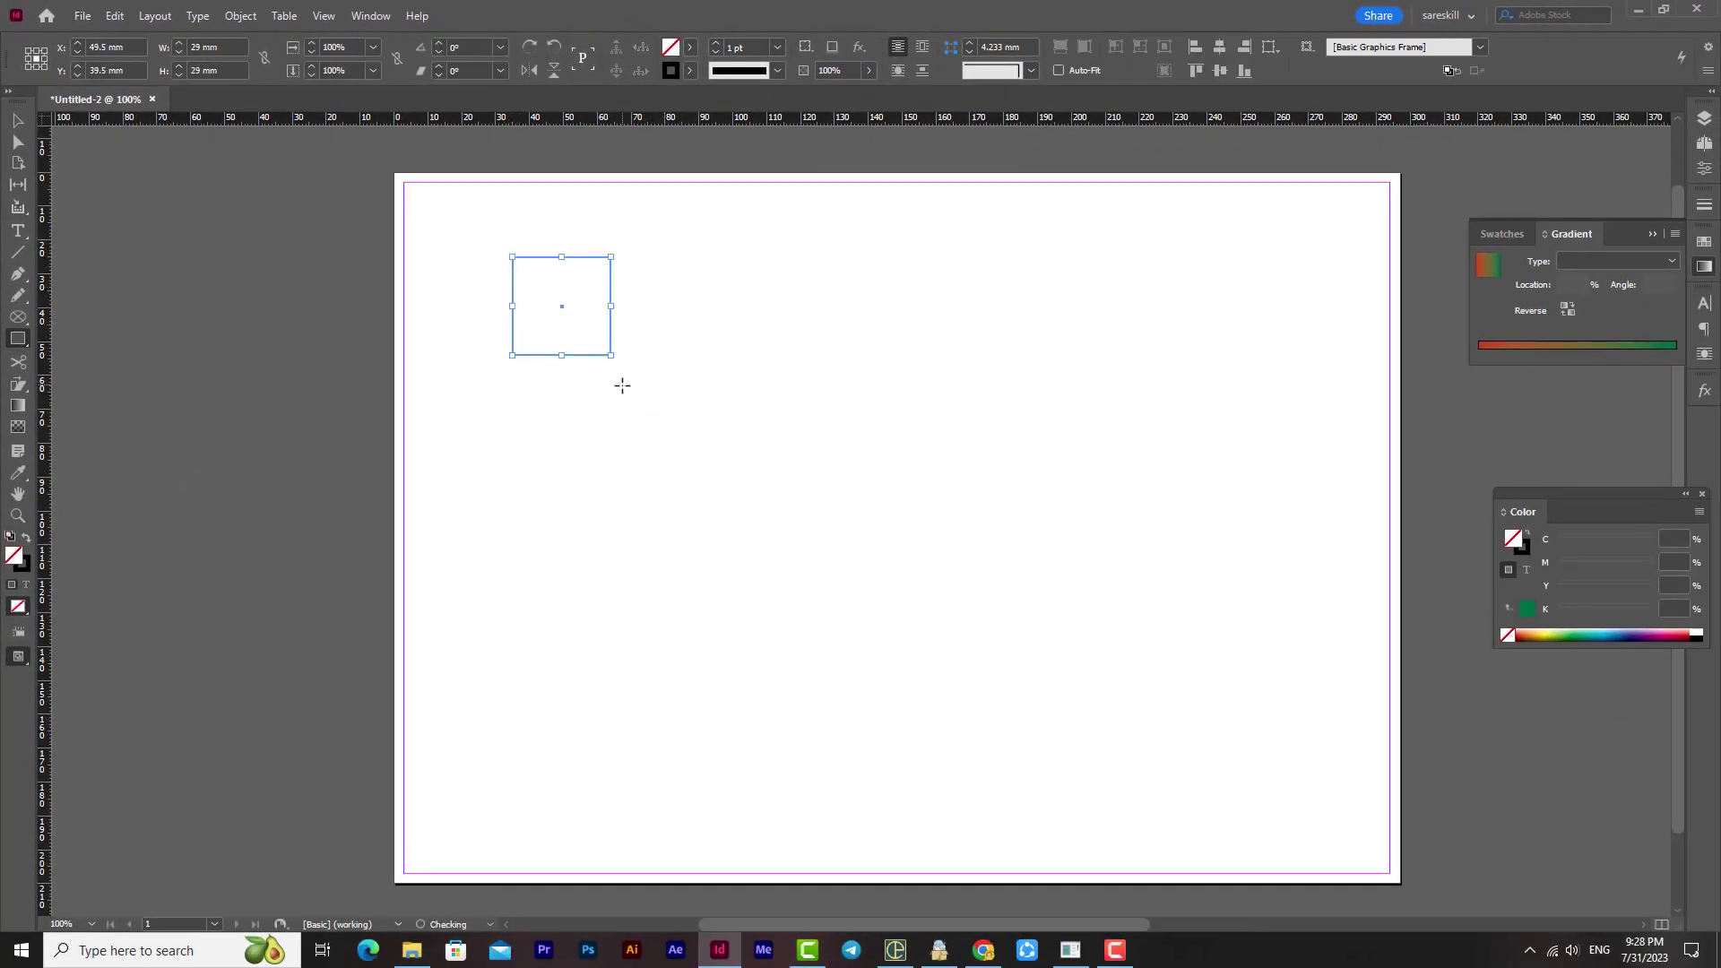
- Fill the square with the cyan swatch C=100 M=0 Y=0 K=0 and set its stroke weight to 5 pt
click(689, 46)
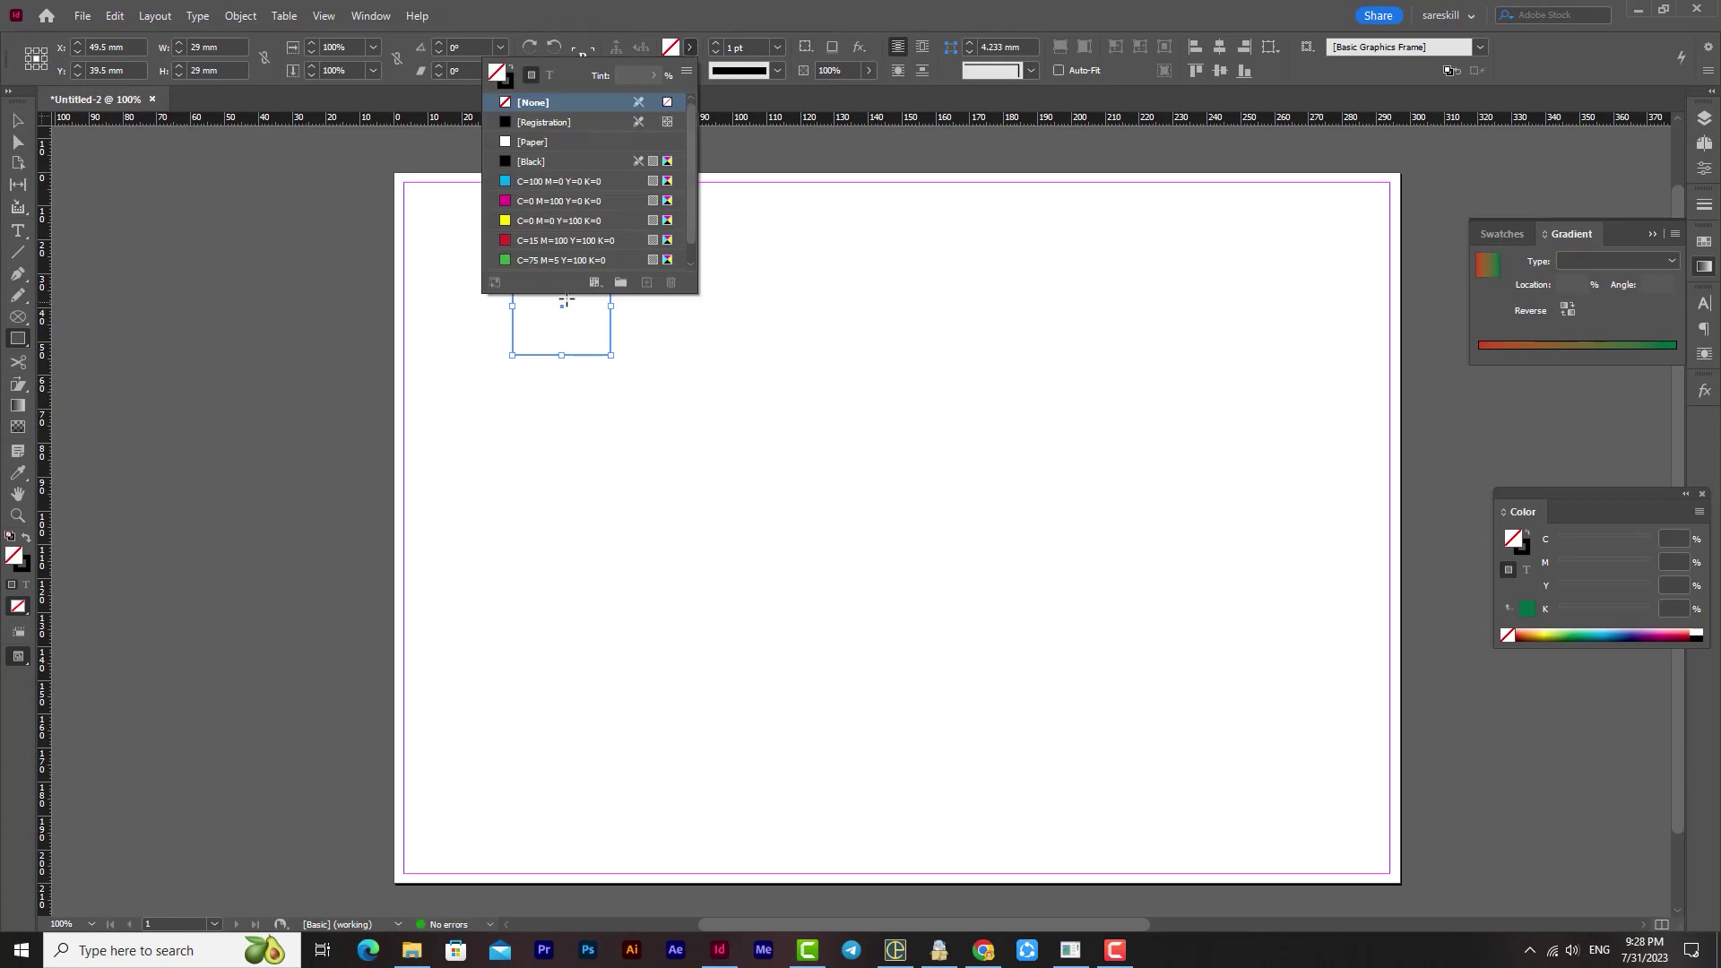
click(543, 183)
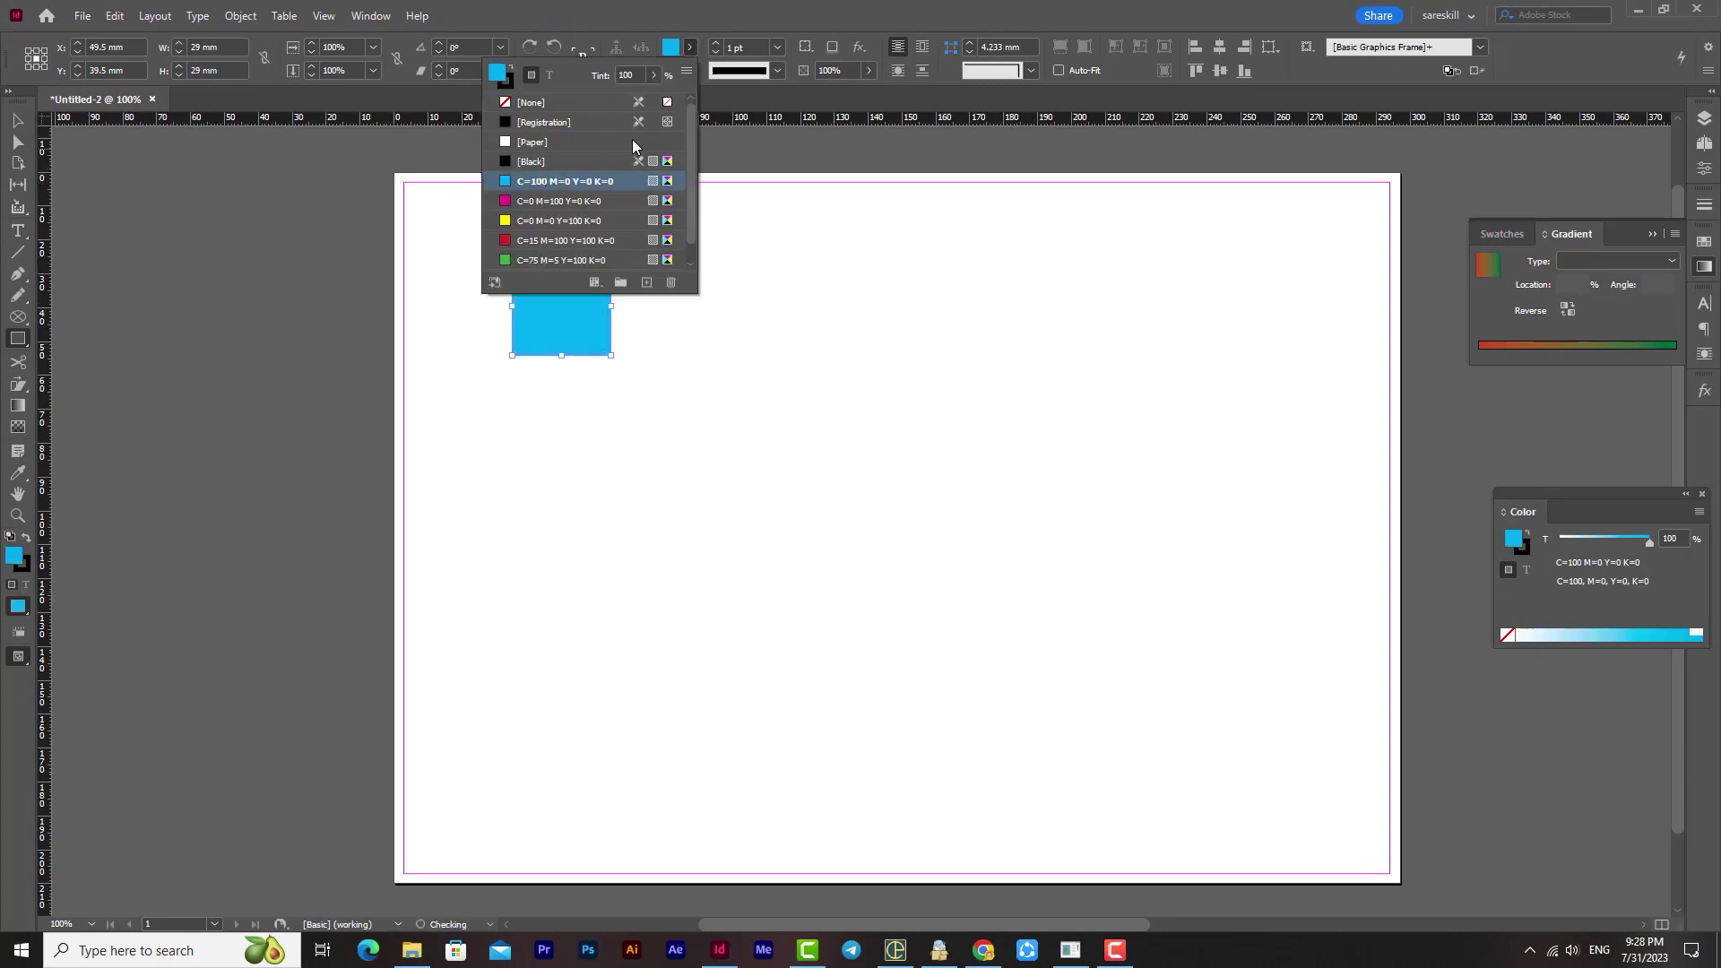
click(717, 42)
click(717, 42)
click(715, 43)
key(v)
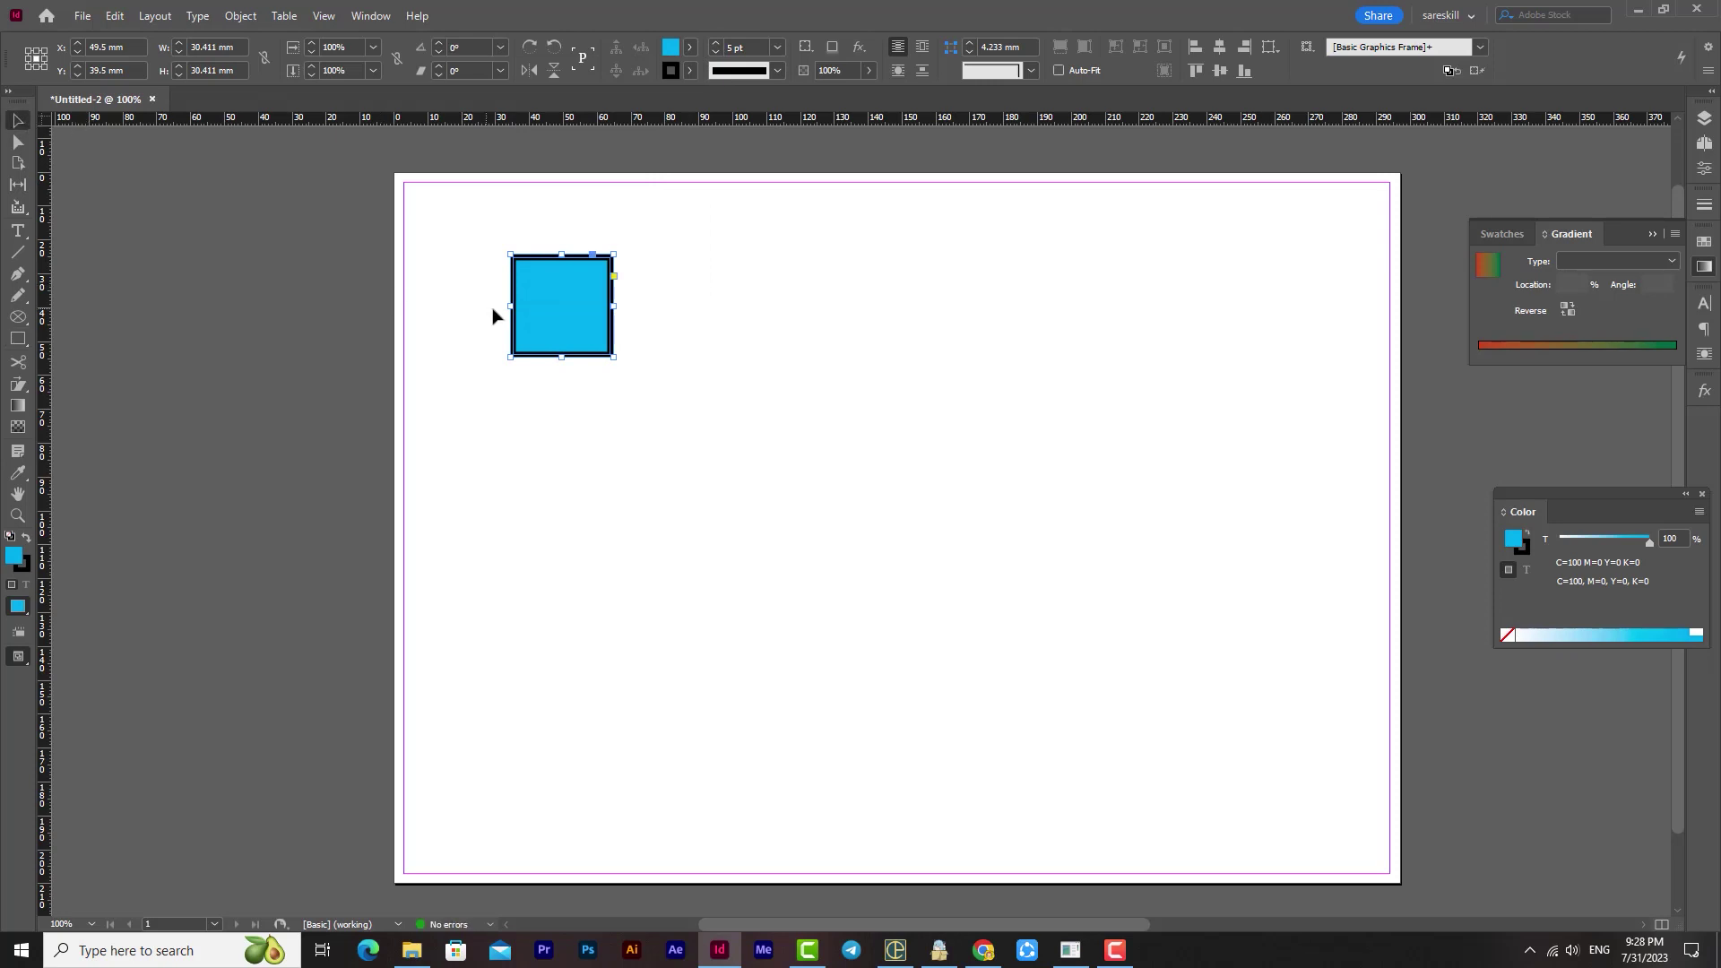
- Shift the cyan square slightly down and right, and set the Move command's horizontal and vertical offsets to 0 mm
drag(549, 314, 560, 339)
click(240, 15)
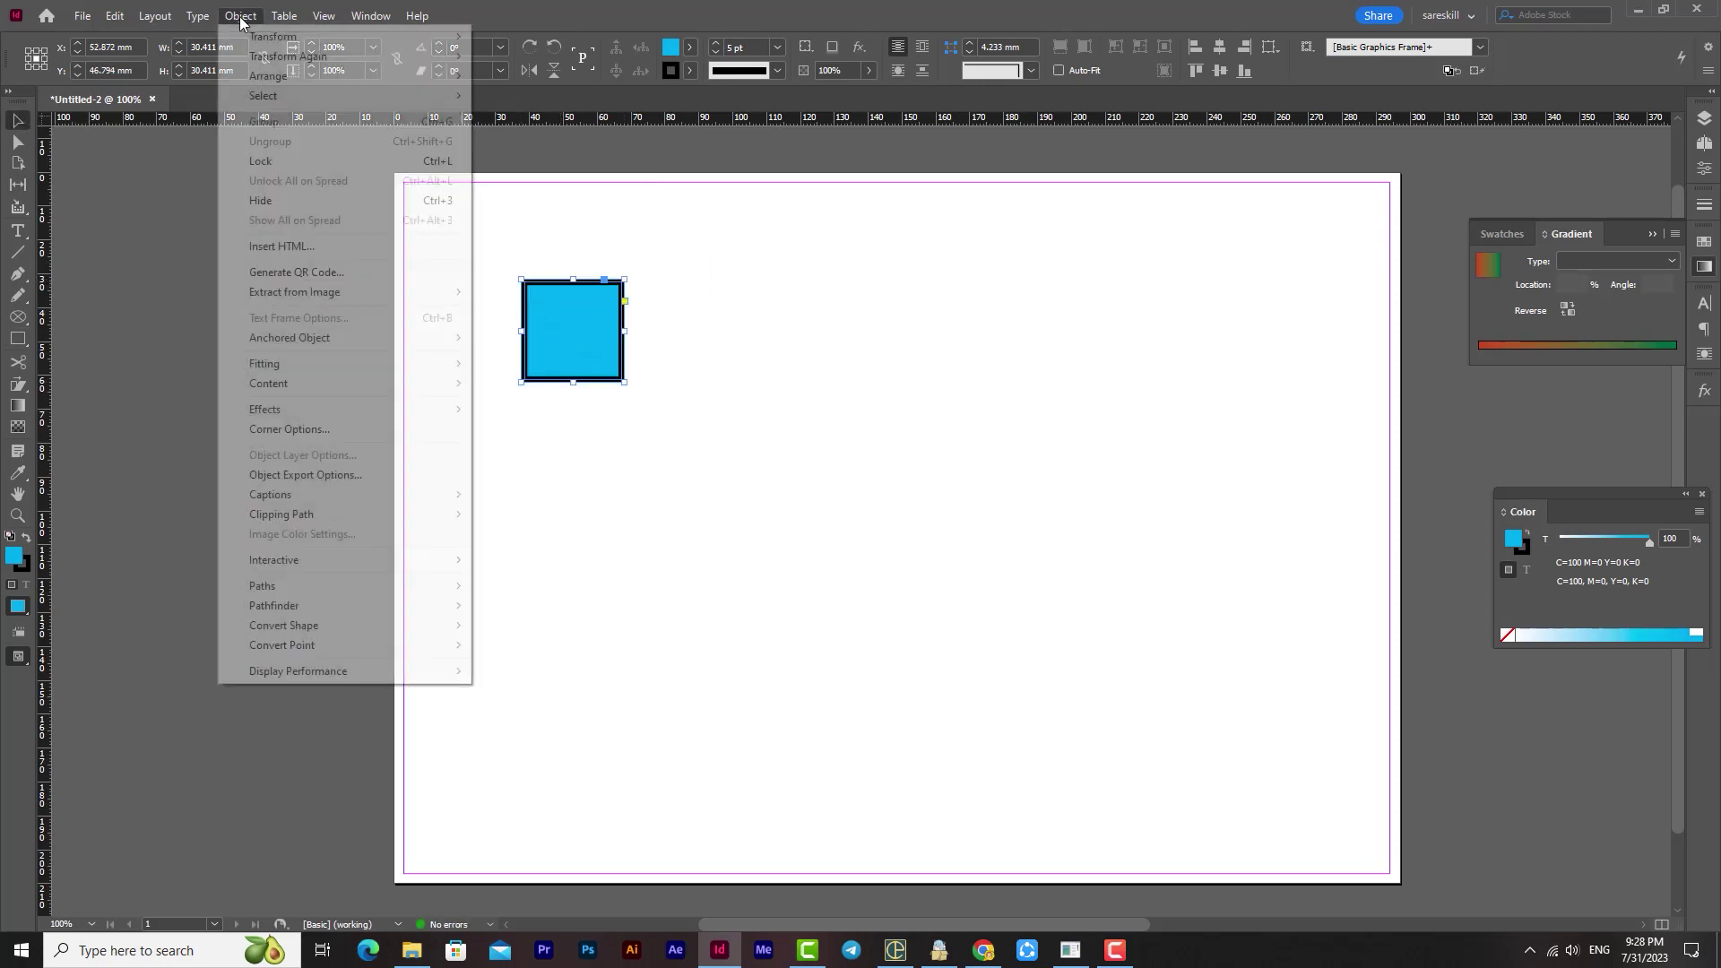
mouse_move(197, 15)
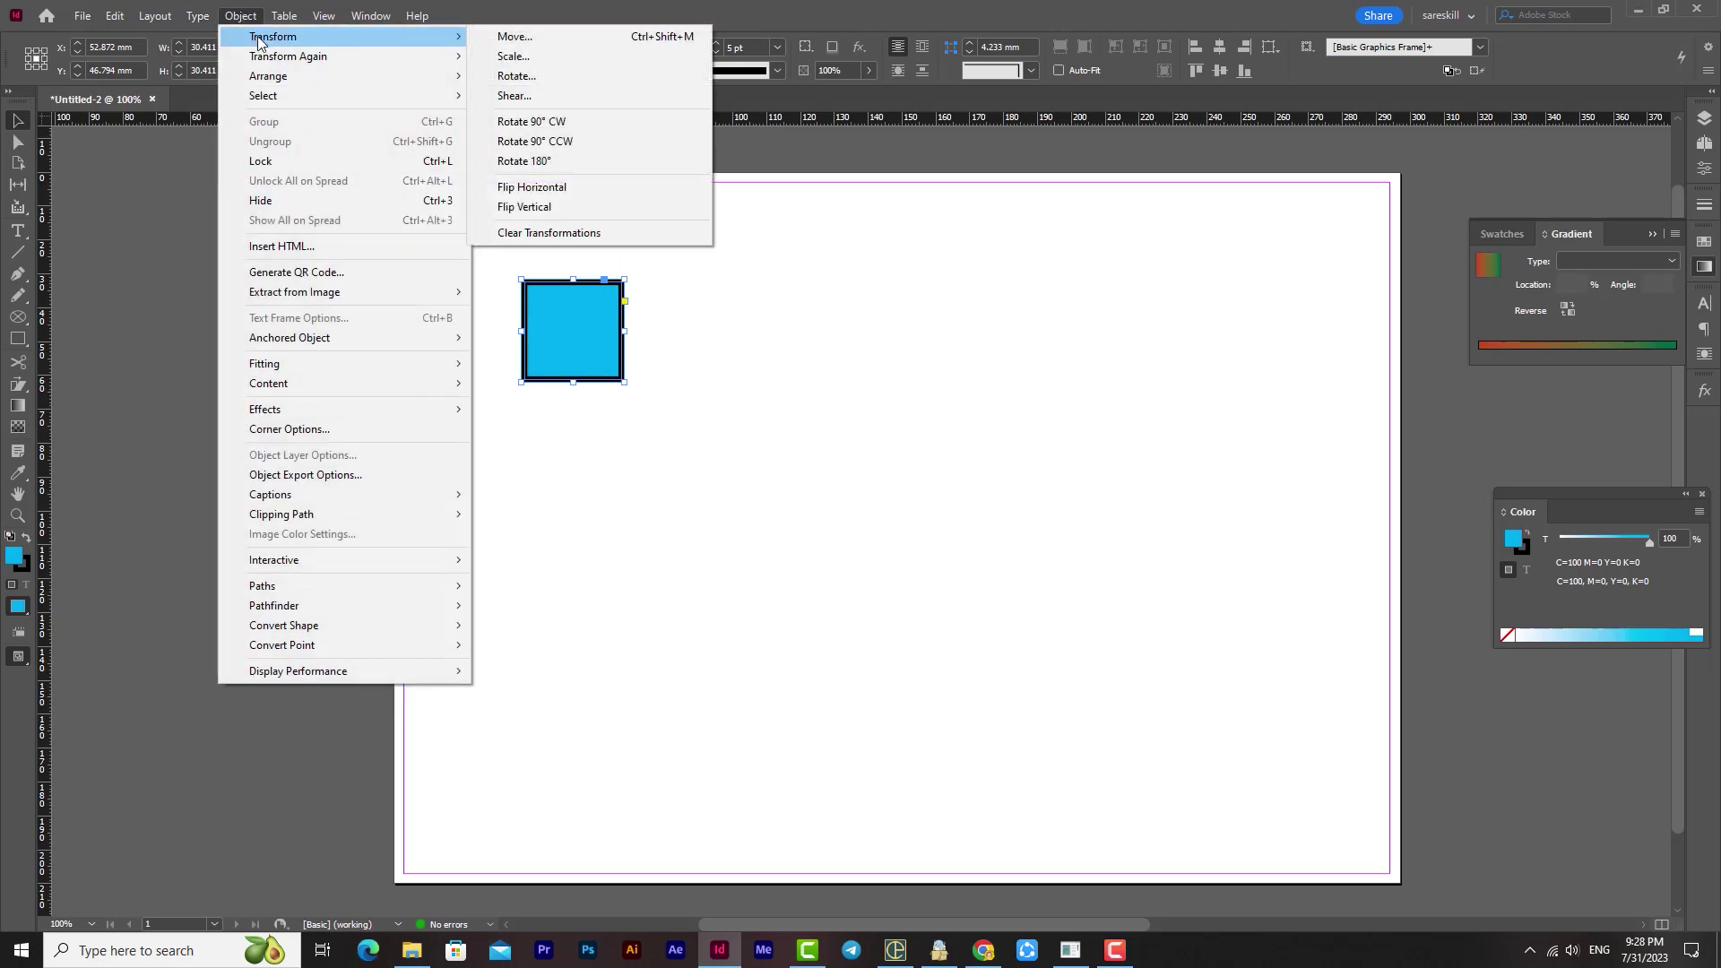
click(561, 43)
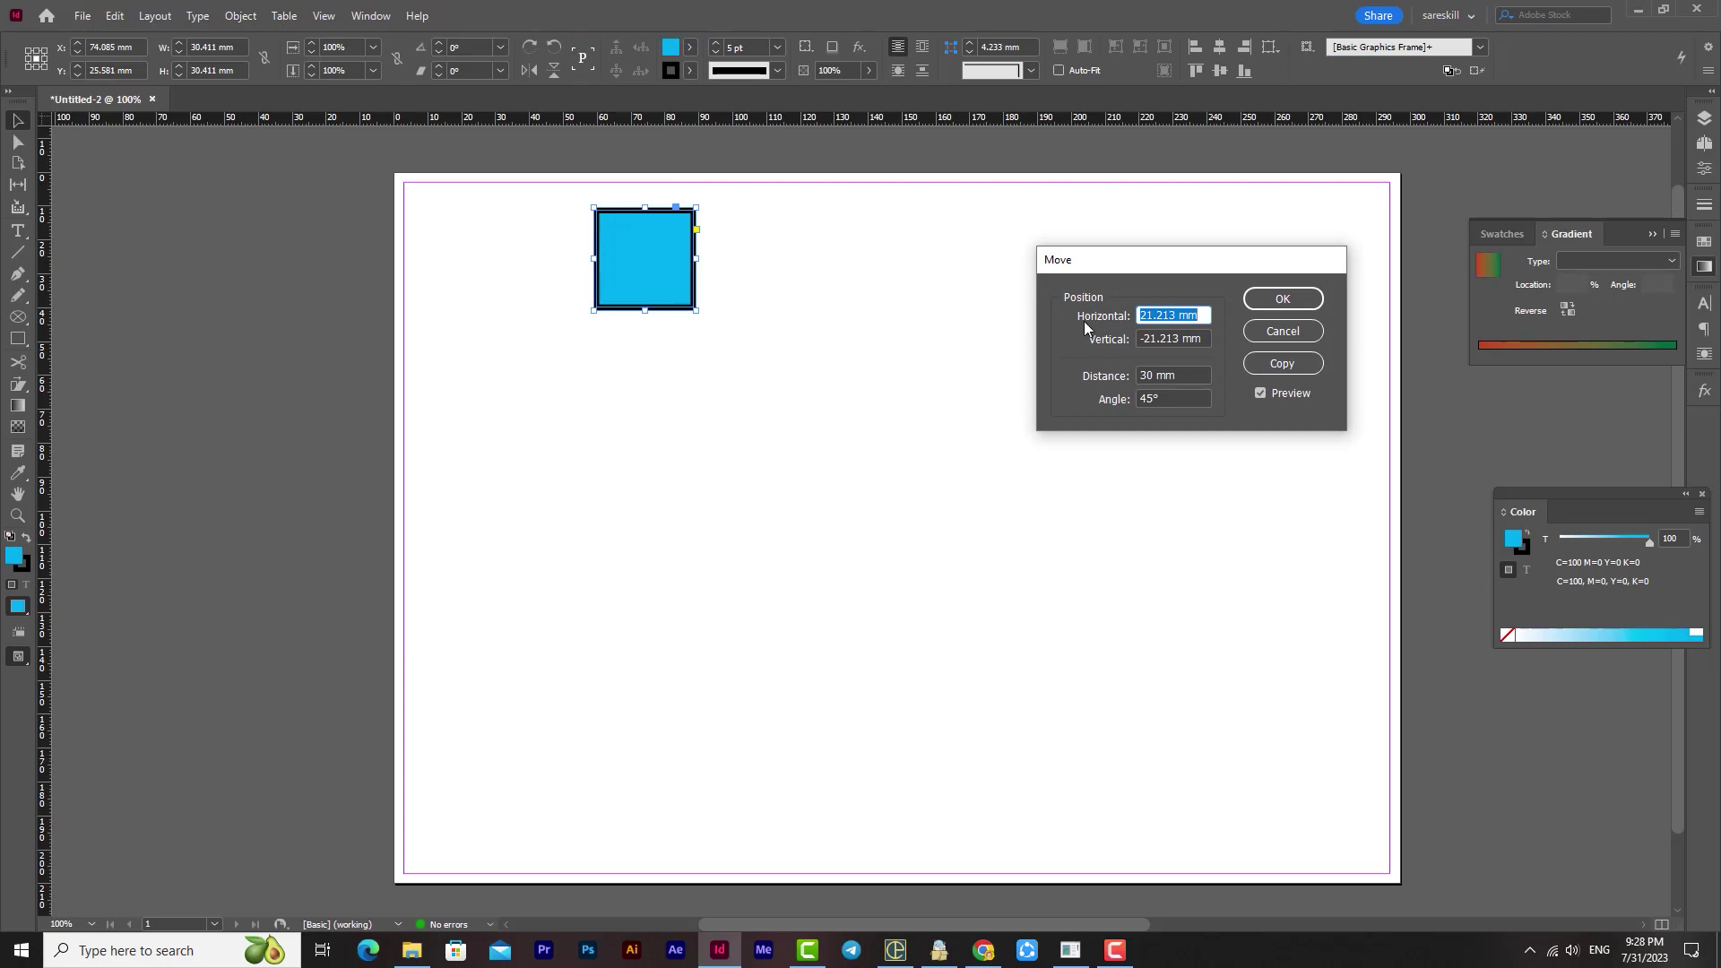
text(0)
double_click(1162, 341)
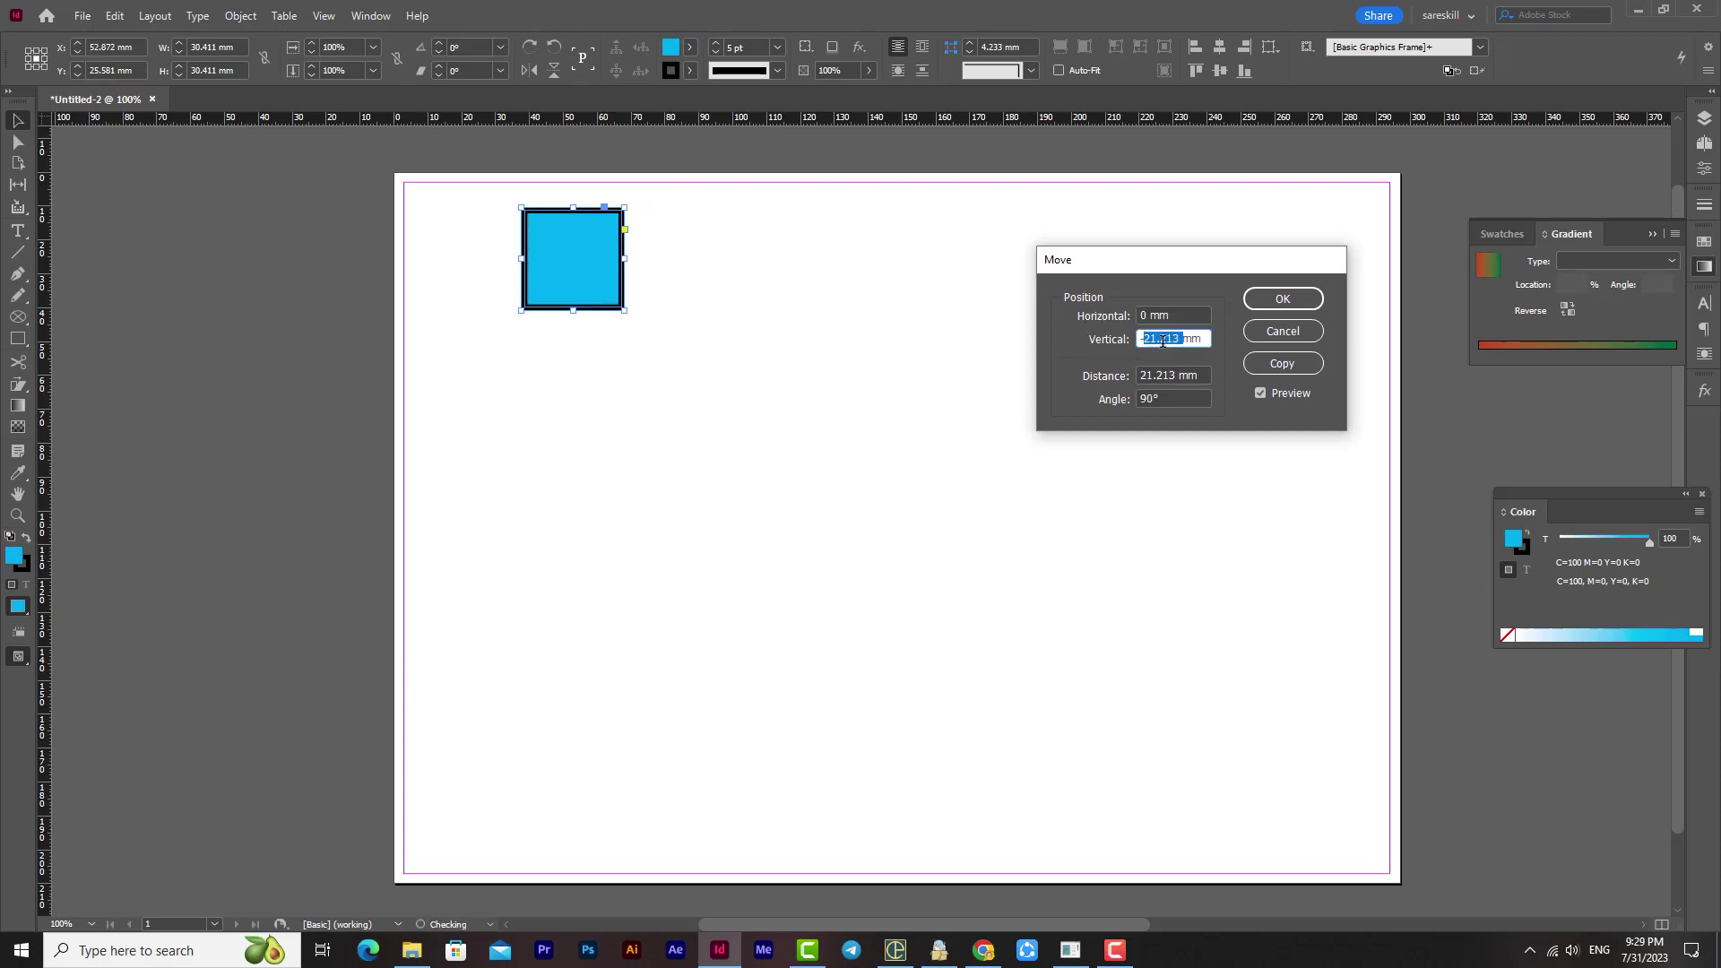
text(0)
- Create a copy of the cyan square offset 50 mm horizontally
click(1183, 316)
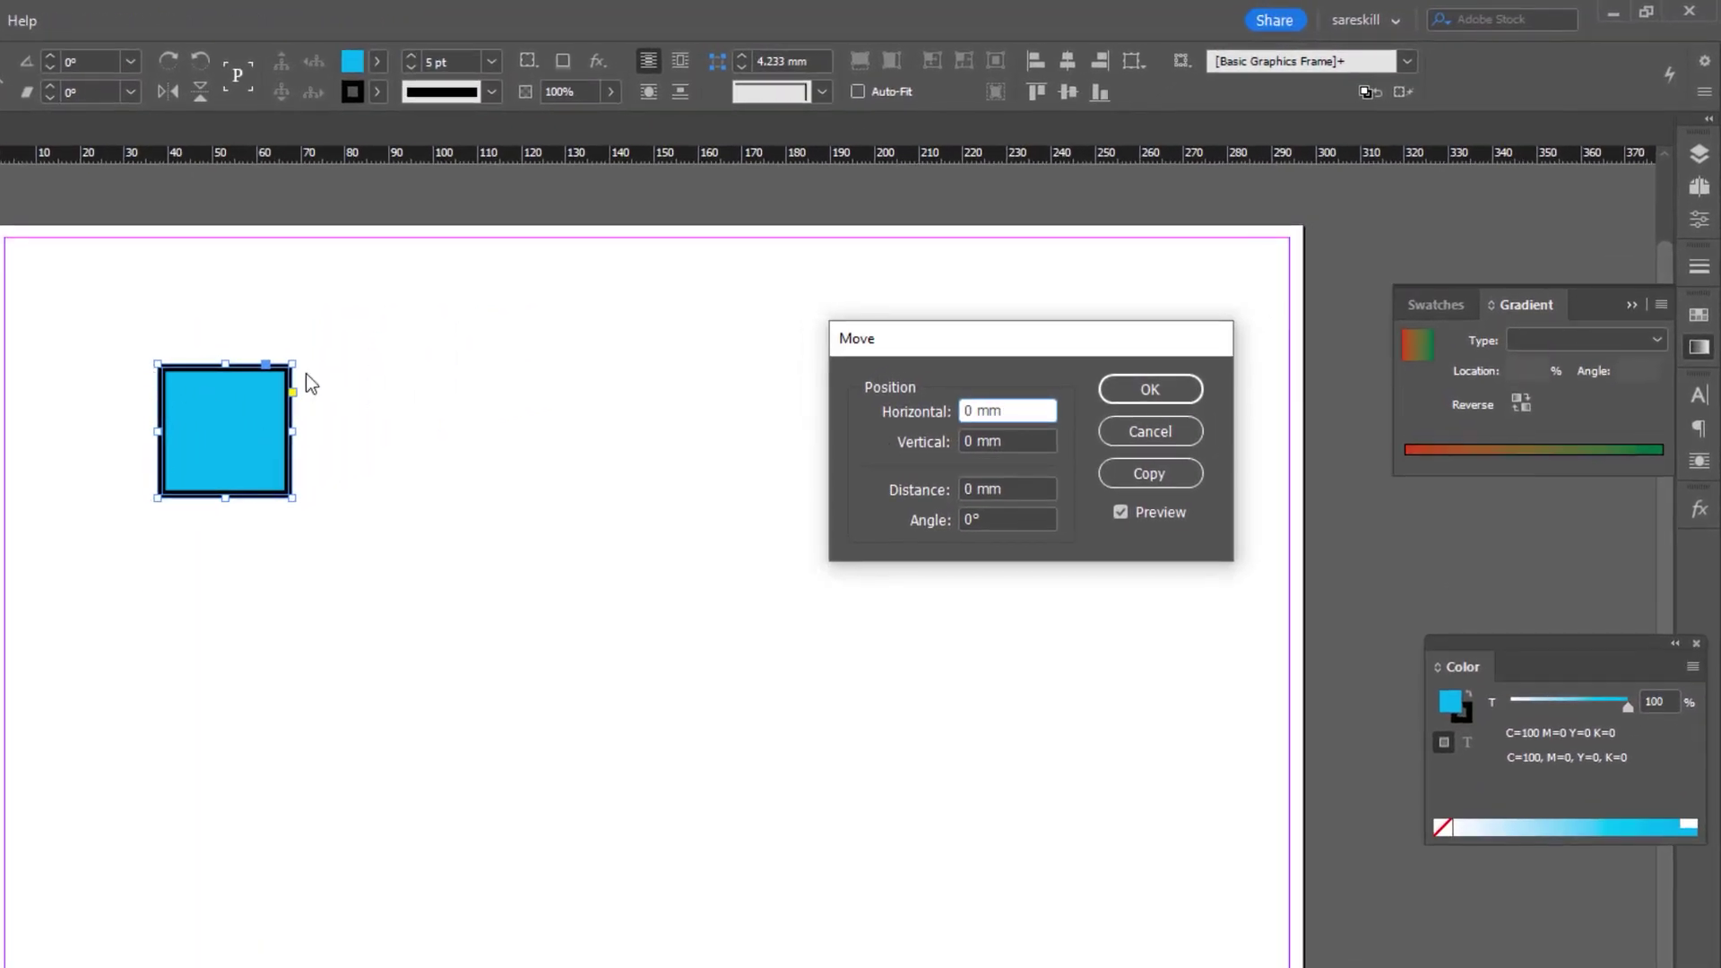
drag(1011, 410, 902, 408)
text(50)
click(1026, 436)
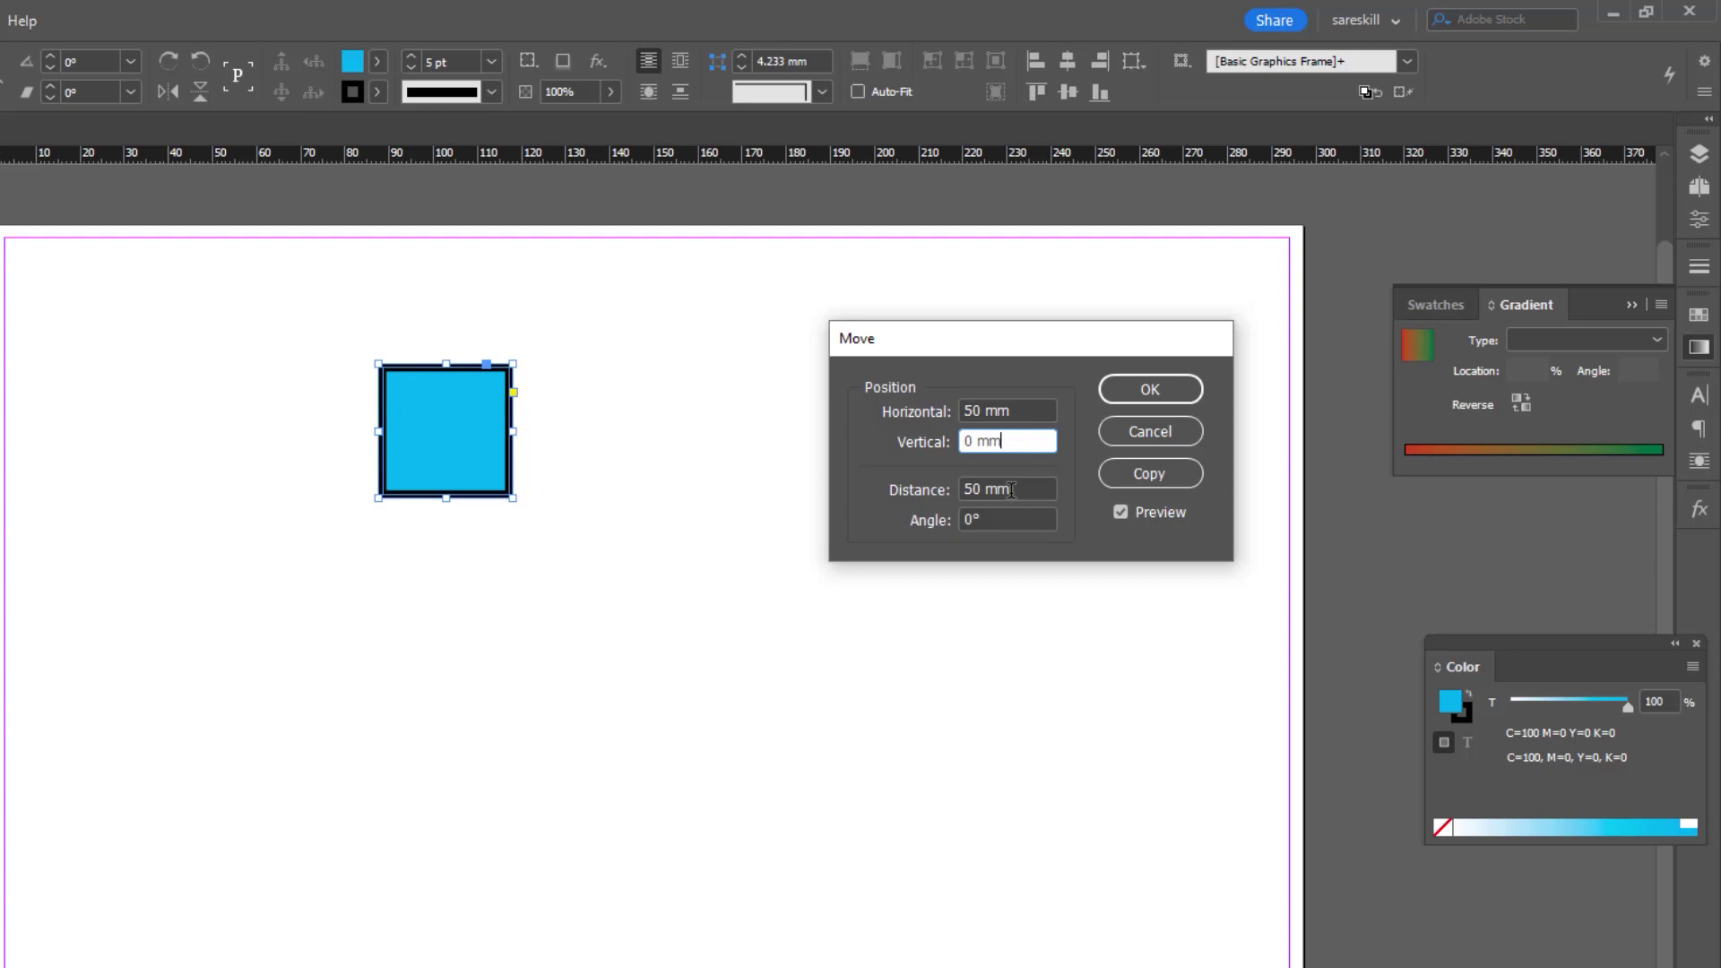
drag(1031, 490, 935, 484)
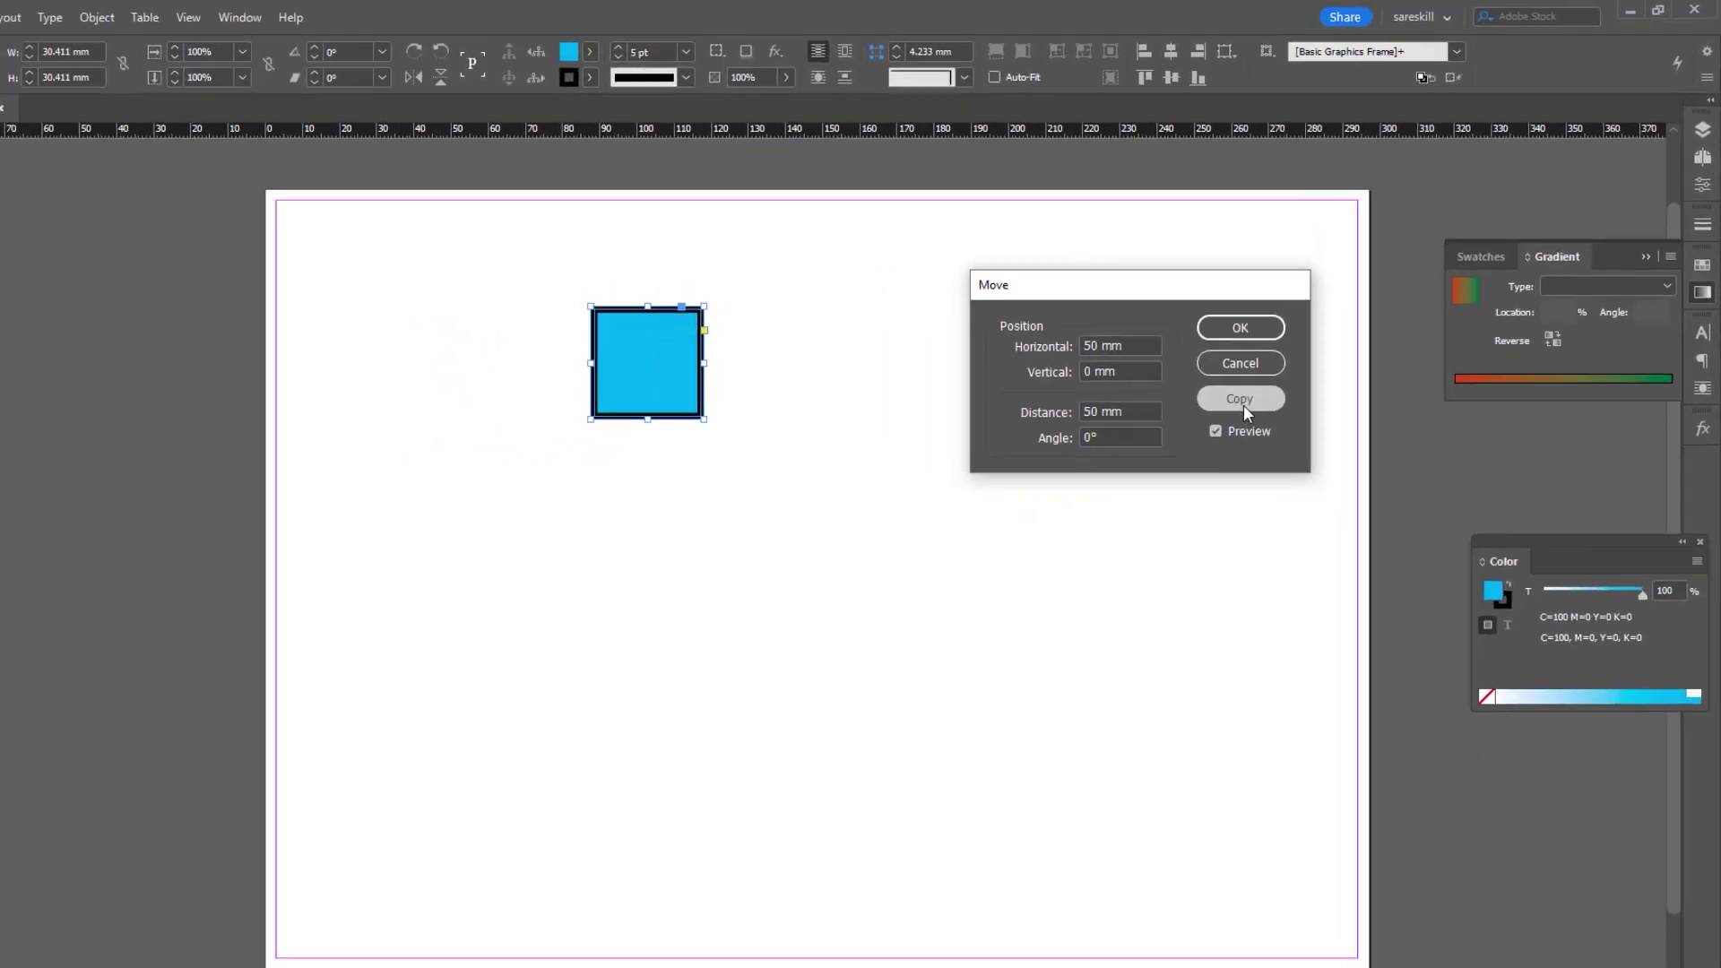
click(1149, 473)
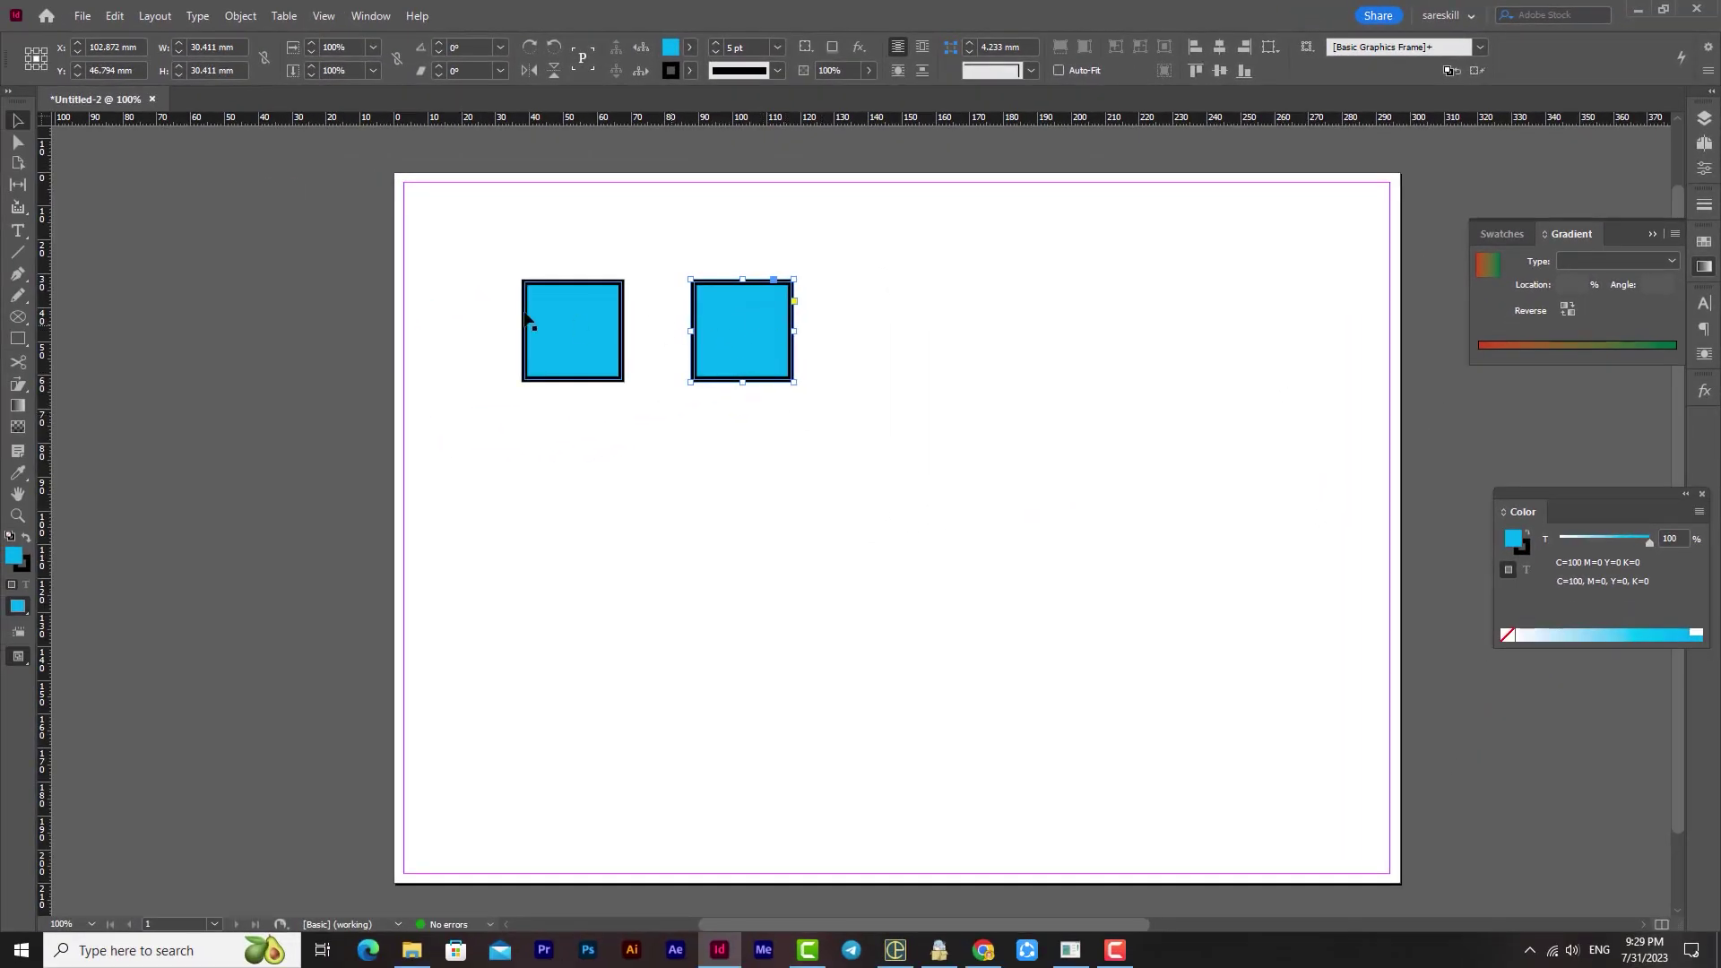
- Repeat the offset copy with Transform Again to add a third cyan square
click(240, 16)
mouse_move(263, 57)
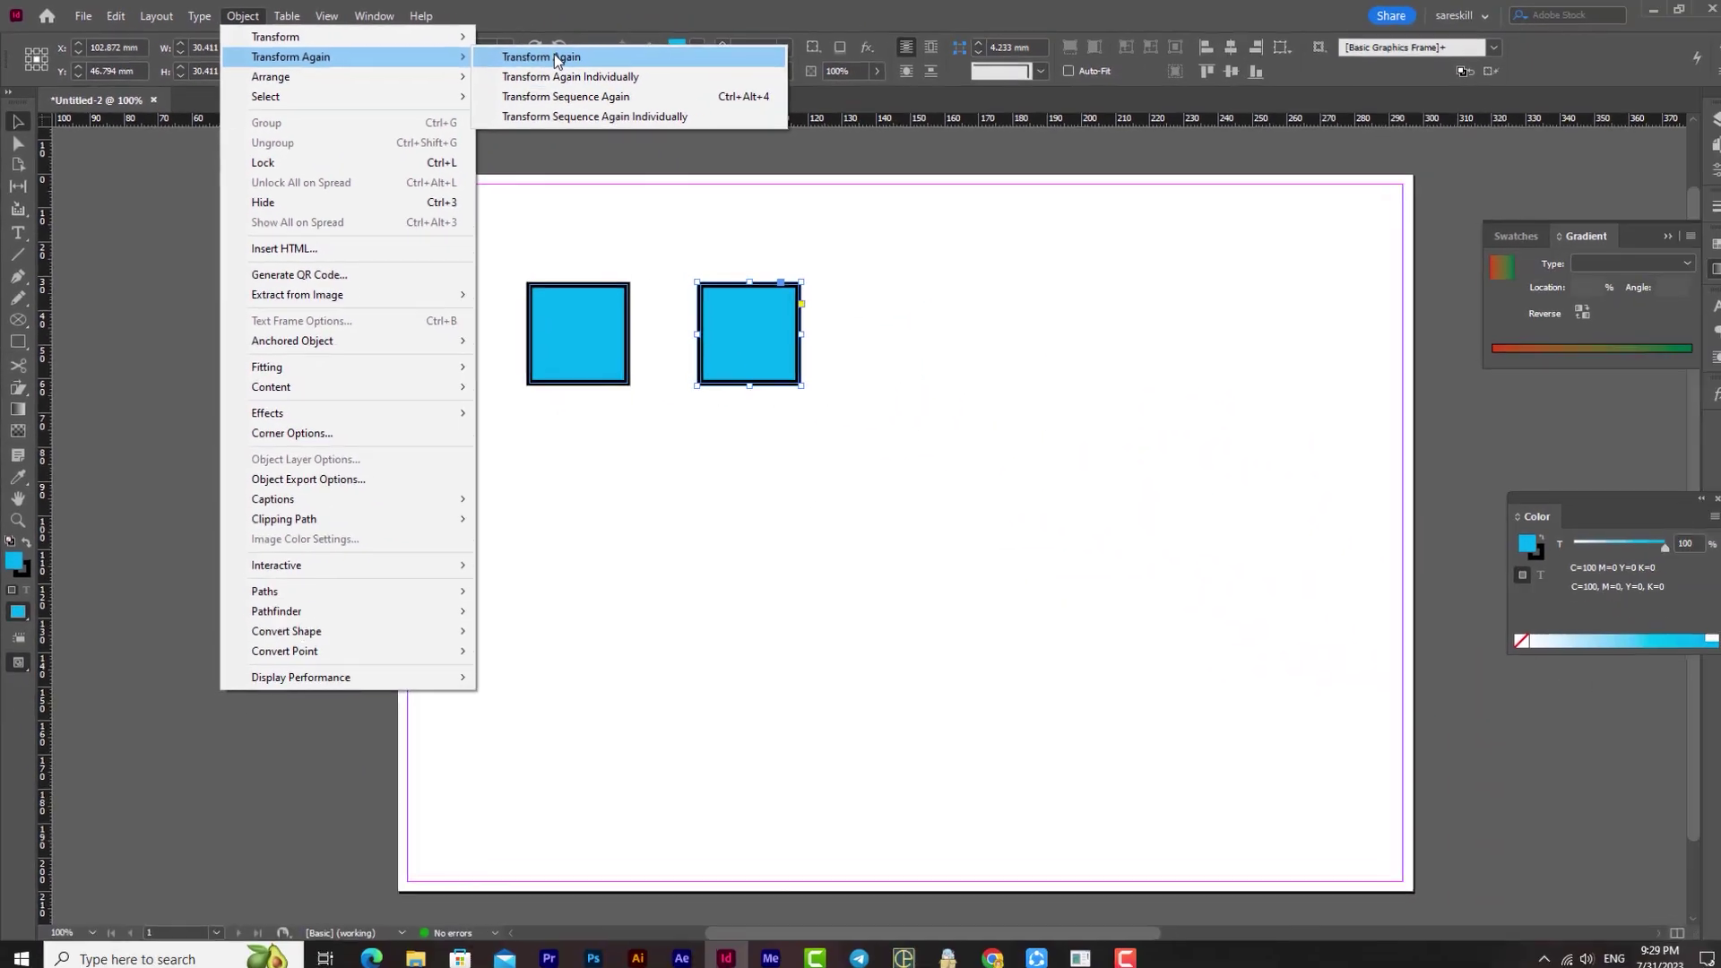
click(1011, 114)
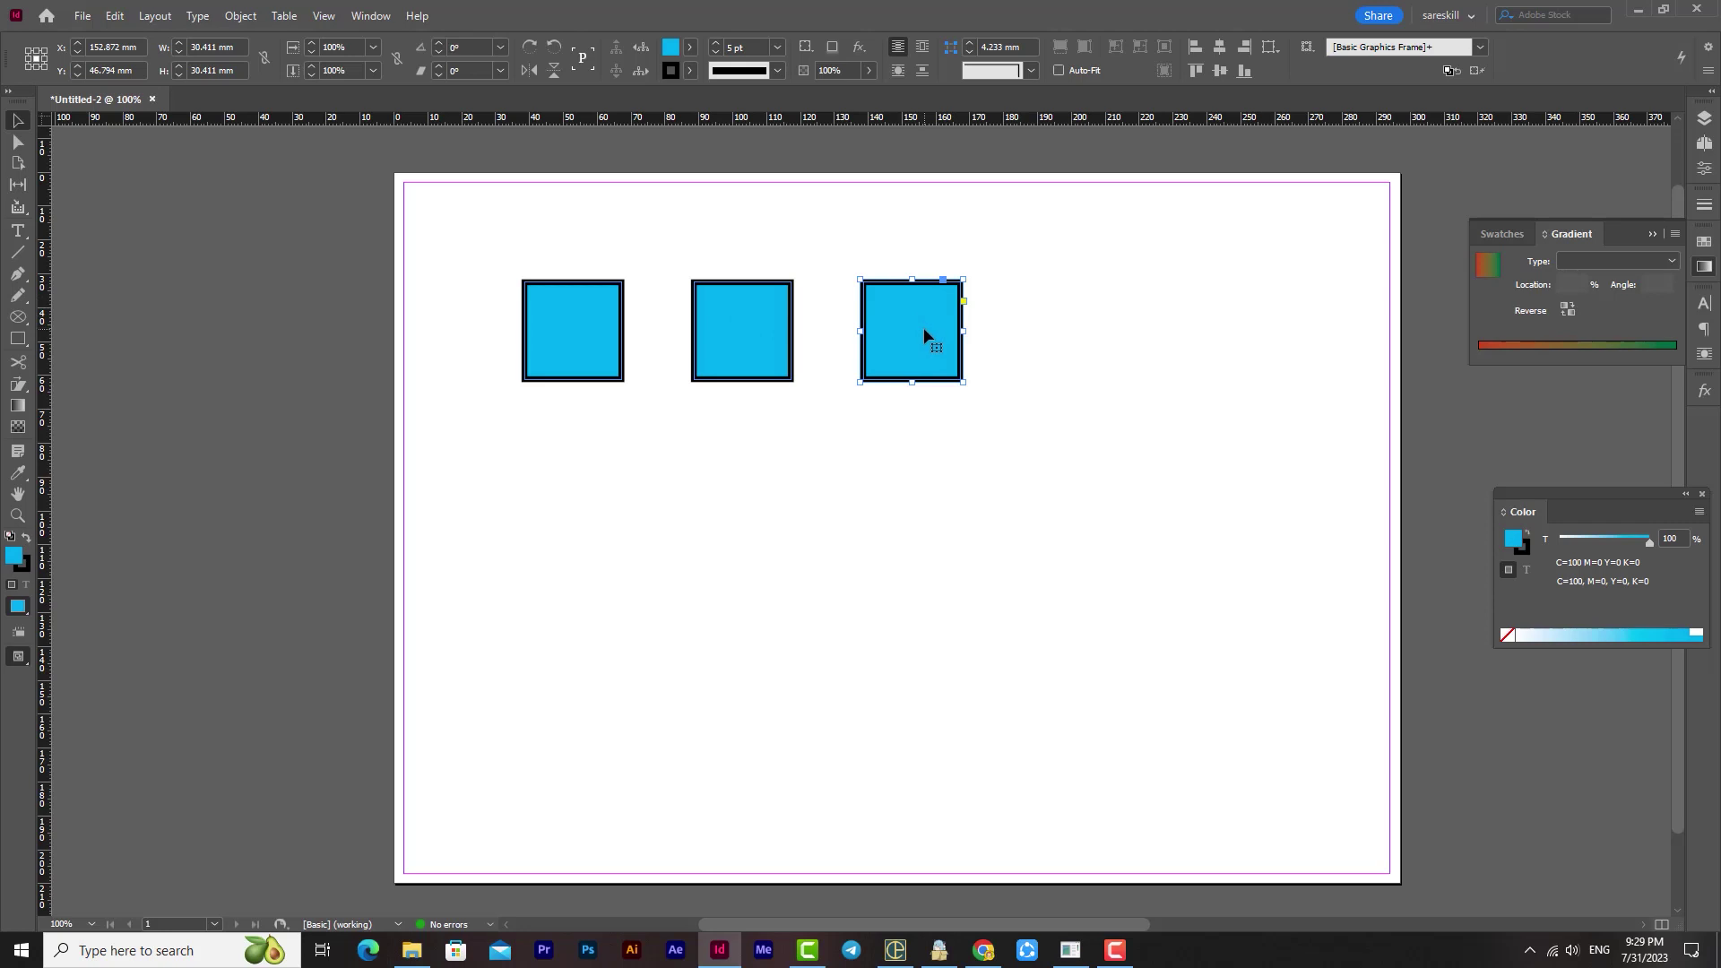
- Repeat the 50 mm offset copy twice with Transform Again to extend the row to five cyan squares
click(240, 15)
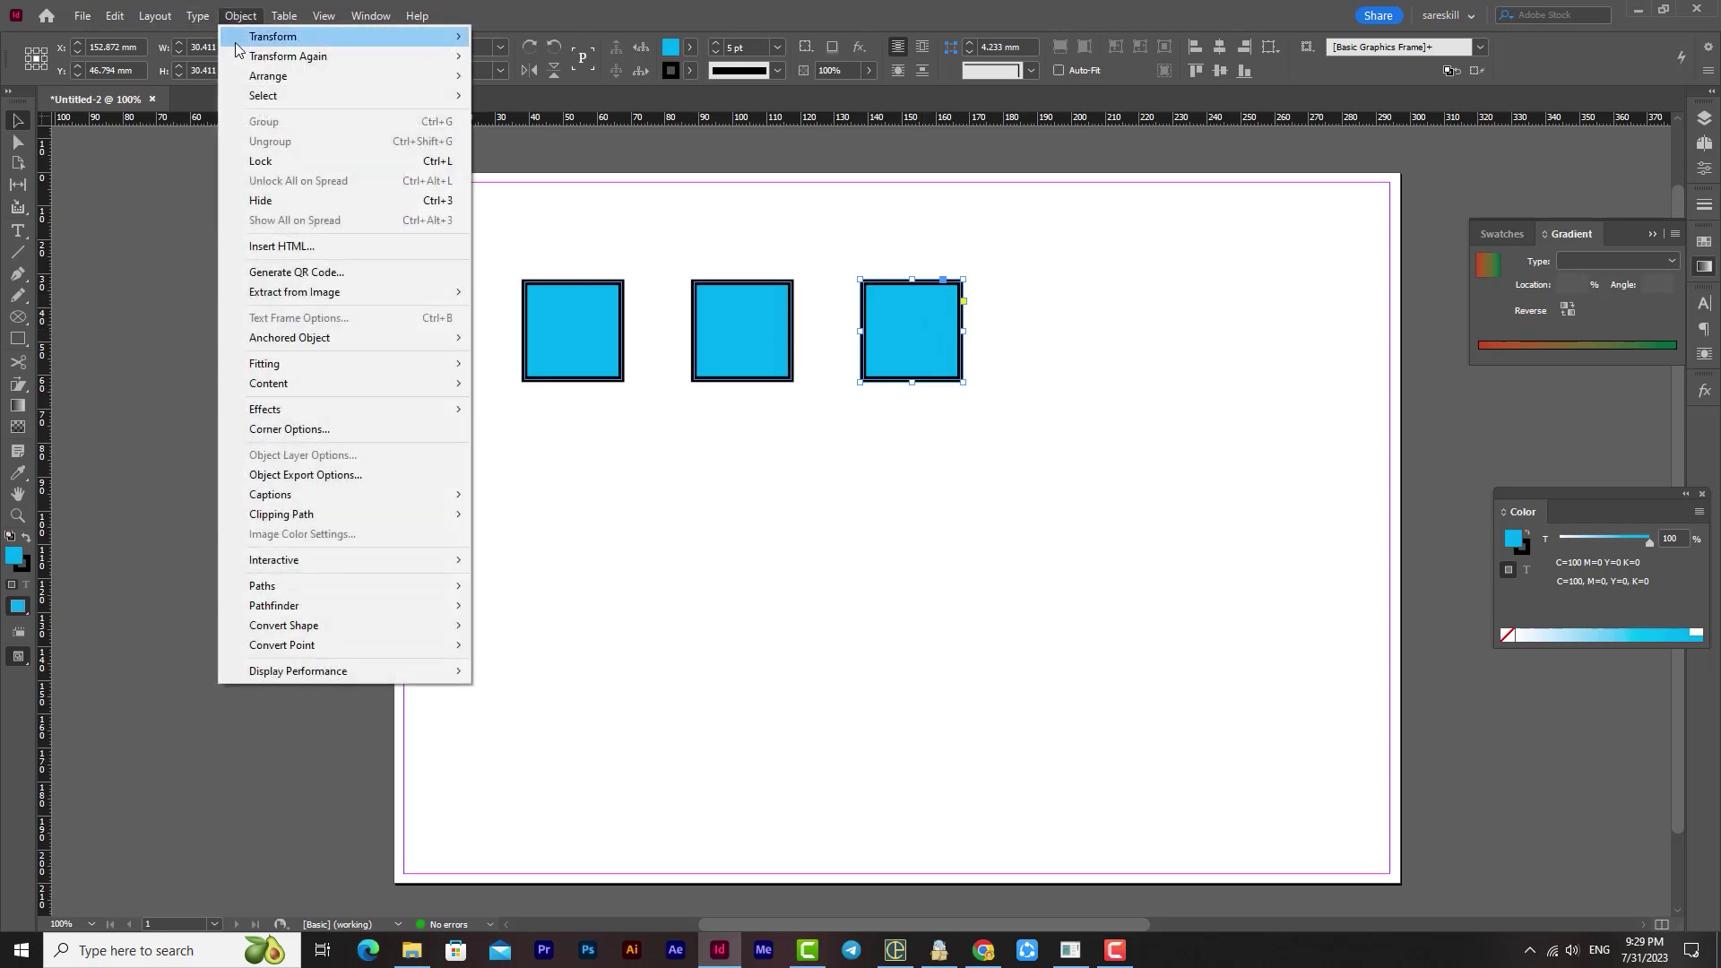
mouse_move(324, 59)
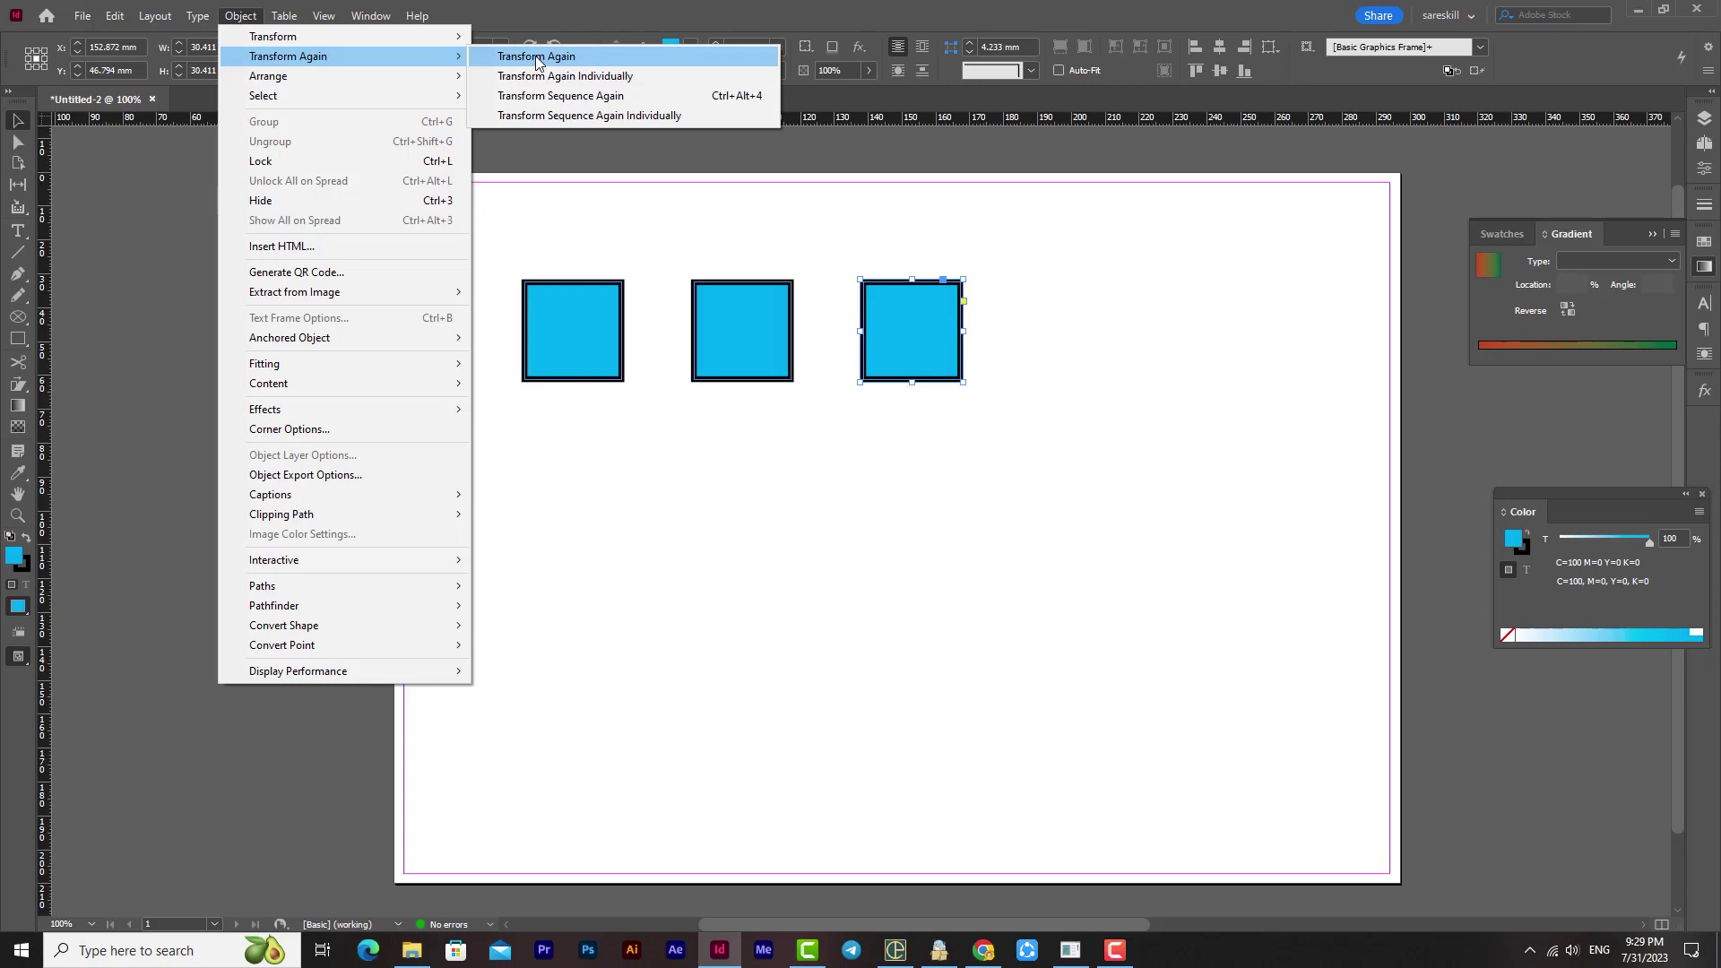
click(536, 56)
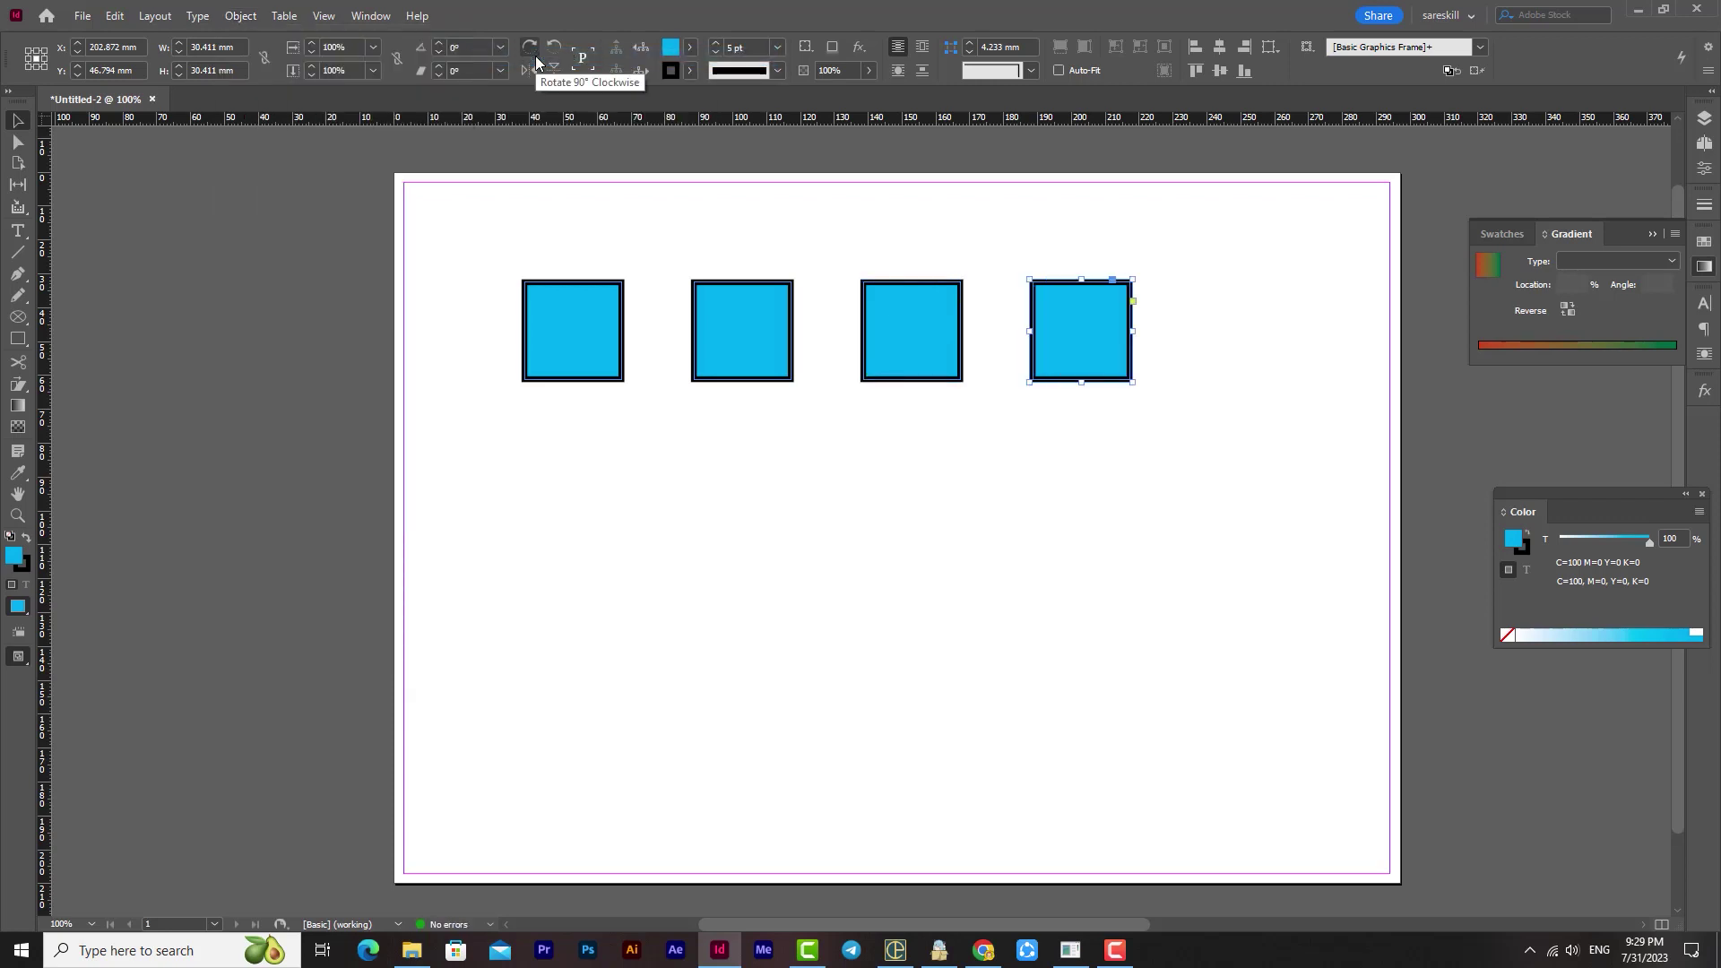
click(249, 17)
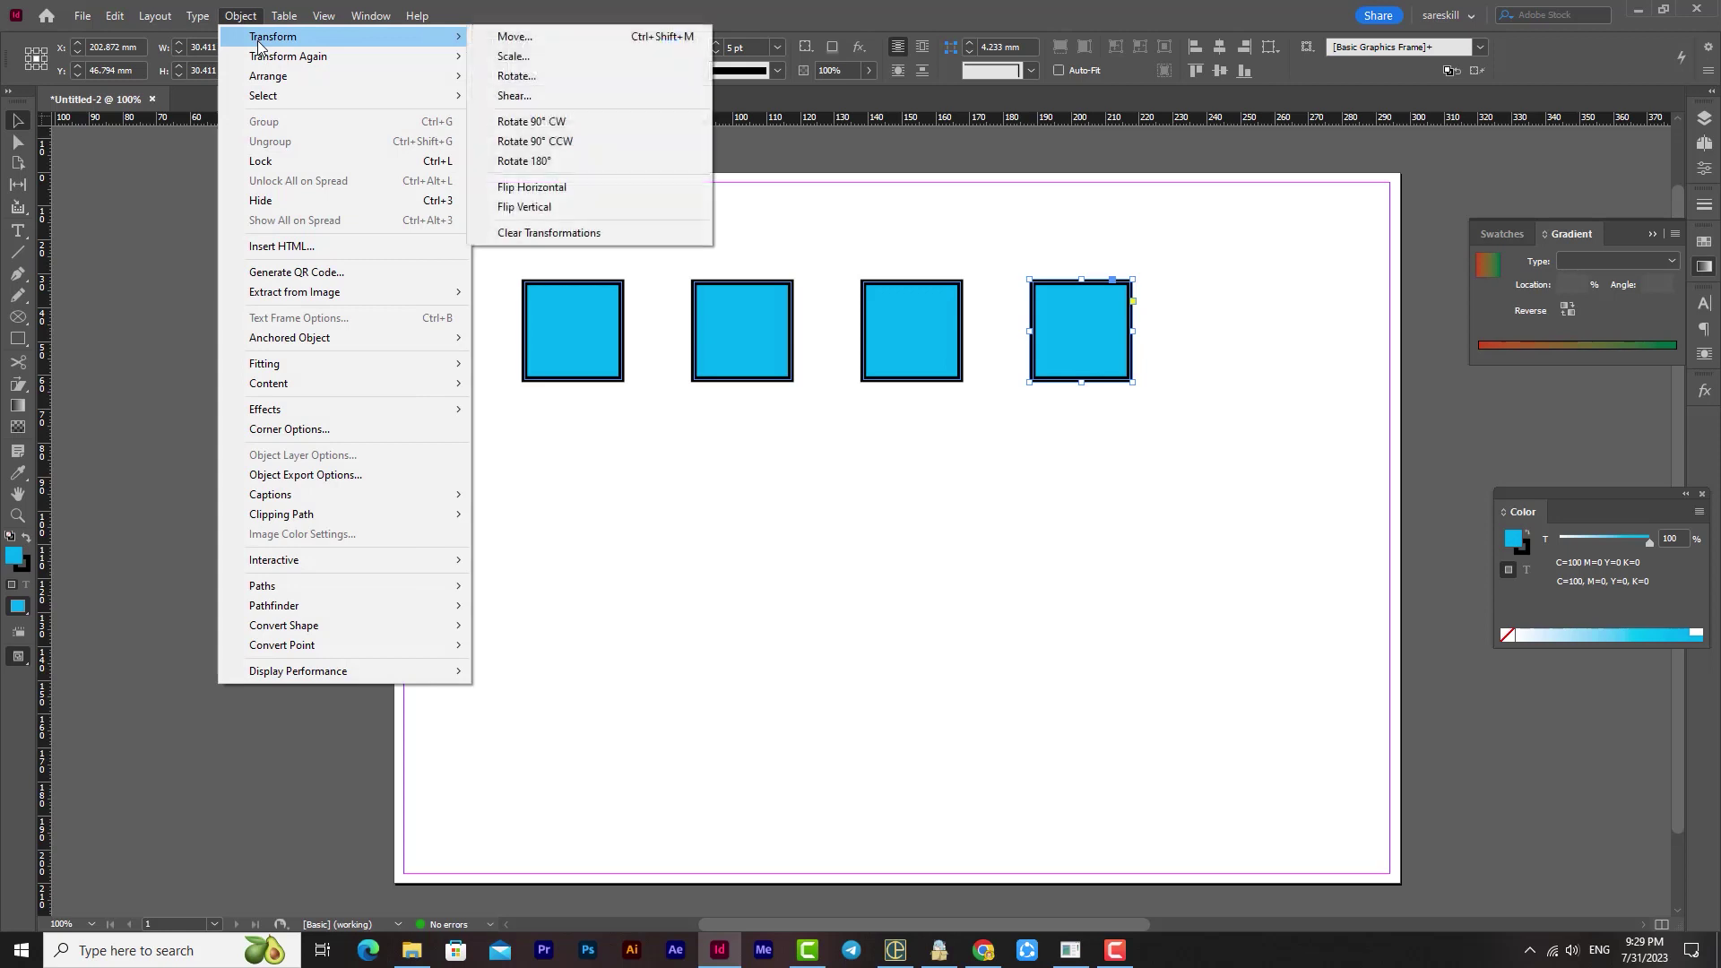
mouse_move(261, 59)
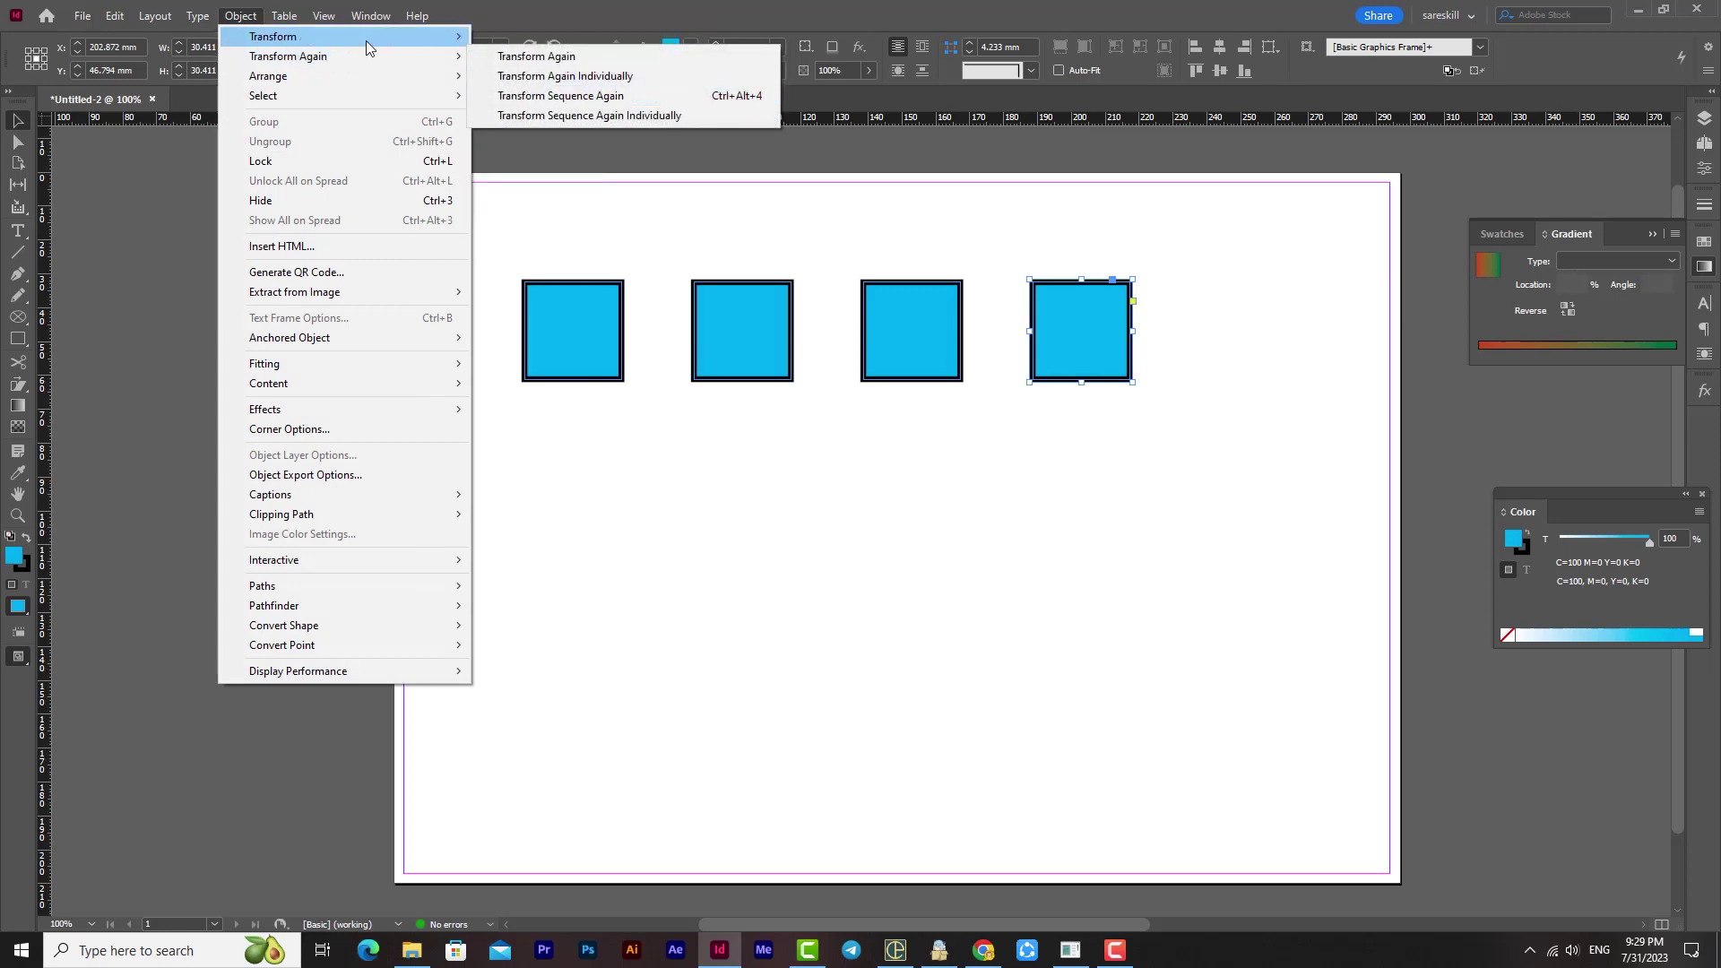
mouse_move(284, 15)
click(1067, 329)
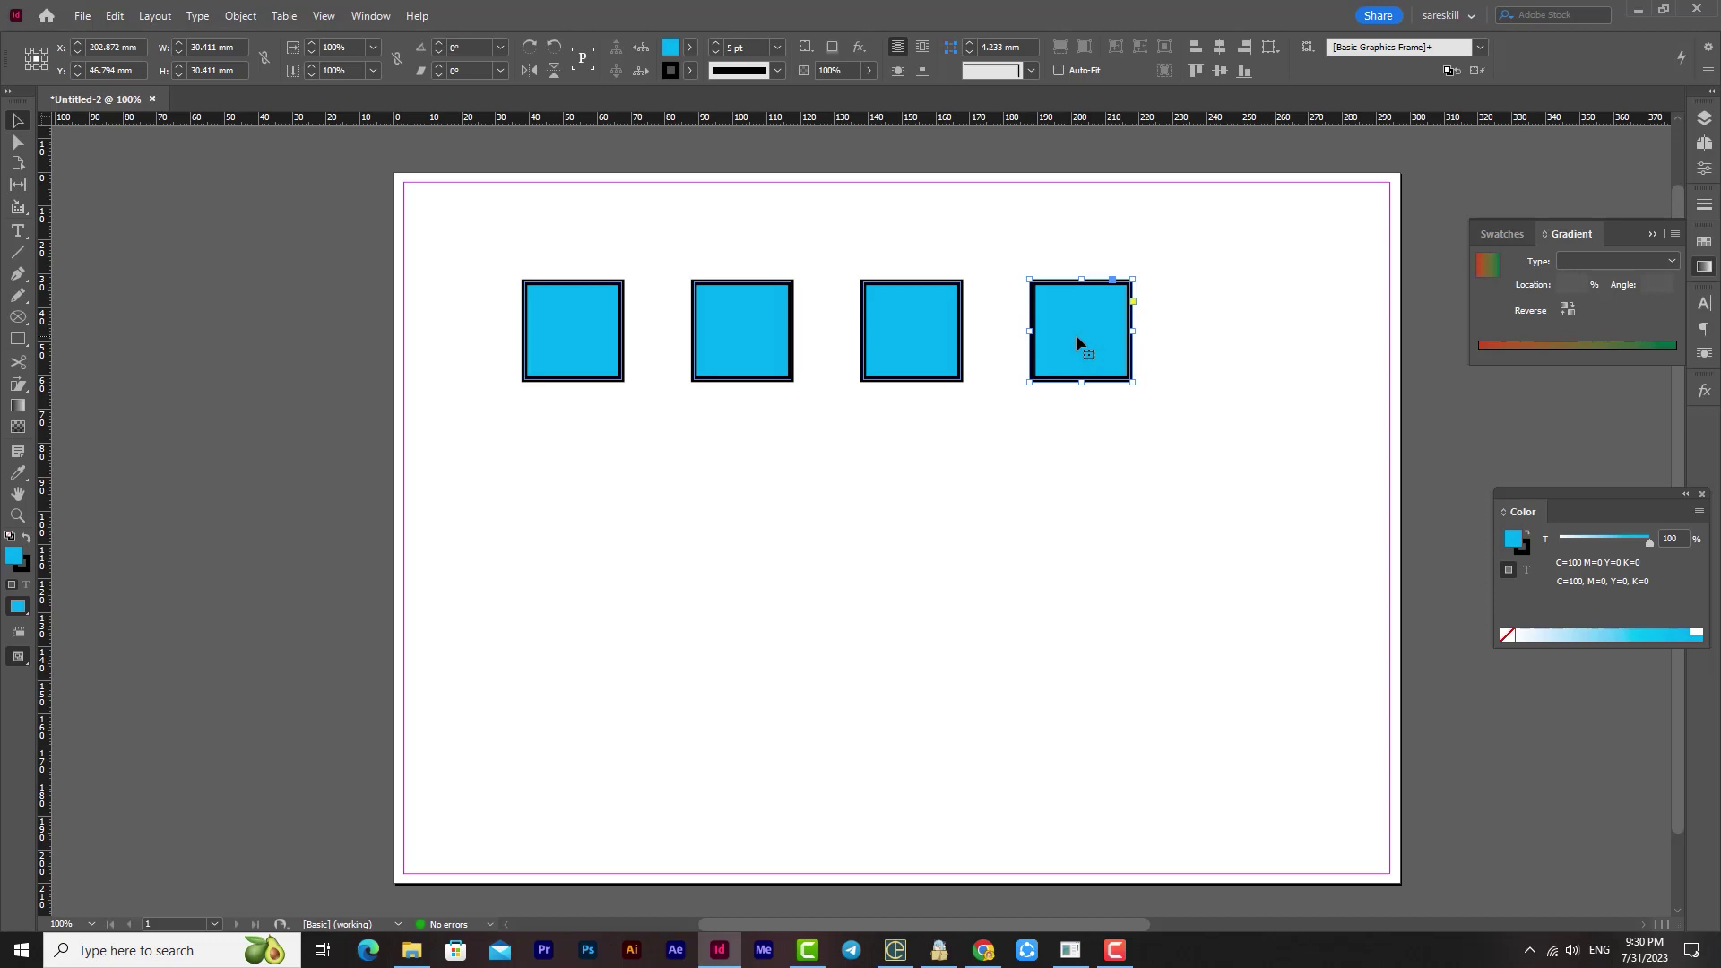
key(ctrl+alt+3)
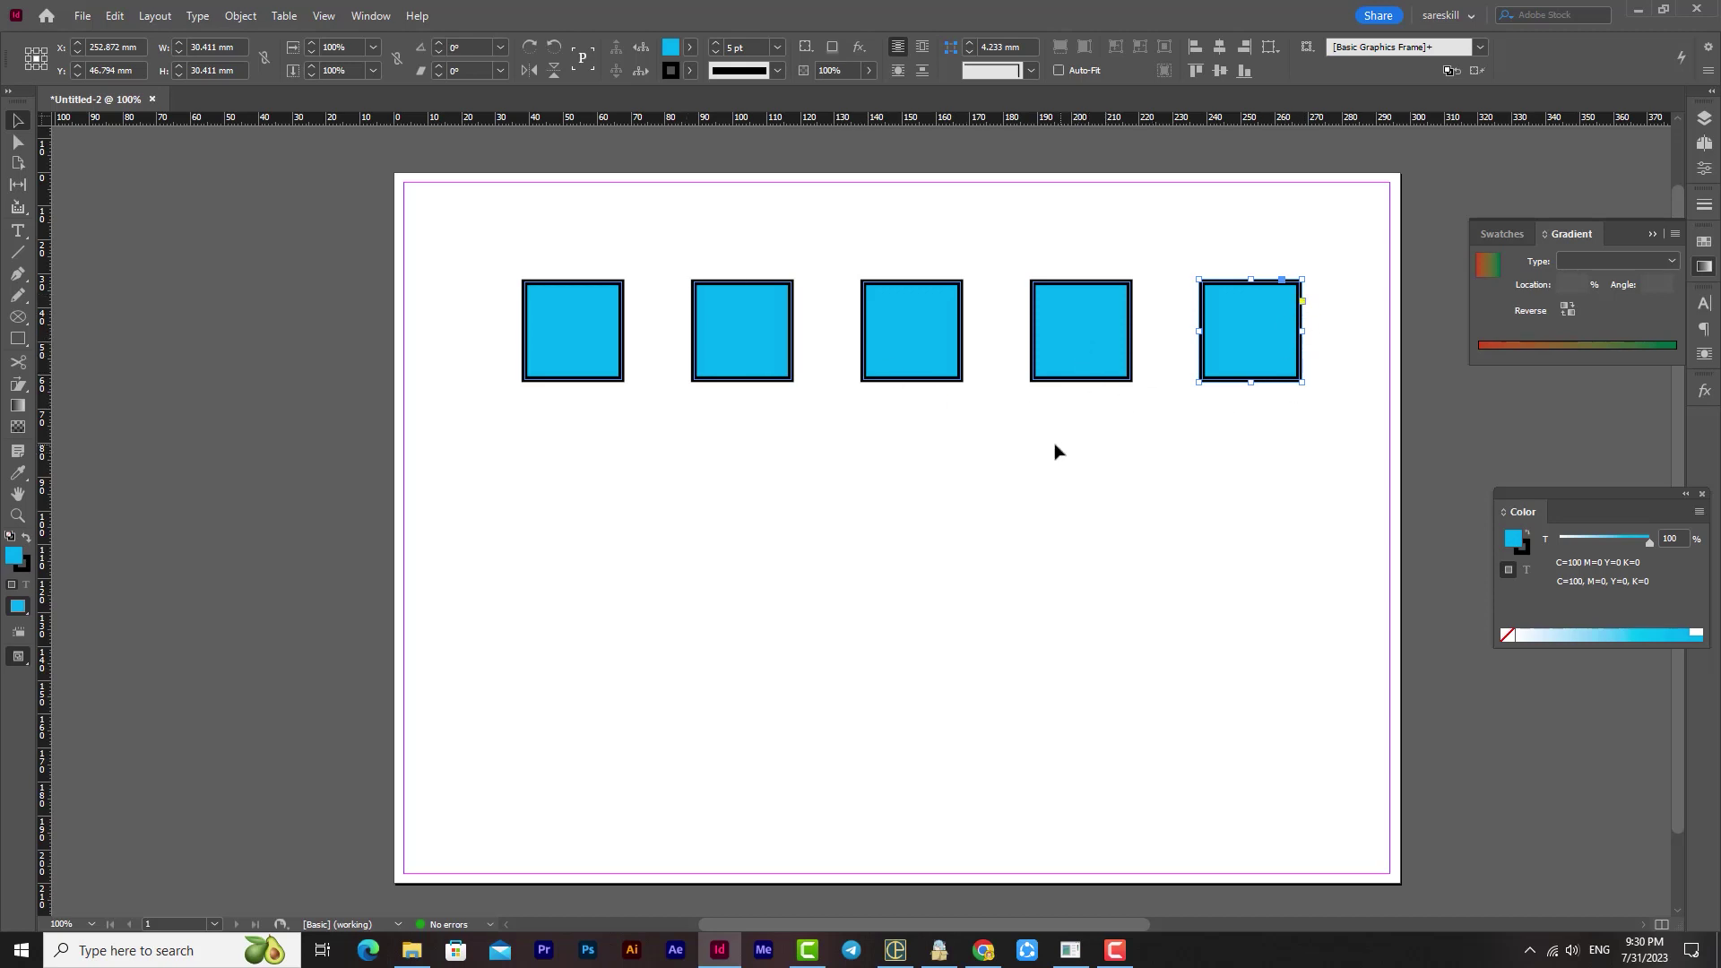
- Try copying the row of five squares downward freehand twice, and undo both copies
drag(1341, 269, 544, 388)
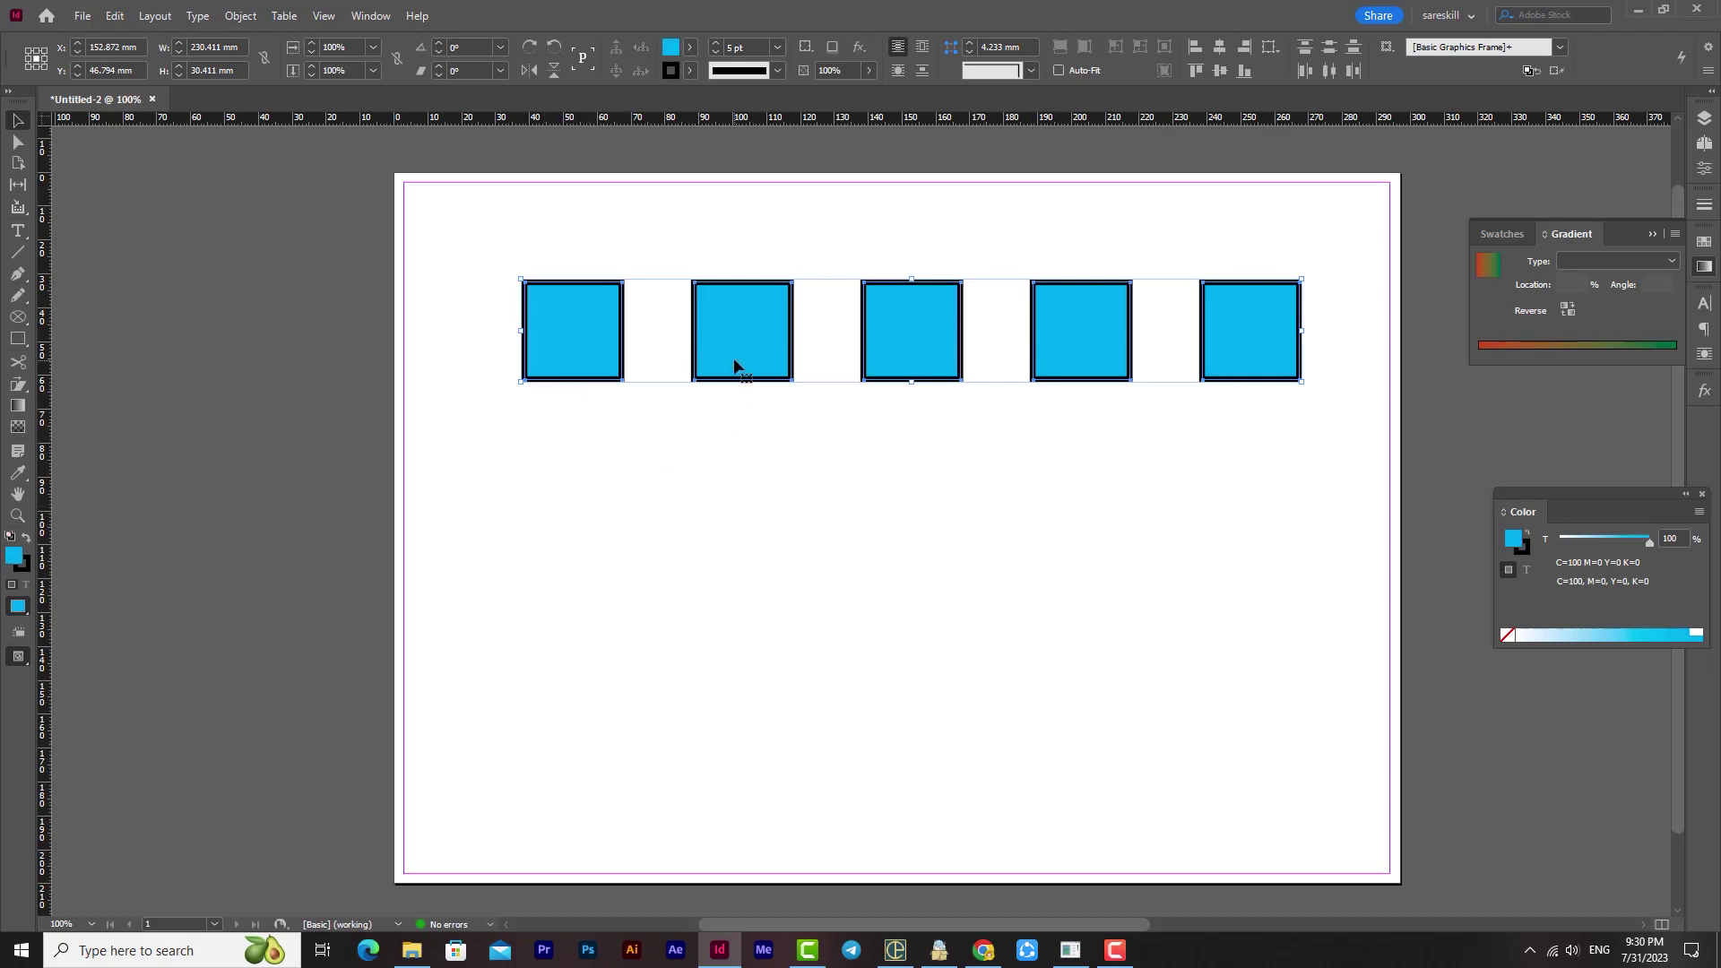
drag(734, 357, 739, 495)
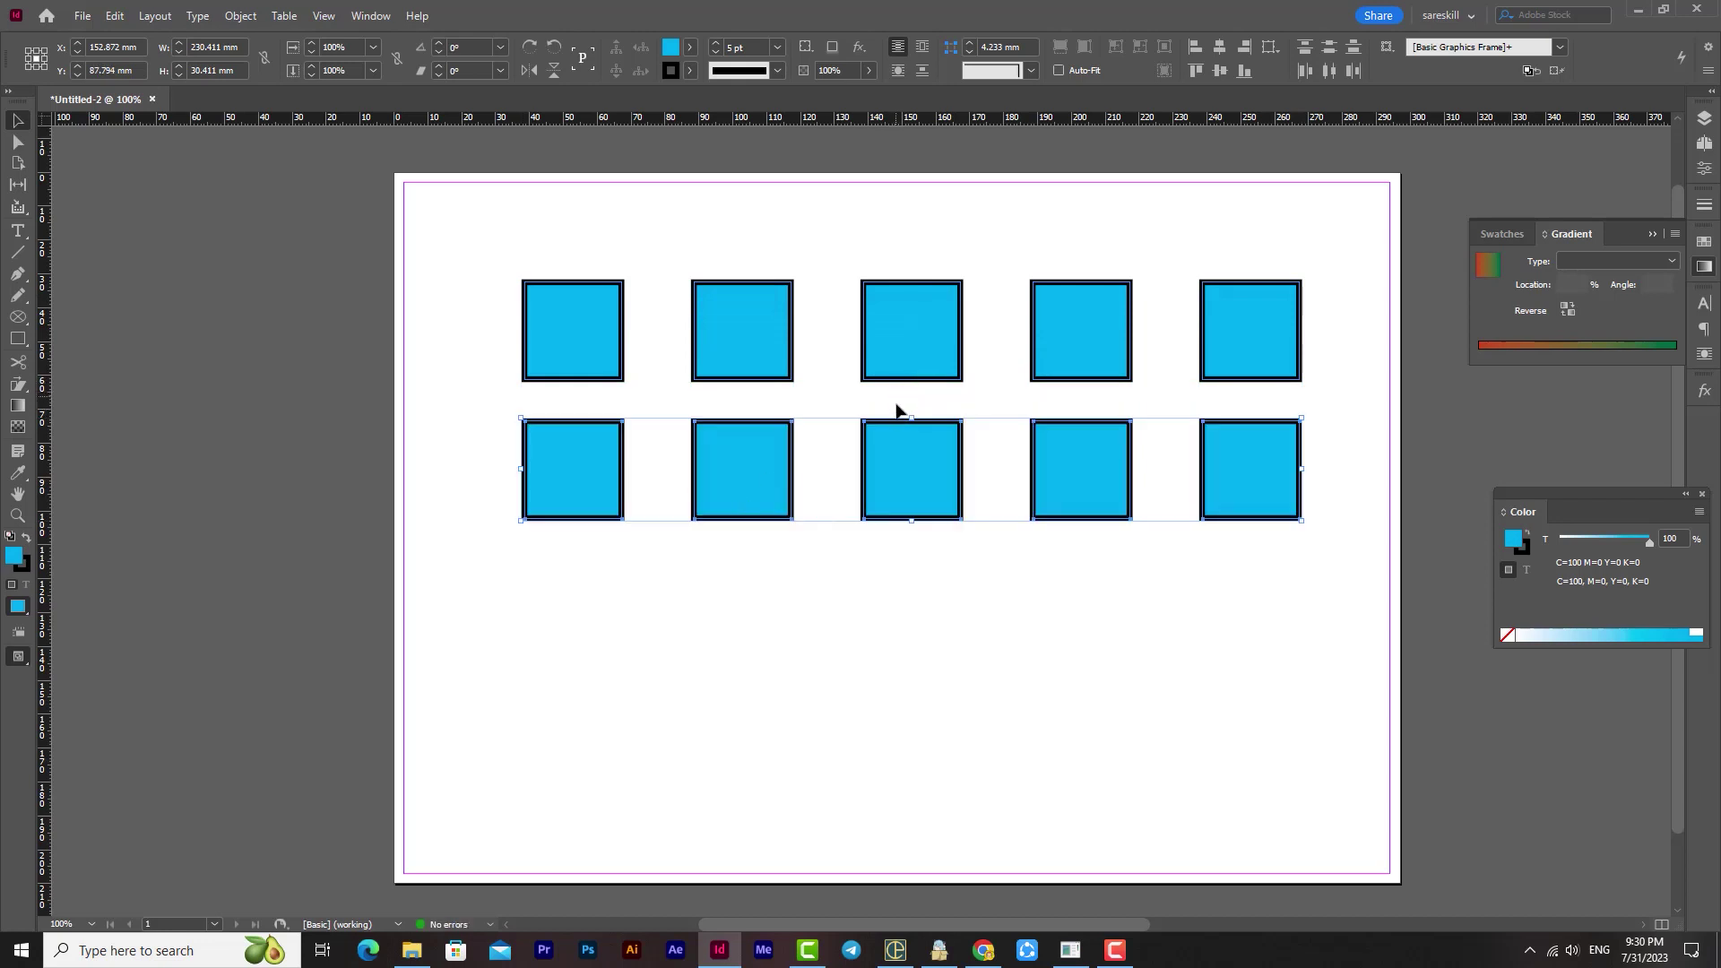
drag(898, 472, 904, 627)
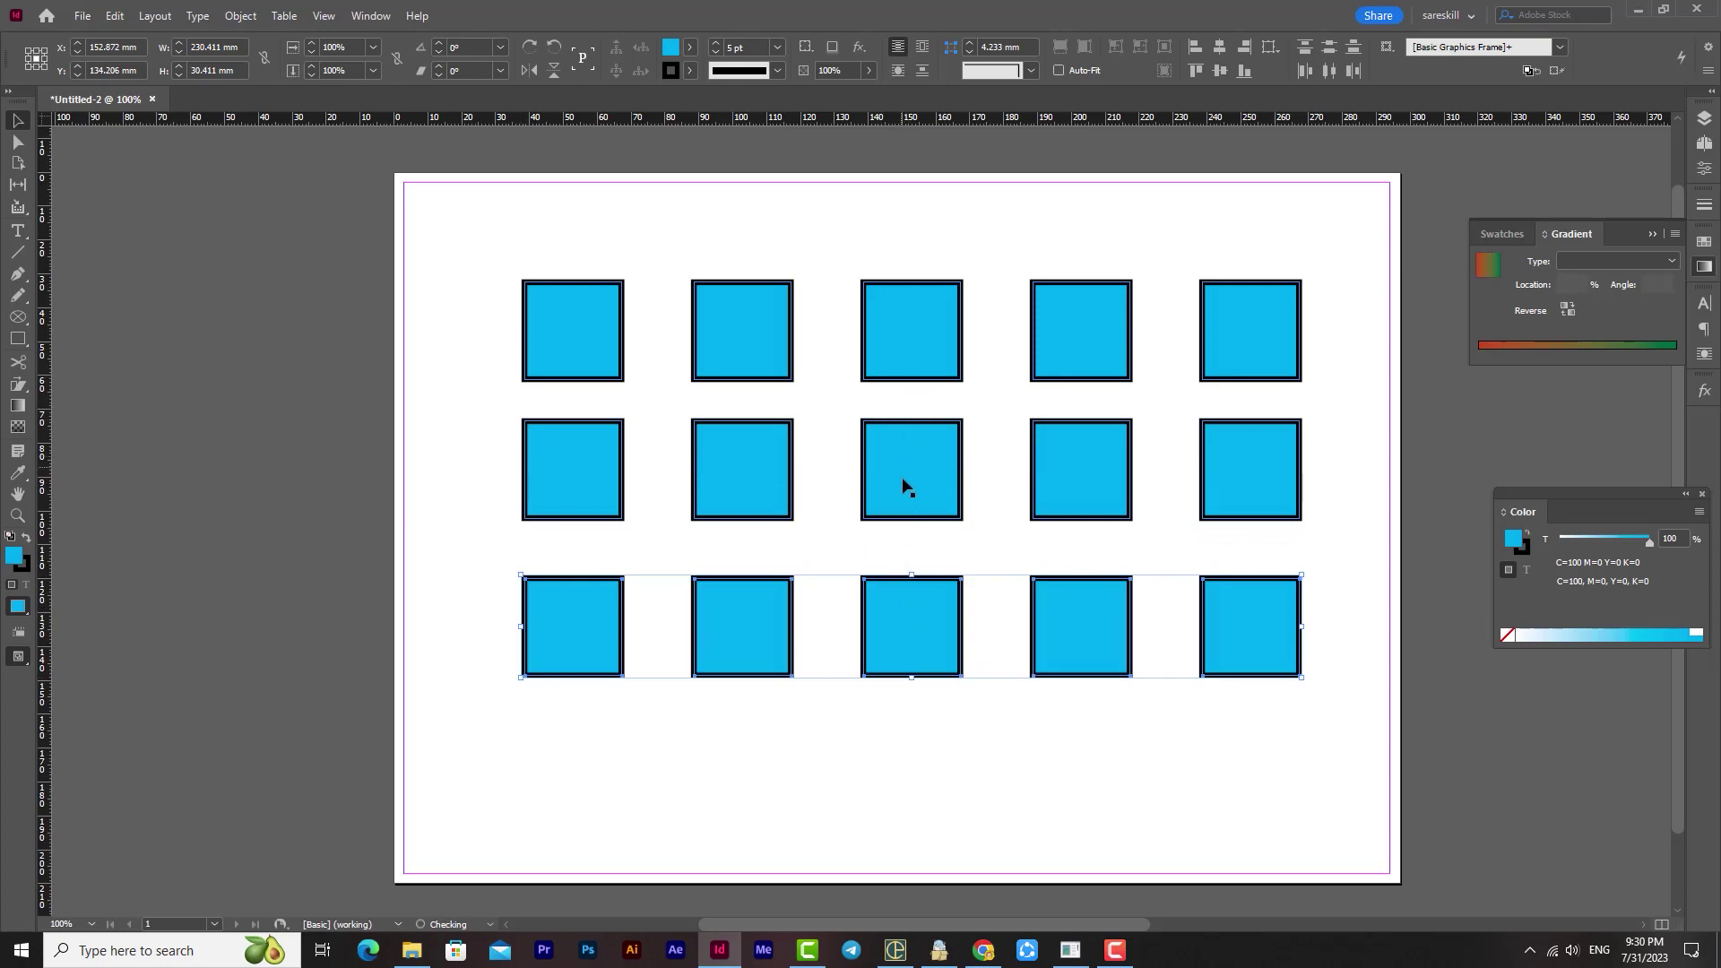
key(ctrl+z)
key(ctrl+z)
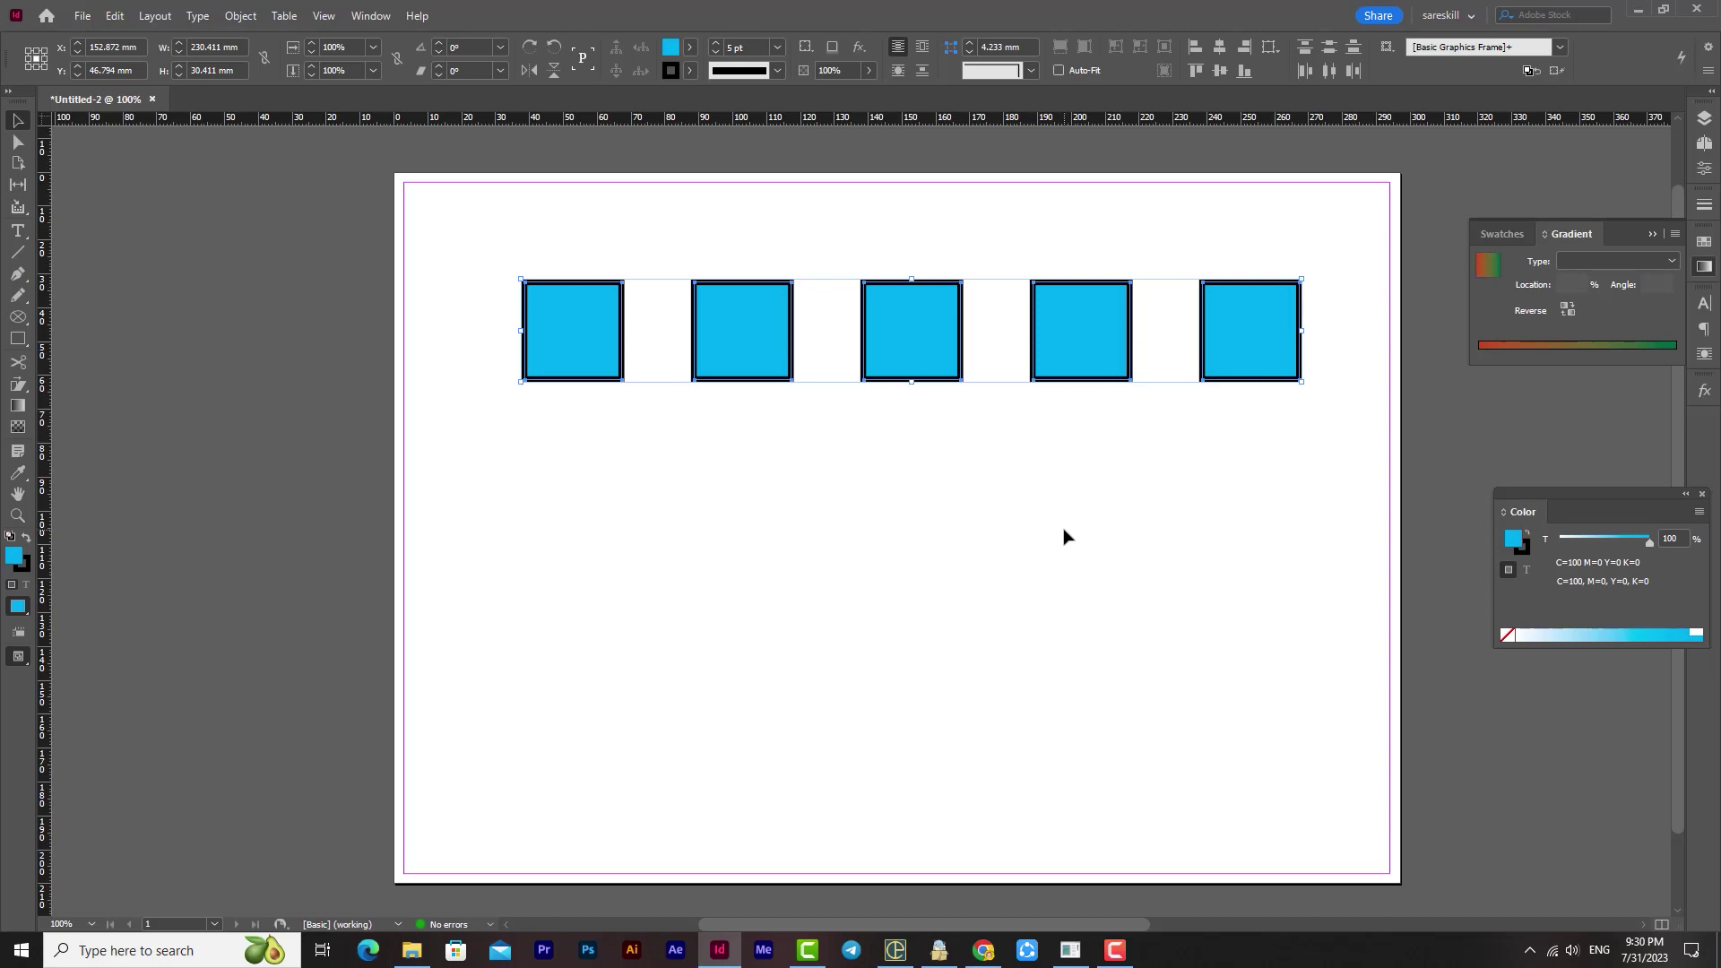
- Copy the whole row of squares with the Move command, offset 0 mm horizontally and 50 mm vertically
click(1206, 497)
key(ctrl+a)
double_click(18, 119)
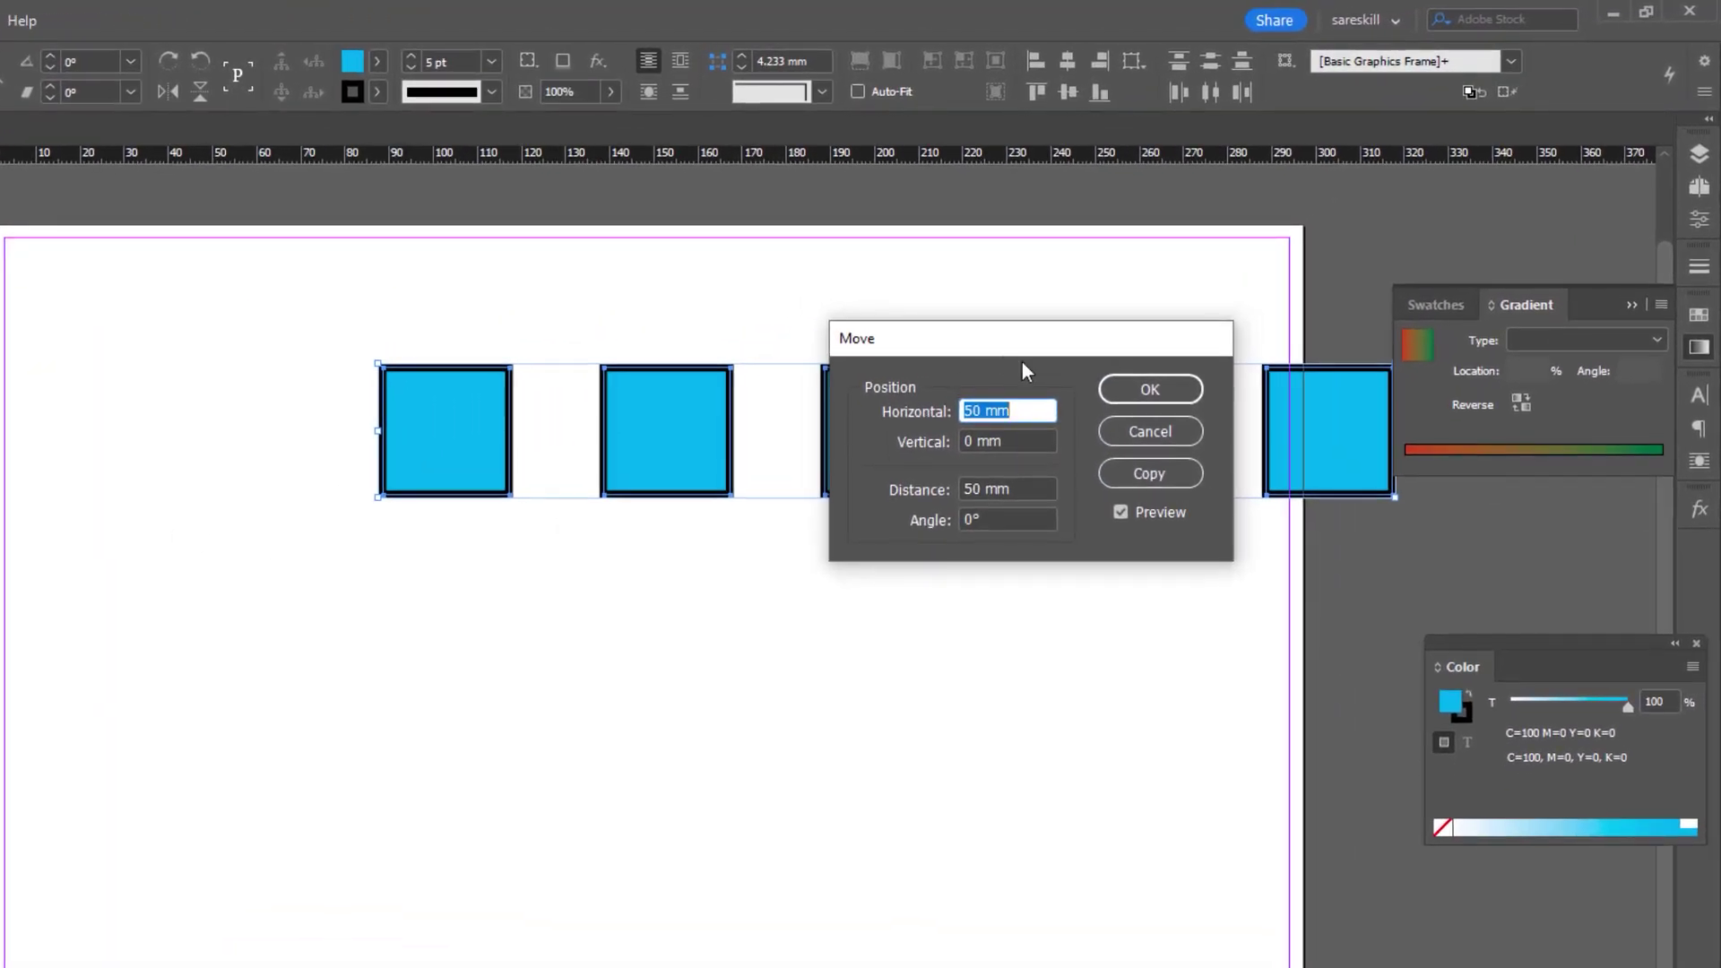
text(0)
key(Tab)
text(50)
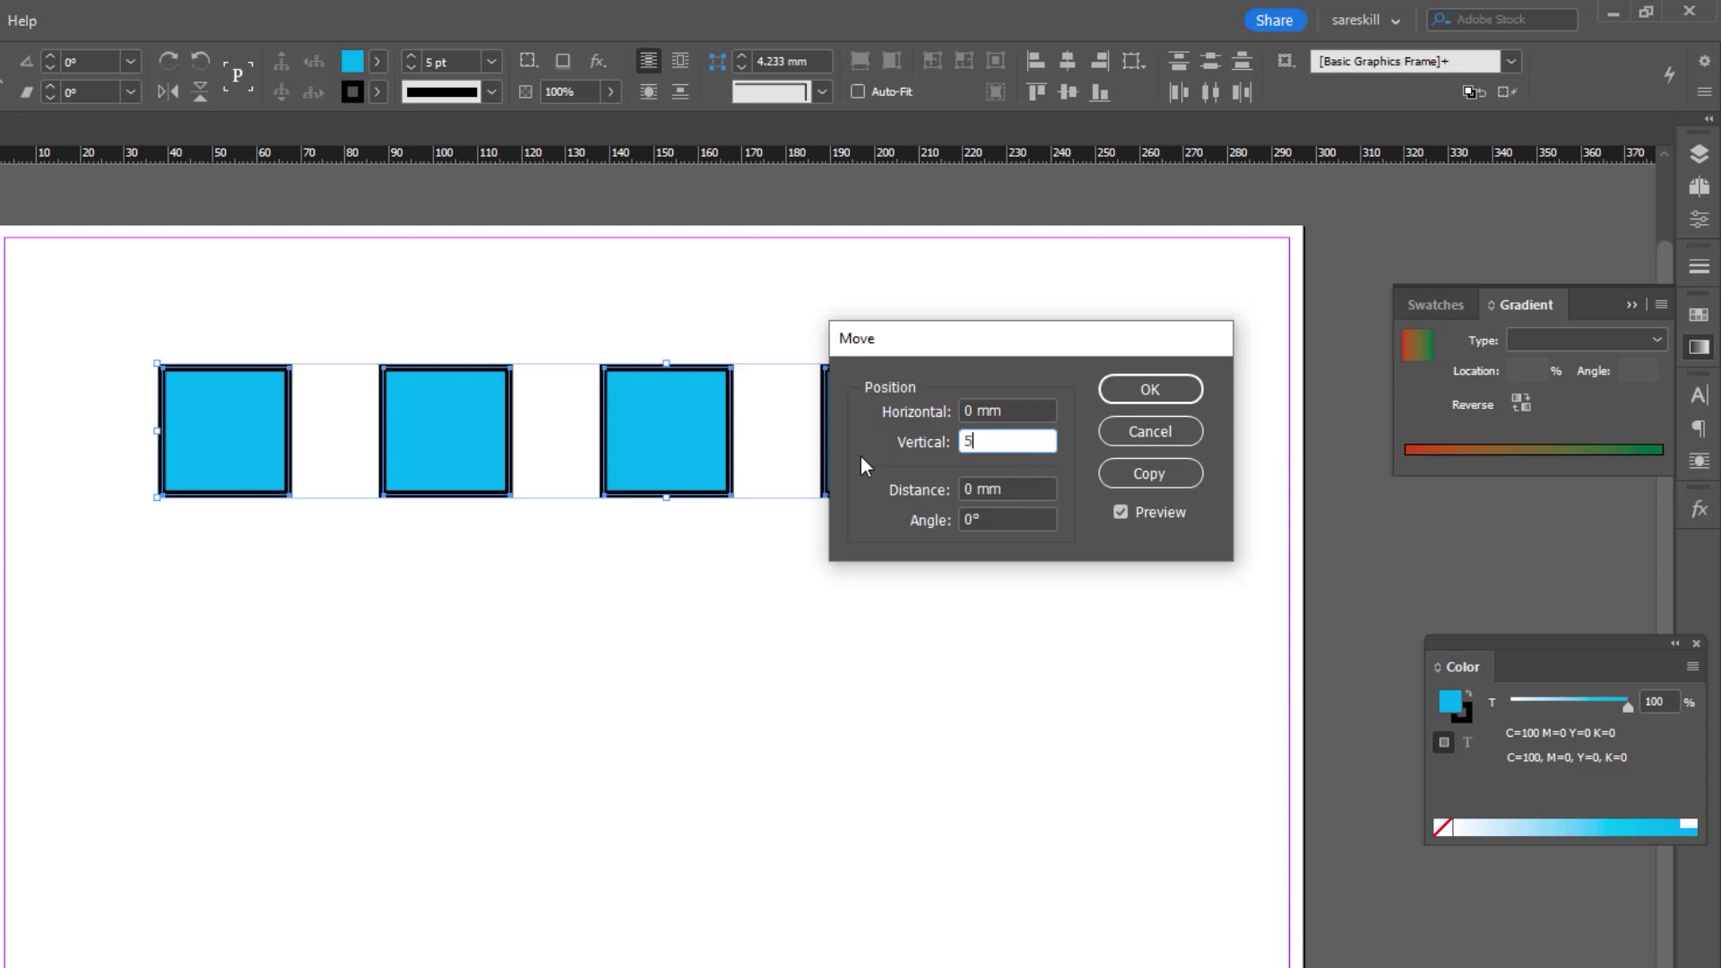
click(1027, 488)
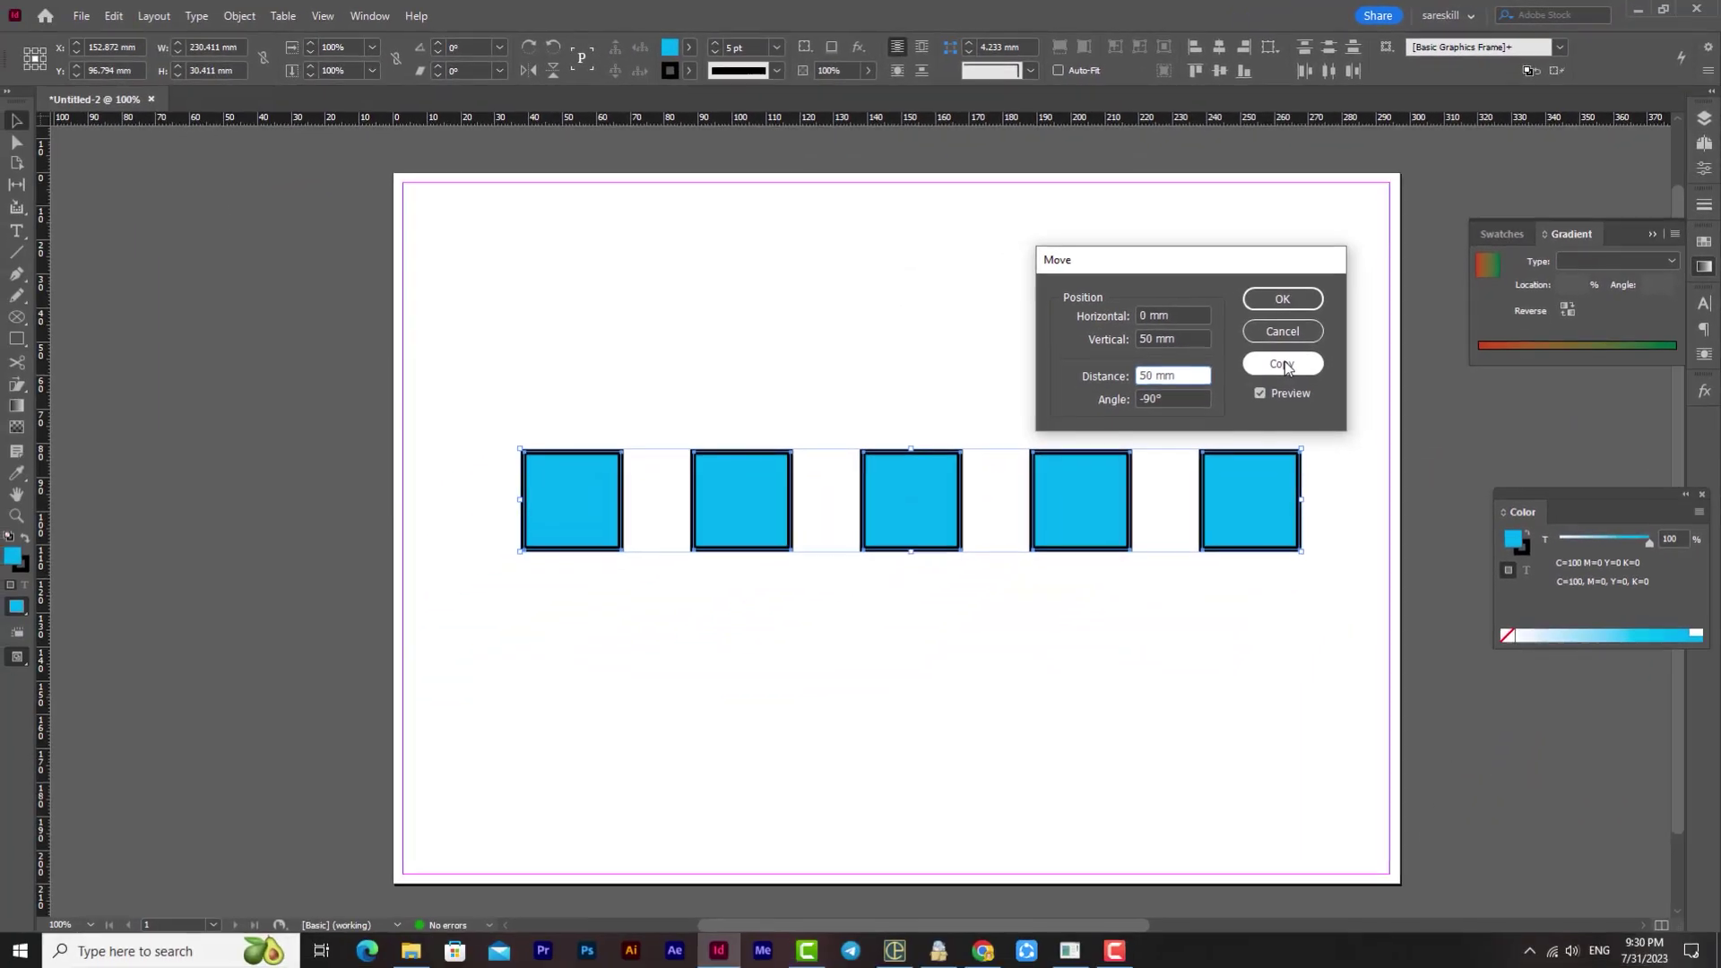
click(1283, 365)
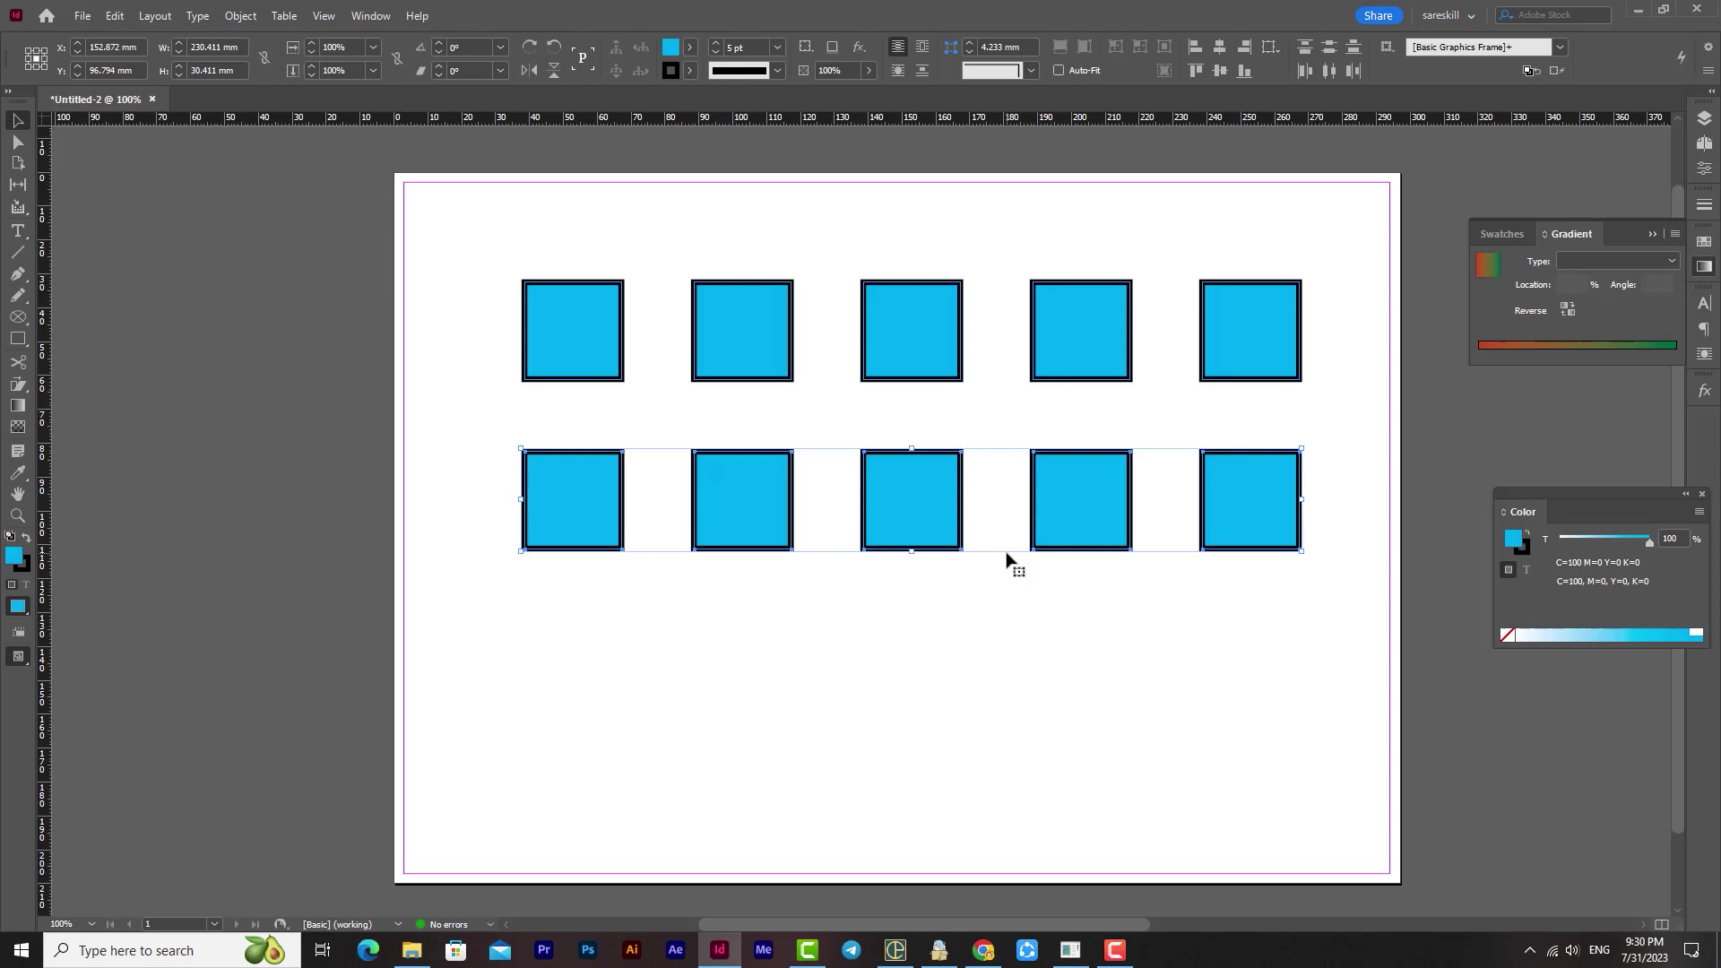
- Repeat the vertical offset copy with Transform Again to add a third row of squares
key(ctrl+alt+3)
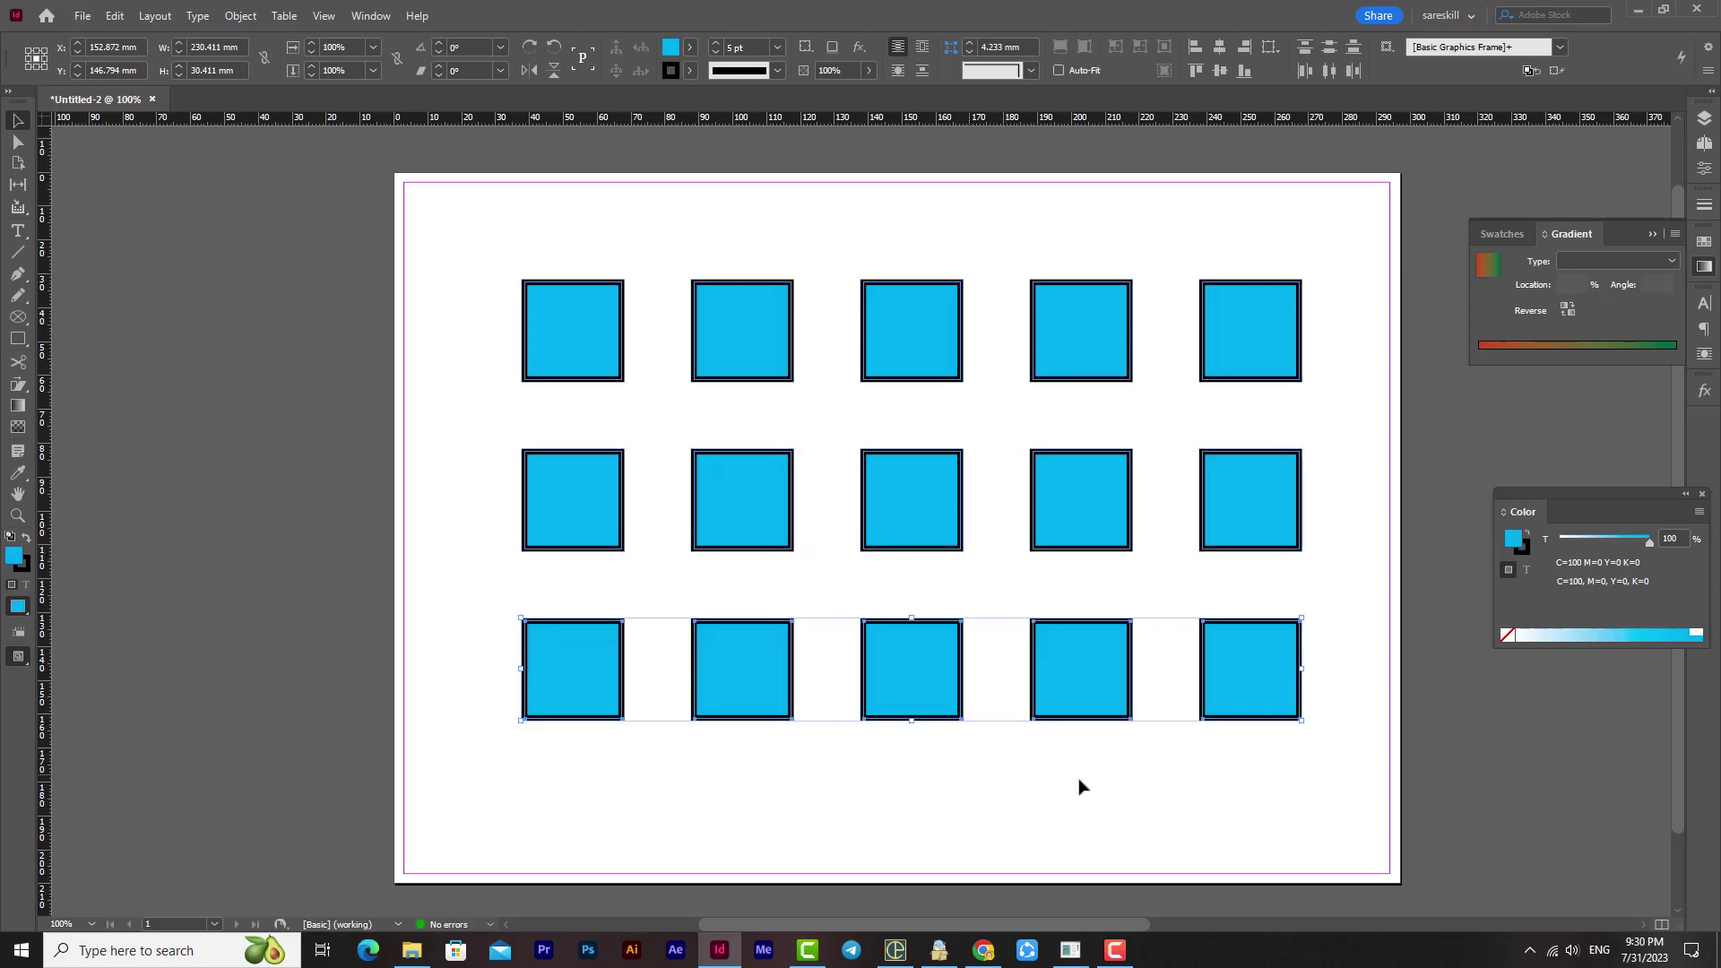
drag(934, 658, 877, 634)
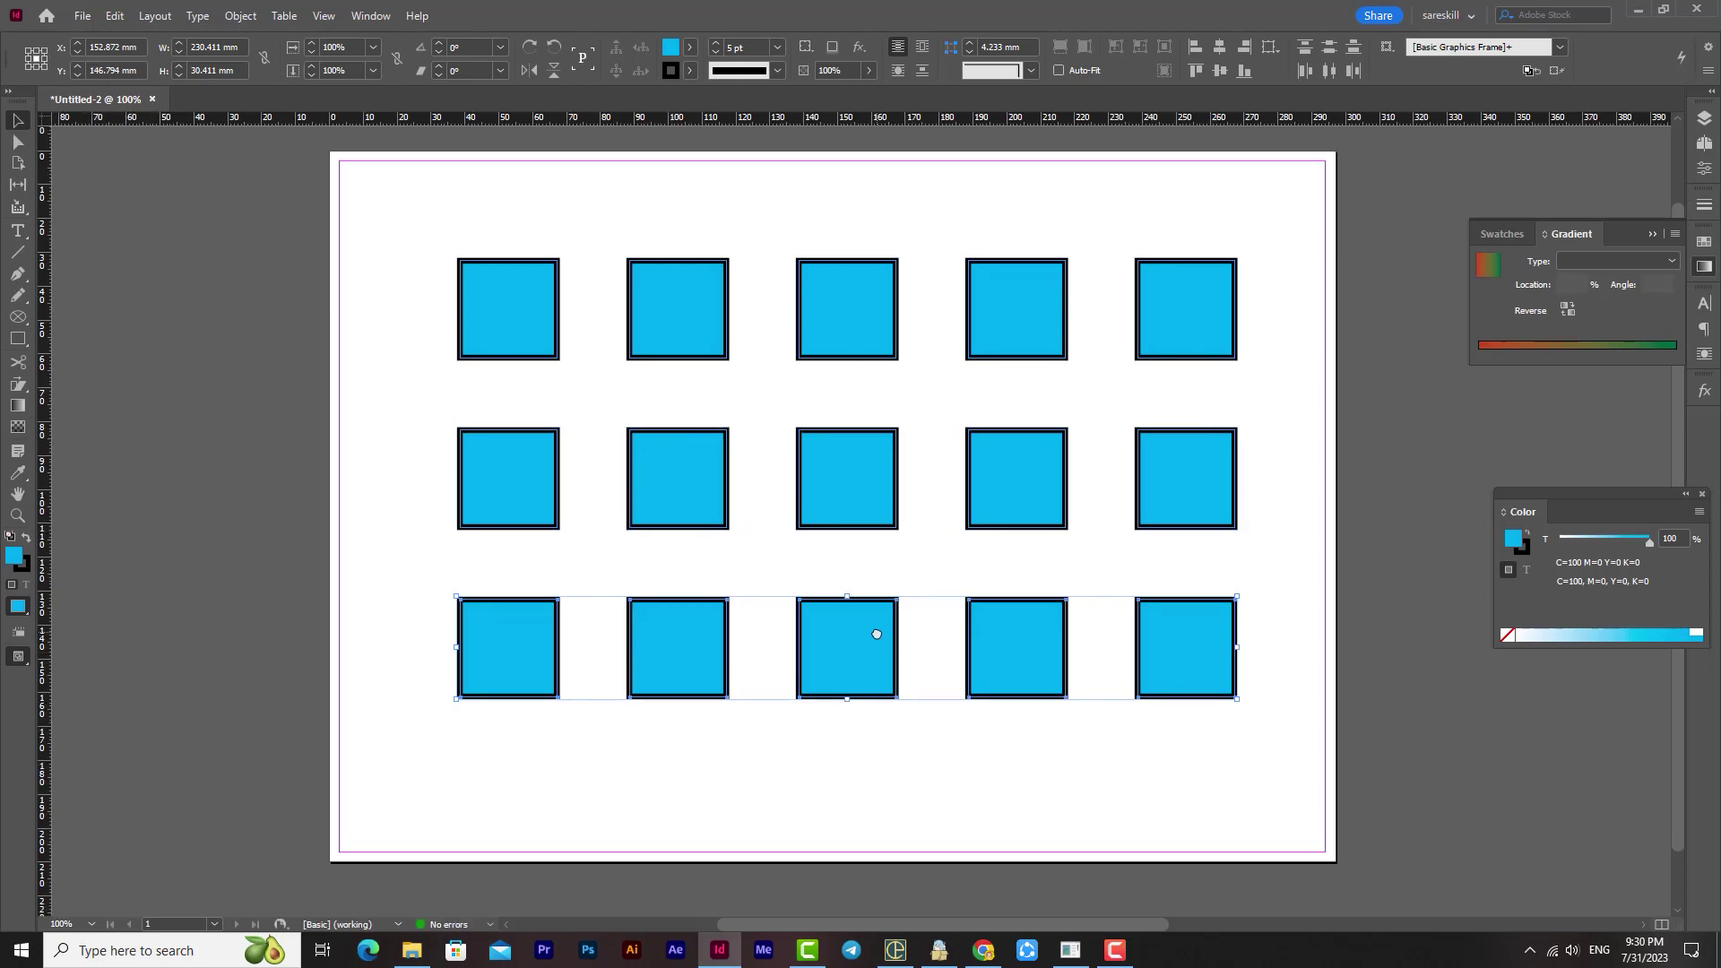
click(240, 16)
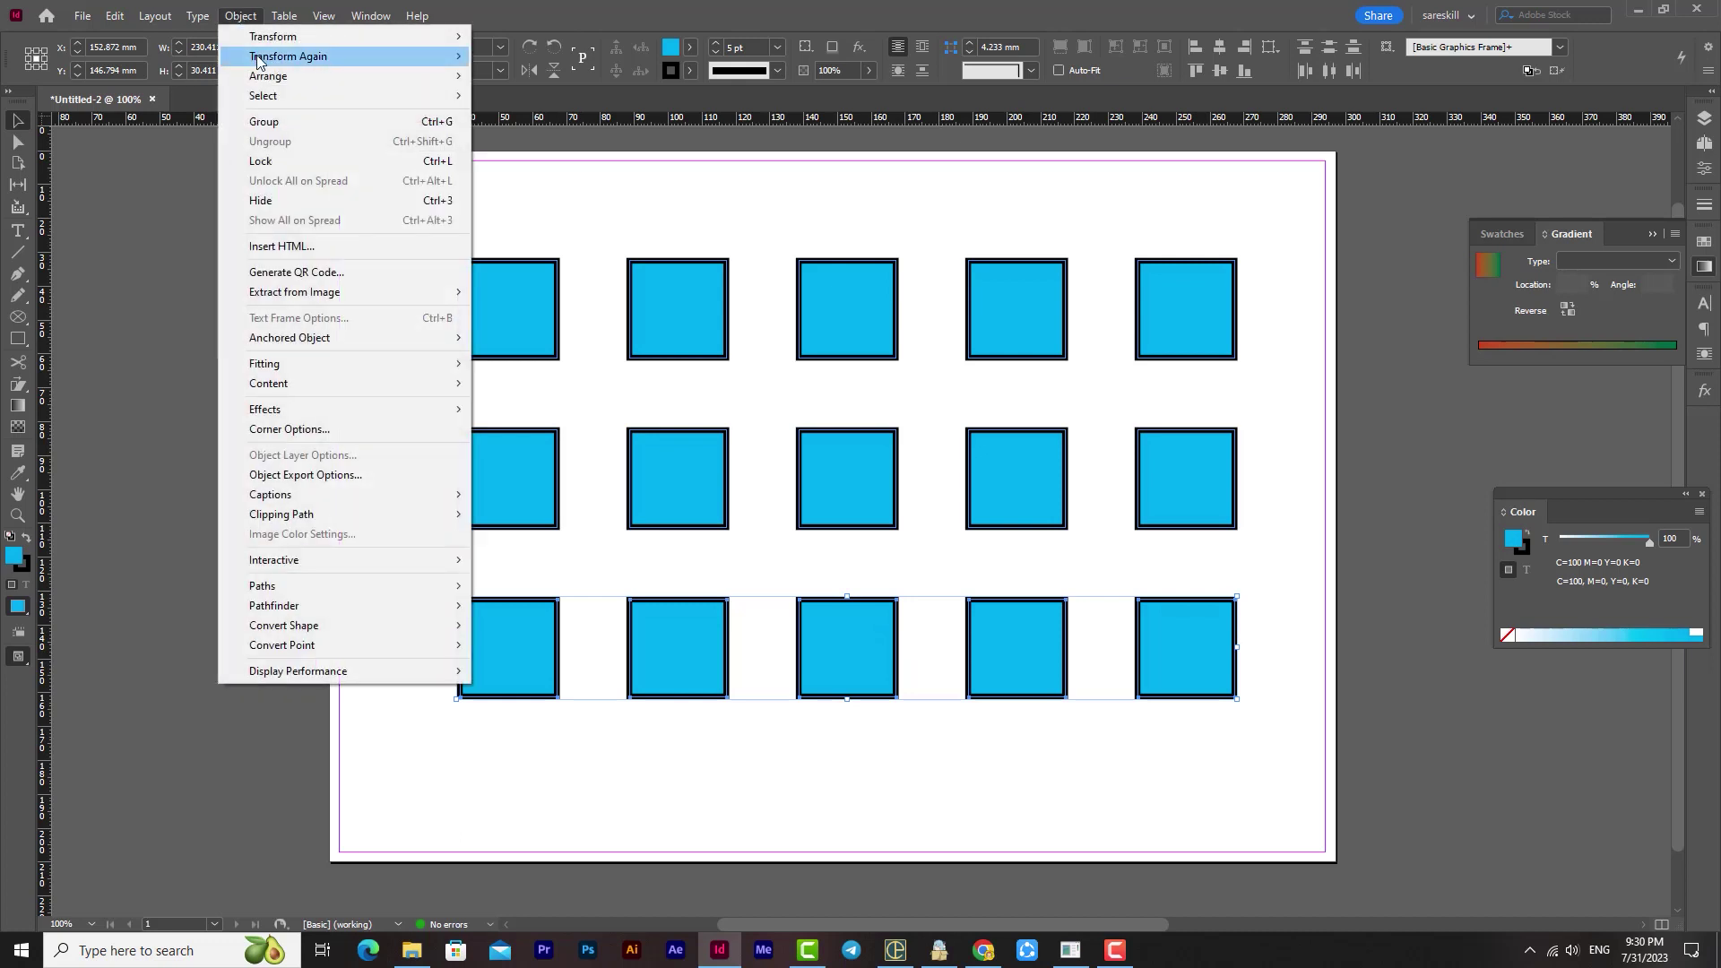
mouse_move(260, 56)
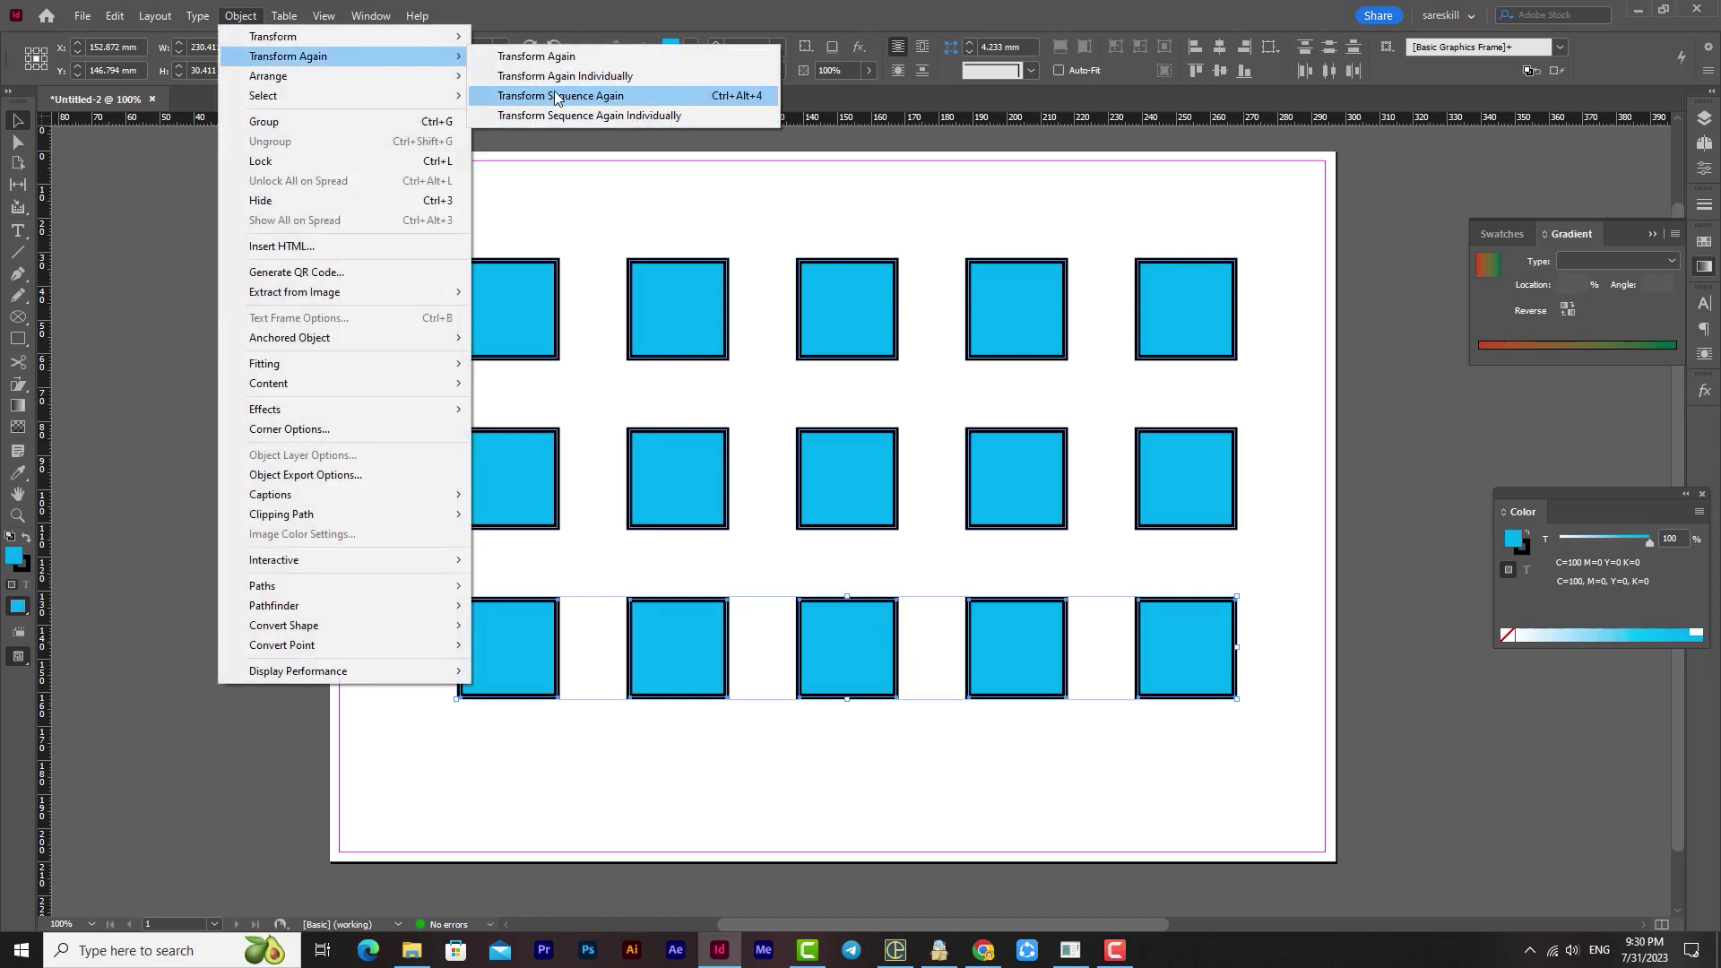
click(601, 215)
- Rotate the first square of the top row by -60° with the Rotate command
click(499, 309)
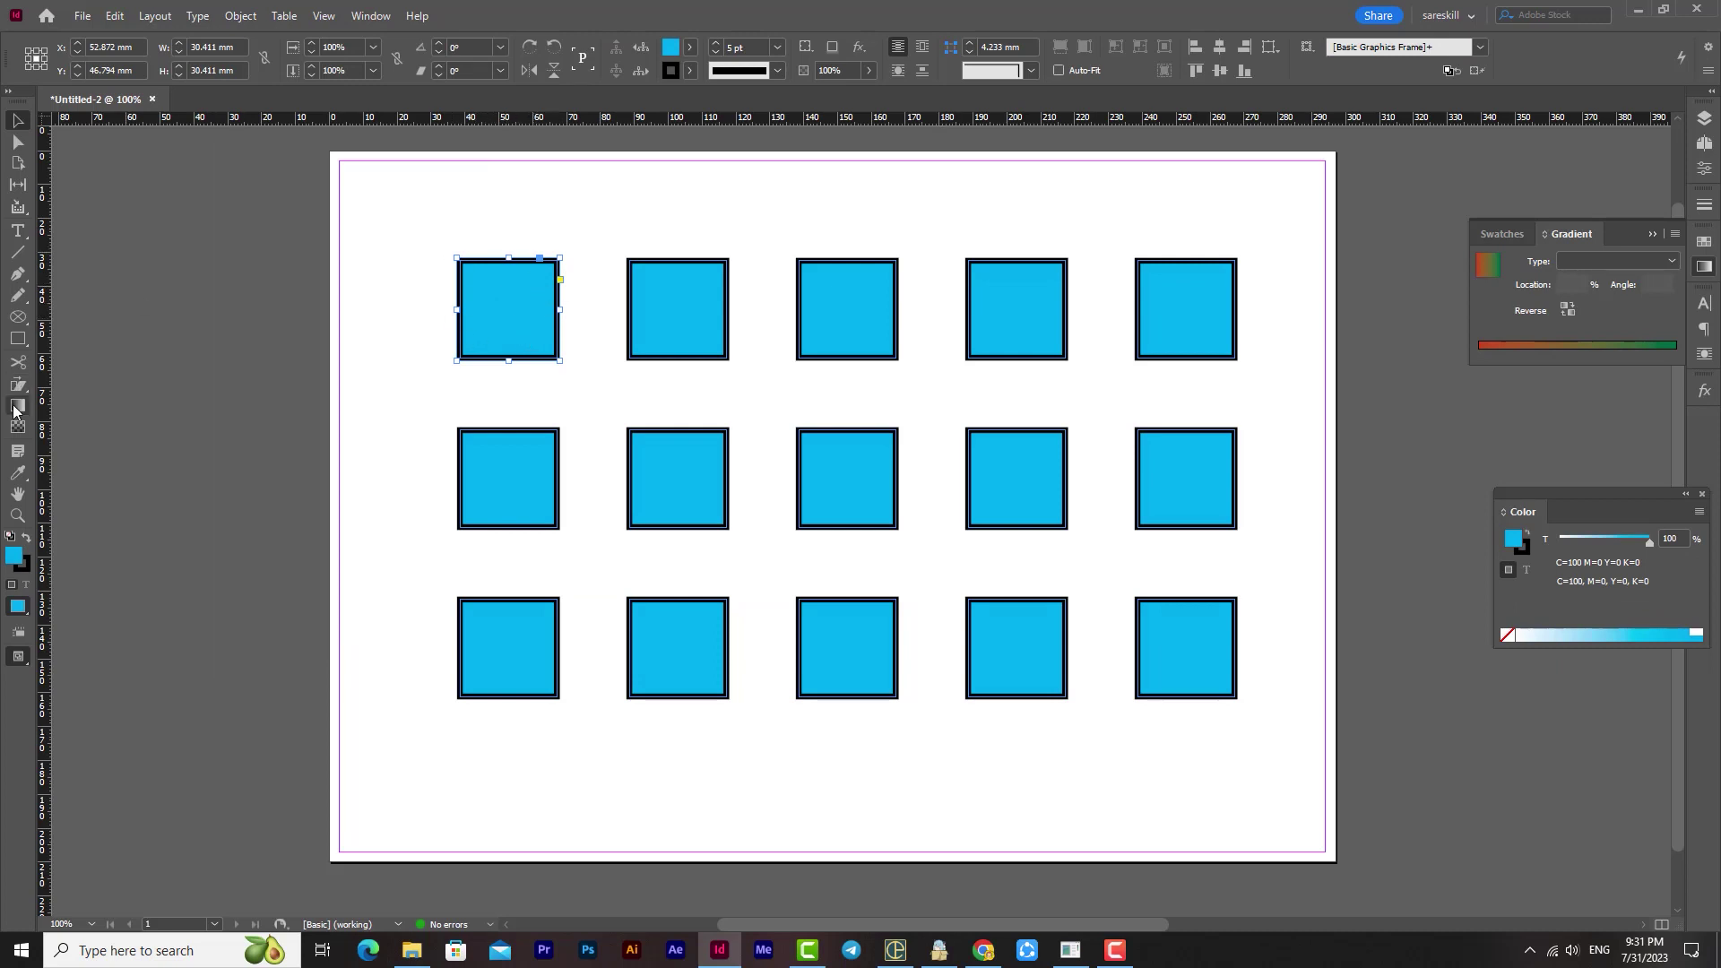
drag(17, 384, 90, 427)
double_click(18, 384)
drag(1120, 294, 798, 265)
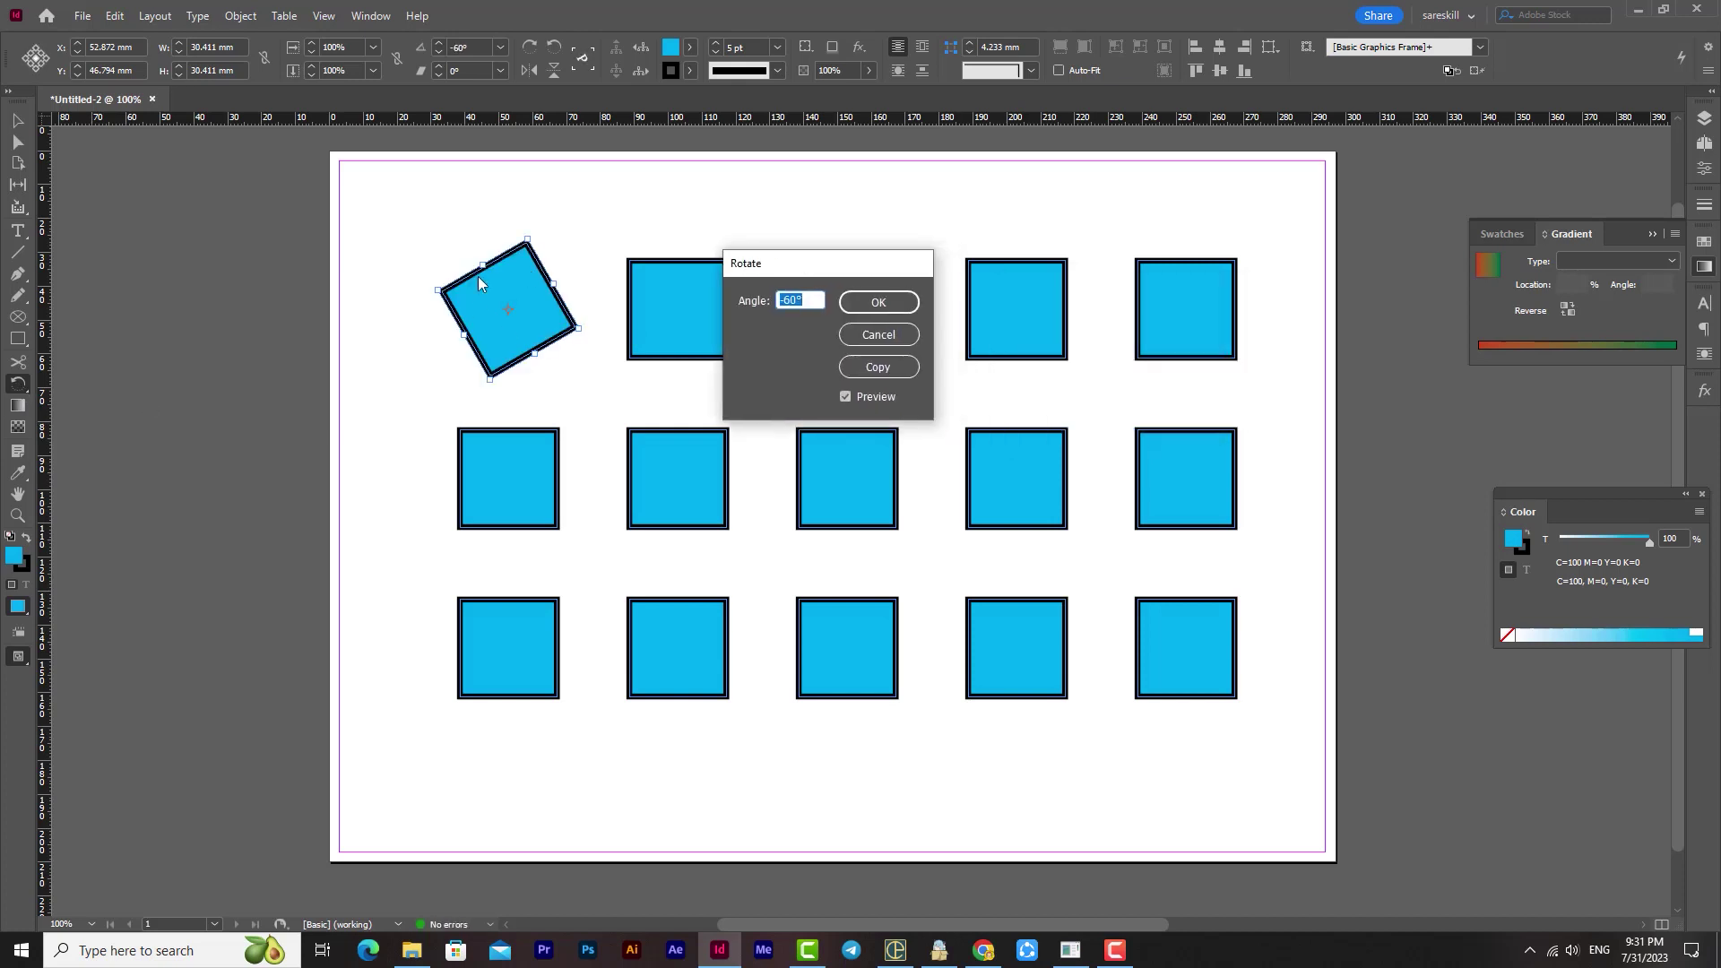
click(887, 303)
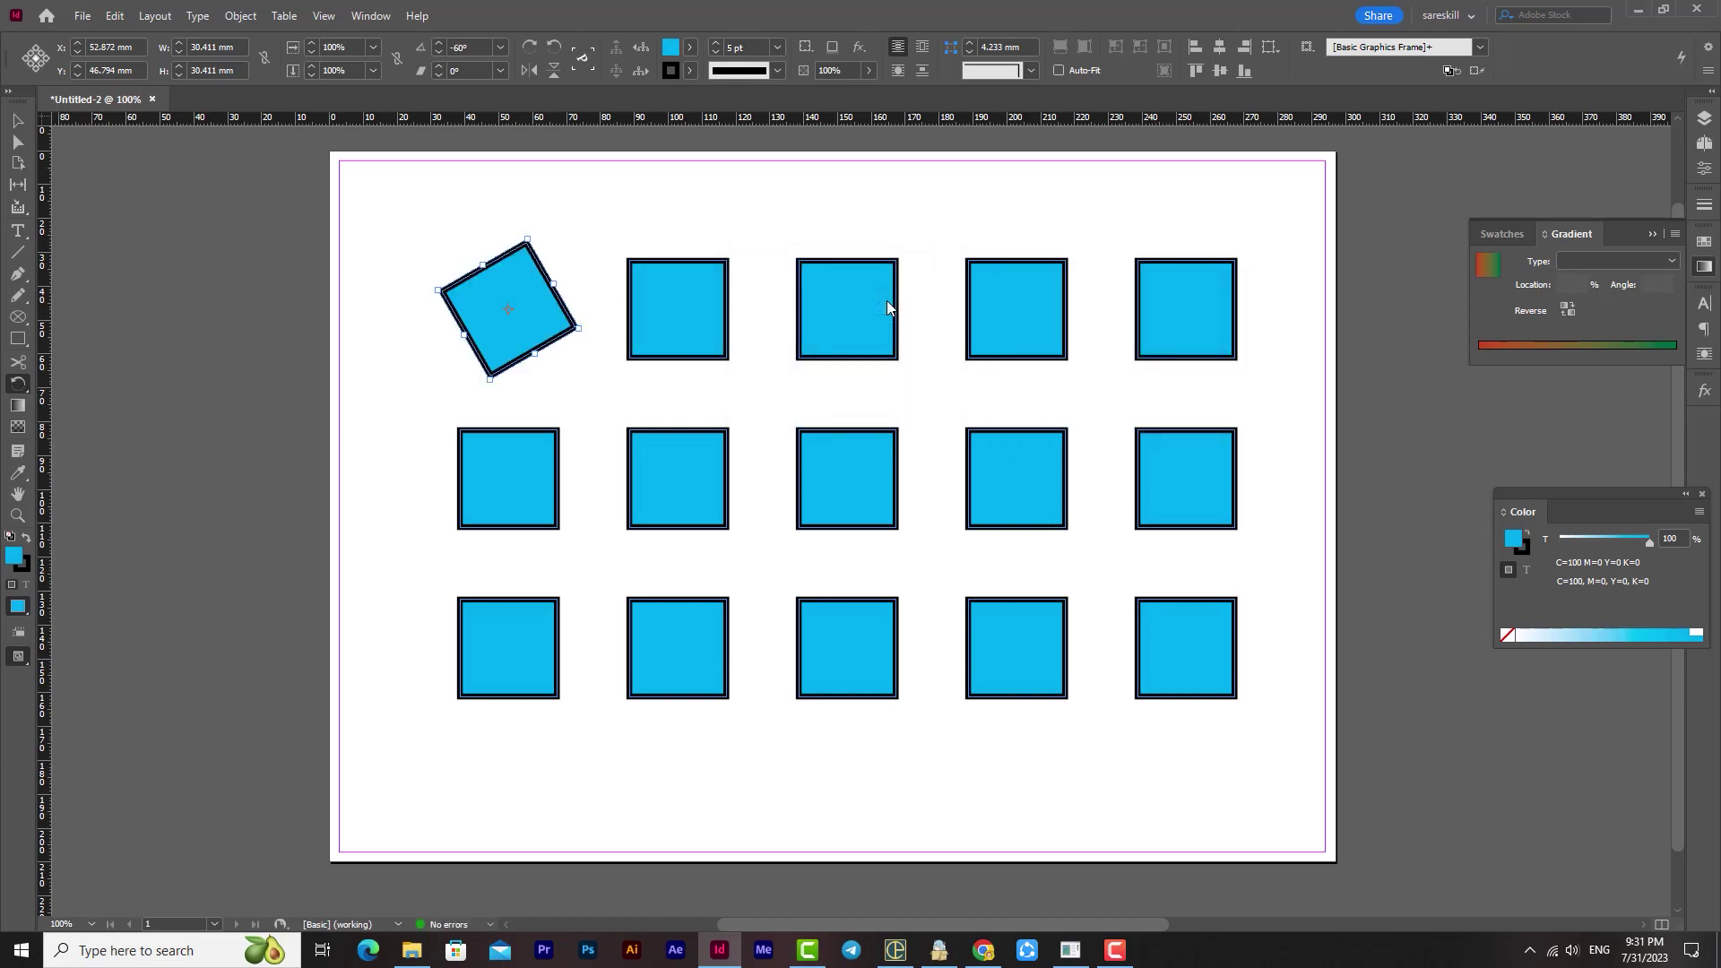
- Start the Scale command on the rotated square, and set its X and Y scale to 40%
drag(17, 383, 89, 441)
double_click(18, 384)
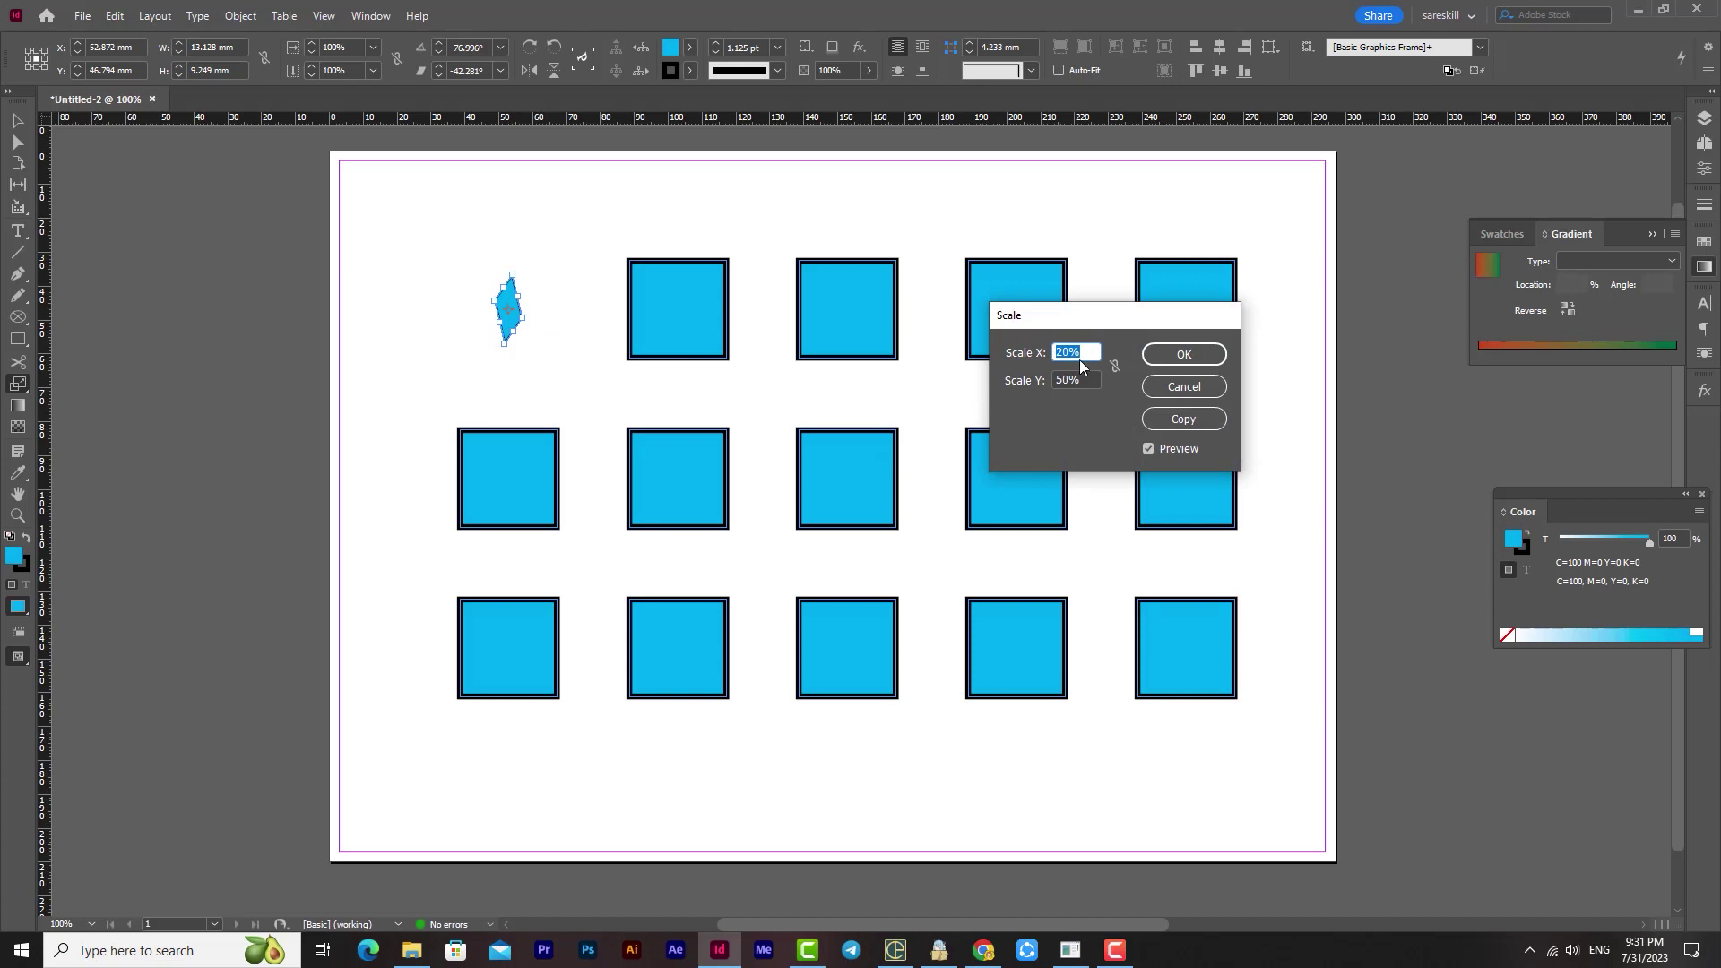
key(BackSpace)
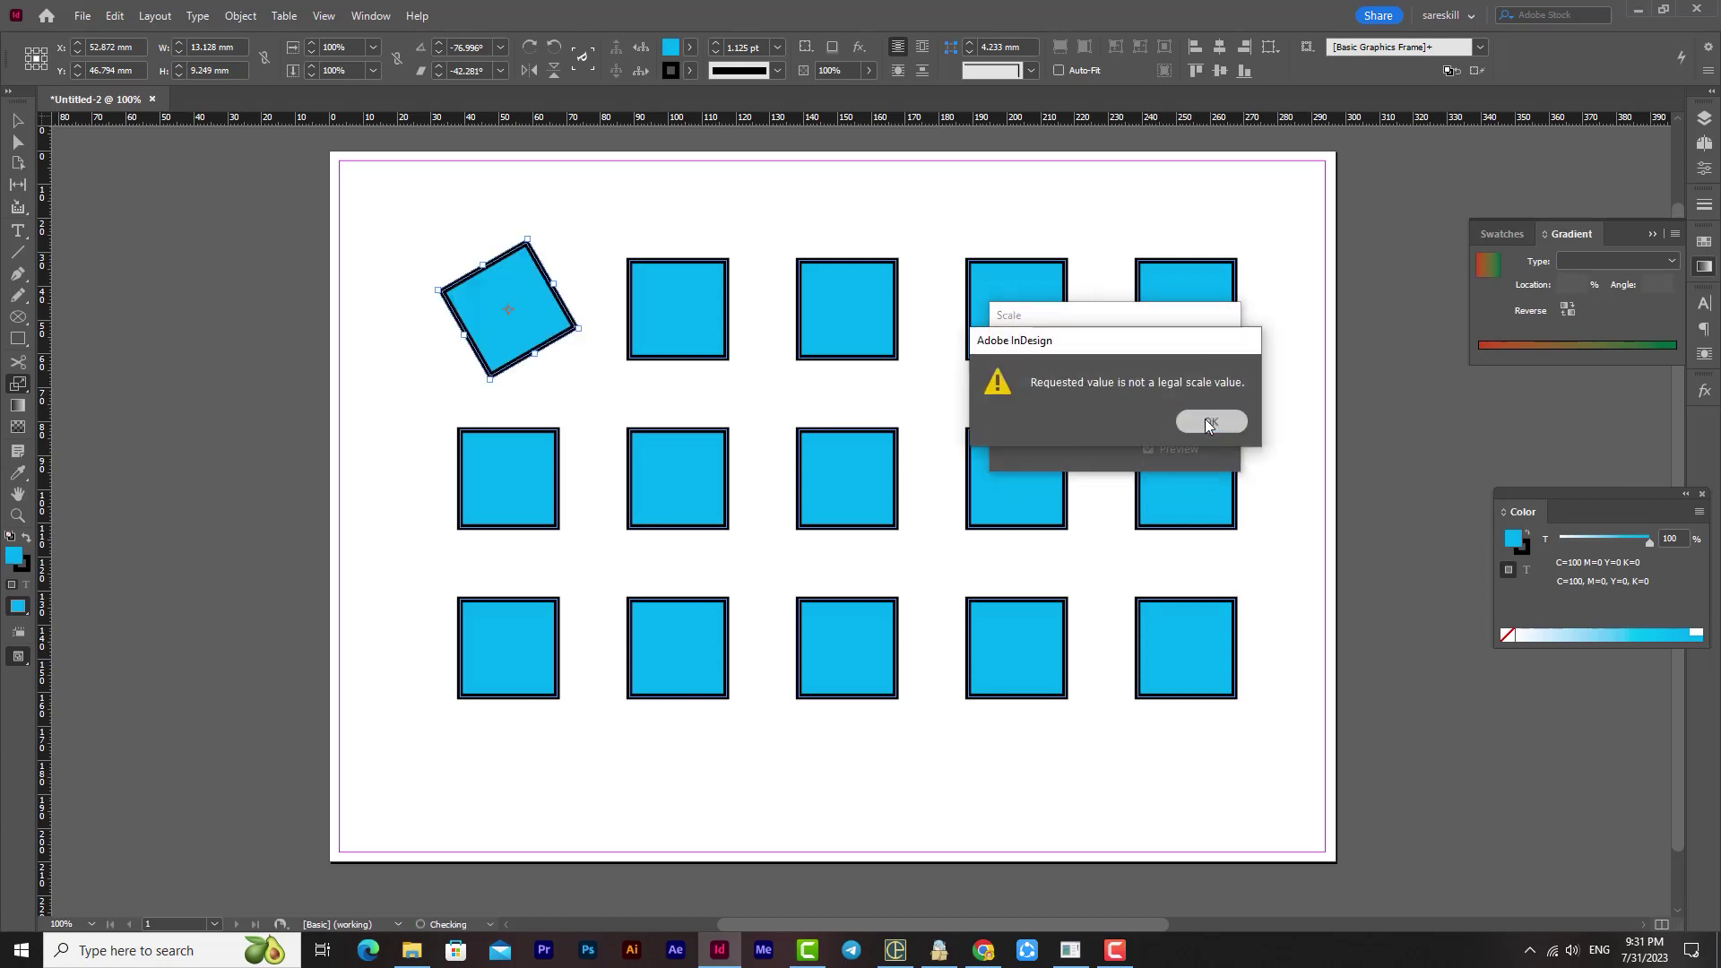
click(1207, 422)
key(BackSpace)
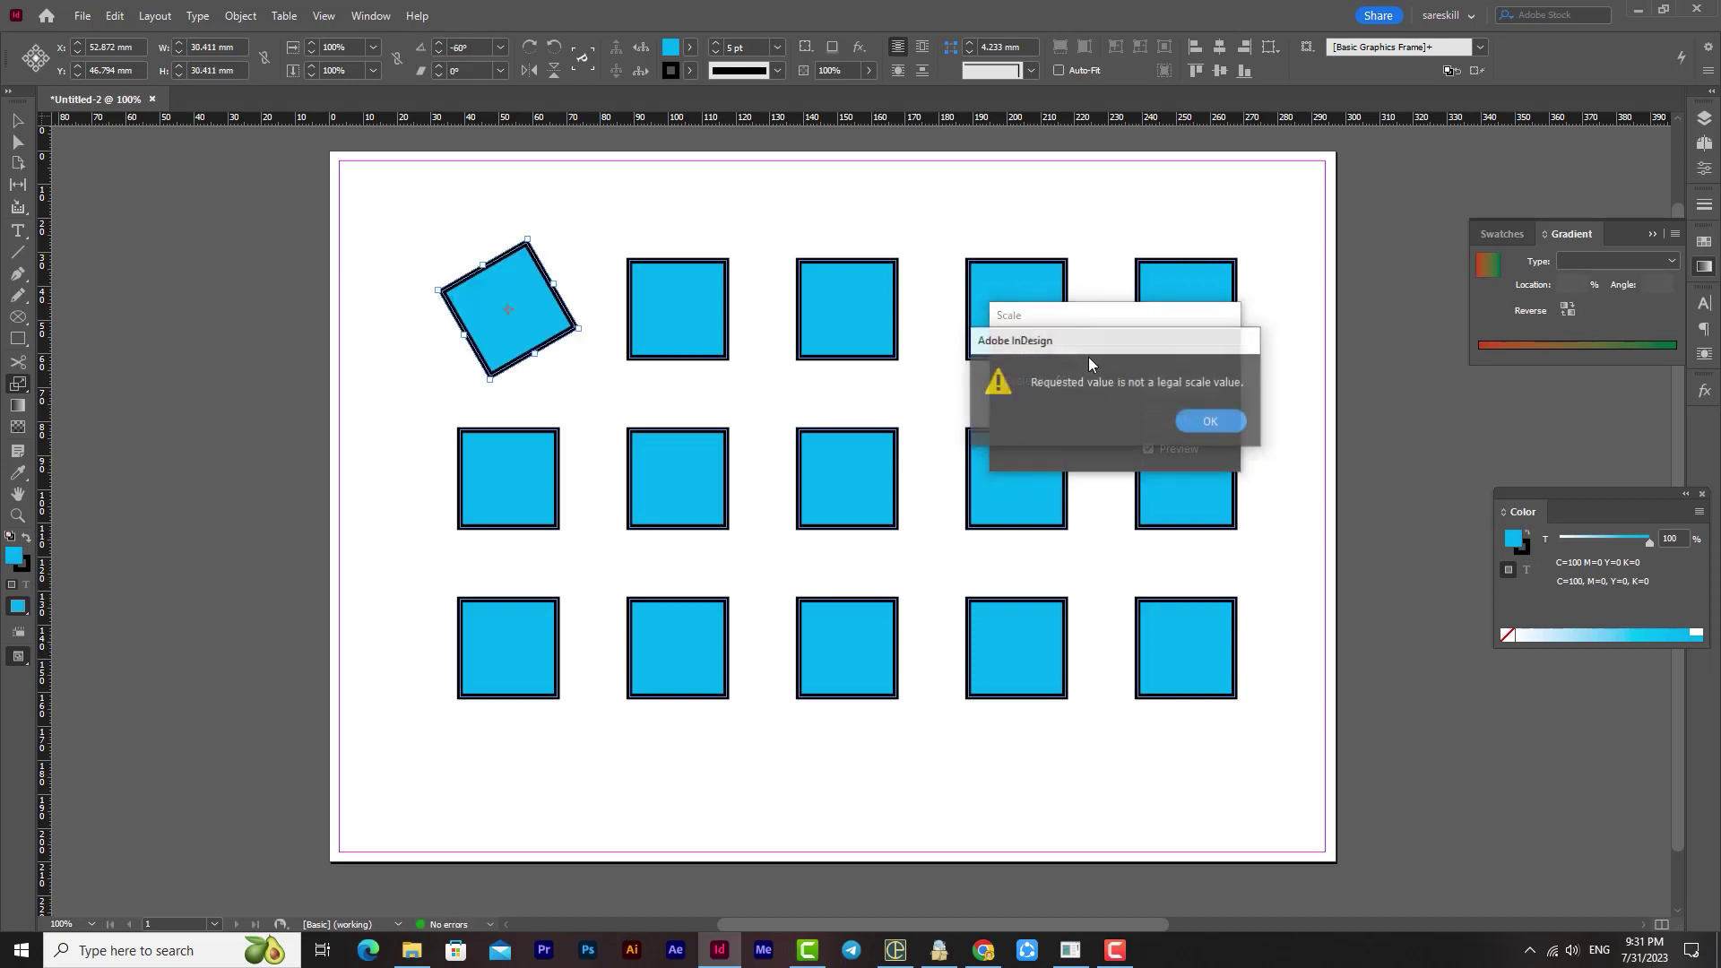
click(1207, 421)
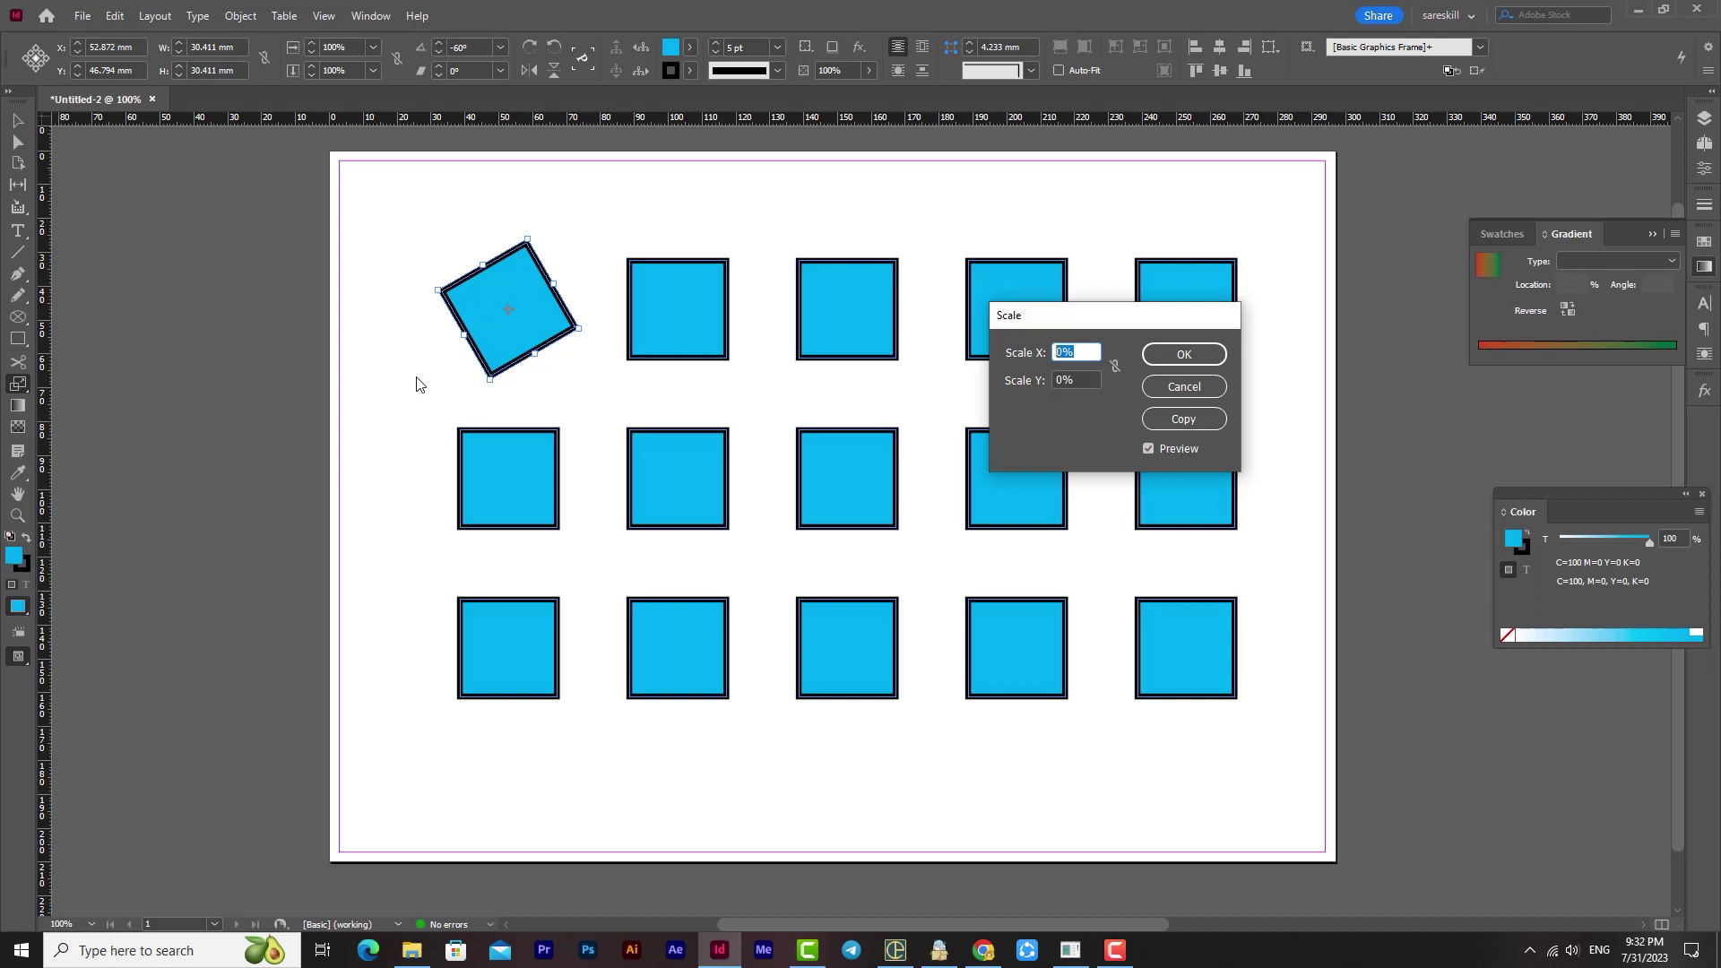
text(40)
click(1085, 379)
key(Return)
text(40)
key(Tab)
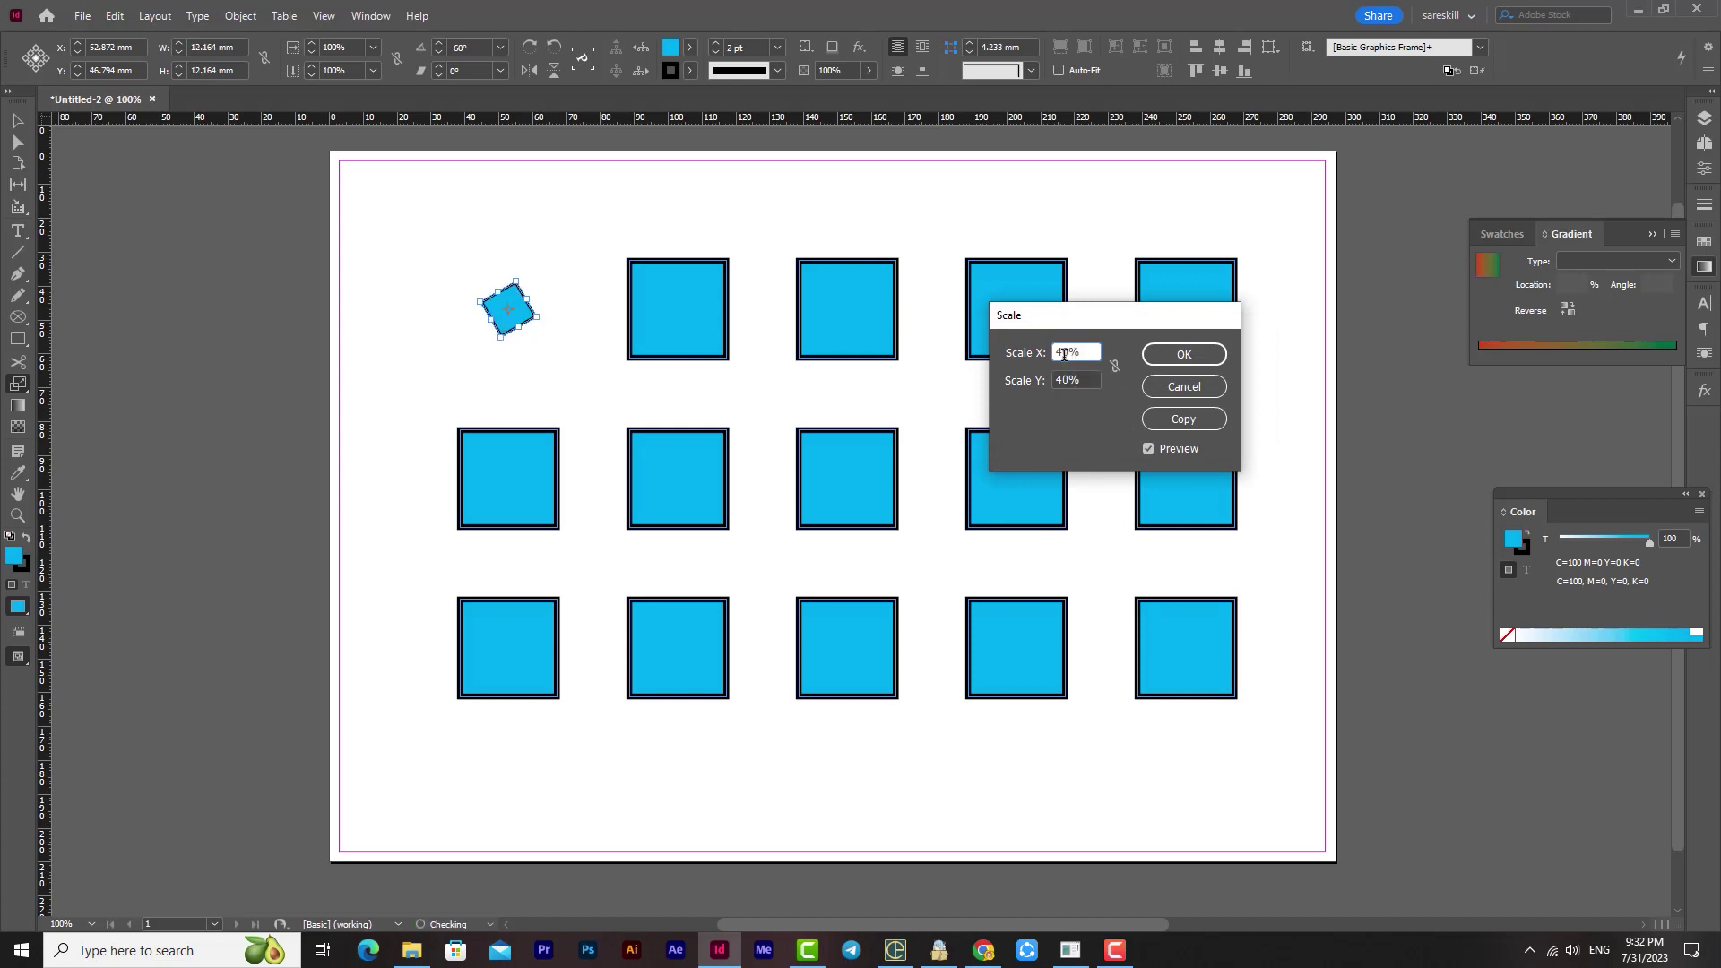
- Change the rotated square's X and Y scale to 45% and apply the scaling
drag(1076, 352, 1002, 351)
text(45)
key(Tab)
text(45)
click(1088, 354)
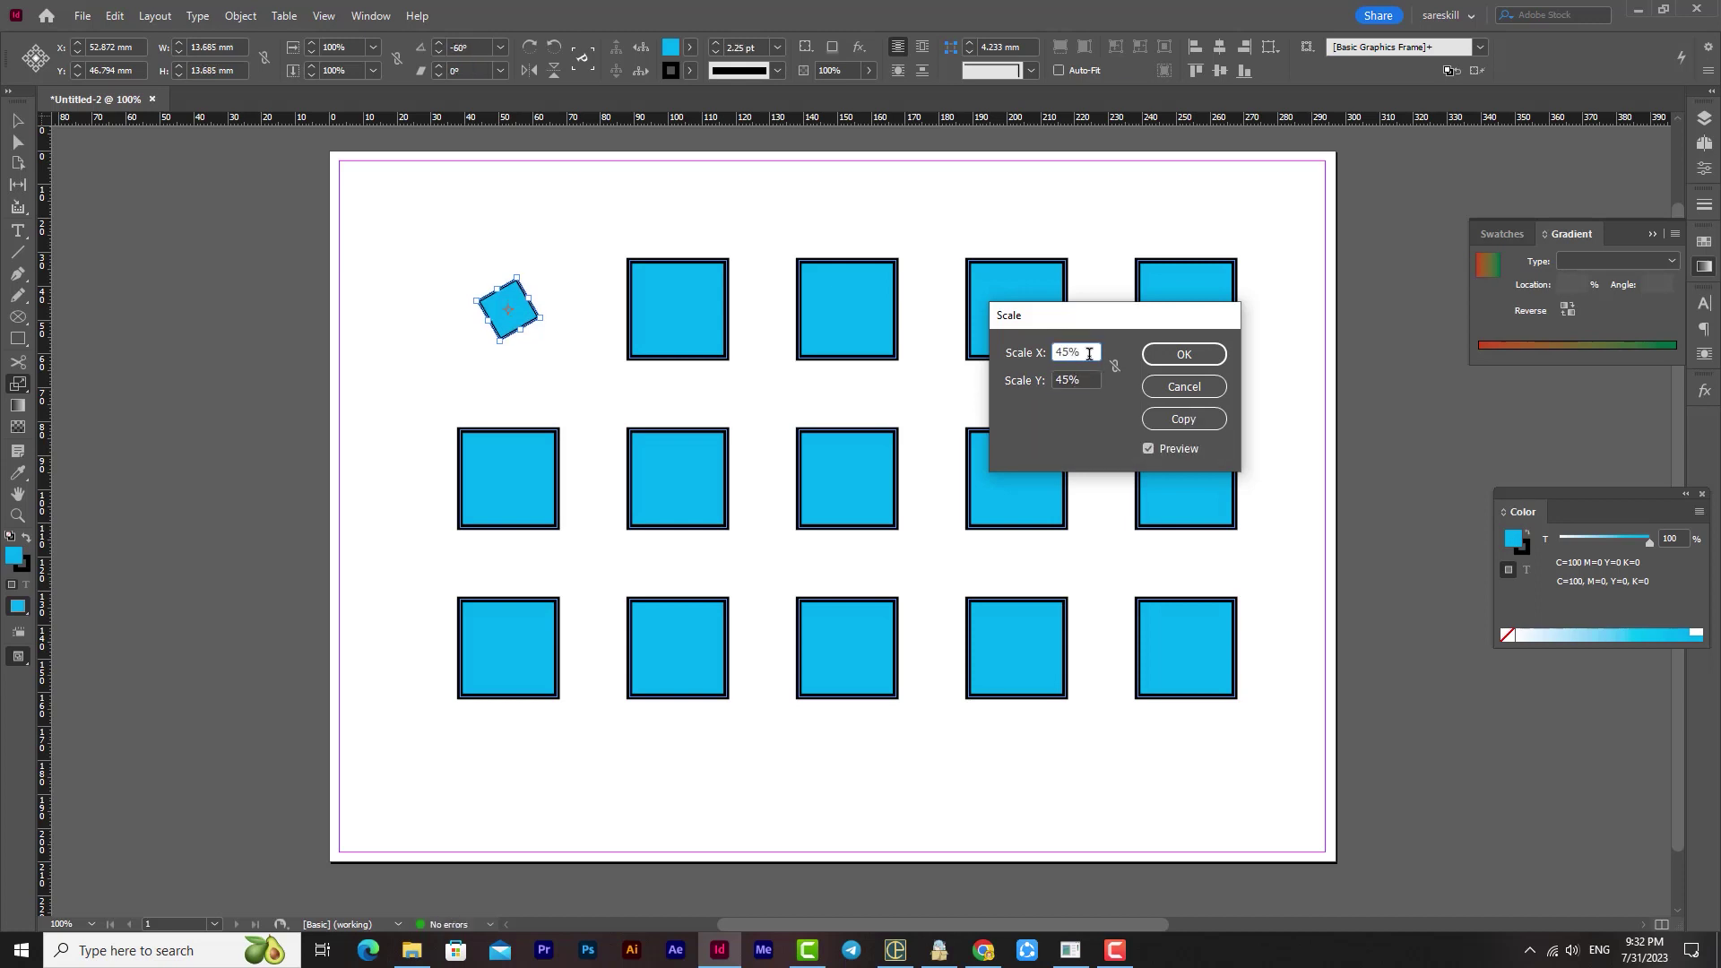
click(1183, 355)
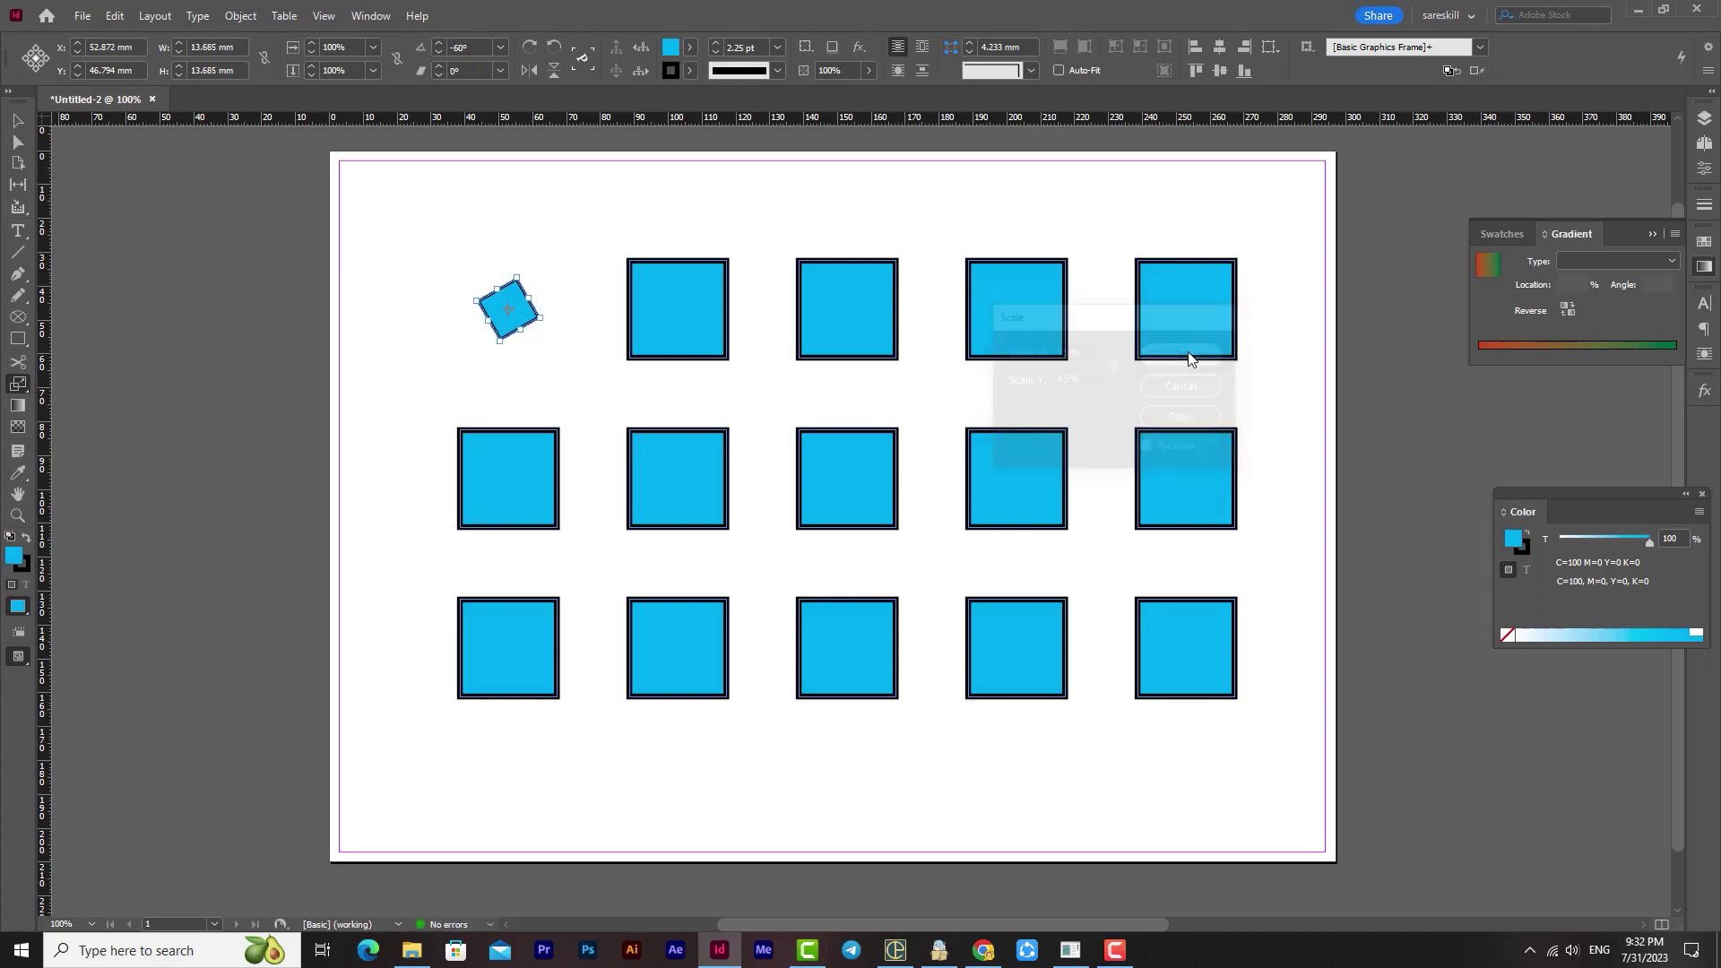
- Select all fourteen full-size squares, leaving out the rotated and scaled one
click(18, 120)
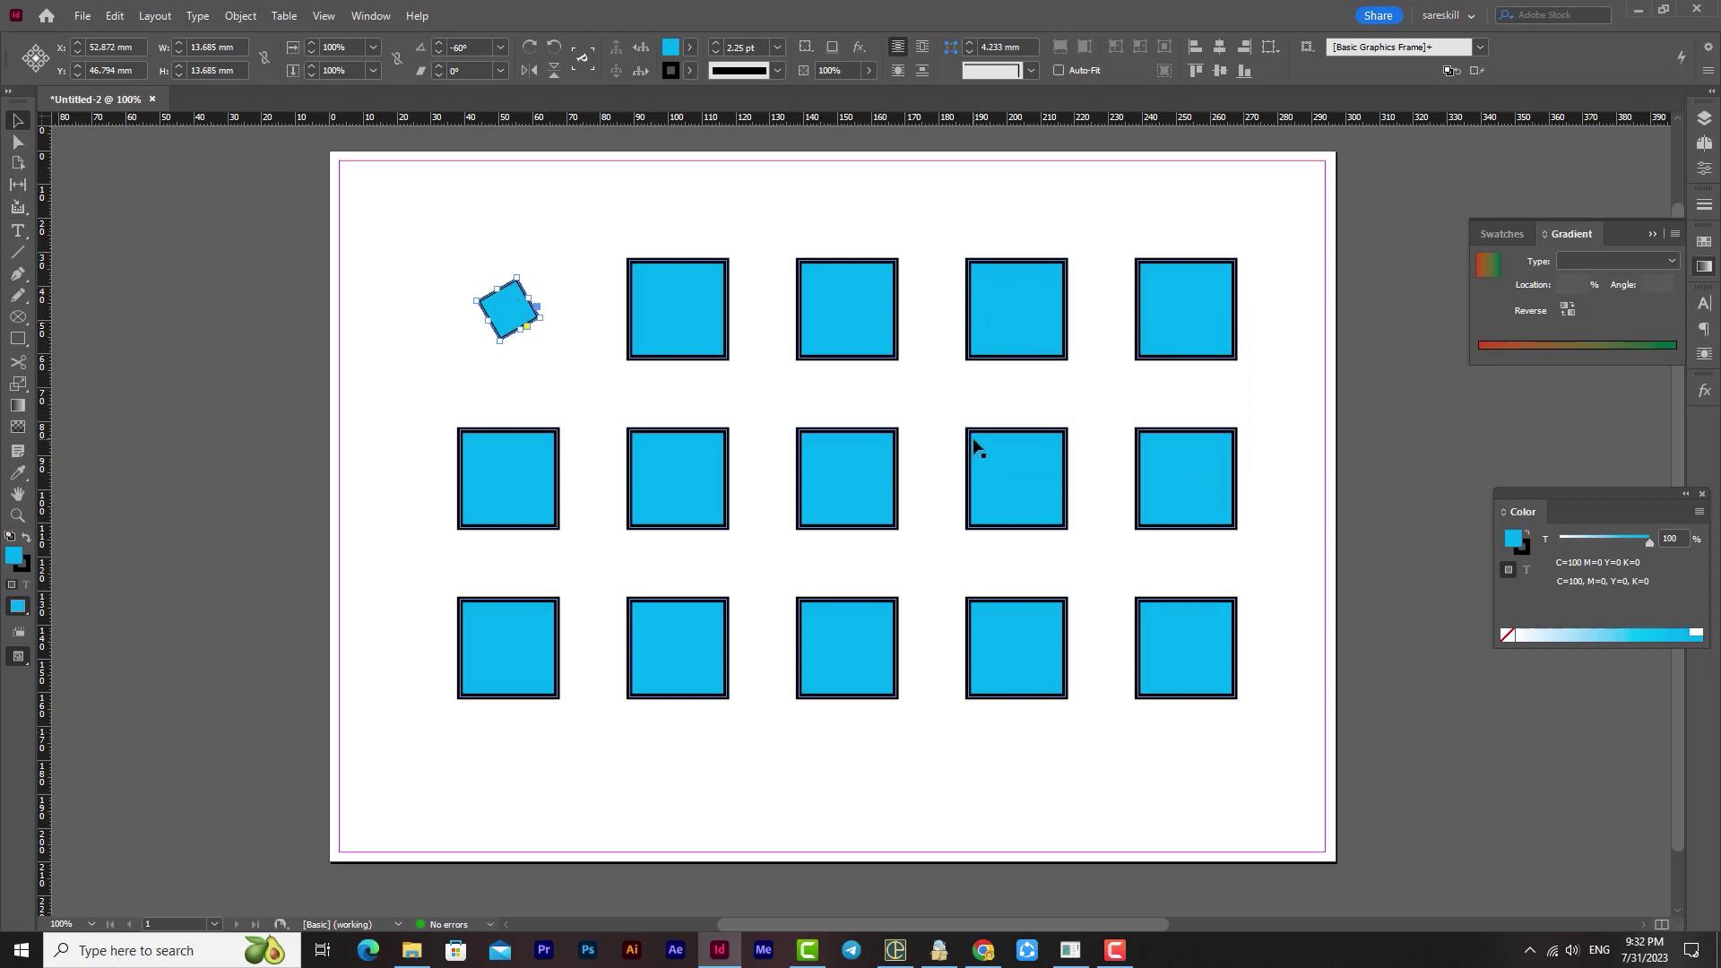
drag(1294, 209, 653, 740)
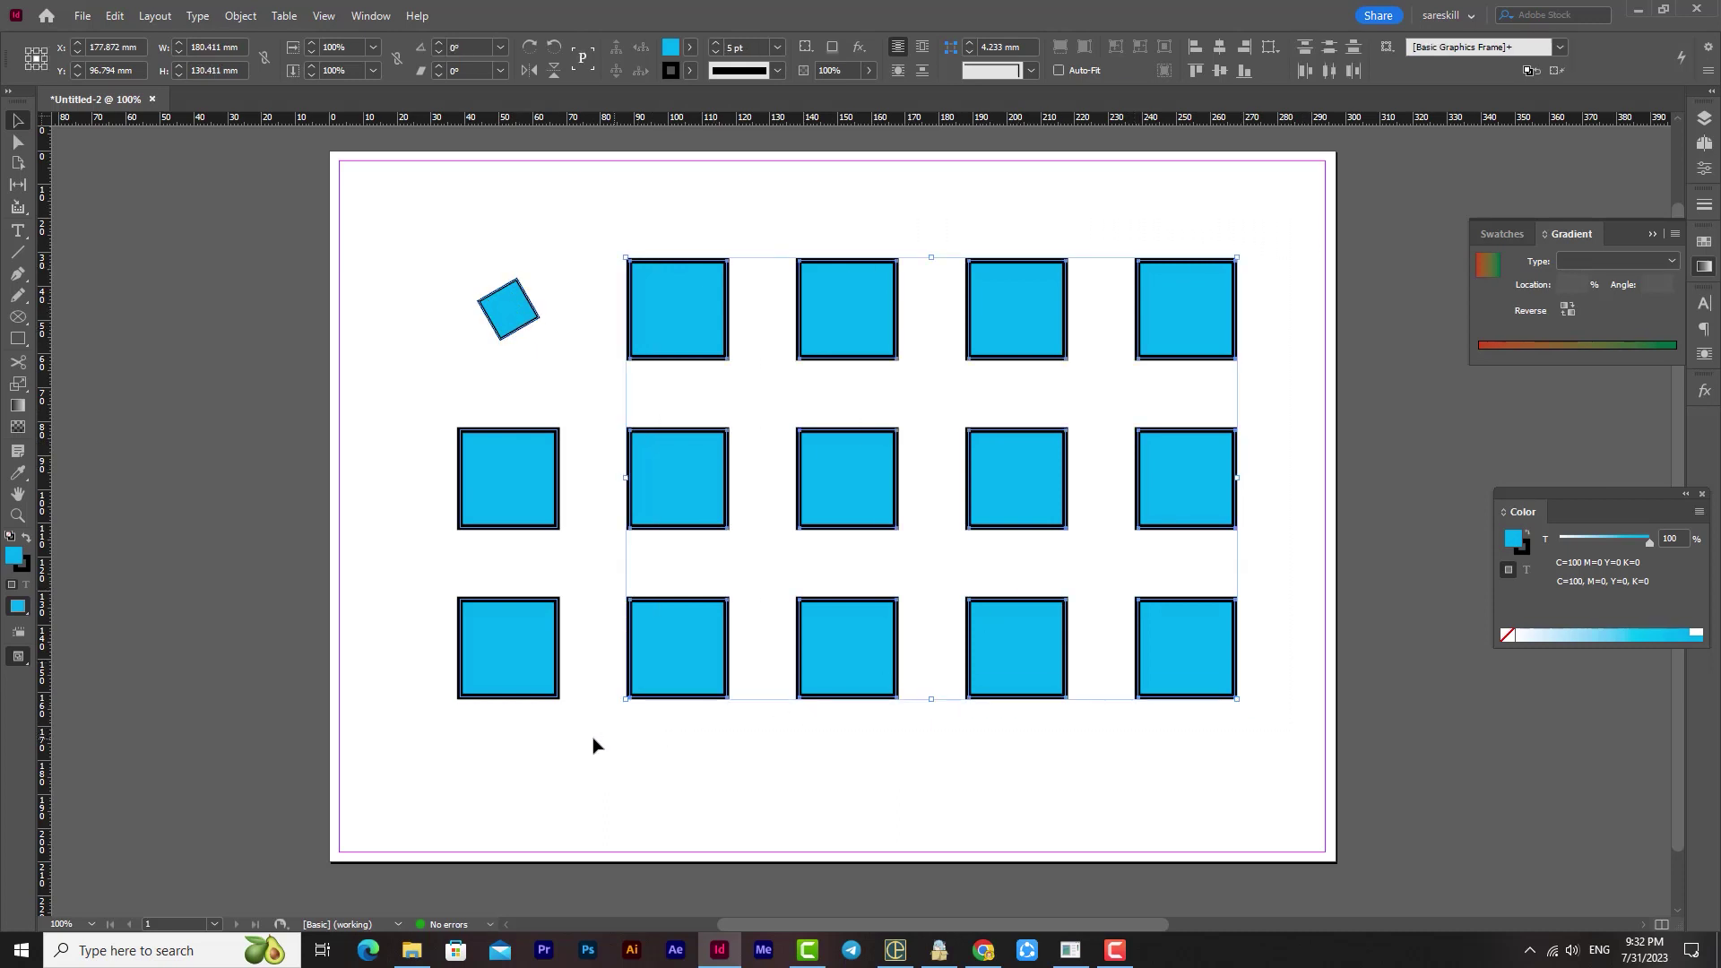
drag(511, 760, 434, 328)
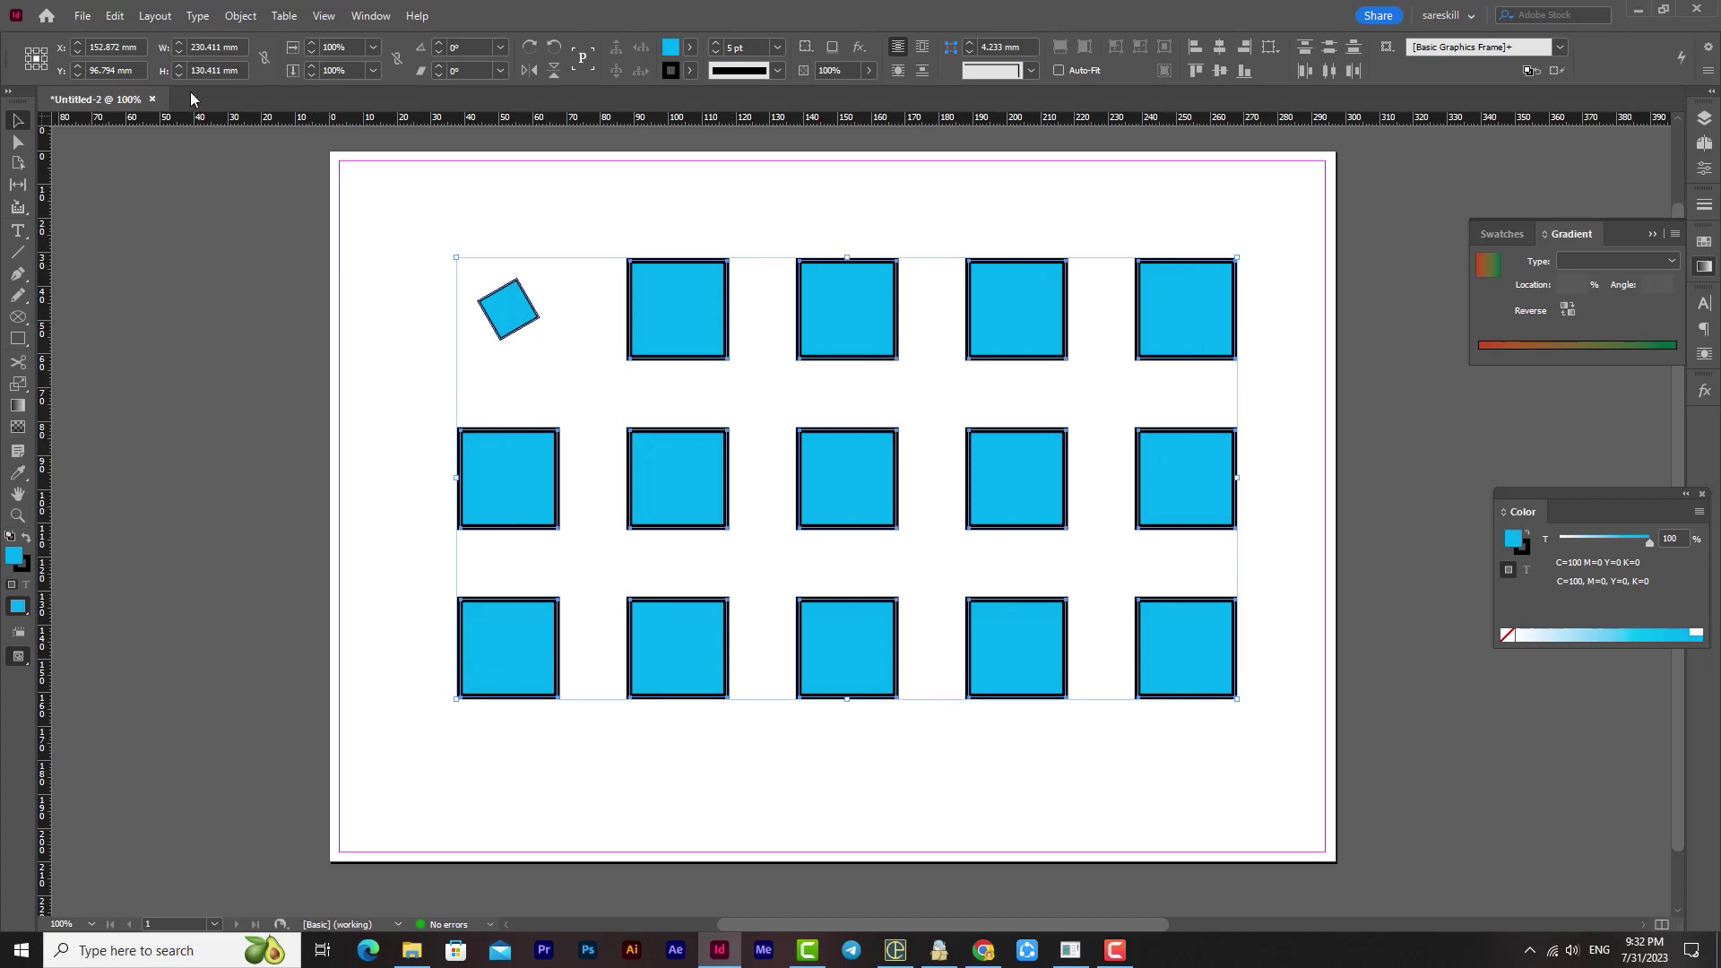
- Apply Transform Again to the selected squares as a whole, and undo that transformation
click(241, 16)
mouse_move(275, 60)
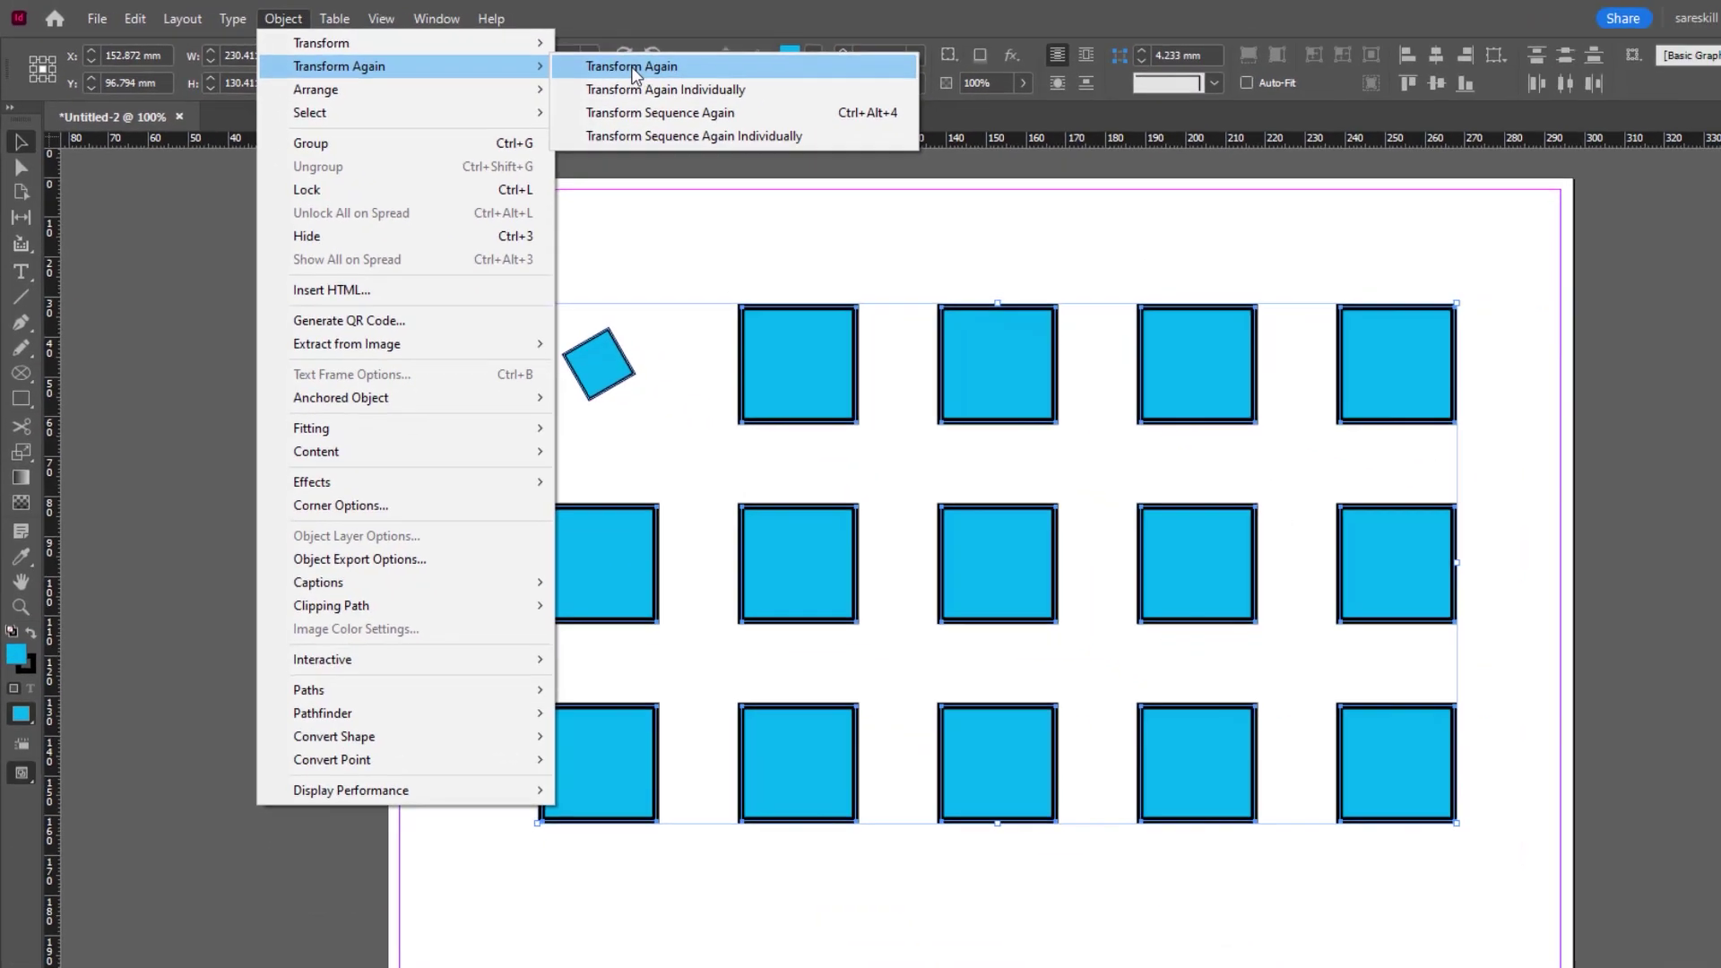
click(771, 83)
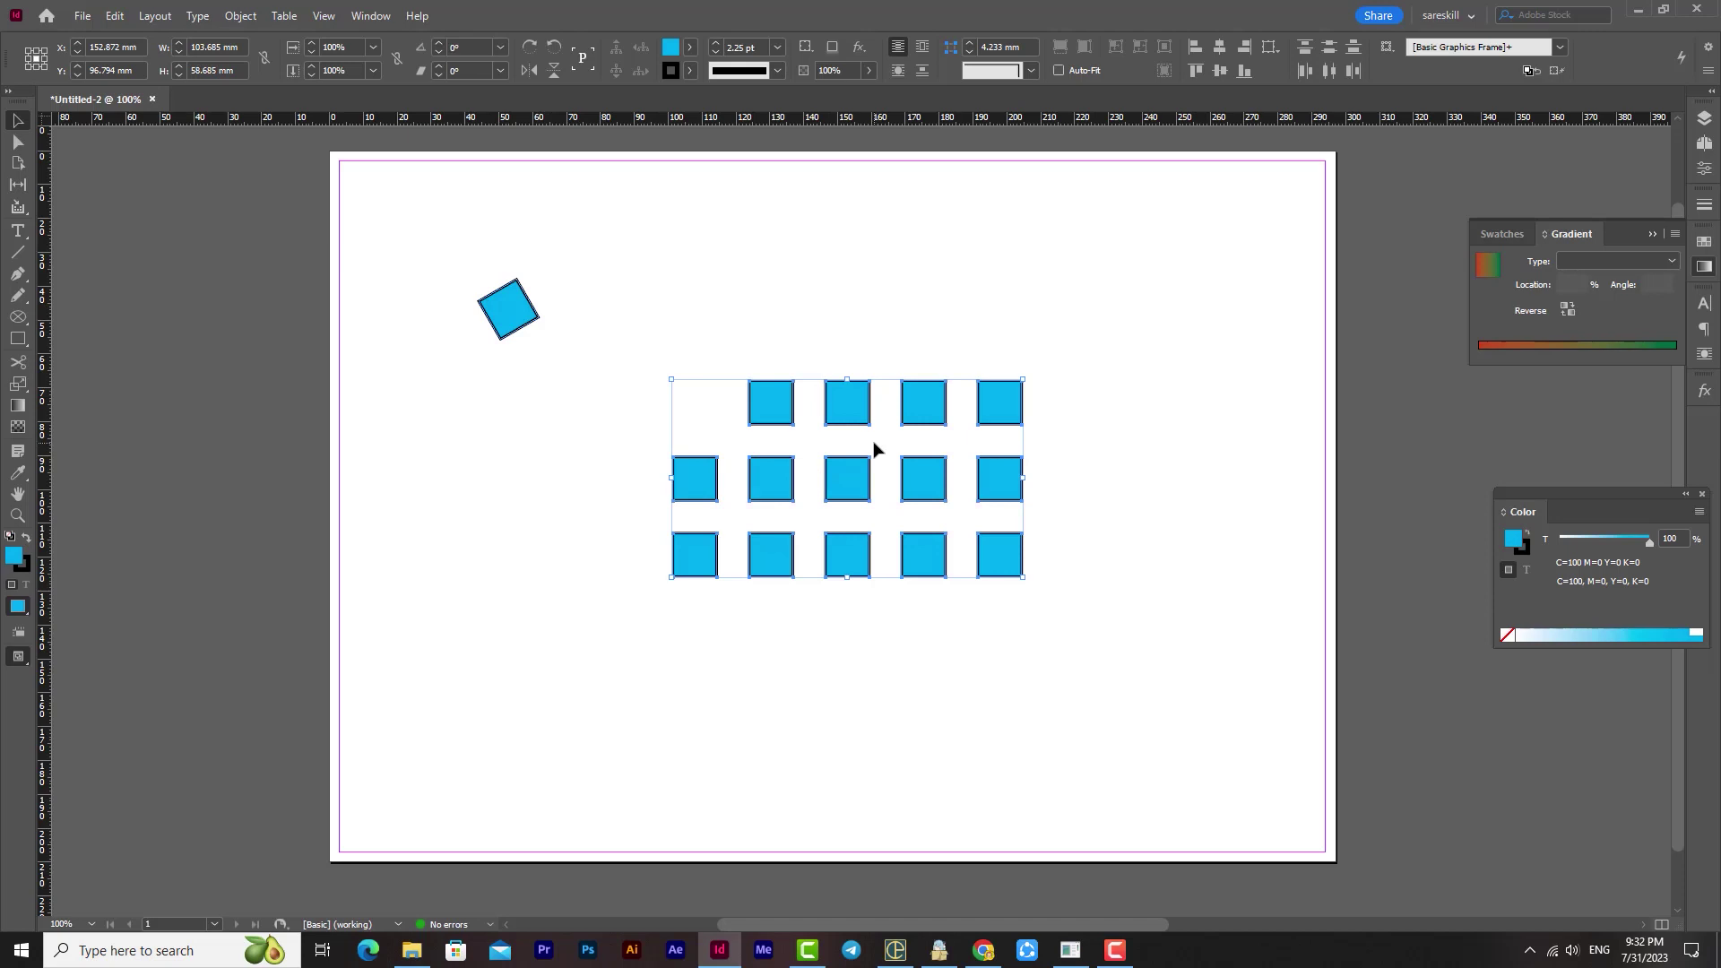
key(ctrl+alt+3)
- Apply Transform Again Individually to the fourteen selected full-size squares, and undo that scaling
click(241, 16)
mouse_move(252, 57)
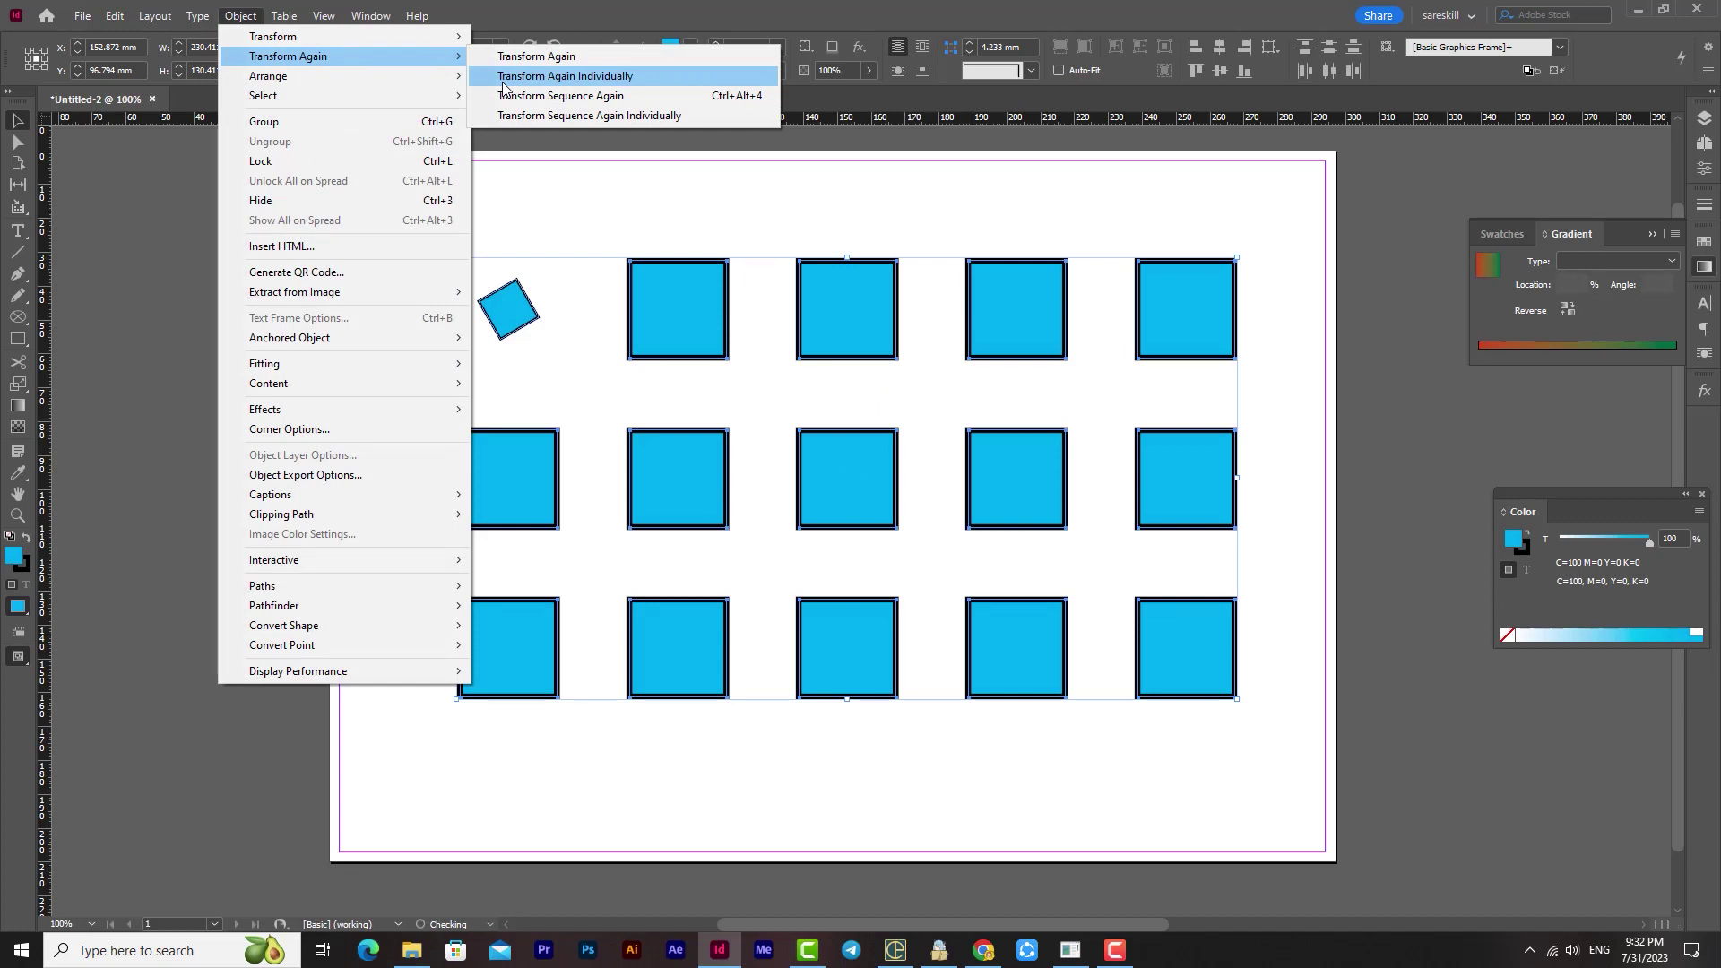
click(554, 84)
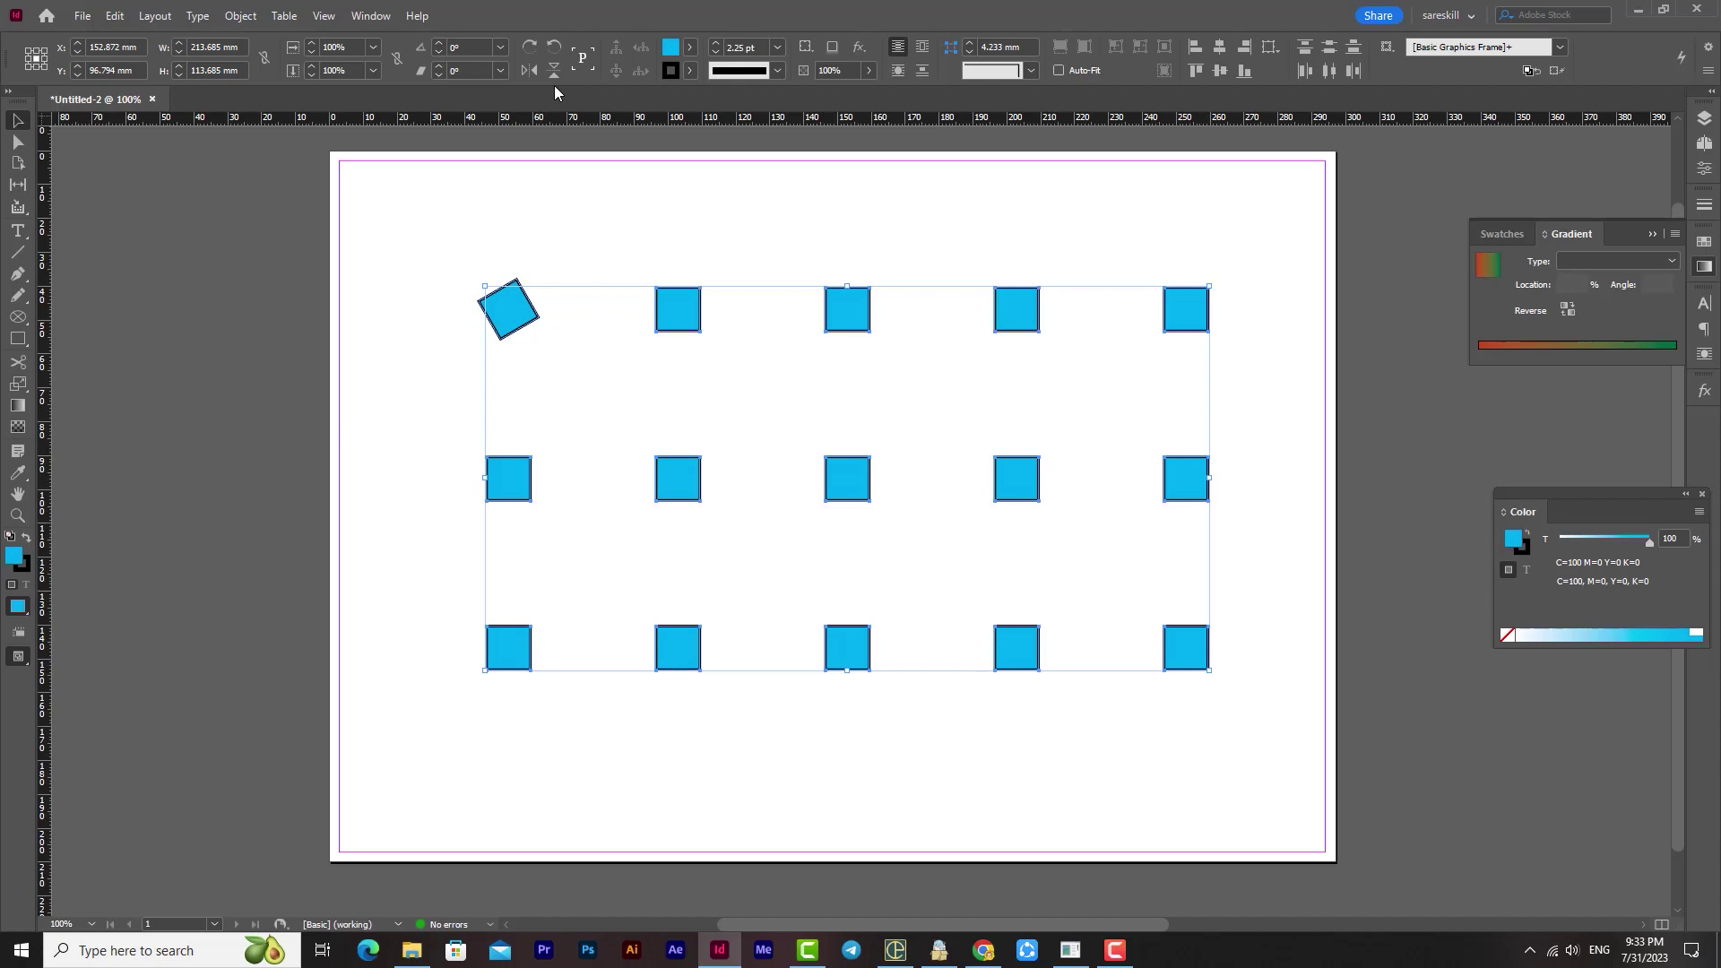
key(ctrl+z)
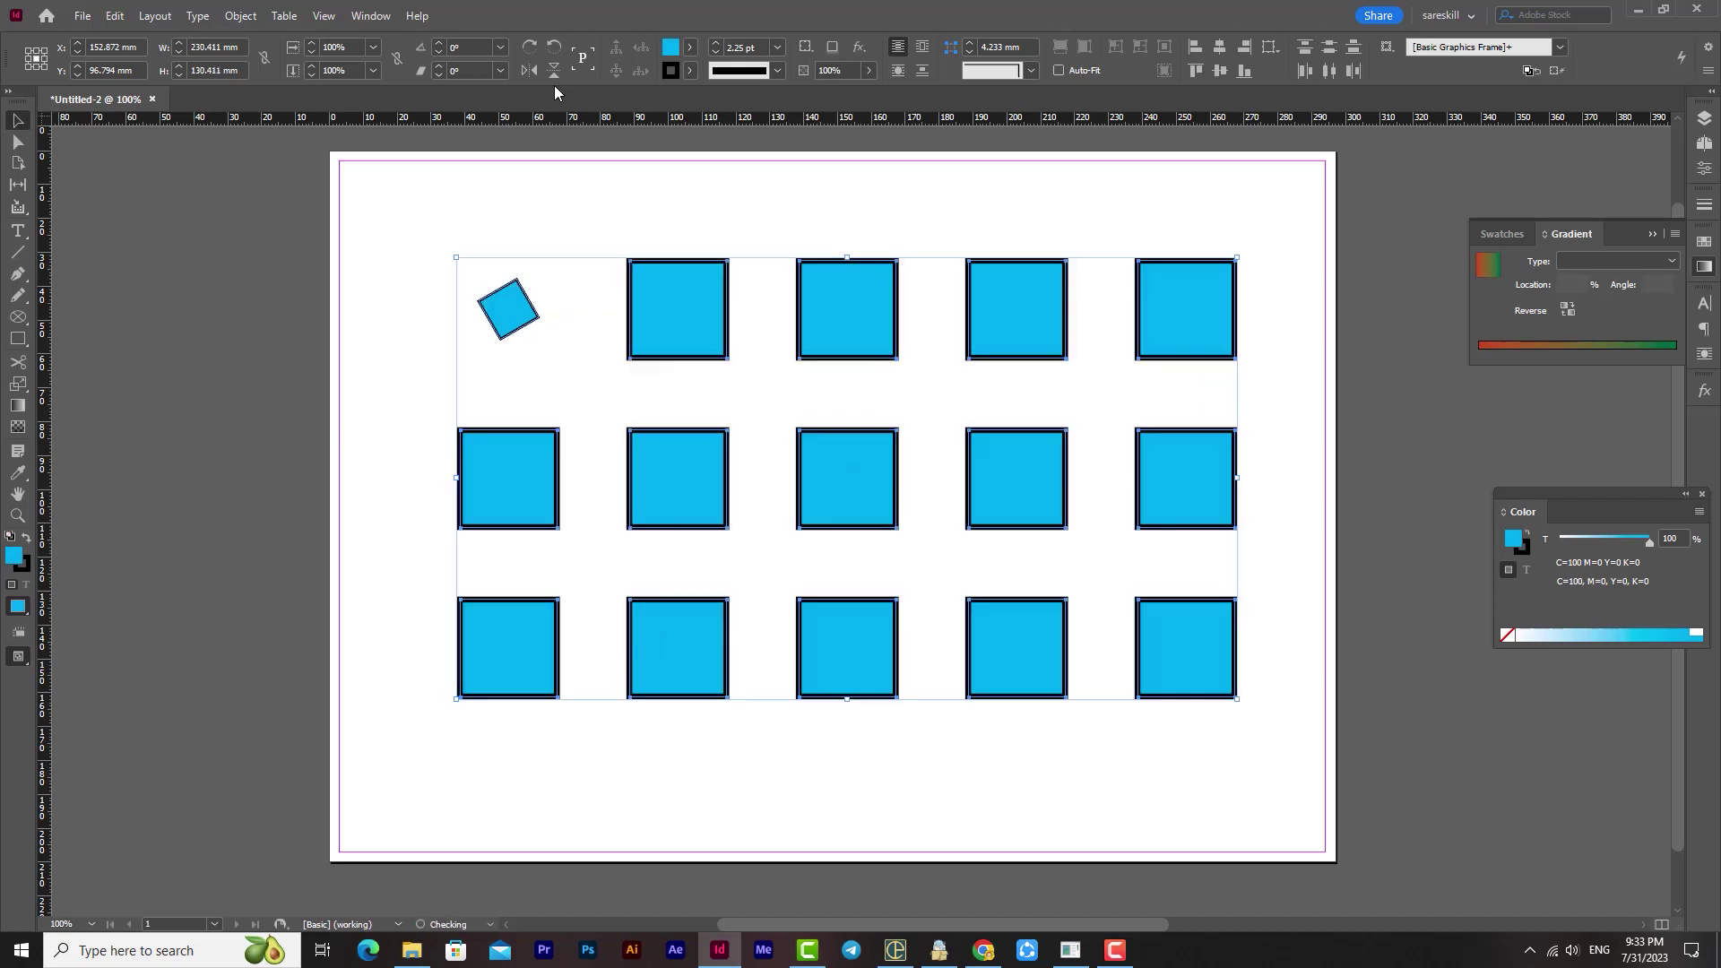
- Apply Transform Sequence Again to the selected squares as one unit, and undo the combined rotation and scaling
click(240, 15)
mouse_move(265, 56)
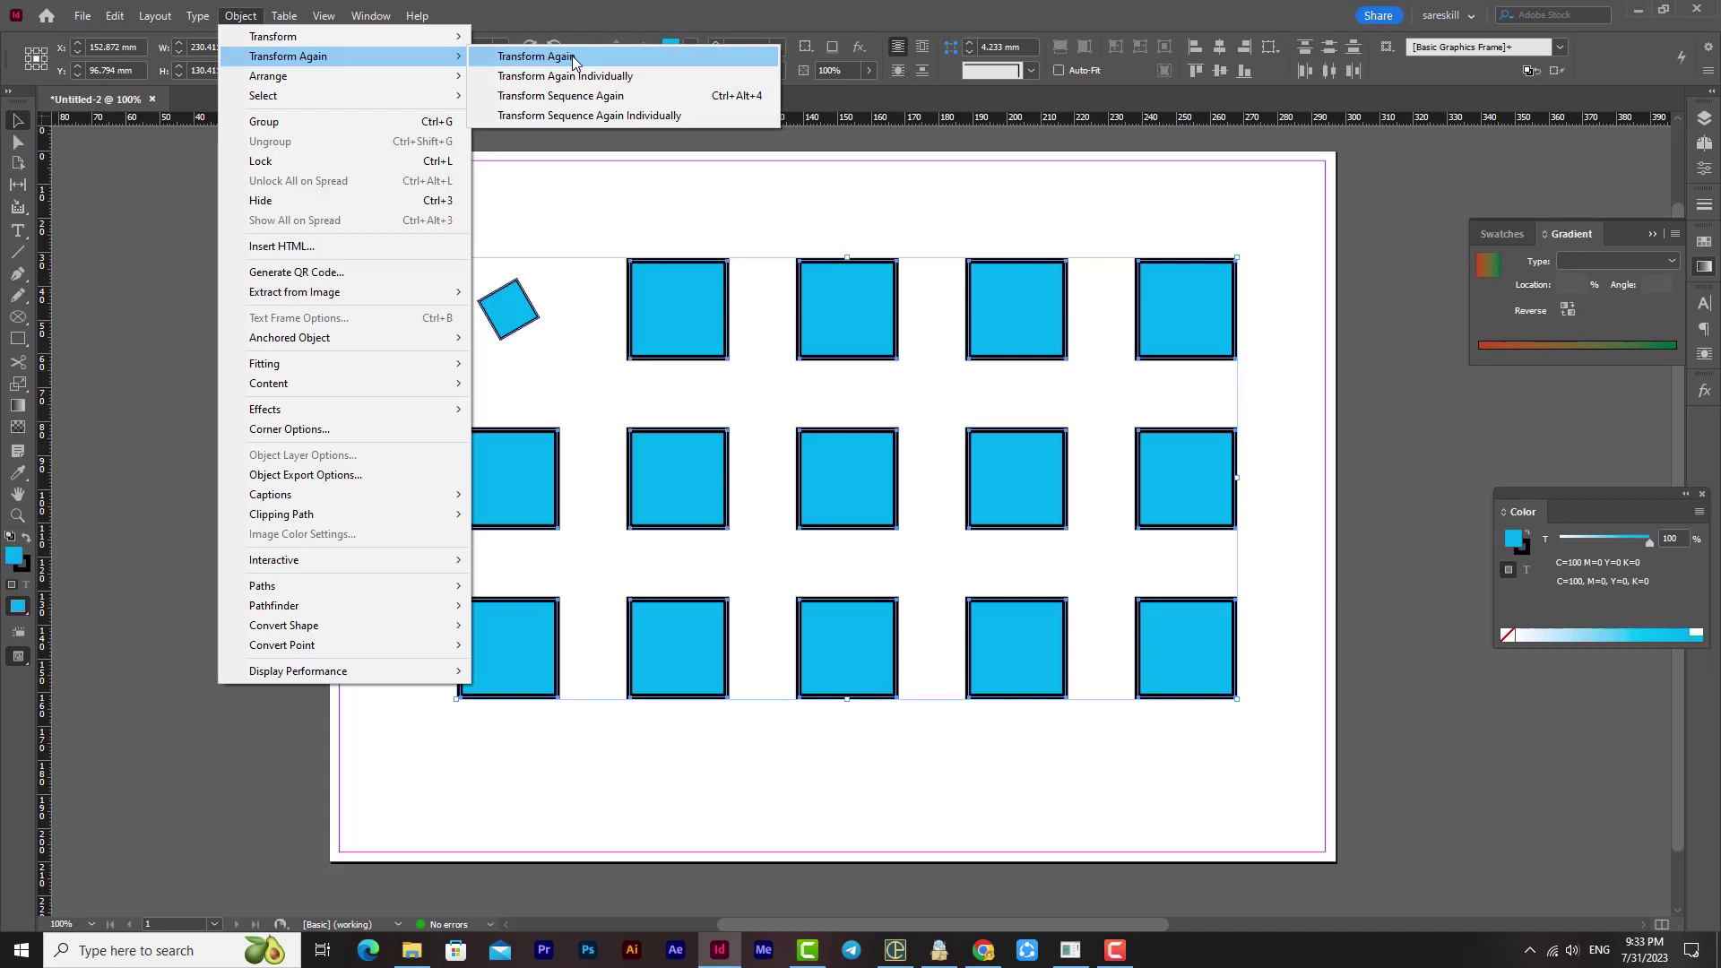
click(565, 96)
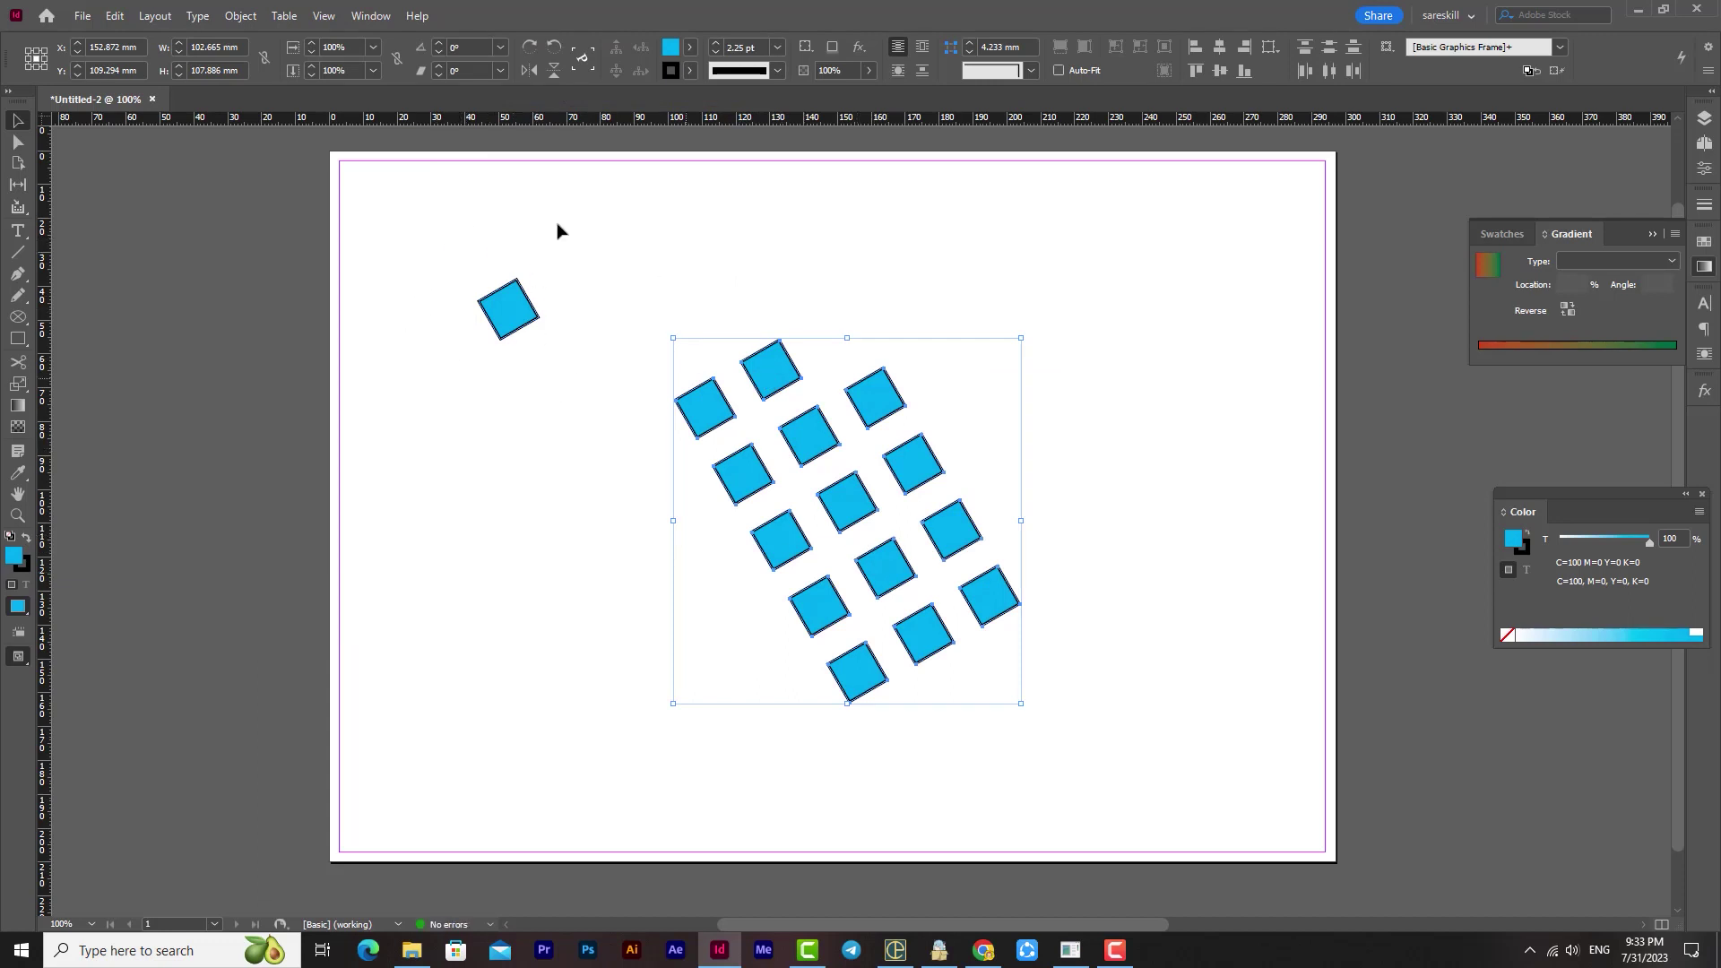
key(ctrl+z)
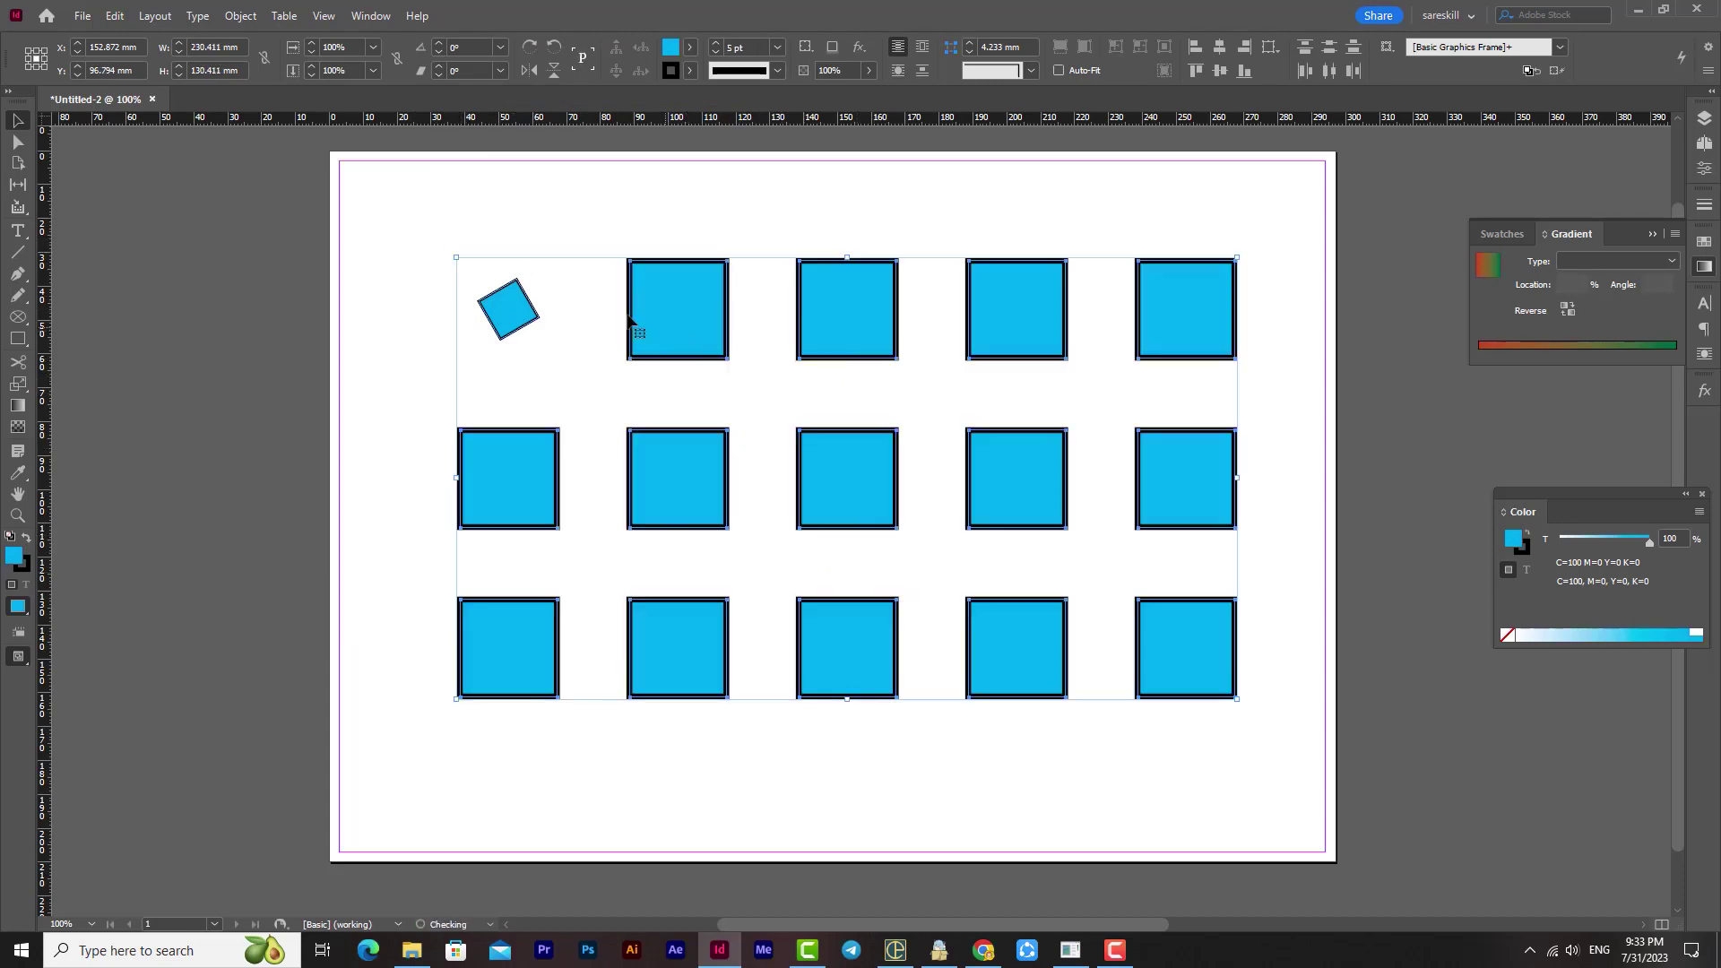
- Repeat the rotation and scaling on each selected square separately with Transform Sequence Again Individually
click(241, 16)
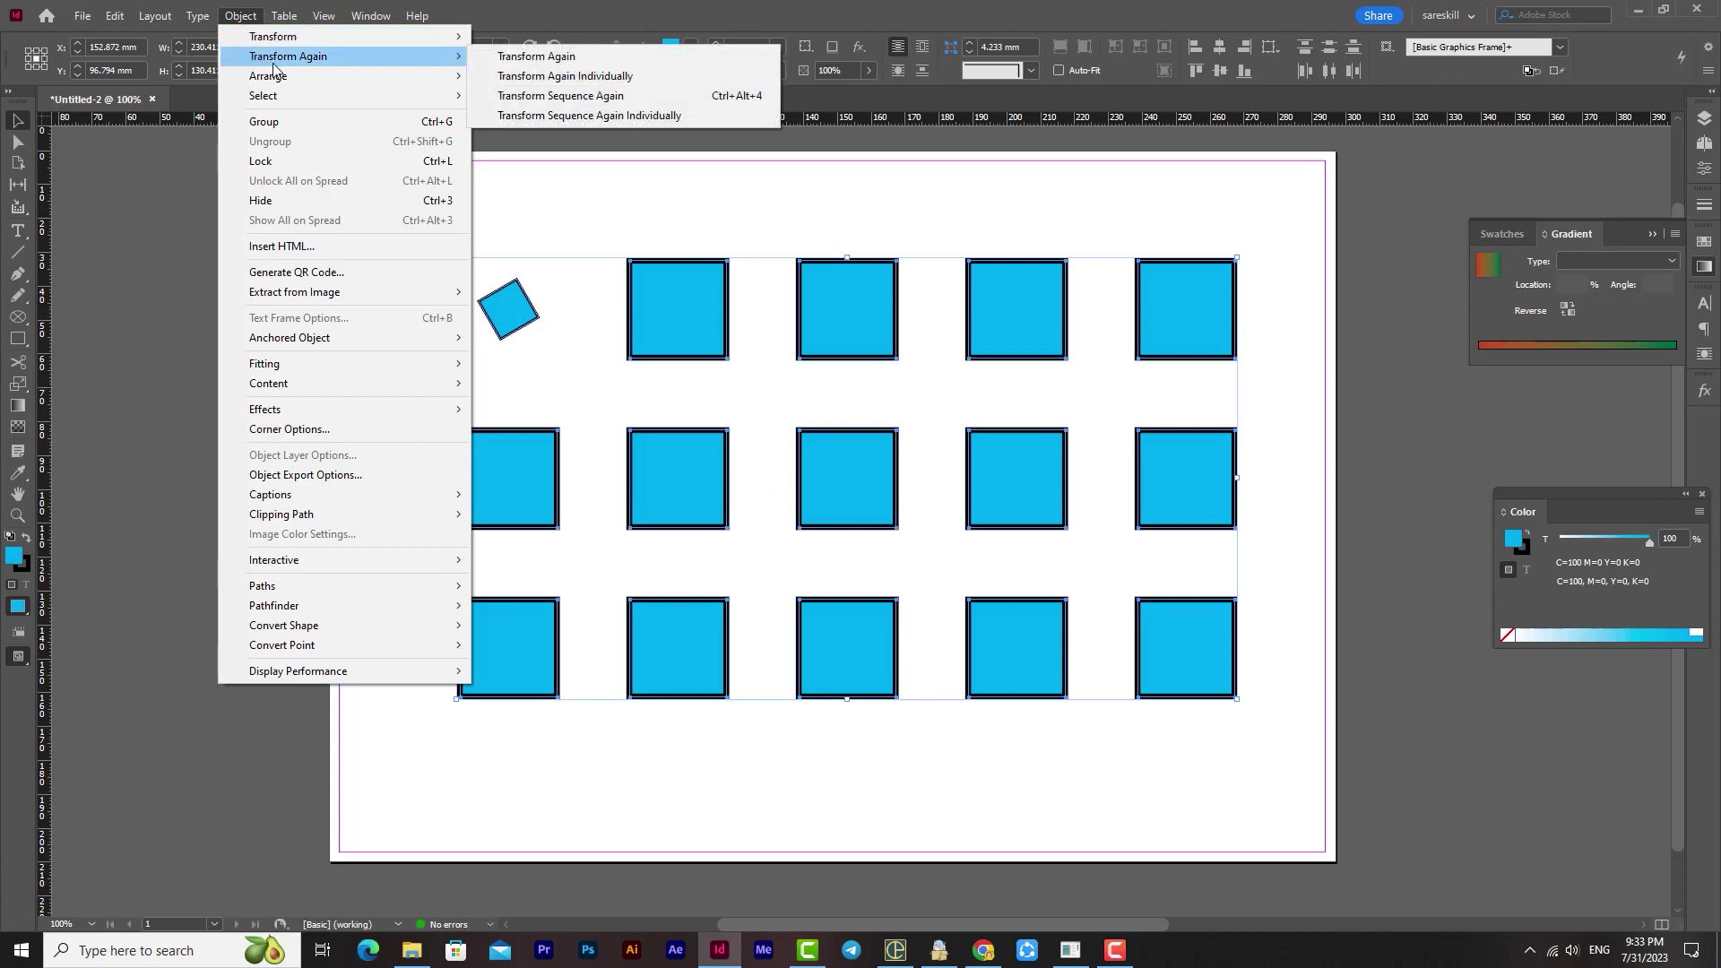
click(592, 118)
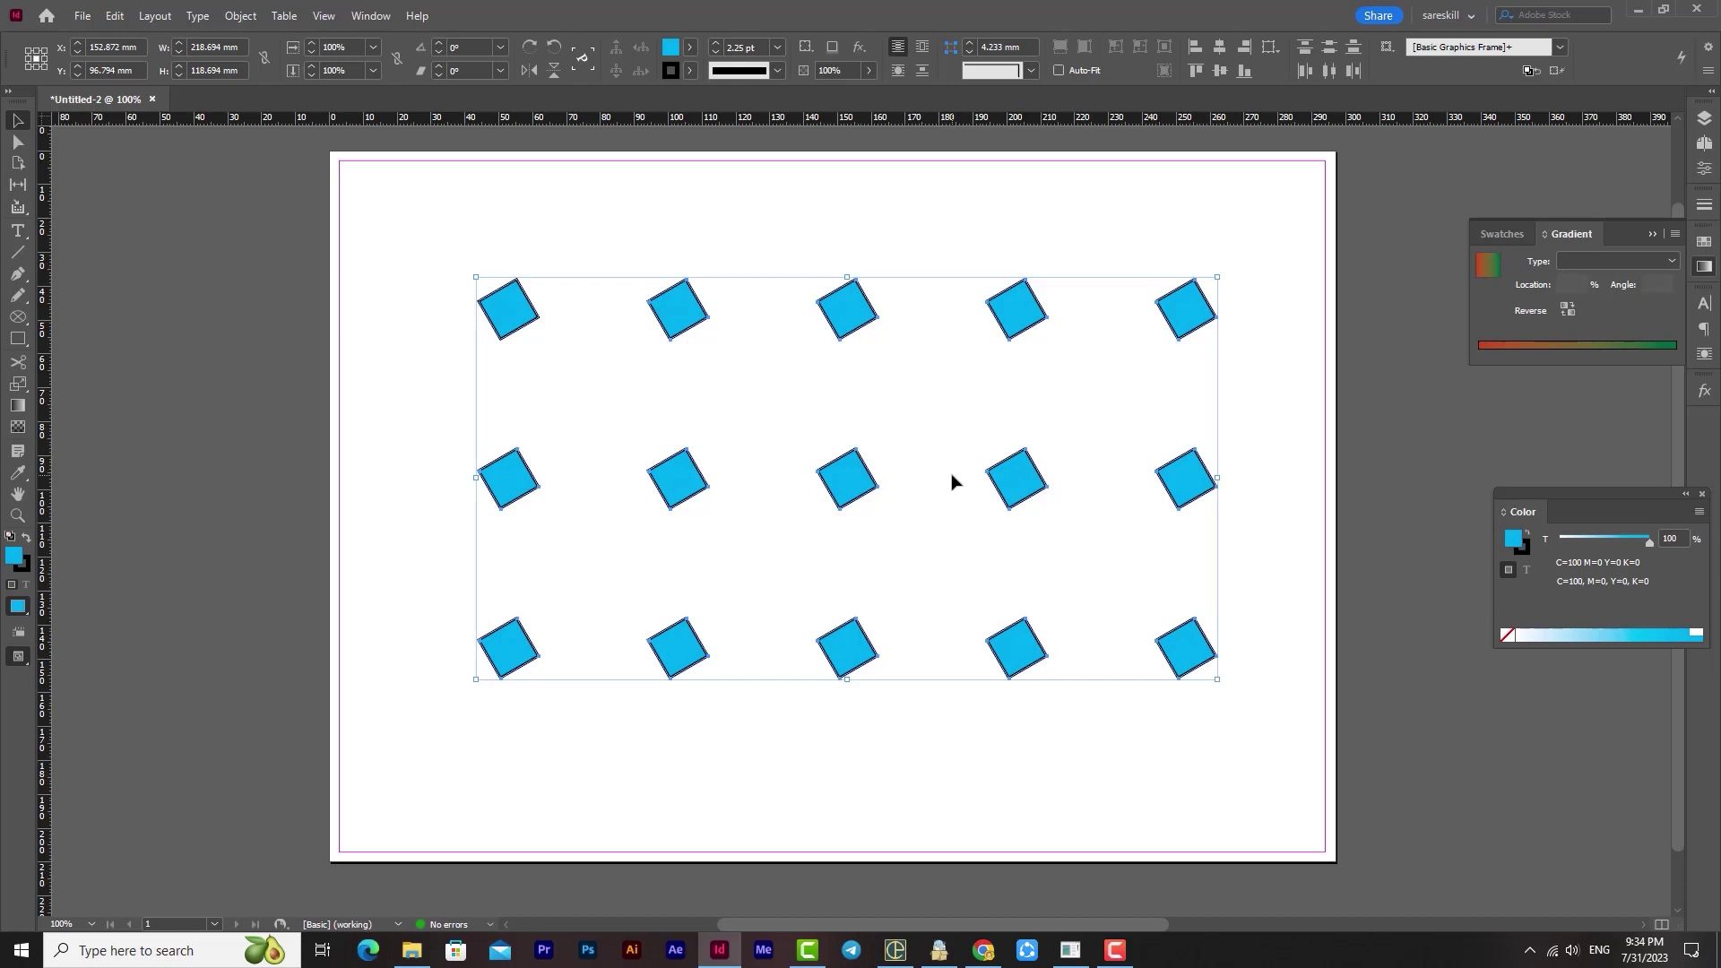
click(240, 15)
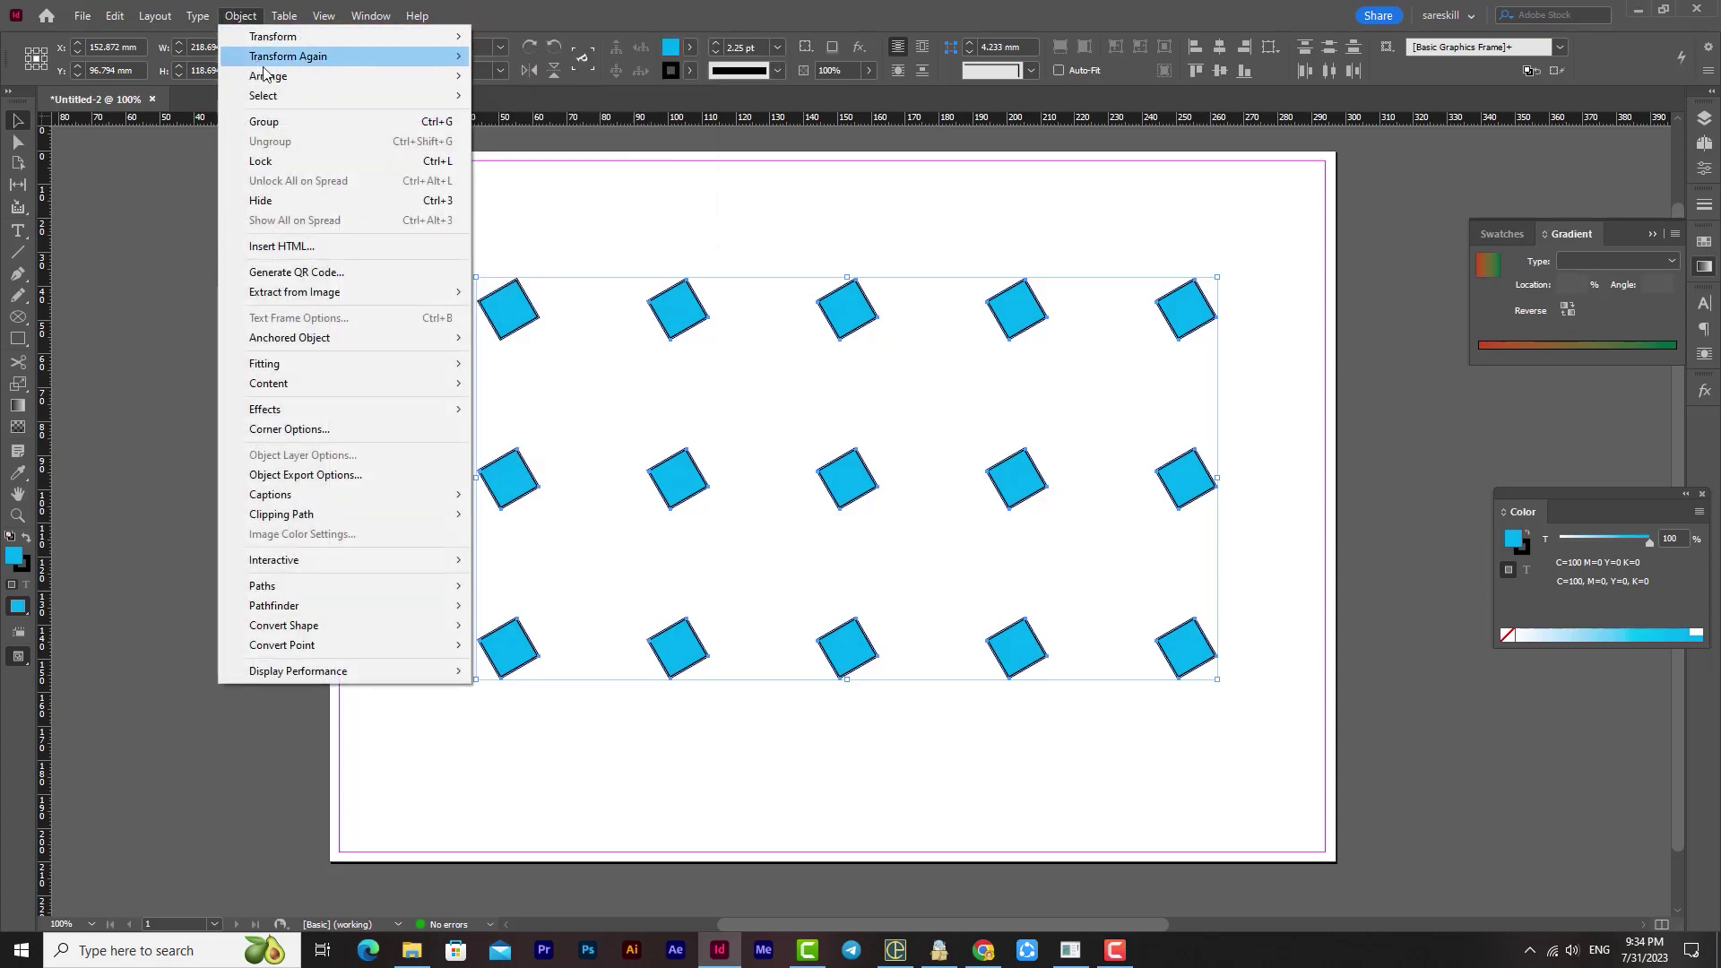
right_click(17, 383)
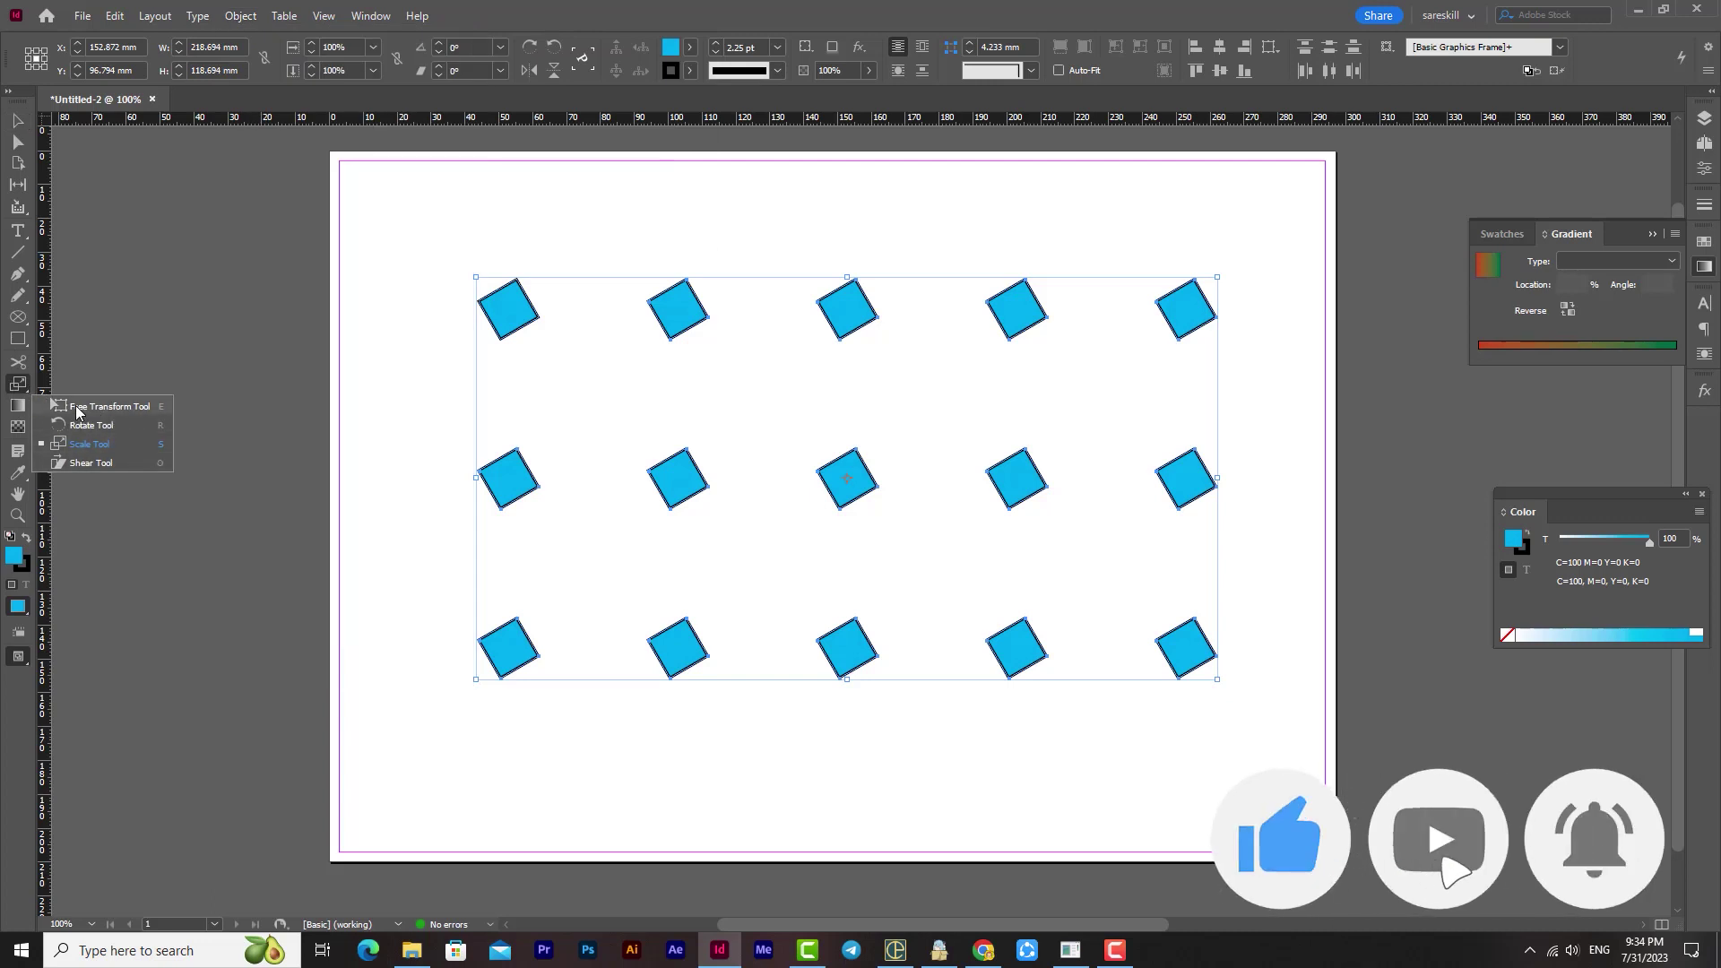
click(17, 122)
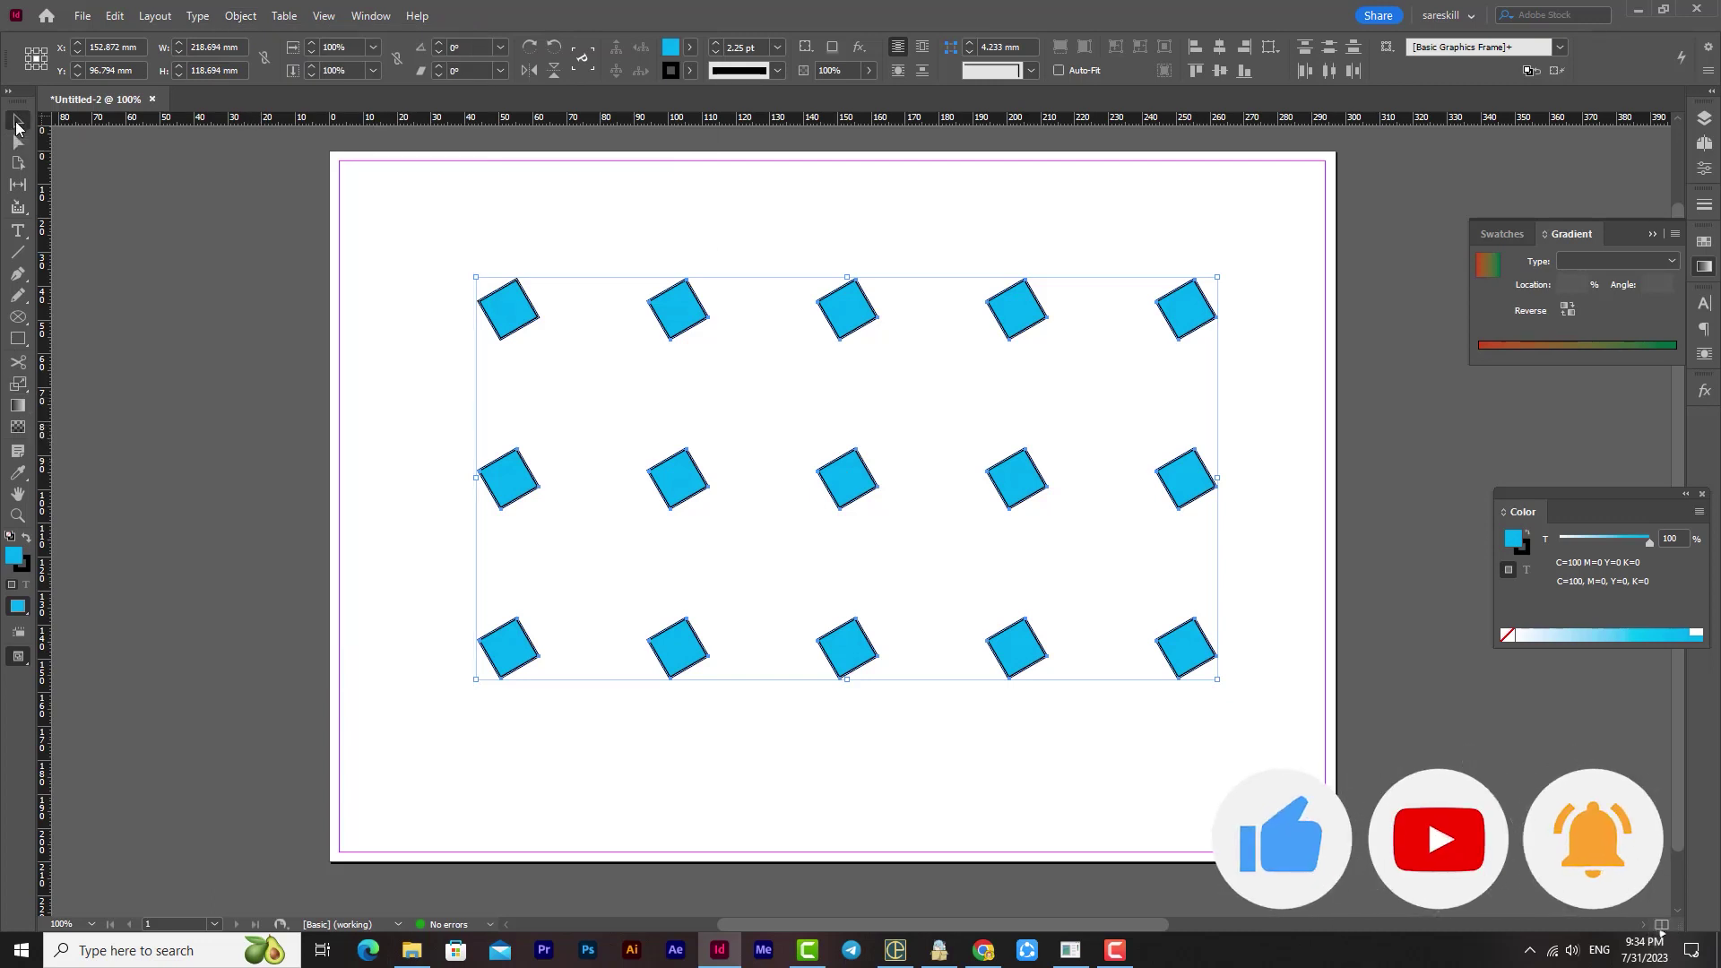